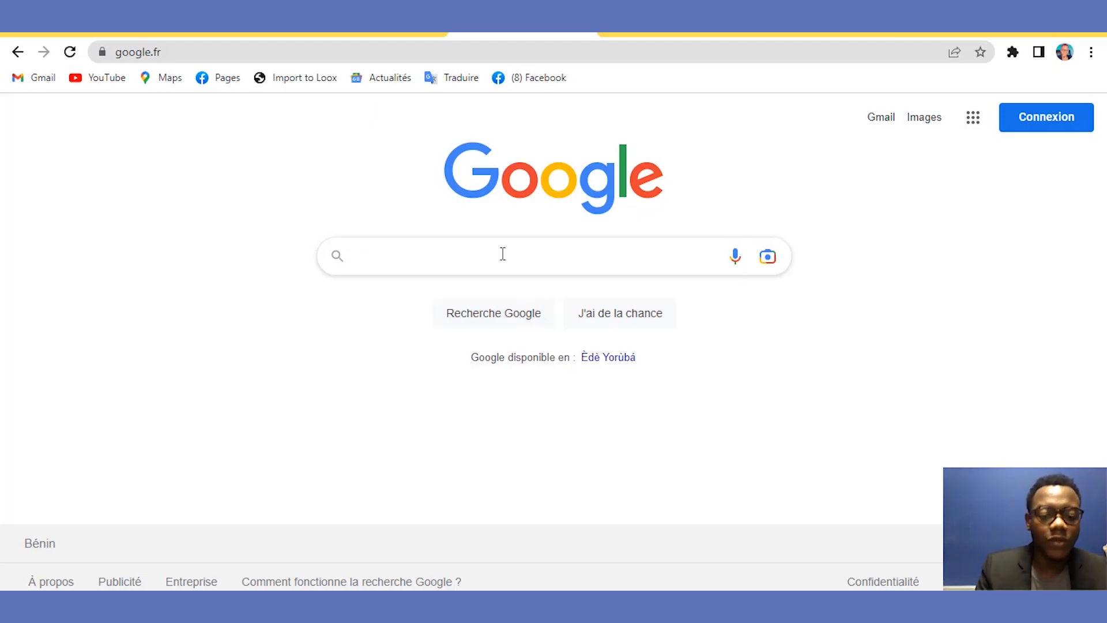
Search Google for chatfuel and open the official Chatfuel website.
{"action": "type", "text": "ch"}
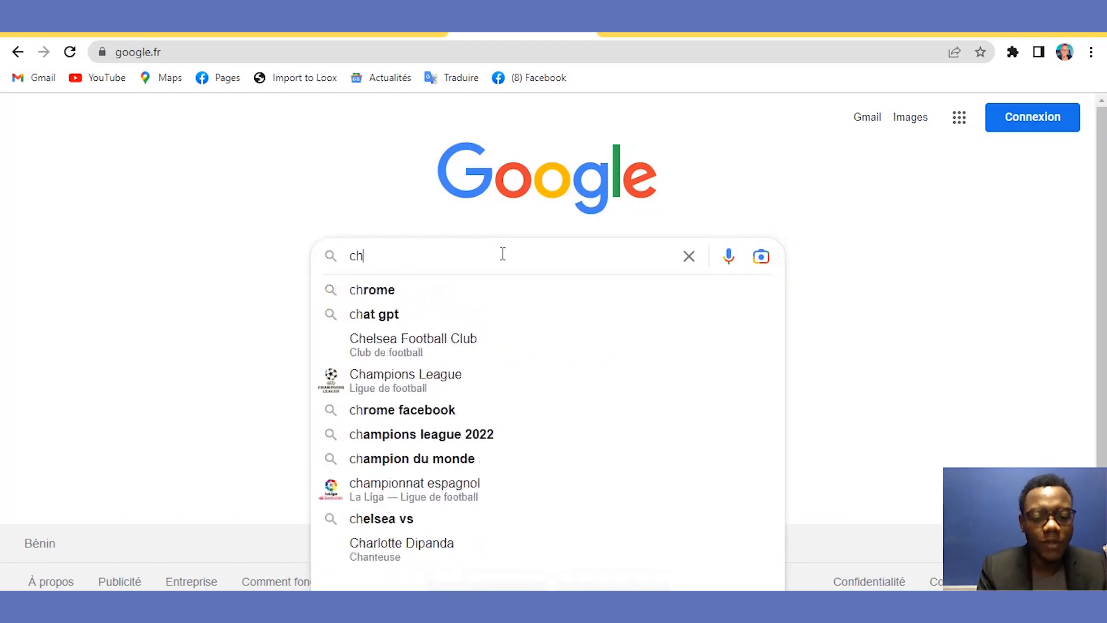
{"action": "type", "text": "atfuel"}
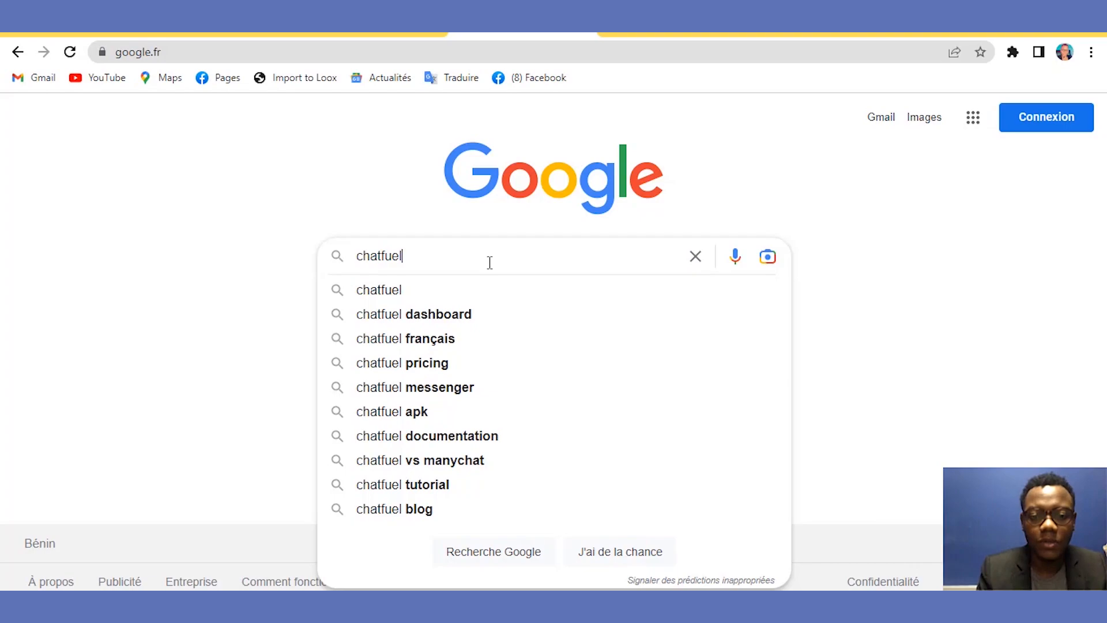
{"action": "key", "text": "Return"}
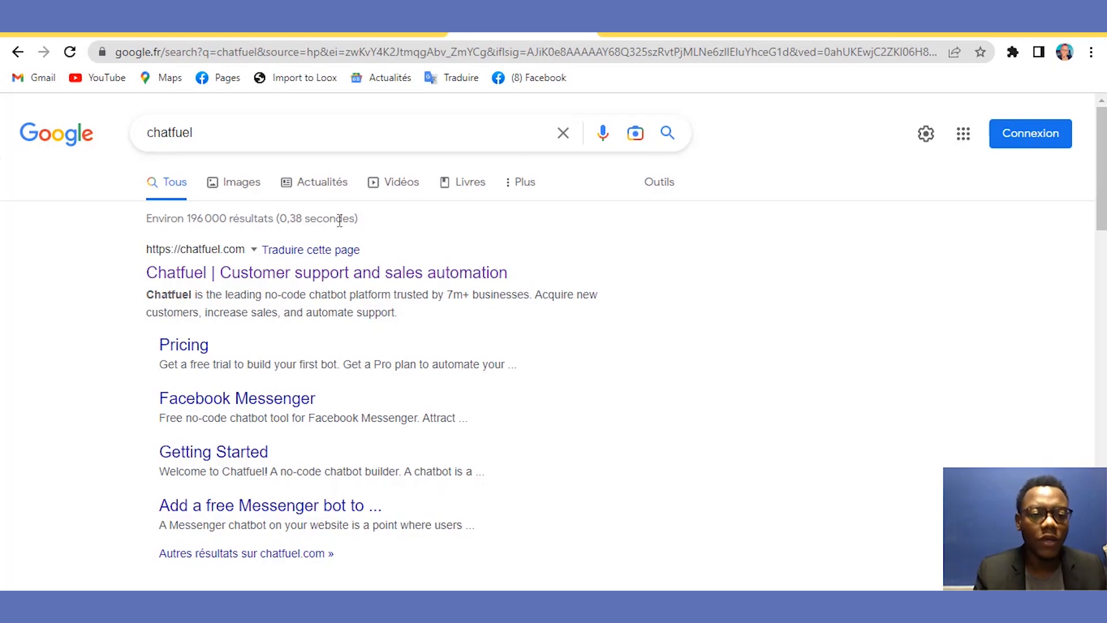
{"action": "left_click", "coordinate": [242, 282]}
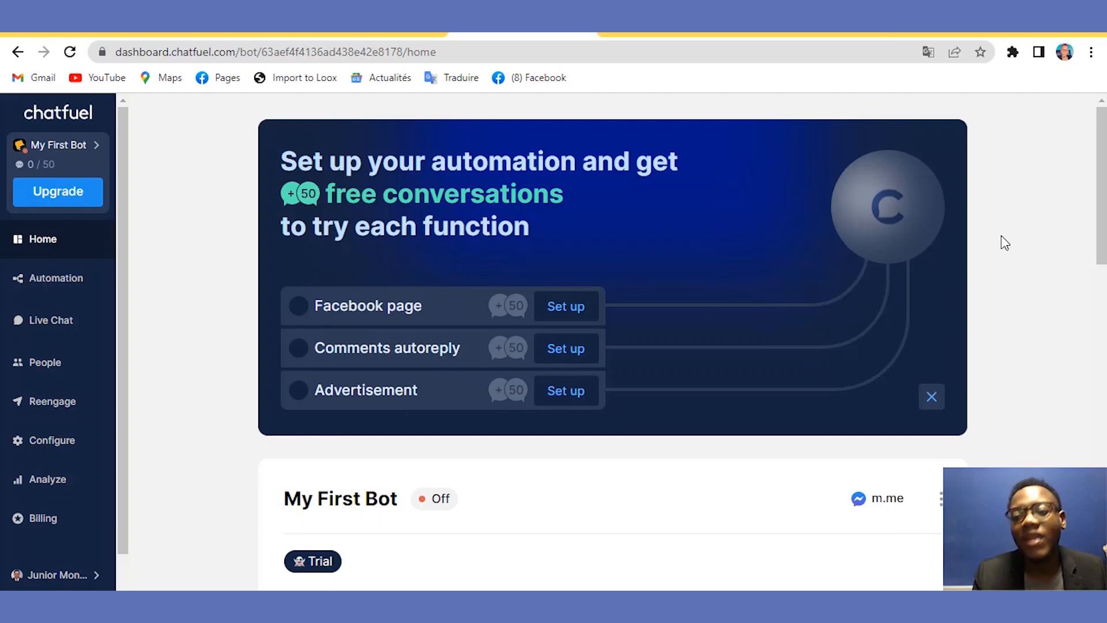
Review the bot's home dashboard, including the connected Facebook page and Instagram account sections, and open its automation flows.
{"action": "left_click_drag", "start_coordinate": [1105, 216], "coordinate": [1091, 374]}
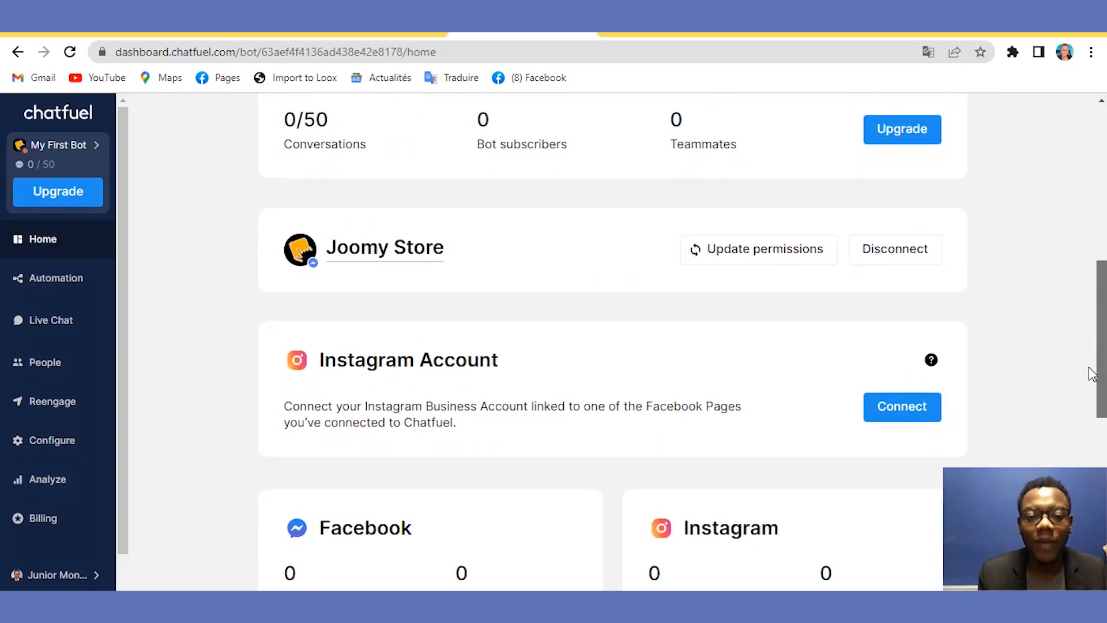
{"action": "left_click_drag", "start_coordinate": [1092, 373], "coordinate": [1091, 397]}
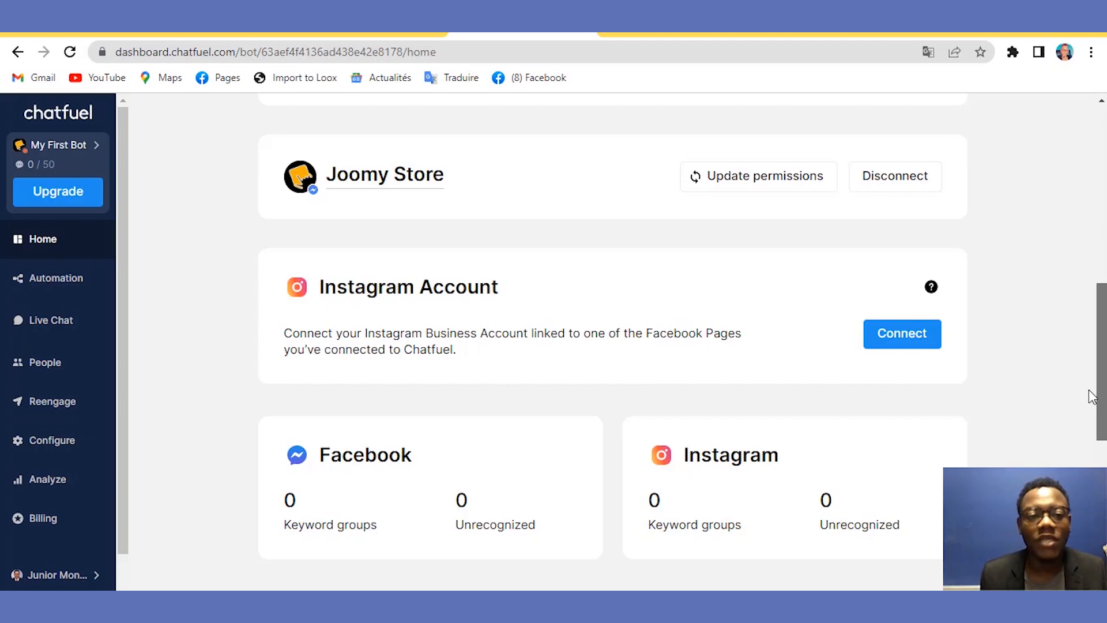
{"action": "left_click", "coordinate": [82, 292]}
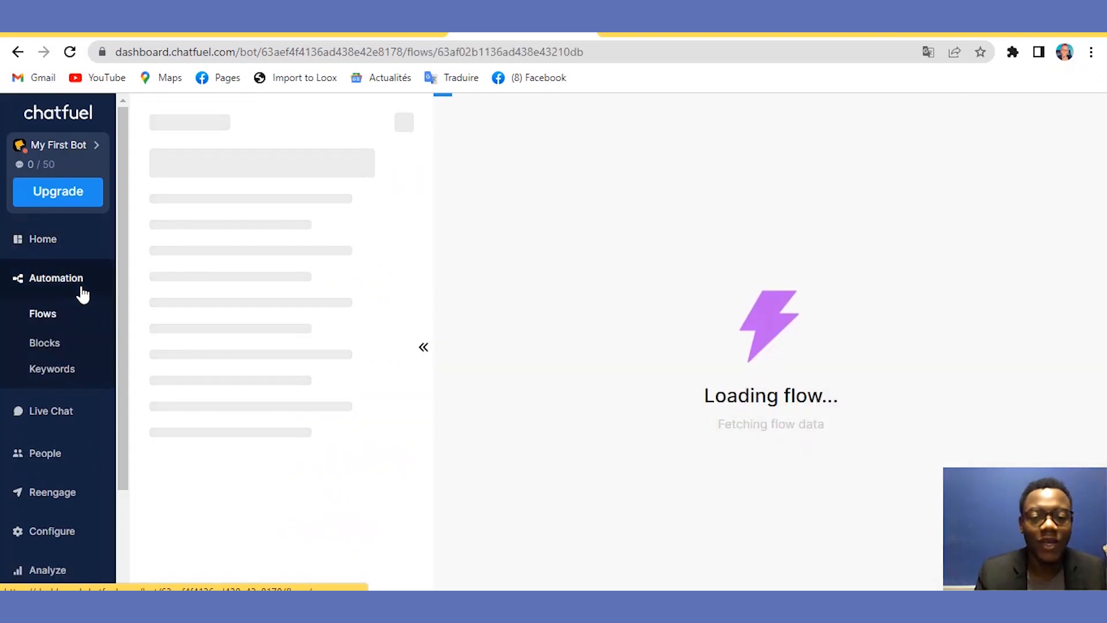
{"action": "left_click", "coordinate": [78, 240]}
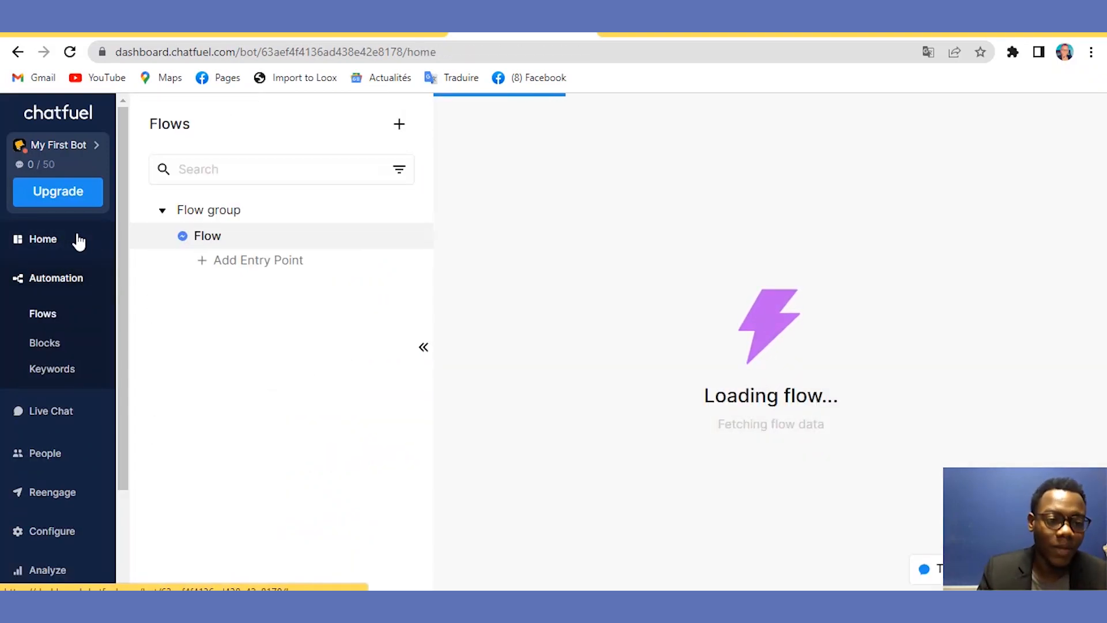
{"action": "scroll", "coordinate": [1040, 213], "scroll_direction": "down", "scroll_amount": 5}
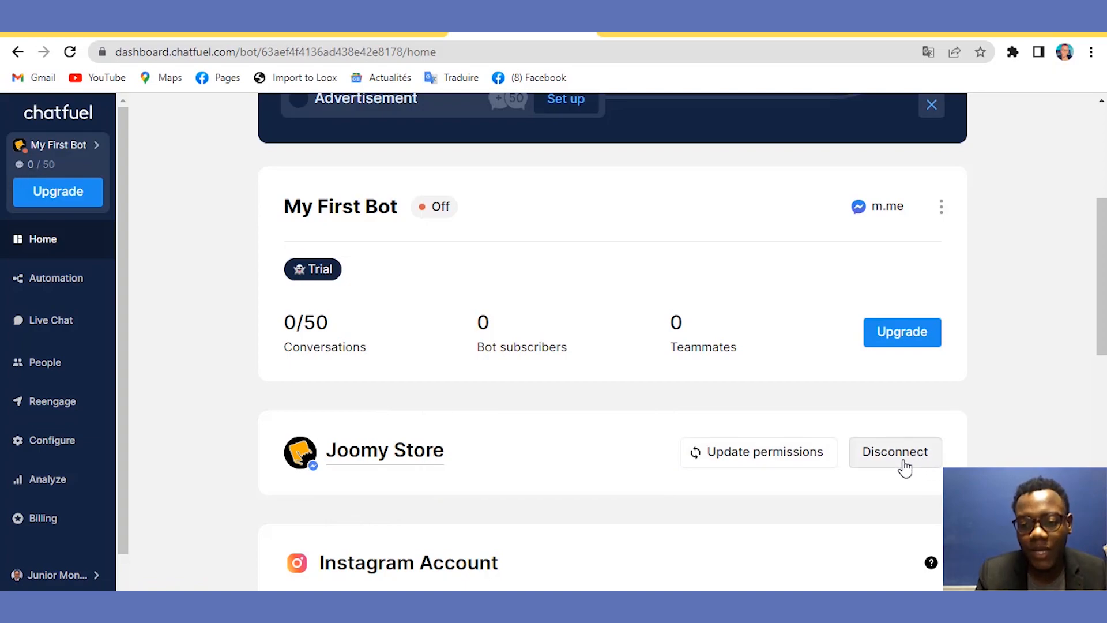
{"action": "scroll", "coordinate": [1103, 326], "scroll_direction": "down", "scroll_amount": 4}
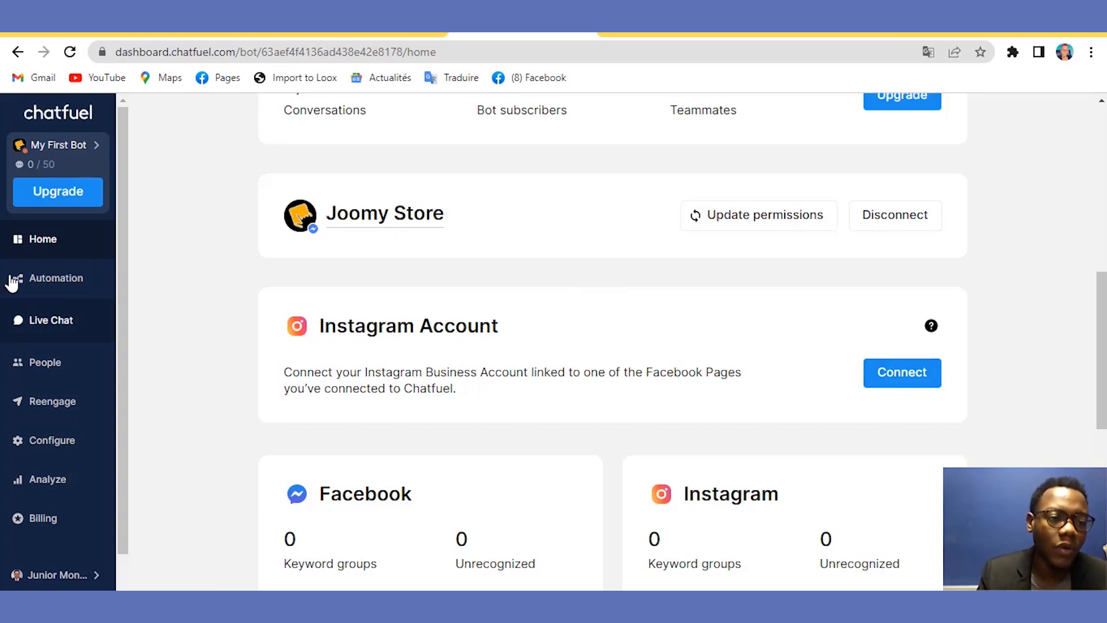
{"action": "left_click", "coordinate": [41, 296]}
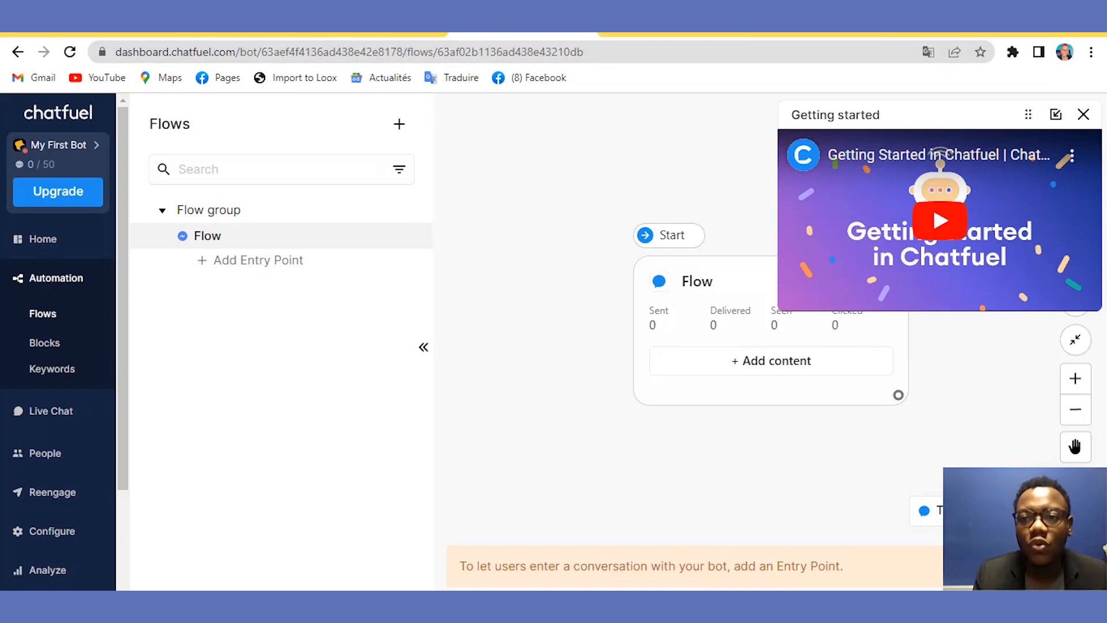
Search for ManyChat in a new browser tab and open the official Manychat website.
{"action": "left_click", "coordinate": [908, 21]}
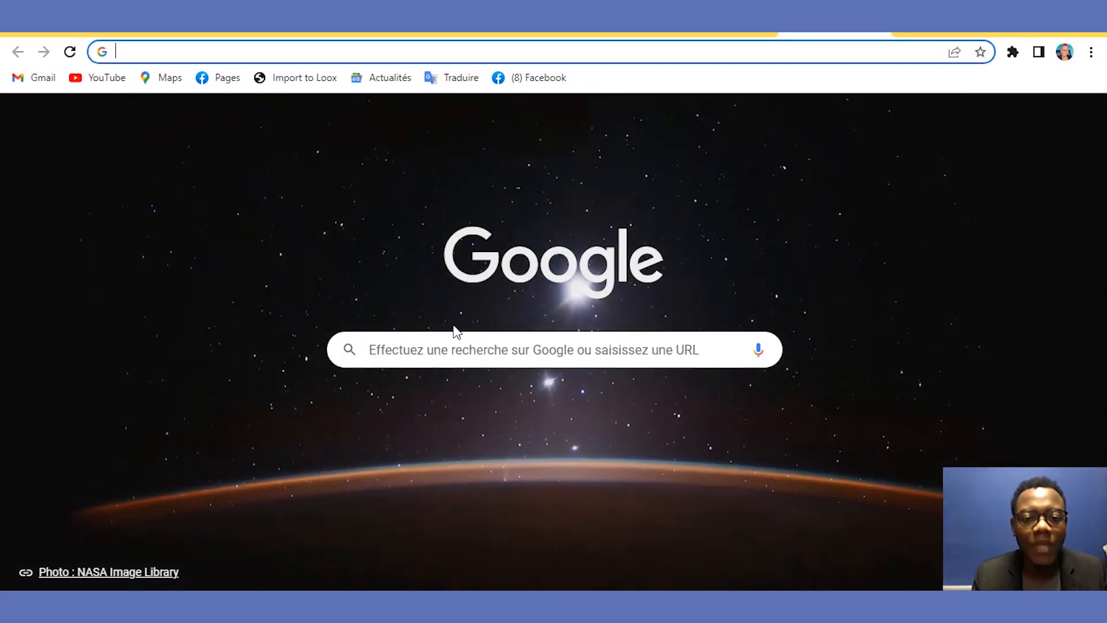
{"action": "left_click", "coordinate": [454, 342]}
{"action": "type", "text": "manyChat"}
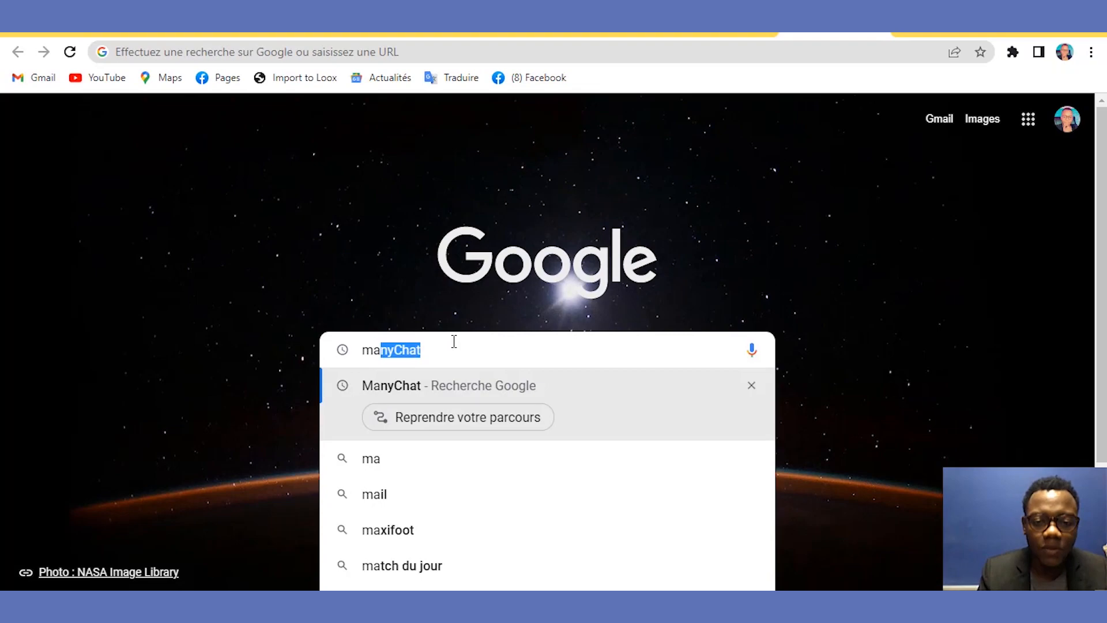
{"action": "key", "text": "Right"}
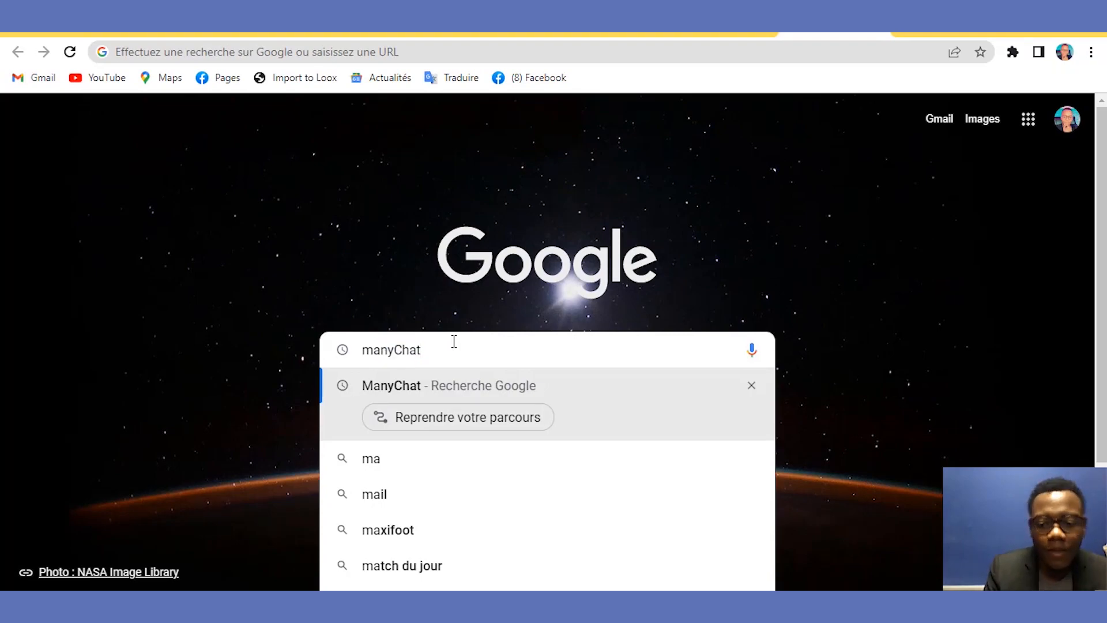
{"action": "key", "text": "Return"}
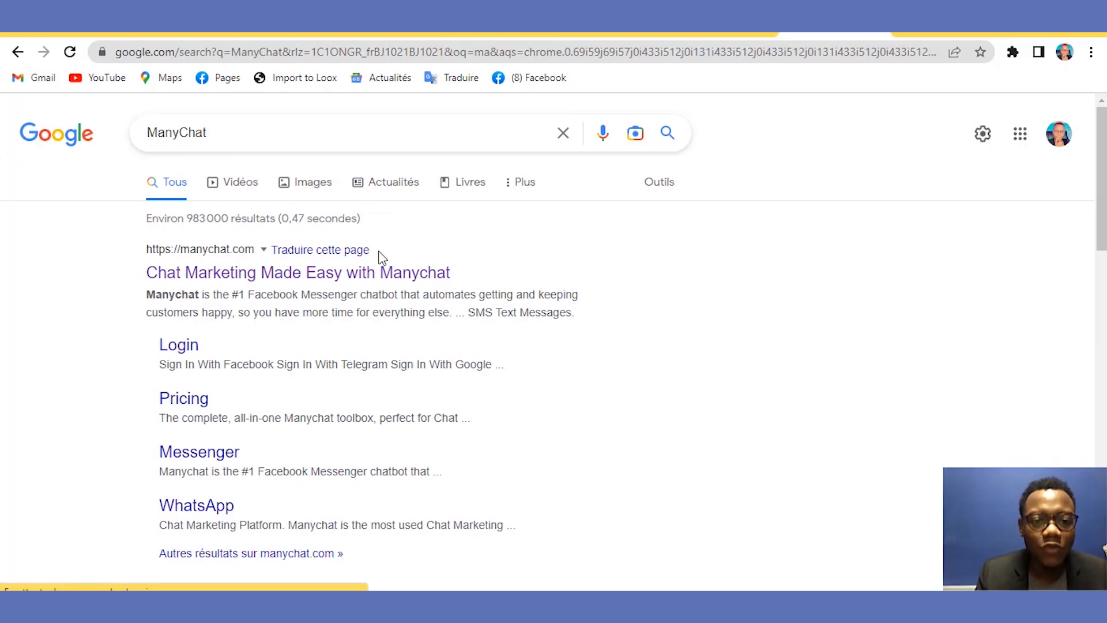
{"action": "left_click", "coordinate": [369, 274]}
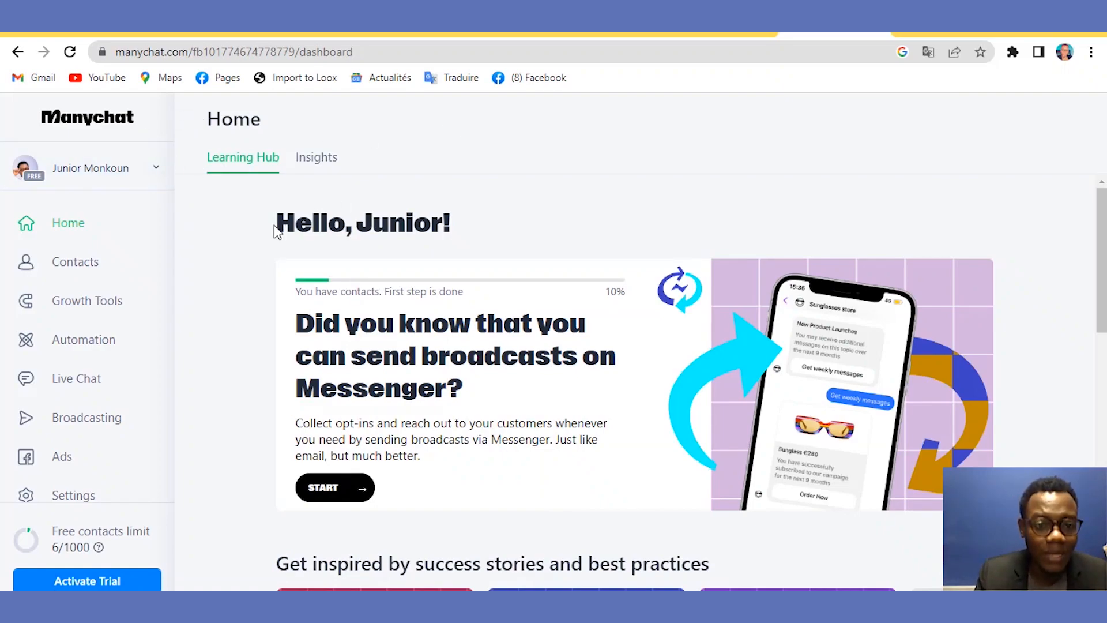
{"action": "left_click_drag", "start_coordinate": [271, 230], "coordinate": [473, 256]}
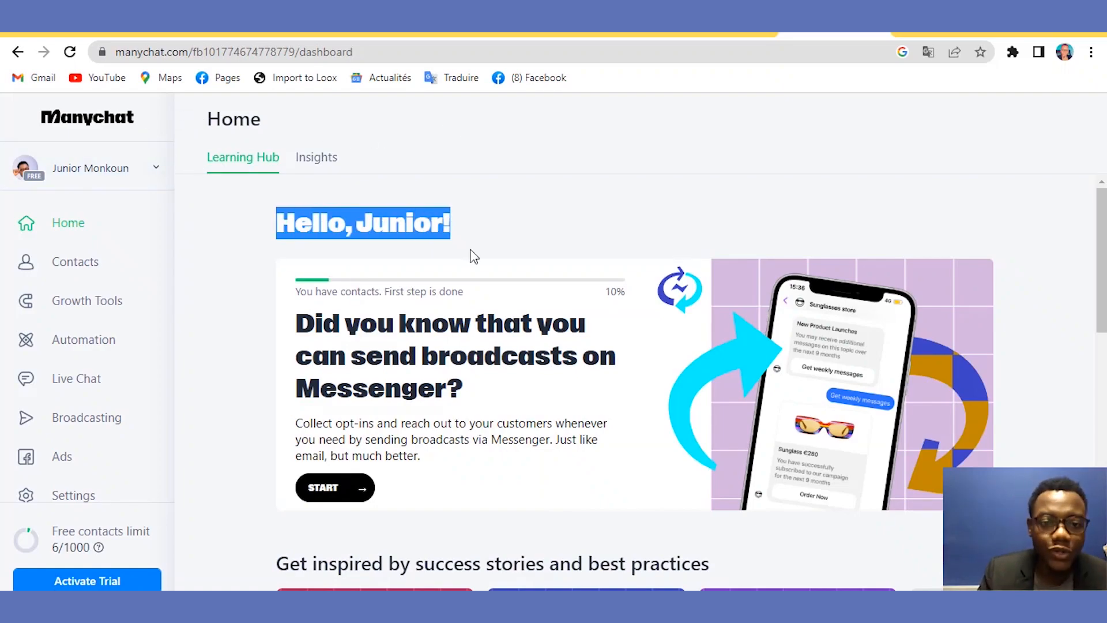
{"action": "left_click", "coordinate": [282, 252]}
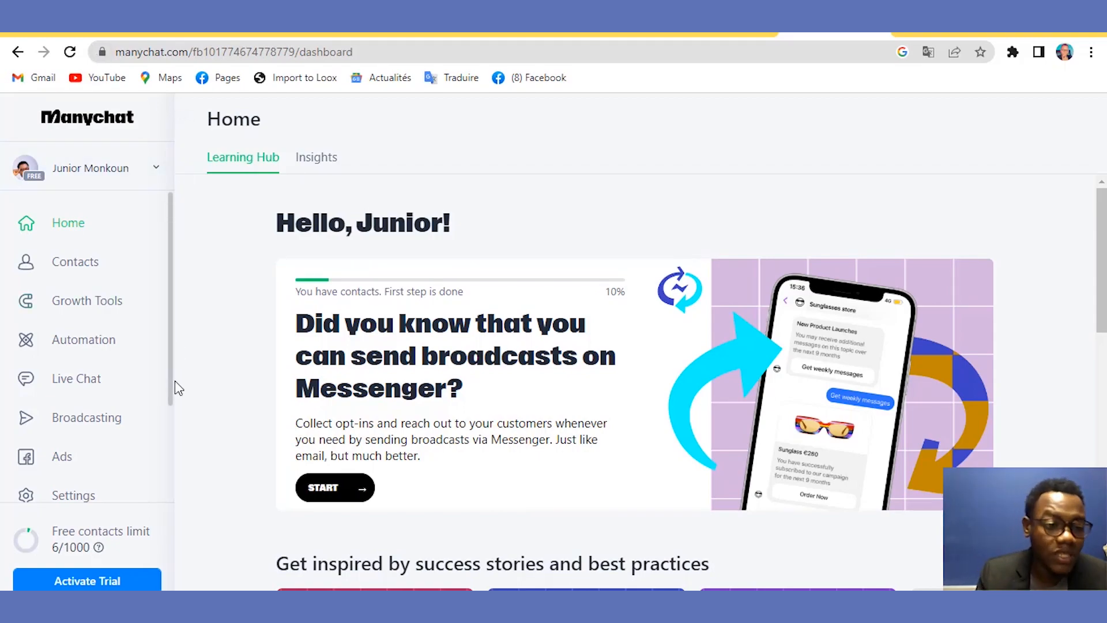
Open the profile's account list and start adding a new account with Facebook Messenger as its channel.
{"action": "left_click_drag", "start_coordinate": [172, 396], "coordinate": [175, 504]}
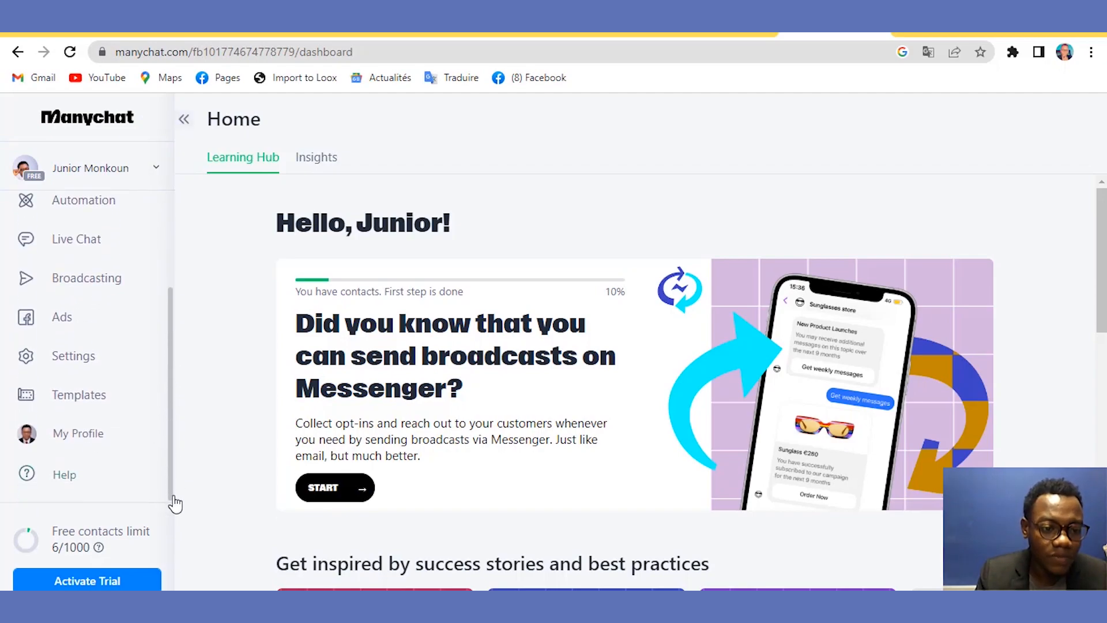
{"action": "left_click", "coordinate": [117, 444]}
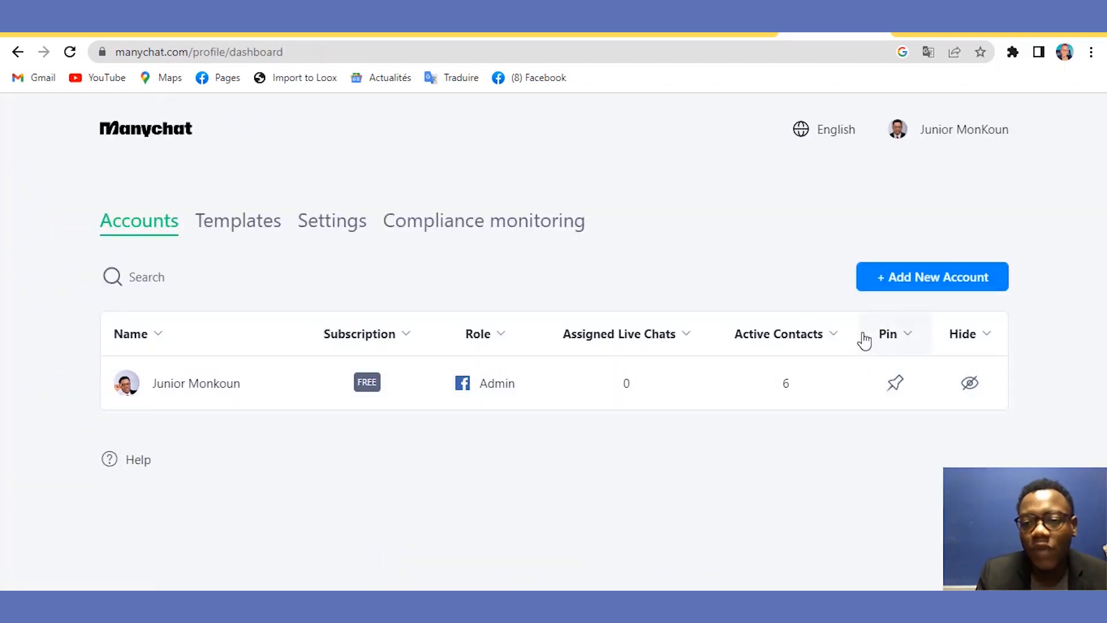
{"action": "left_click", "coordinate": [904, 289]}
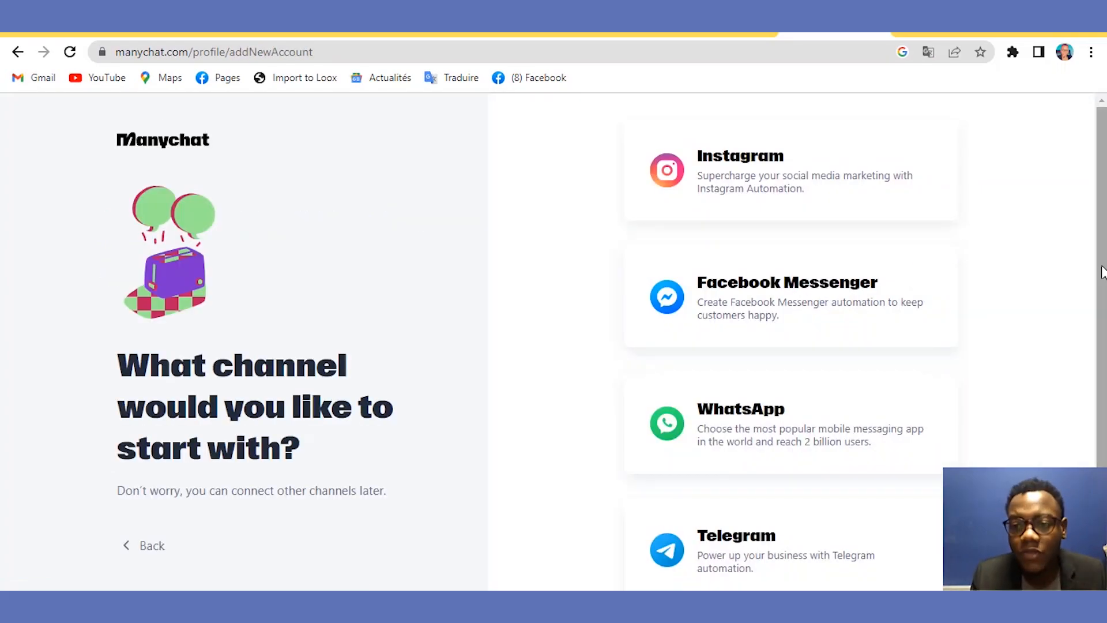
{"action": "scroll", "coordinate": [1102, 283], "scroll_direction": "down", "scroll_amount": 1}
{"action": "scroll", "coordinate": [1102, 288], "scroll_direction": "up", "scroll_amount": 1}
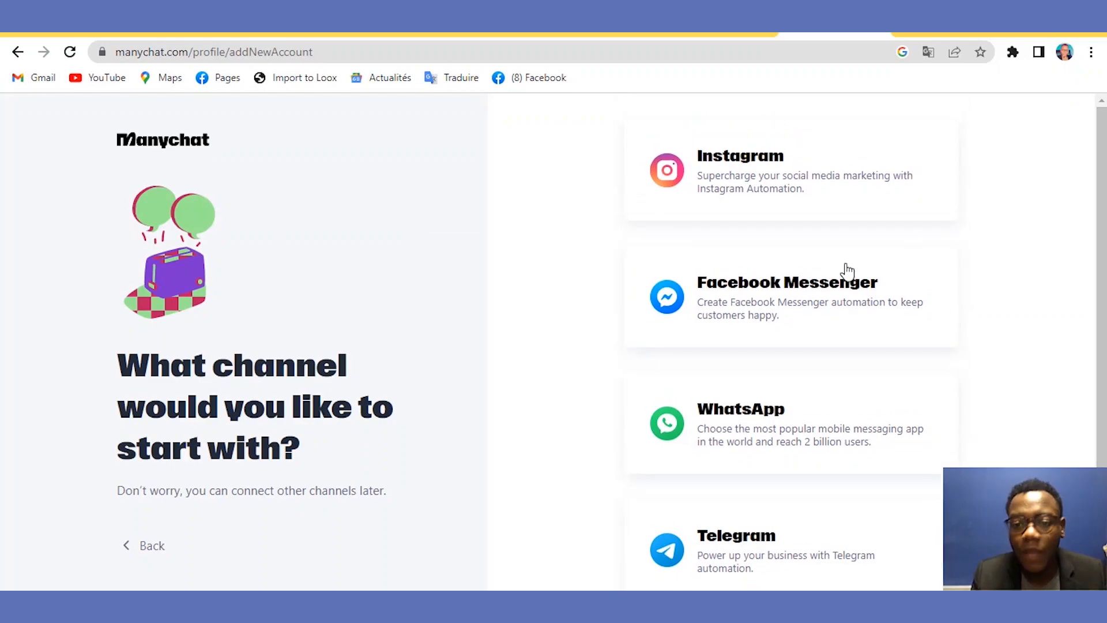
{"action": "left_click", "coordinate": [828, 296]}
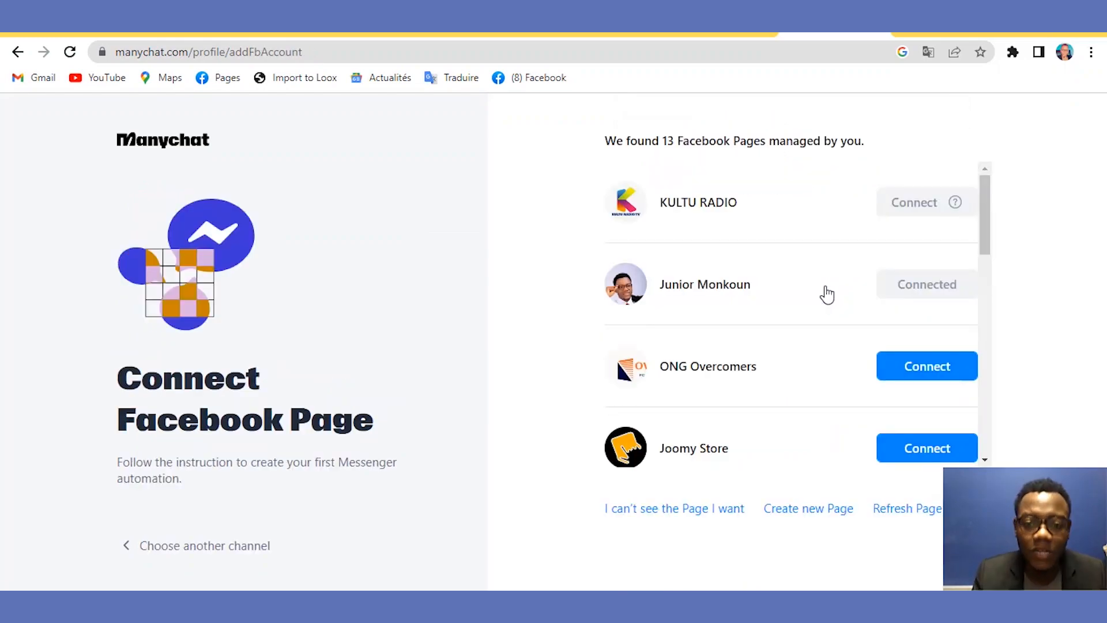
Look through the Facebook Pages available to connect and go back to the profile's account list.
{"action": "left_click_drag", "start_coordinate": [987, 224], "coordinate": [1003, 204]}
{"action": "scroll", "coordinate": [1003, 203], "scroll_direction": "down", "scroll_amount": 1}
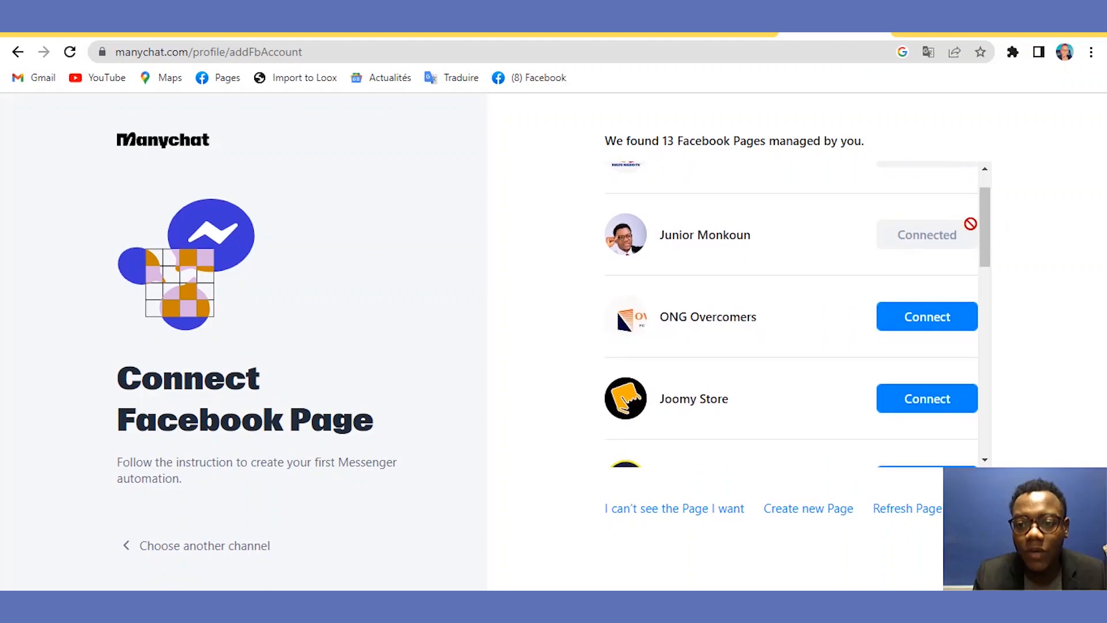
{"action": "mouse_move", "coordinate": [983, 237]}
{"action": "left_mouse_down"}
{"action": "mouse_move", "coordinate": [980, 222]}
{"action": "mouse_move", "coordinate": [979, 235]}
{"action": "left_mouse_up"}
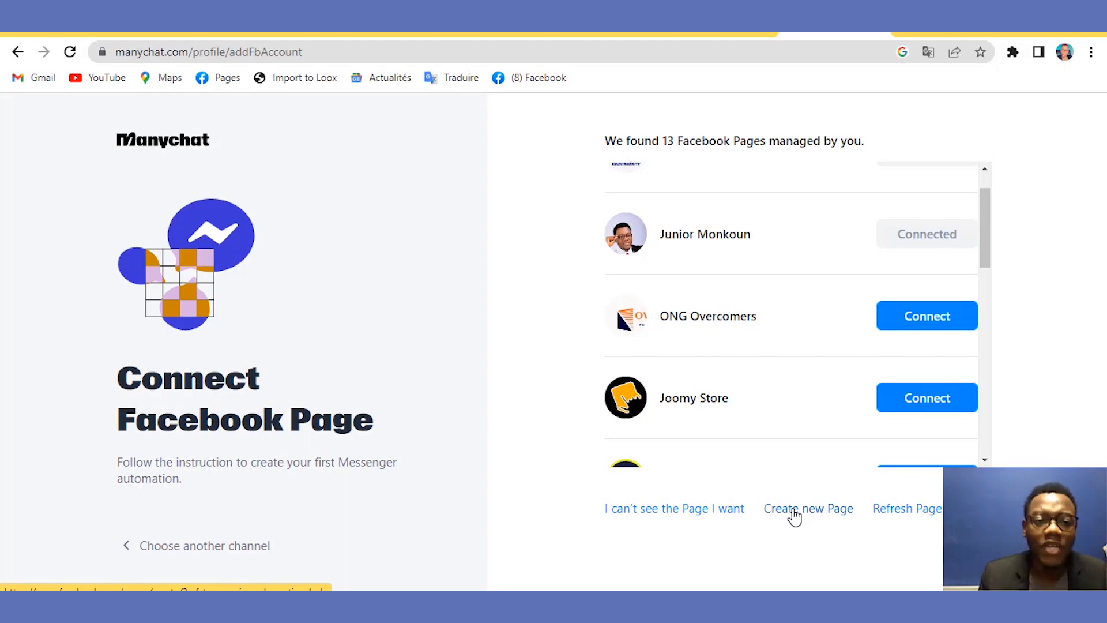
{"action": "left_click", "coordinate": [19, 53]}
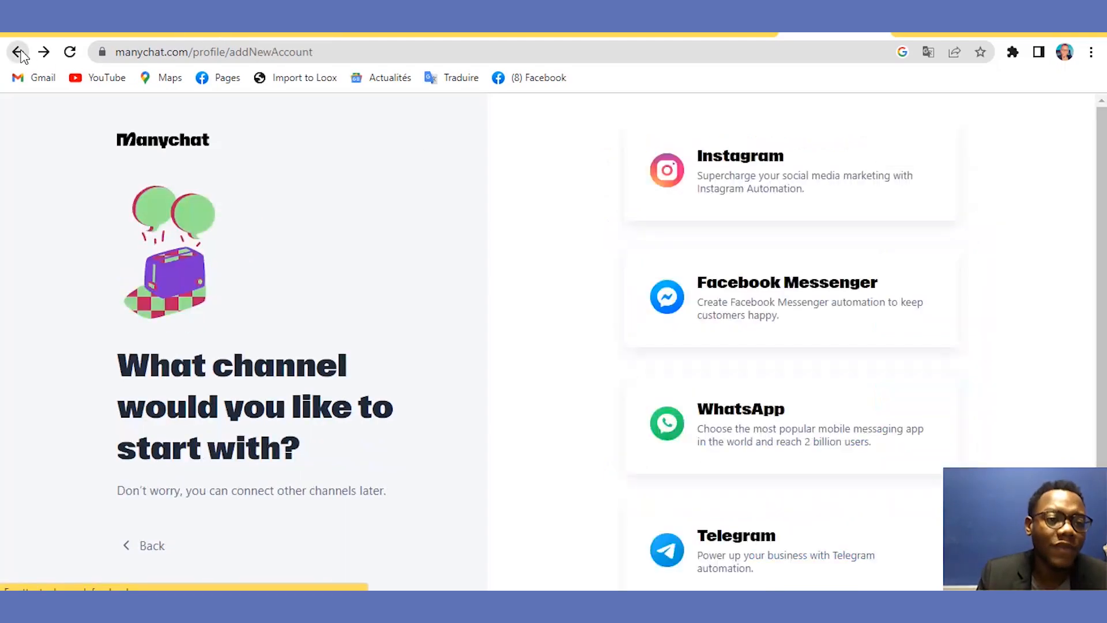
{"action": "left_click", "coordinate": [19, 53]}
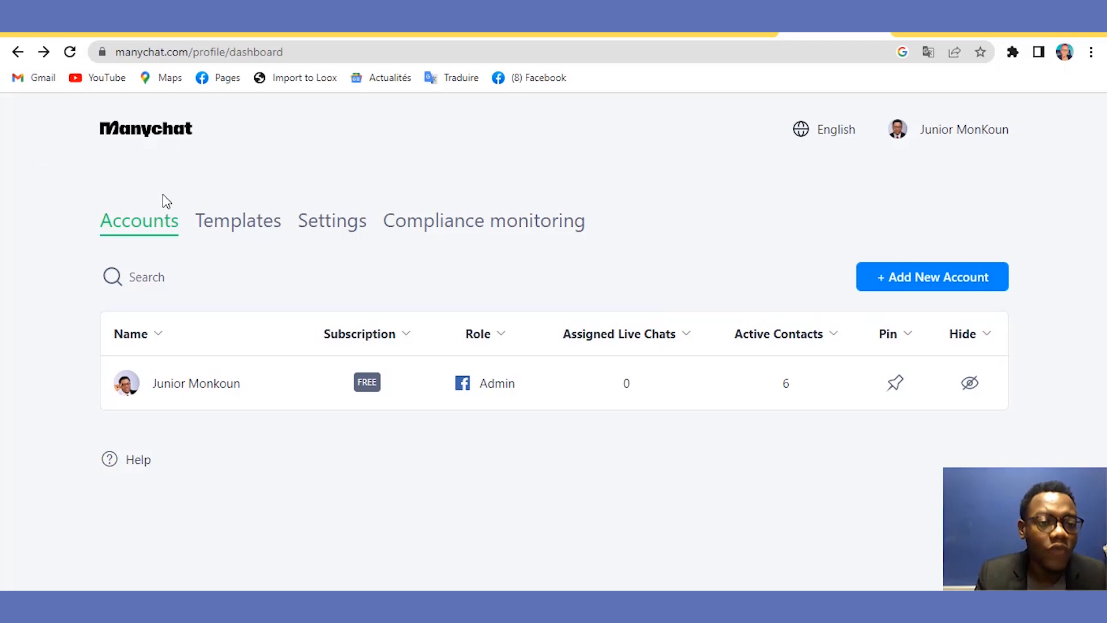
Start a new template from the profile's templates, using the existing free account as its source.
{"action": "left_click", "coordinate": [212, 221]}
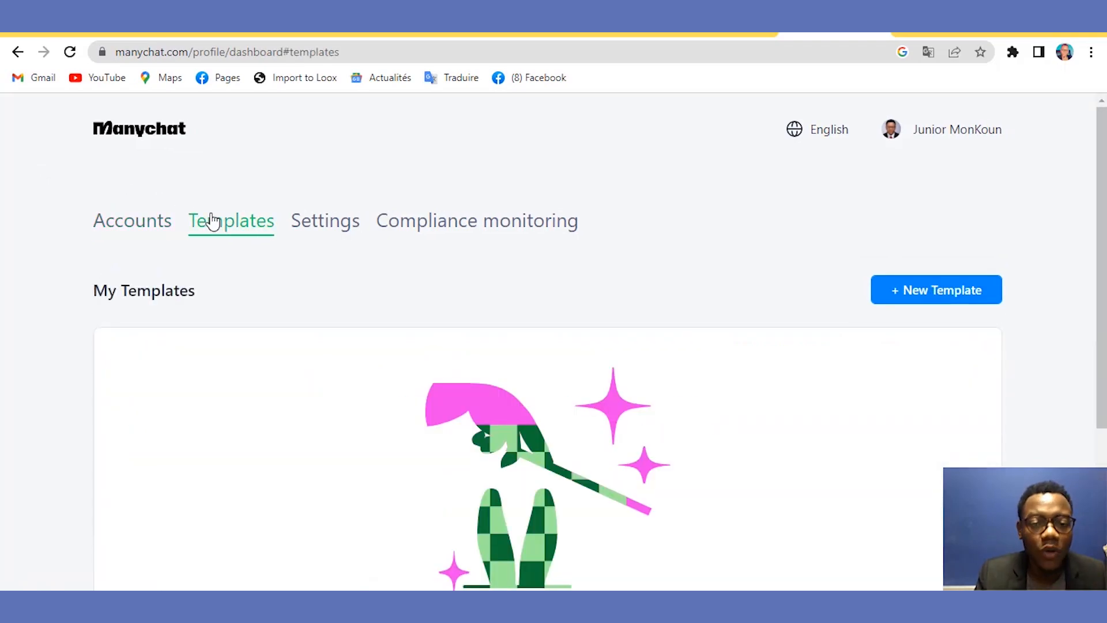
{"action": "left_click", "coordinate": [895, 295]}
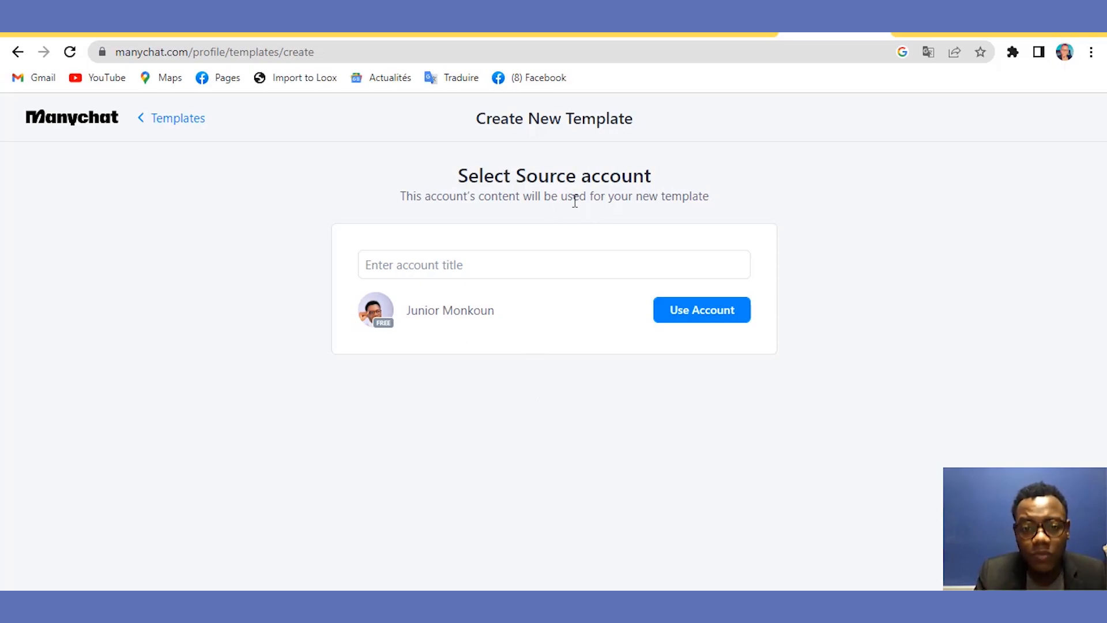
{"action": "left_click", "coordinate": [682, 312]}
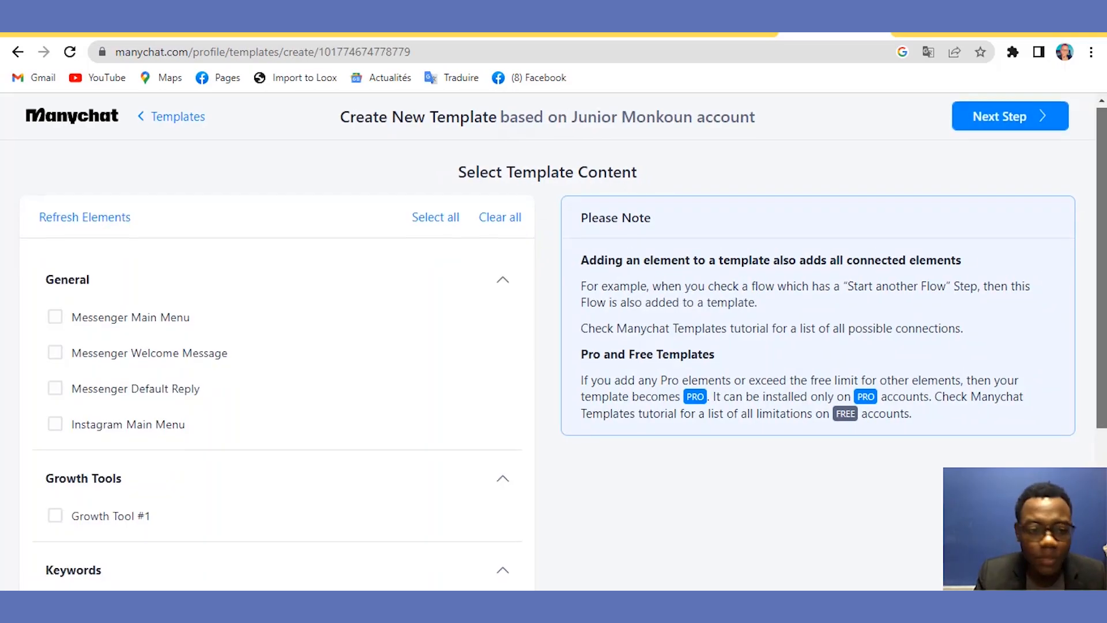
Examine the general, growth tool, keyword and flow elements selectable for the template, and return to the account's home dashboard.
{"action": "scroll", "coordinate": [762, 329], "scroll_direction": "down", "scroll_amount": 2}
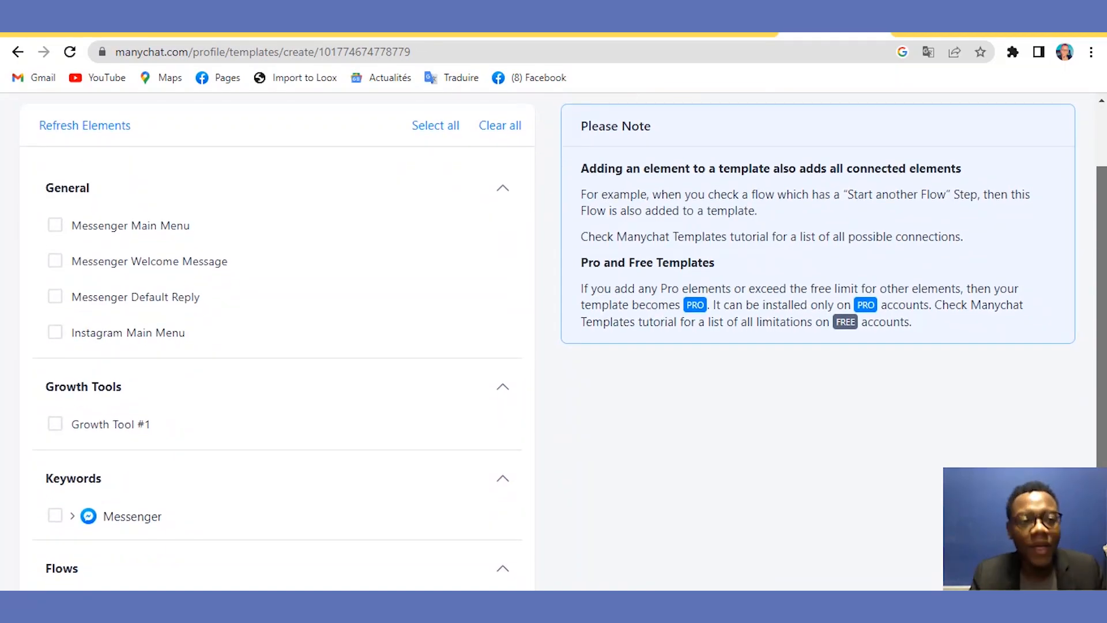
{"action": "scroll", "coordinate": [1090, 302], "scroll_direction": "down", "scroll_amount": 2}
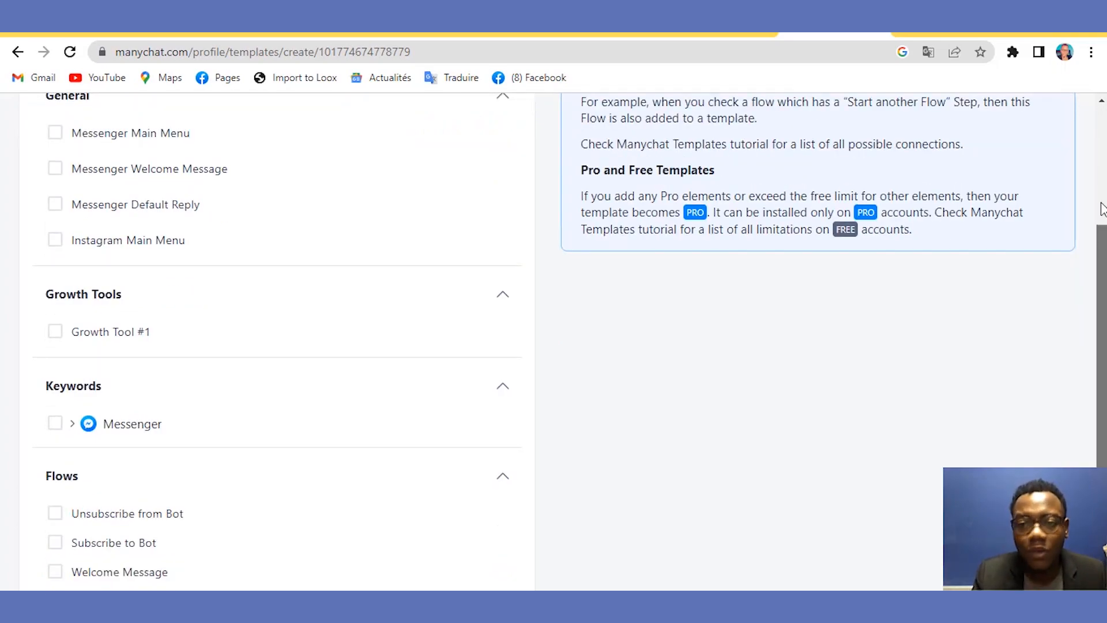
{"action": "left_click_drag", "start_coordinate": [1103, 234], "coordinate": [1093, 132]}
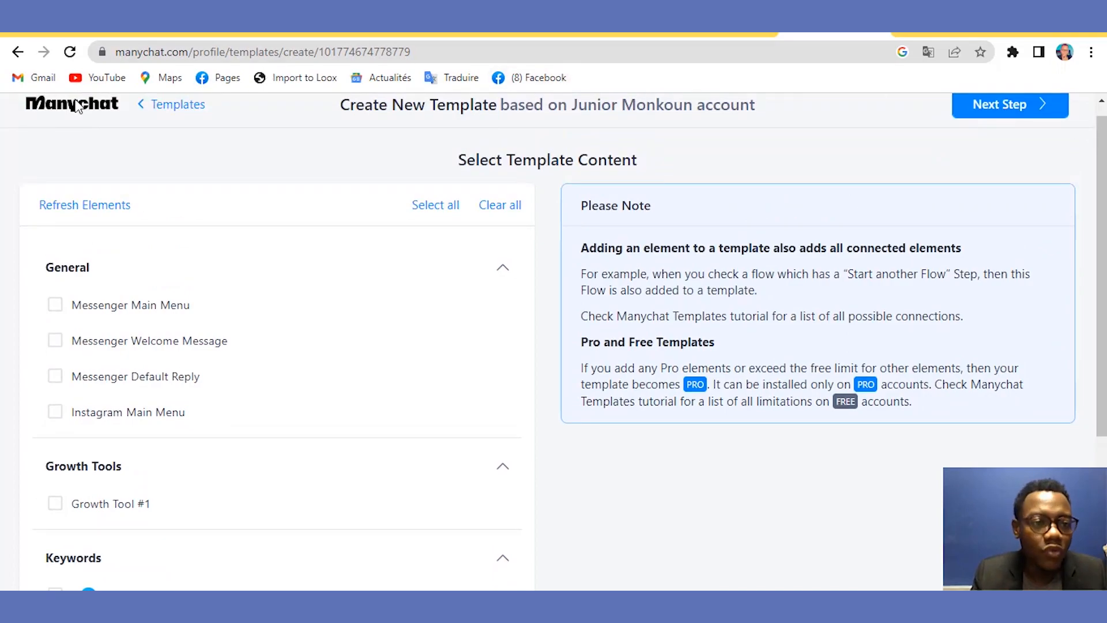
{"action": "left_click", "coordinate": [149, 105]}
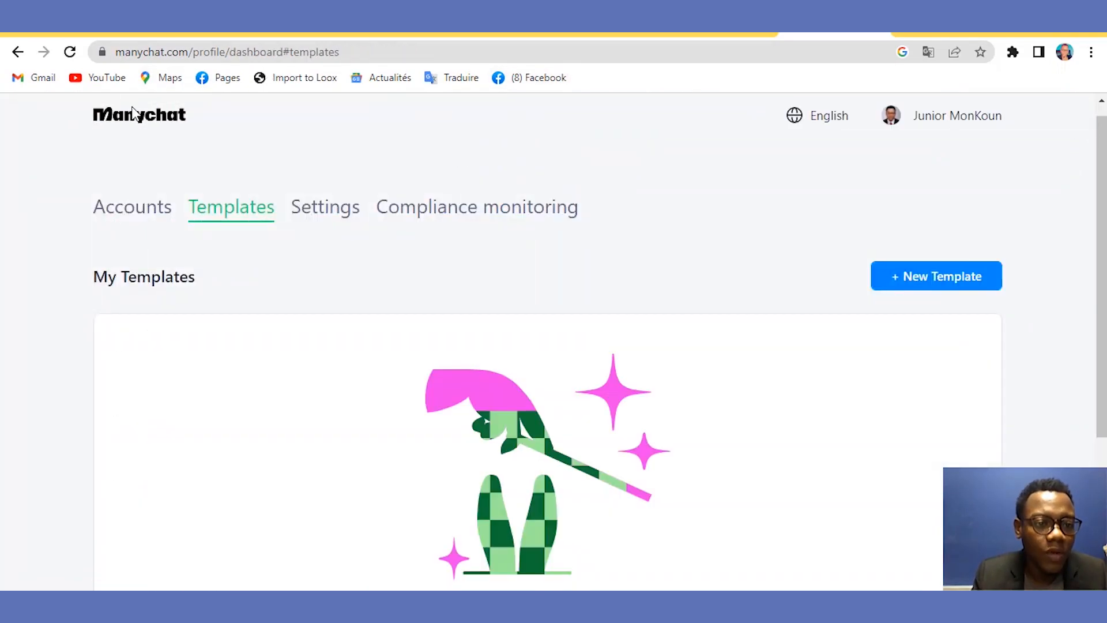
{"action": "left_click", "coordinate": [94, 116]}
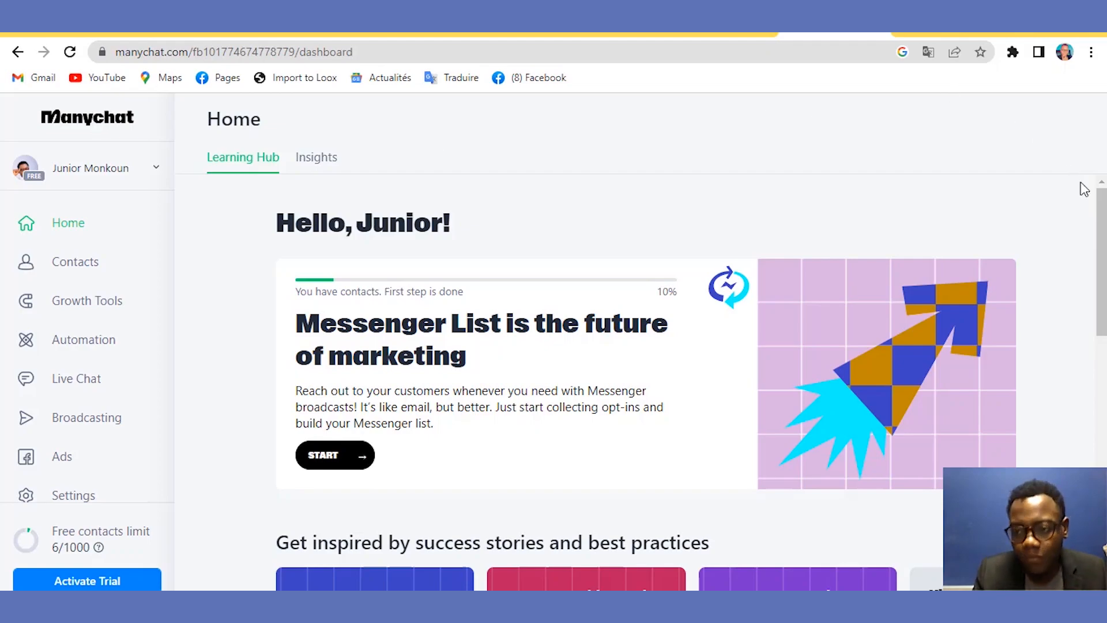
Open the account's settings and show the options for the Messenger channel.
{"action": "left_click_drag", "start_coordinate": [1103, 219], "coordinate": [1103, 468]}
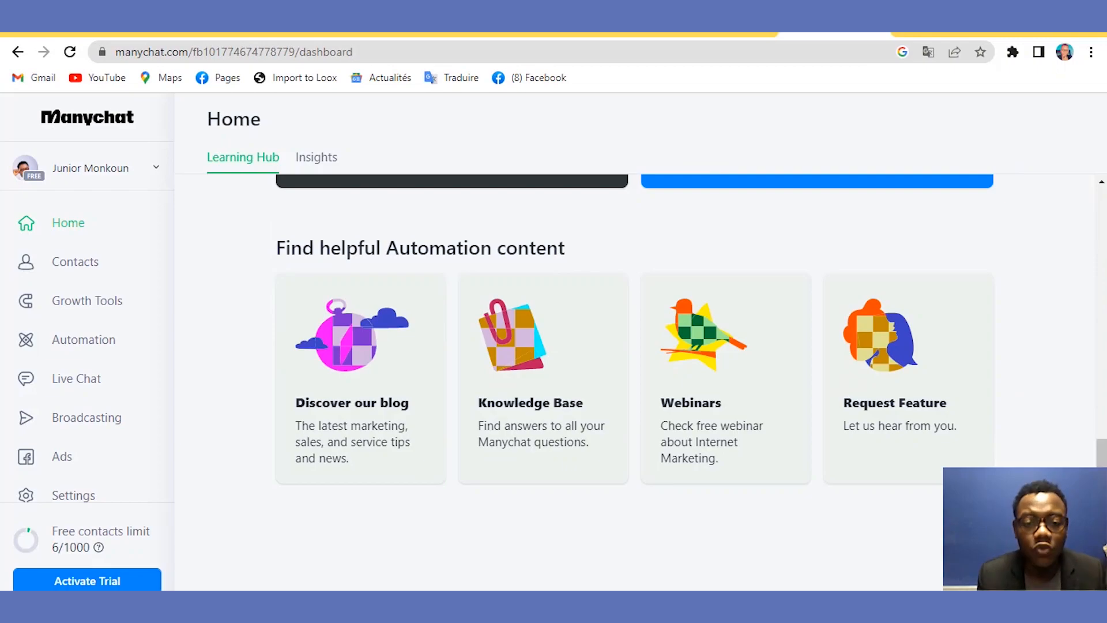
{"action": "left_click_drag", "start_coordinate": [1103, 469], "coordinate": [1105, 219]}
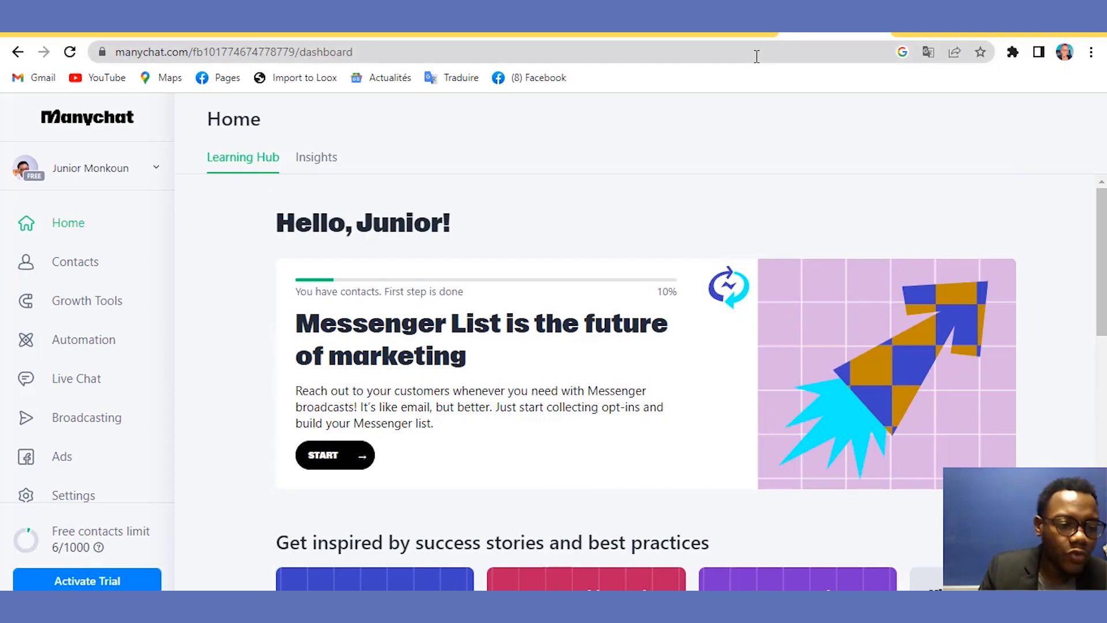
{"action": "left_click", "coordinate": [87, 499]}
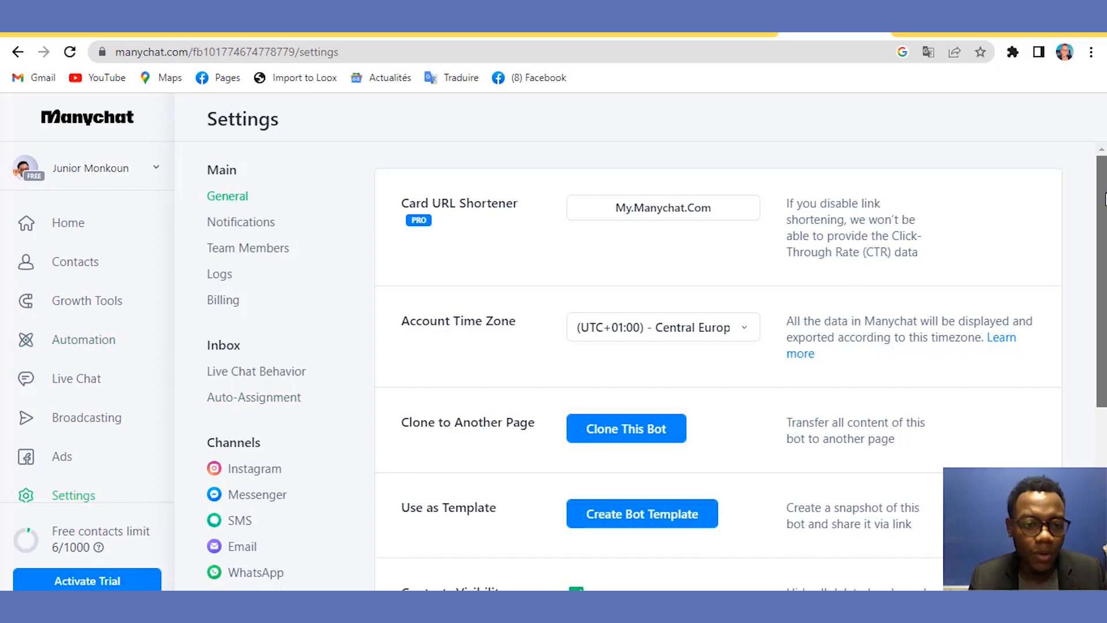
{"action": "scroll", "coordinate": [1105, 198], "scroll_direction": "down", "scroll_amount": 2}
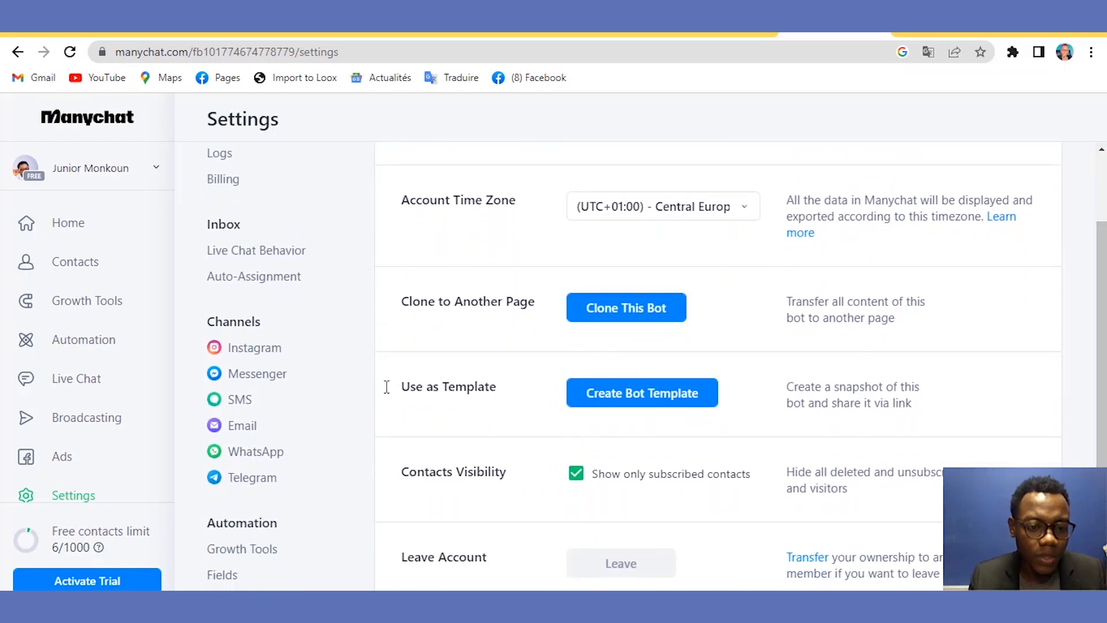
{"action": "left_click", "coordinate": [241, 381]}
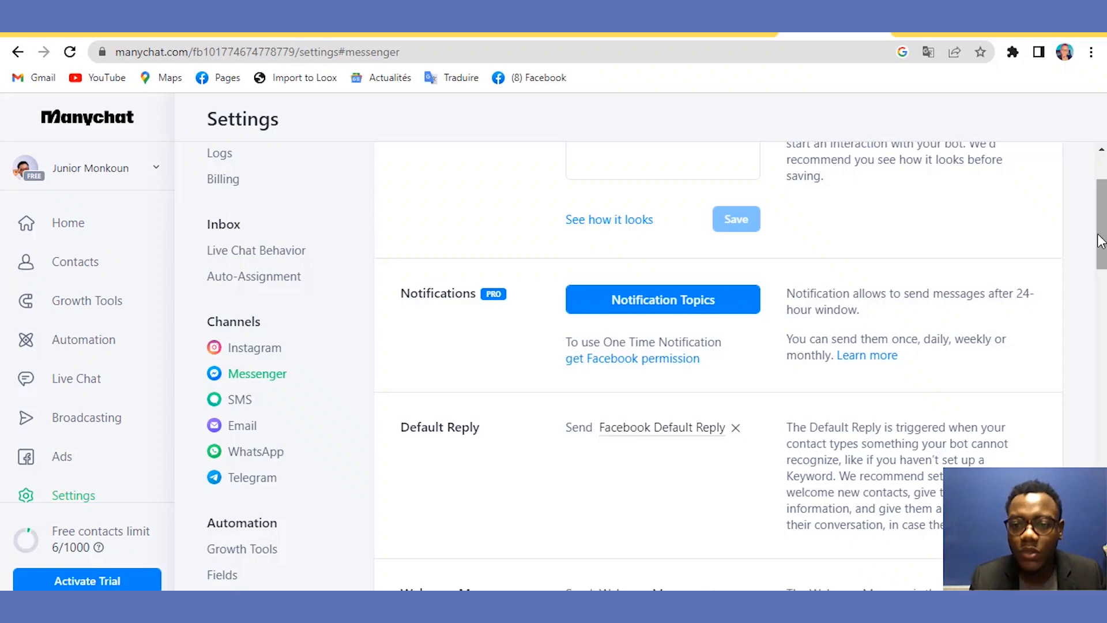
{"action": "scroll", "coordinate": [1103, 190], "scroll_direction": "up", "scroll_amount": 2}
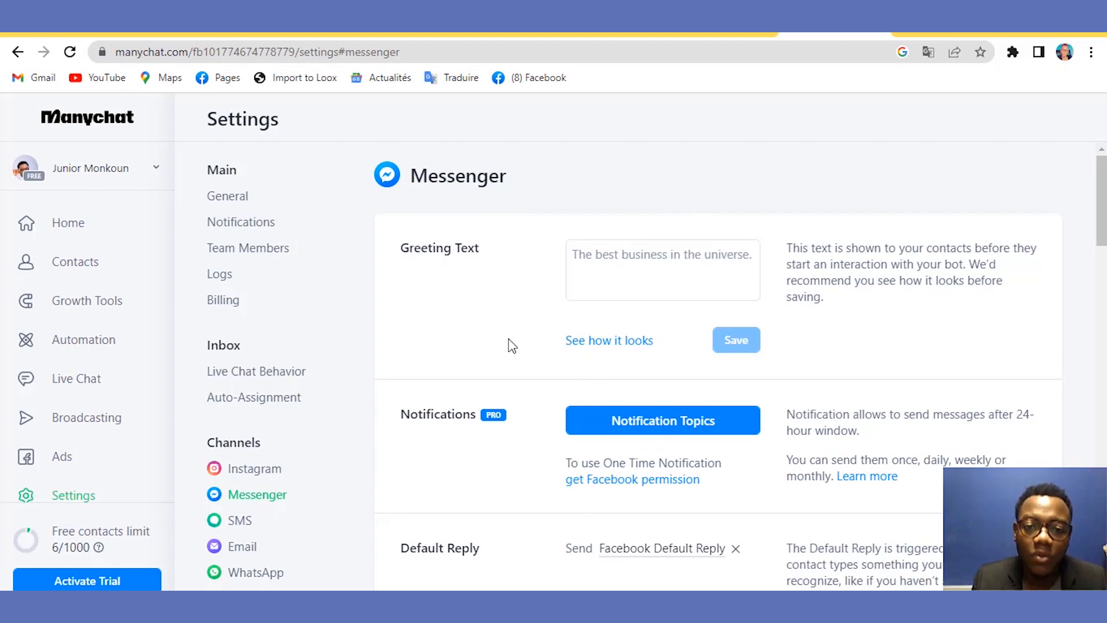
{"action": "left_click", "coordinate": [607, 267]}
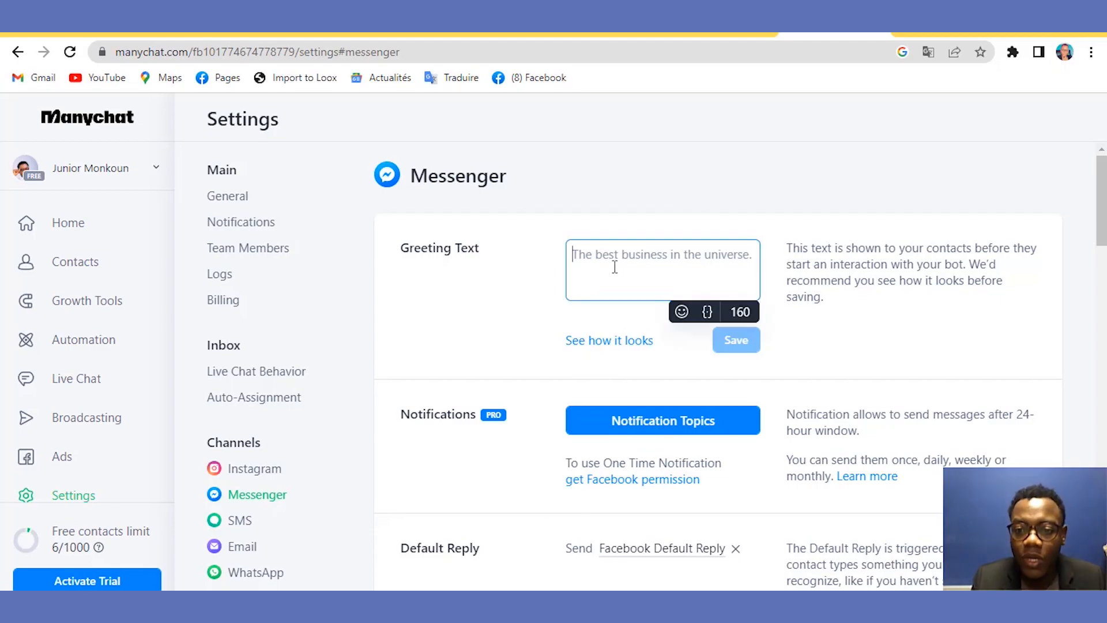
{"action": "type", "text": "dvdv"}
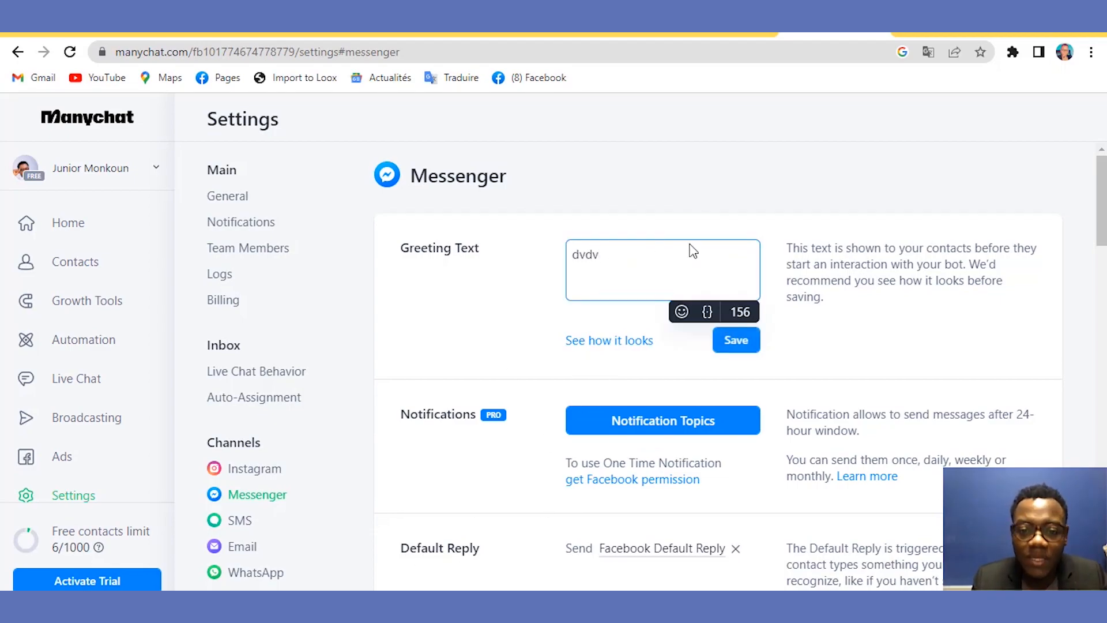
{"action": "key", "text": "BackSpace"}
{"action": "key", "text": "BackSpace"}
{"action": "key", "text": "BackSpace"}
{"action": "key", "text": "BackSpace"}
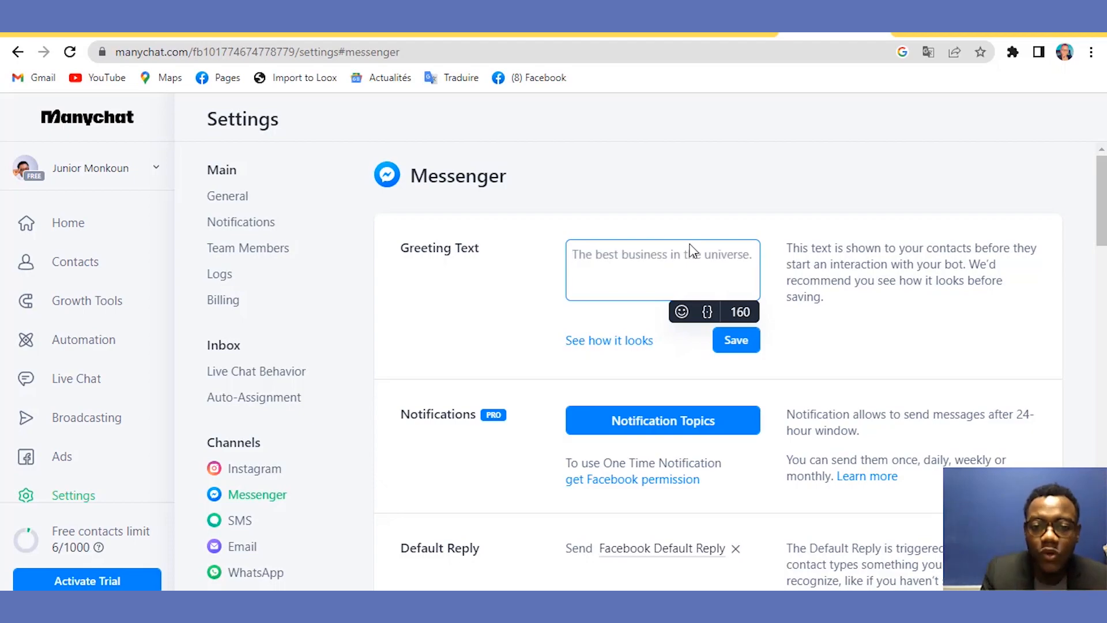
{"action": "triple_click", "coordinate": [858, 271]}
{"action": "double_click", "coordinate": [858, 271]}
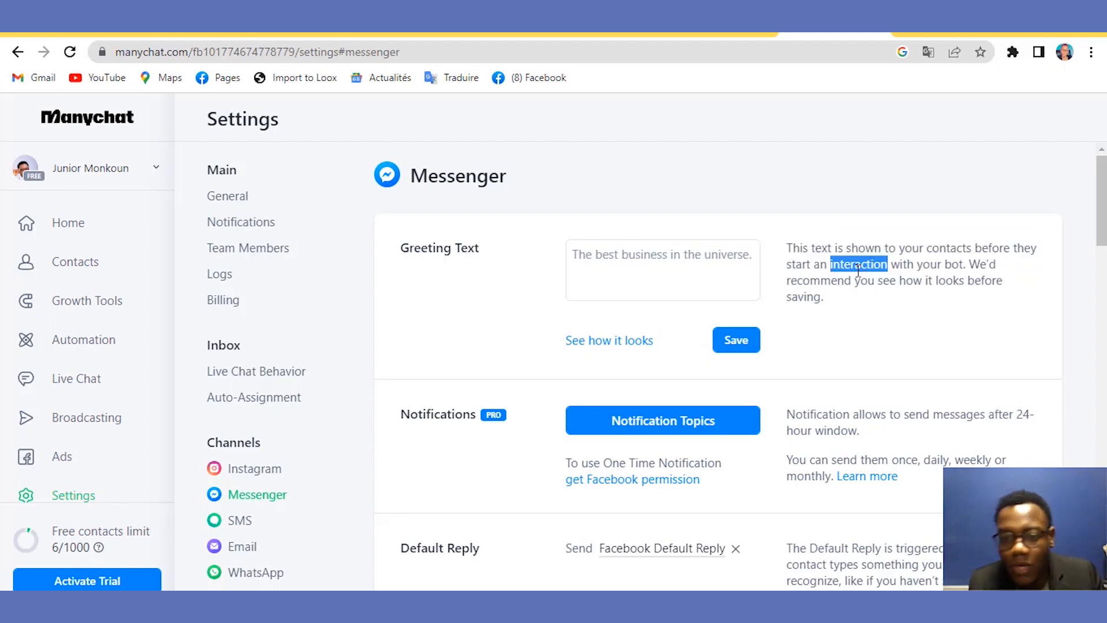
Set the Messenger greeting text to "Salut! j'espère tout se passe bien pour votre business" and save it.
{"action": "left_click", "coordinate": [678, 261]}
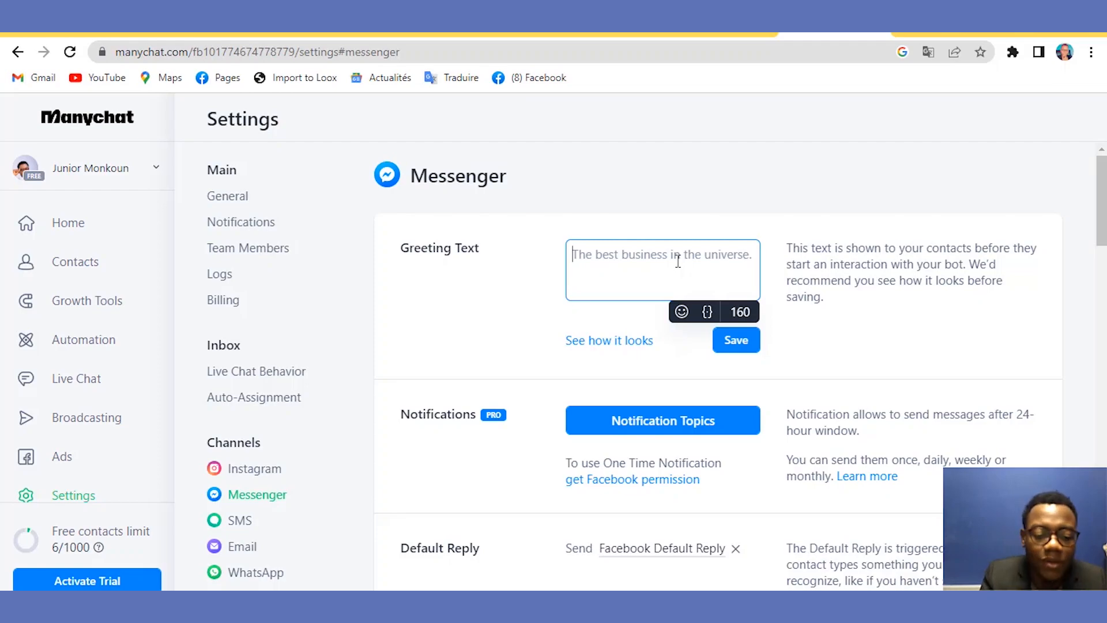
{"action": "type", "text": "Sal"}
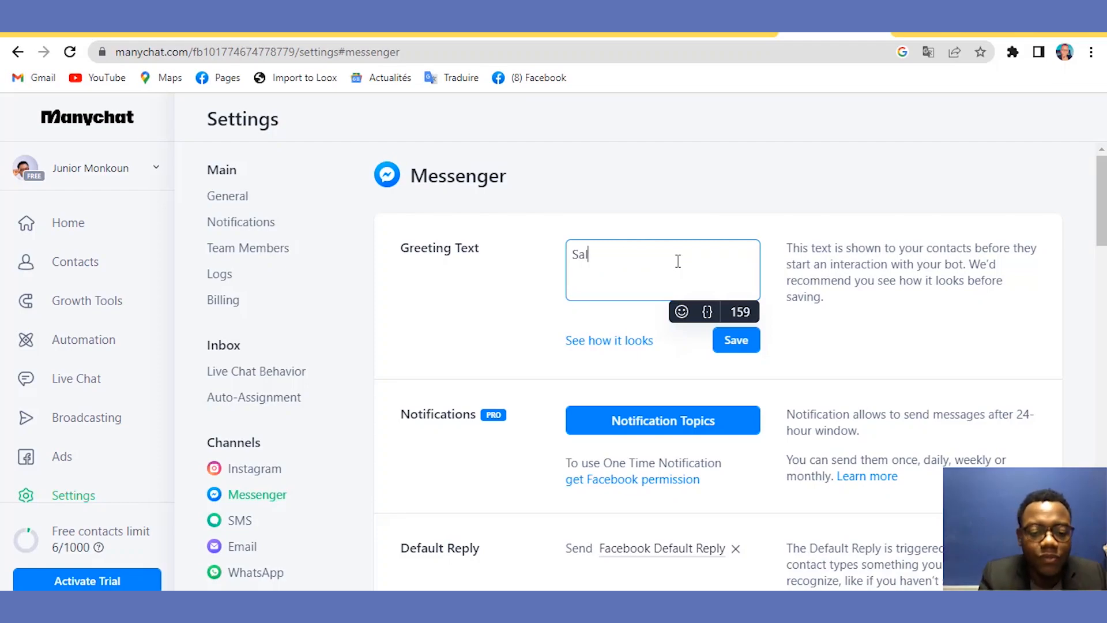
{"action": "type", "text": "ut! "}
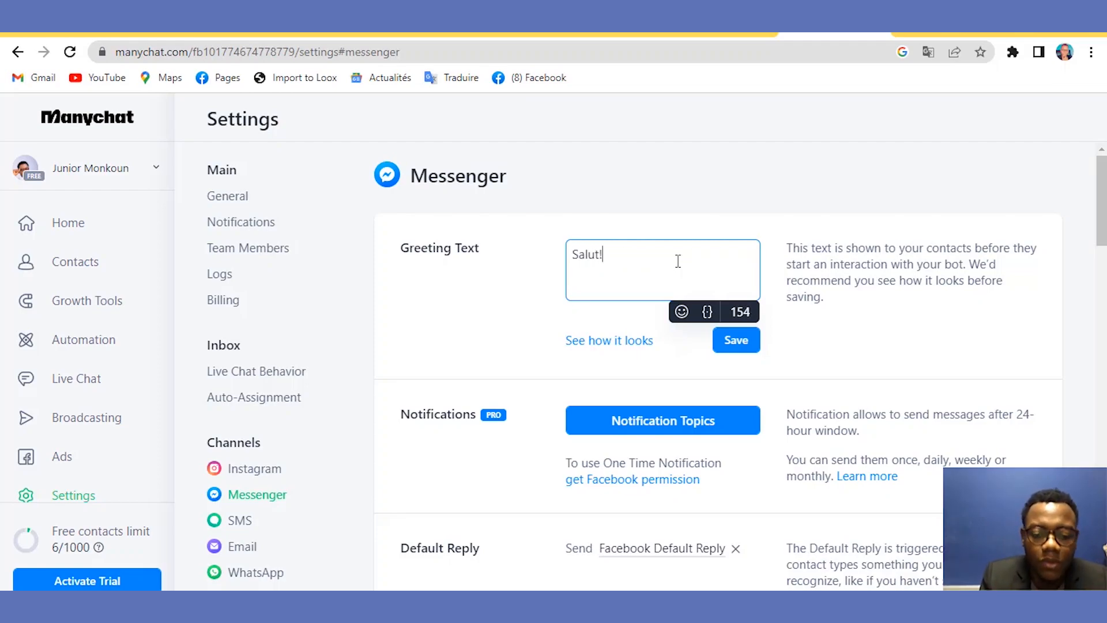
{"action": "type", "text": "j'e"}
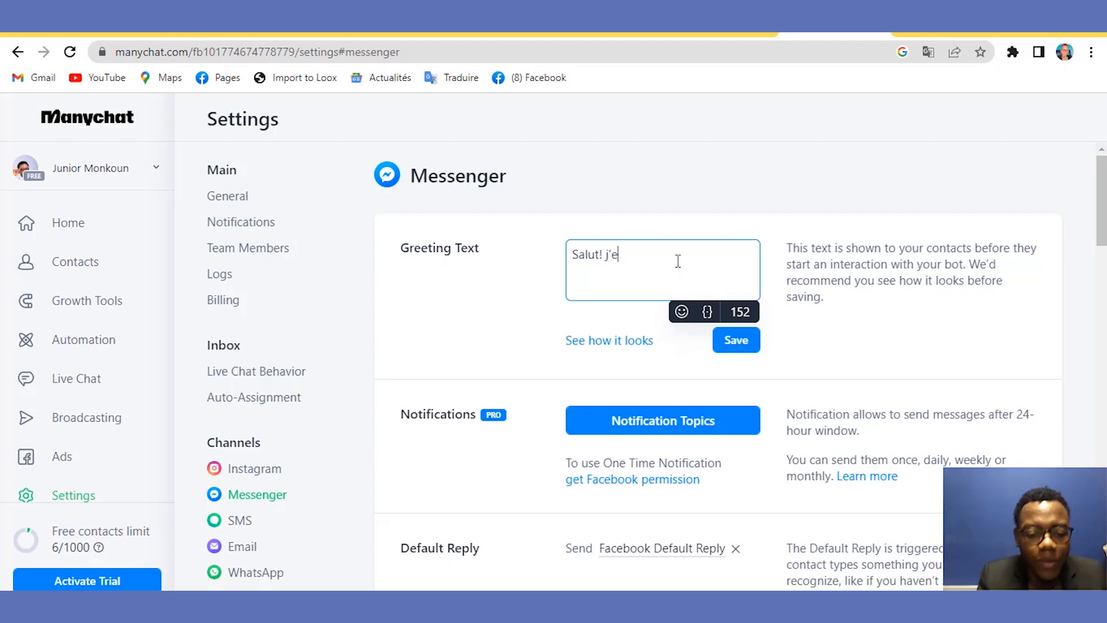
{"action": "type", "text": "spère "}
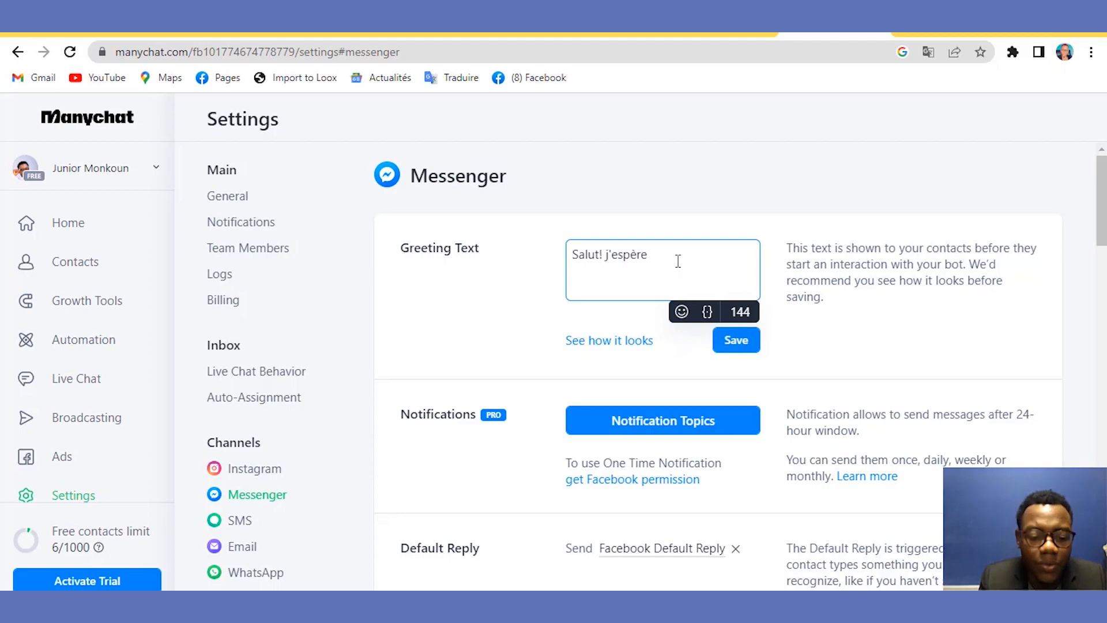
{"action": "type", "text": "tout "}
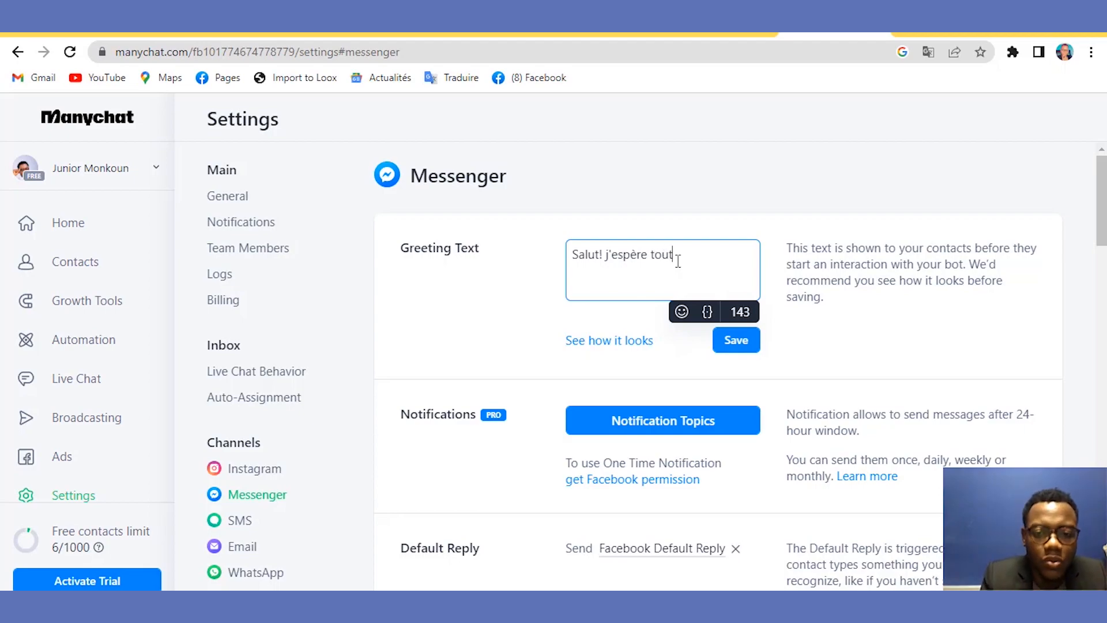
{"action": "type", "text": "se pa"}
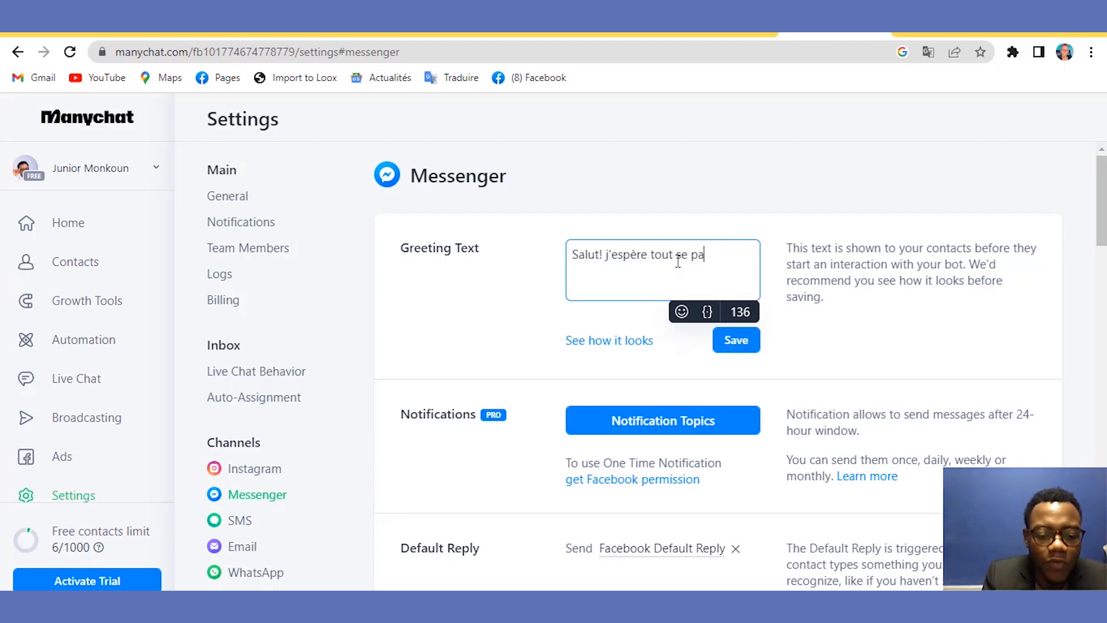
{"action": "type", "text": "sse "}
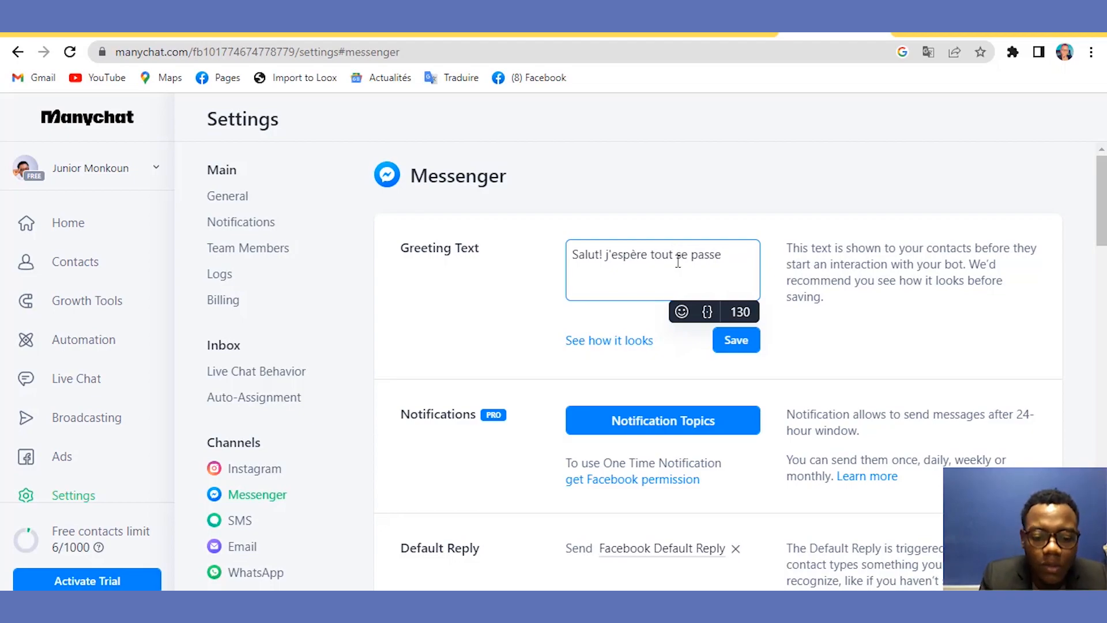
{"action": "type", "text": "bien "}
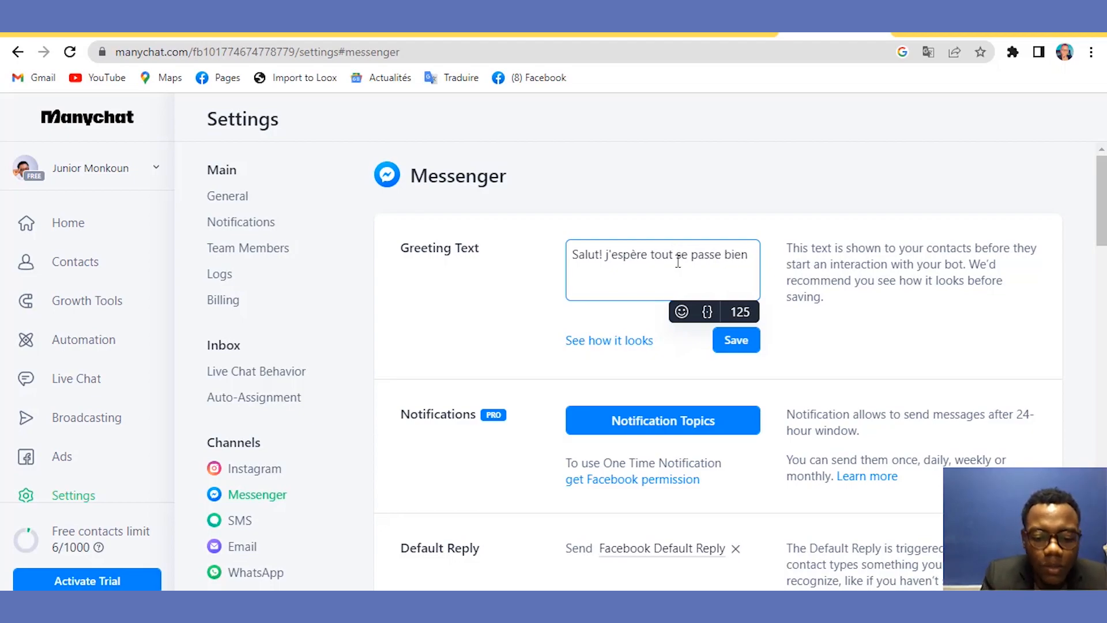
{"action": "type", "text": "pour vot"}
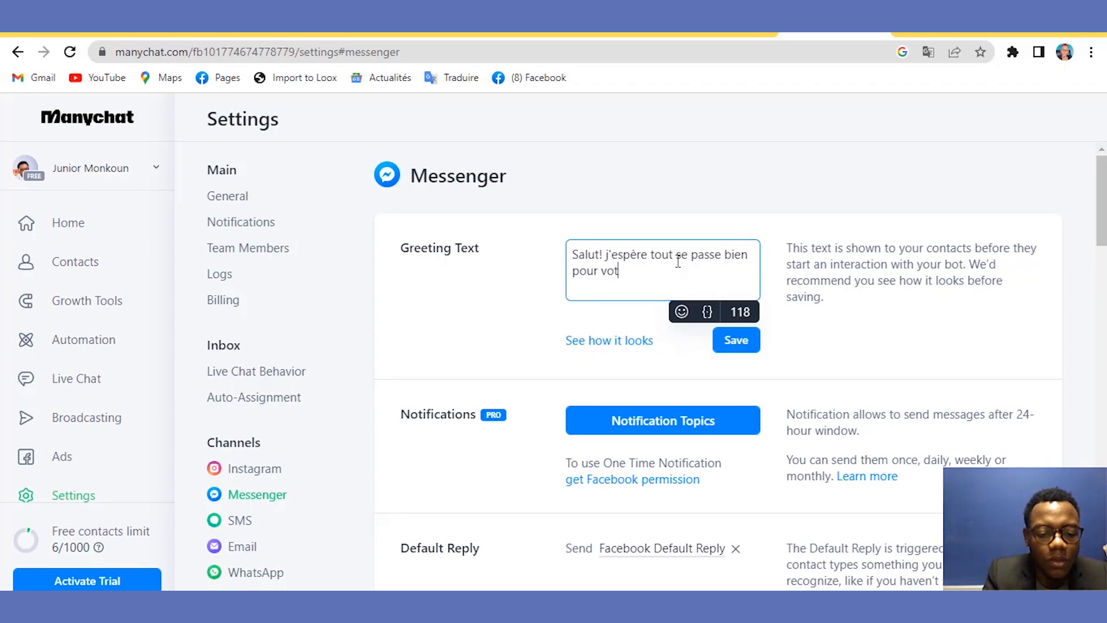
{"action": "type", "text": "re busin"}
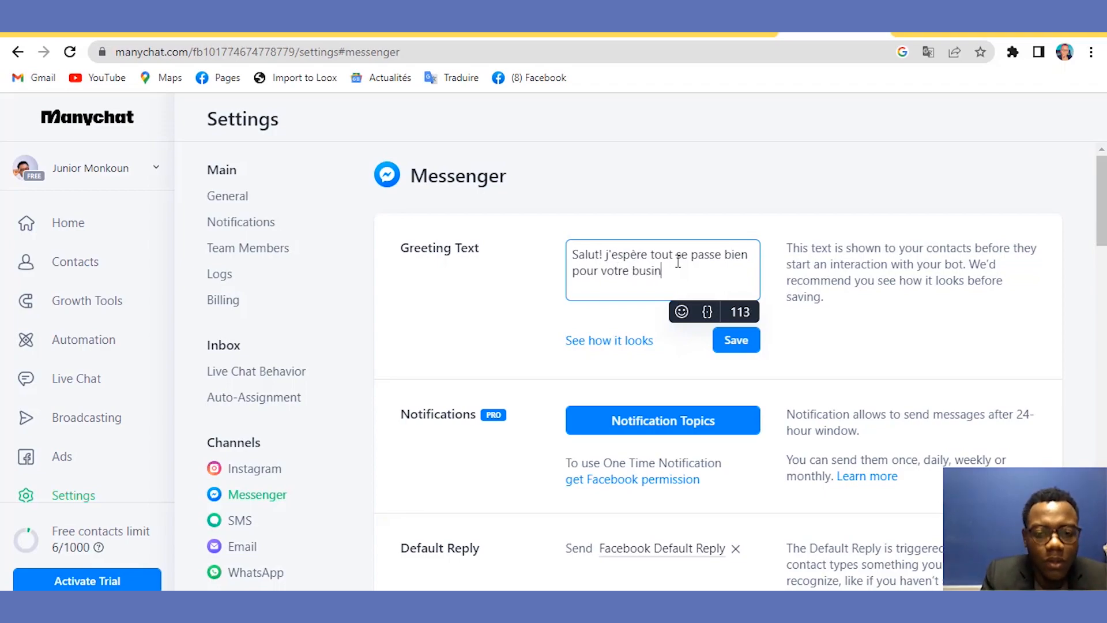
{"action": "type", "text": "ess"}
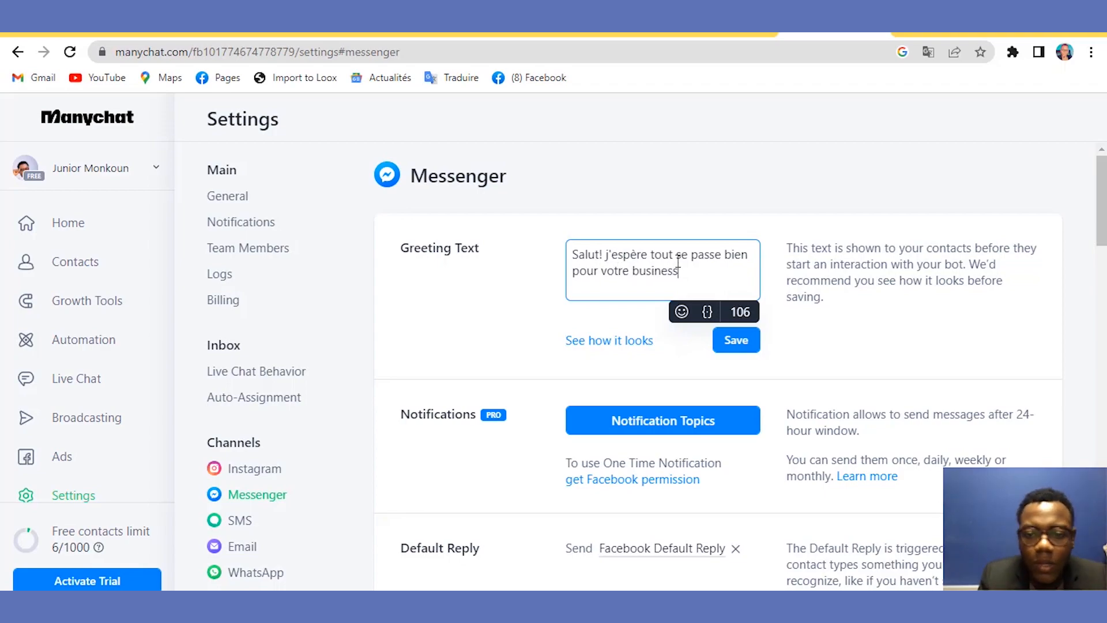
{"action": "left_click", "coordinate": [734, 350]}
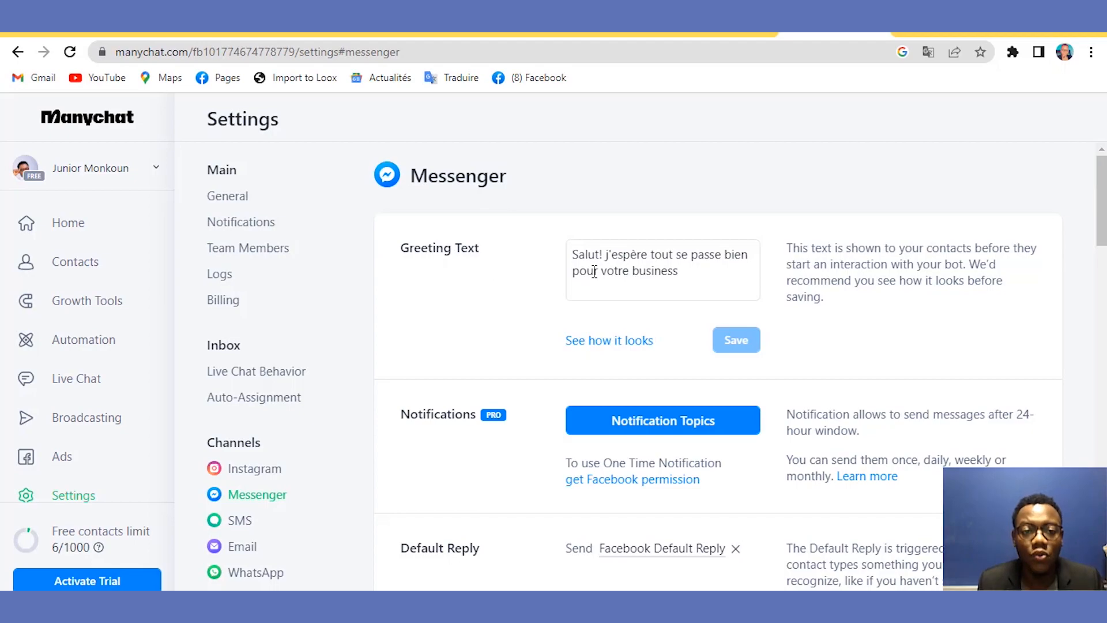
Examine the Messenger settings for notifications, default reply, welcome message, main menu, conversation starters and opt-in automation.
{"action": "left_click_drag", "start_coordinate": [594, 272], "coordinate": [599, 303]}
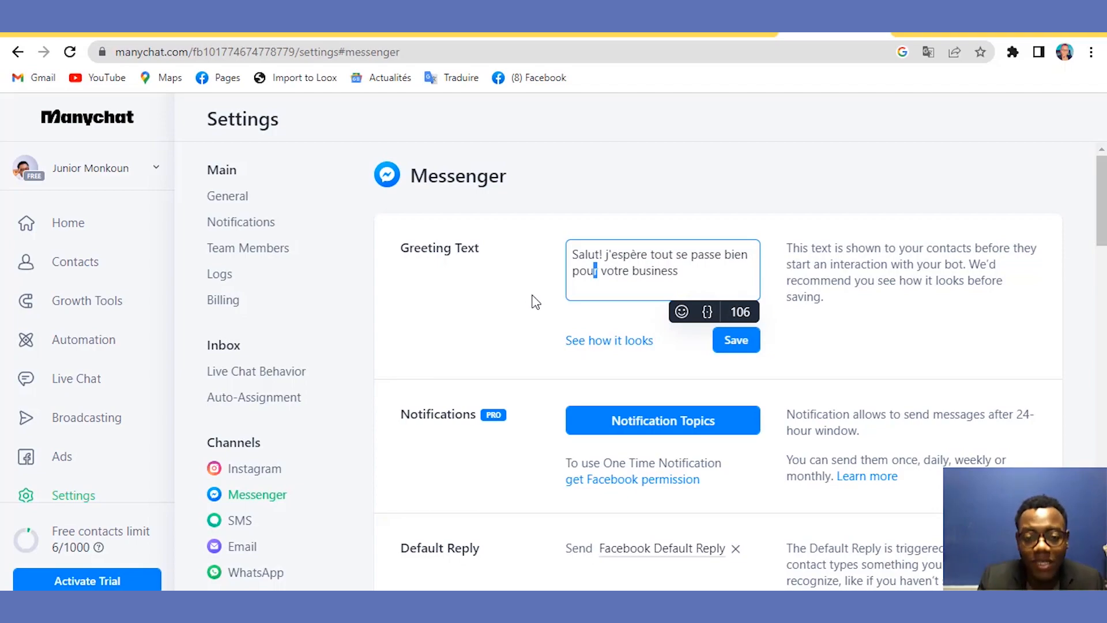
{"action": "left_click", "coordinate": [531, 300]}
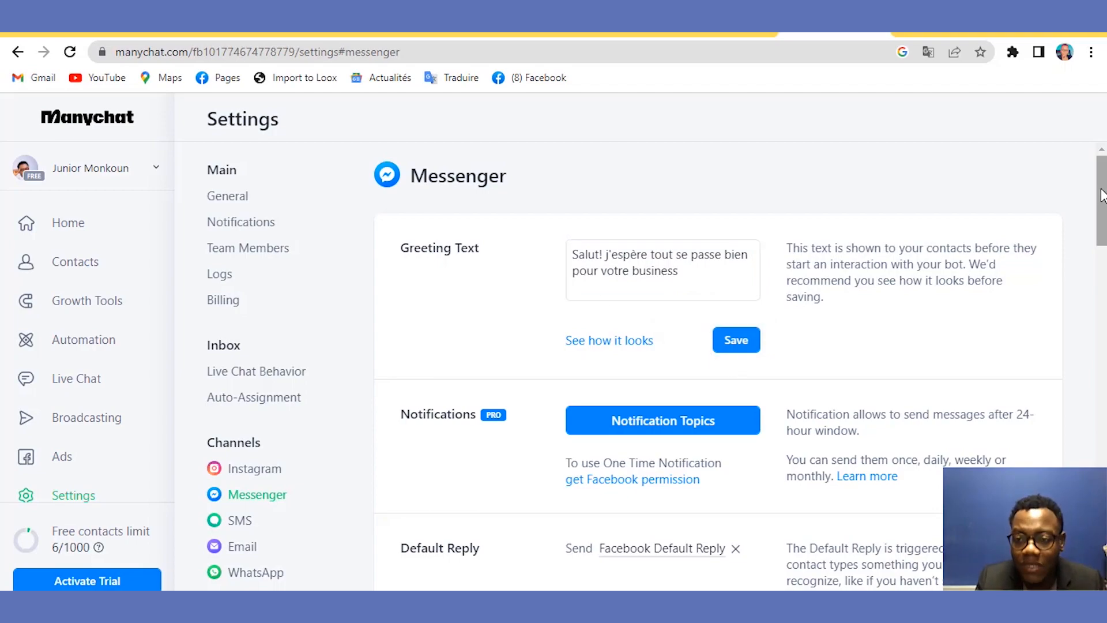
{"action": "scroll", "coordinate": [718, 369], "scroll_direction": "down", "scroll_amount": 10}
{"action": "scroll", "coordinate": [1102, 299], "scroll_direction": "up", "scroll_amount": 1}
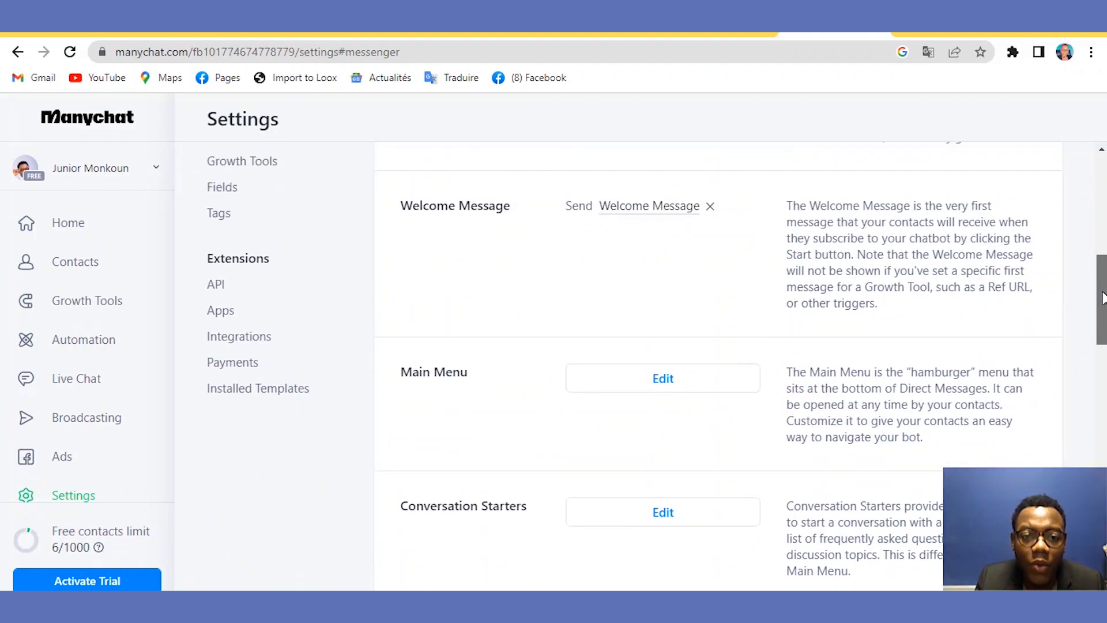
{"action": "left_click_drag", "start_coordinate": [1102, 298], "coordinate": [1089, 332]}
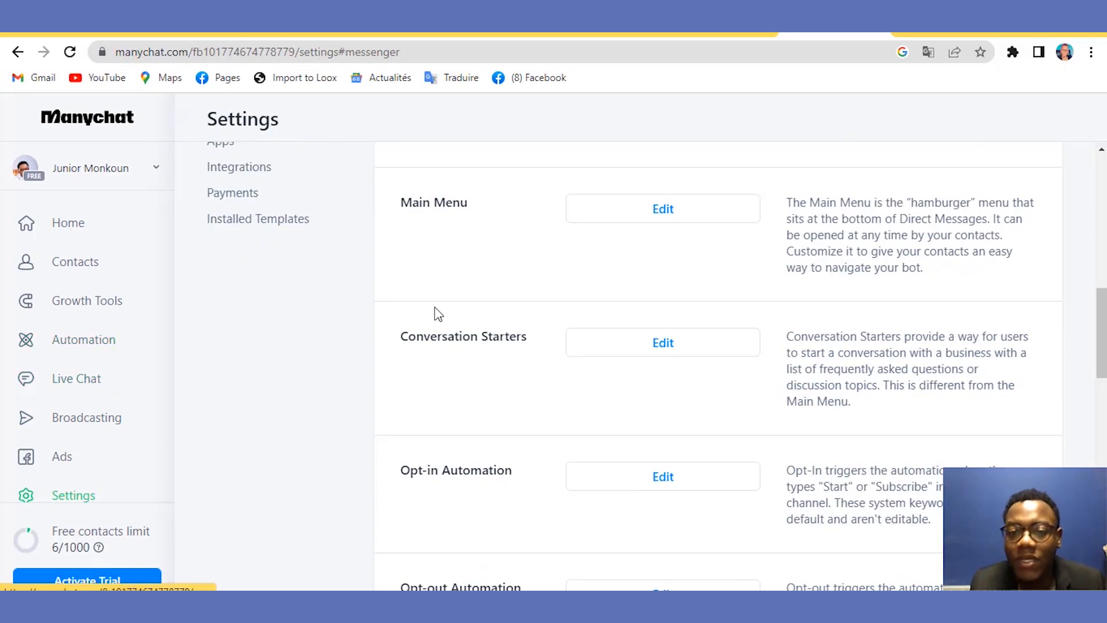
{"action": "scroll", "coordinate": [1093, 329], "scroll_direction": "up", "scroll_amount": 3}
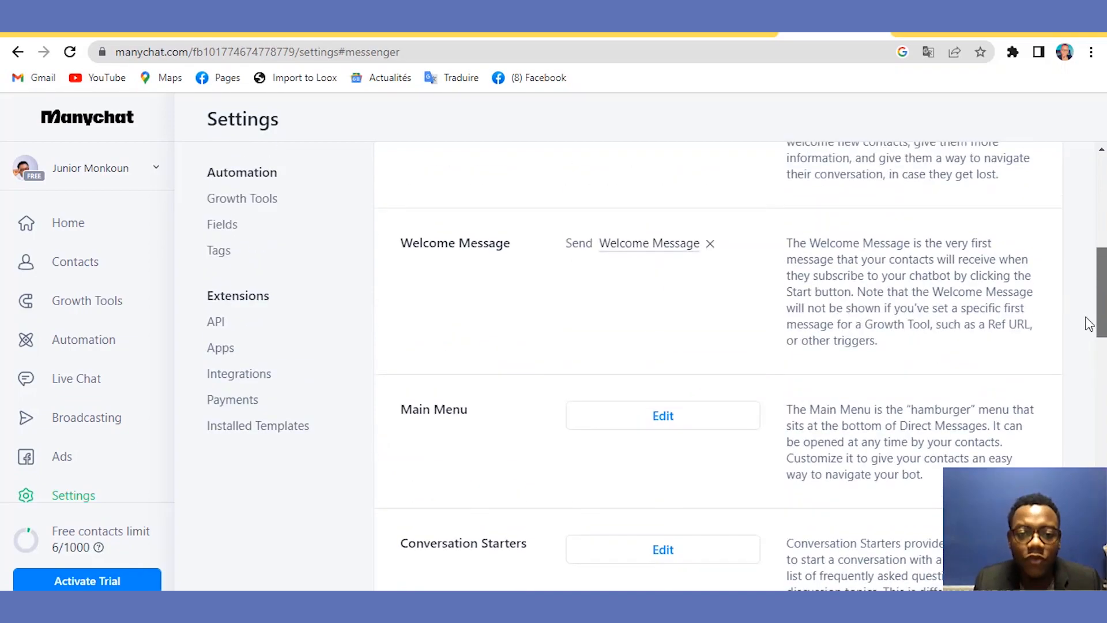
{"action": "scroll", "coordinate": [1089, 320], "scroll_direction": "up", "scroll_amount": 2}
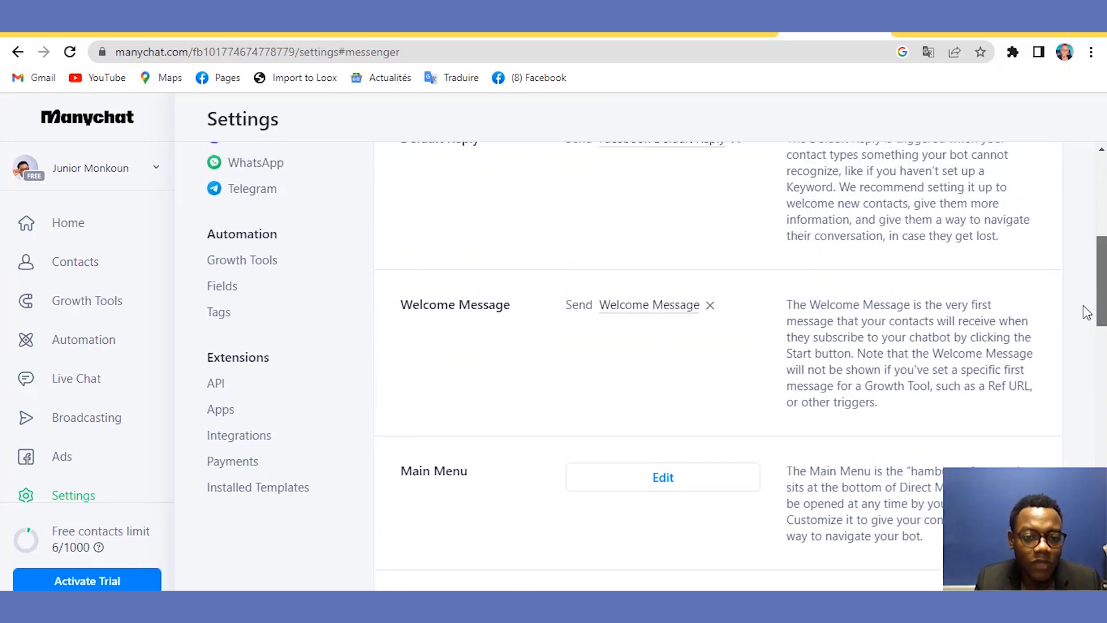
{"action": "scroll", "coordinate": [1076, 286], "scroll_direction": "up", "scroll_amount": 3}
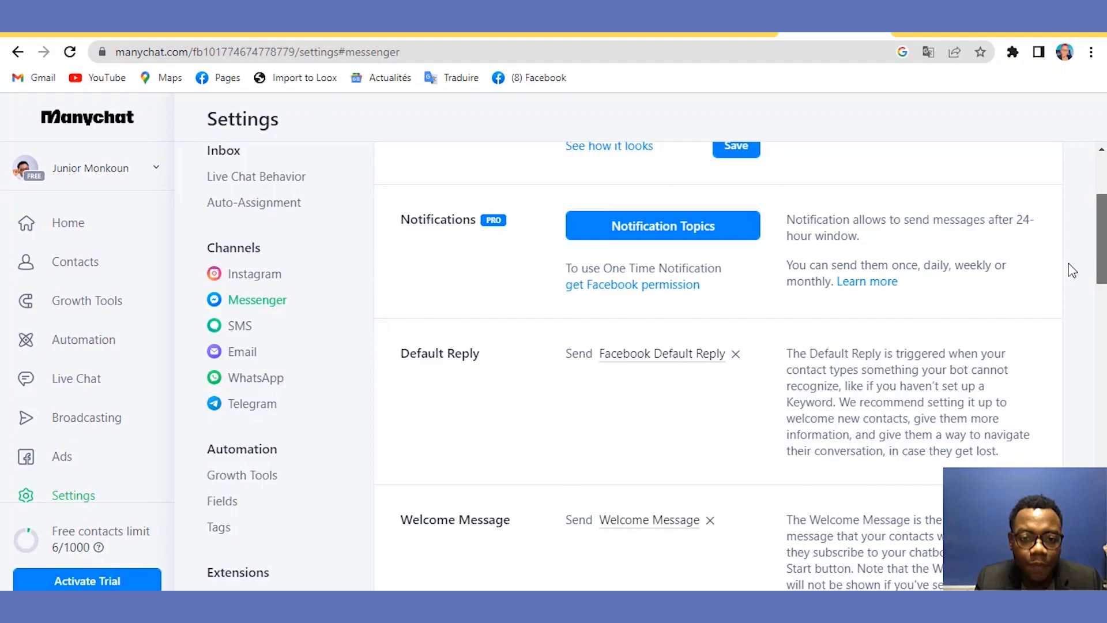
{"action": "scroll", "coordinate": [1071, 297], "scroll_direction": "down", "scroll_amount": 4}
{"action": "scroll", "coordinate": [1071, 320], "scroll_direction": "down", "scroll_amount": 1}
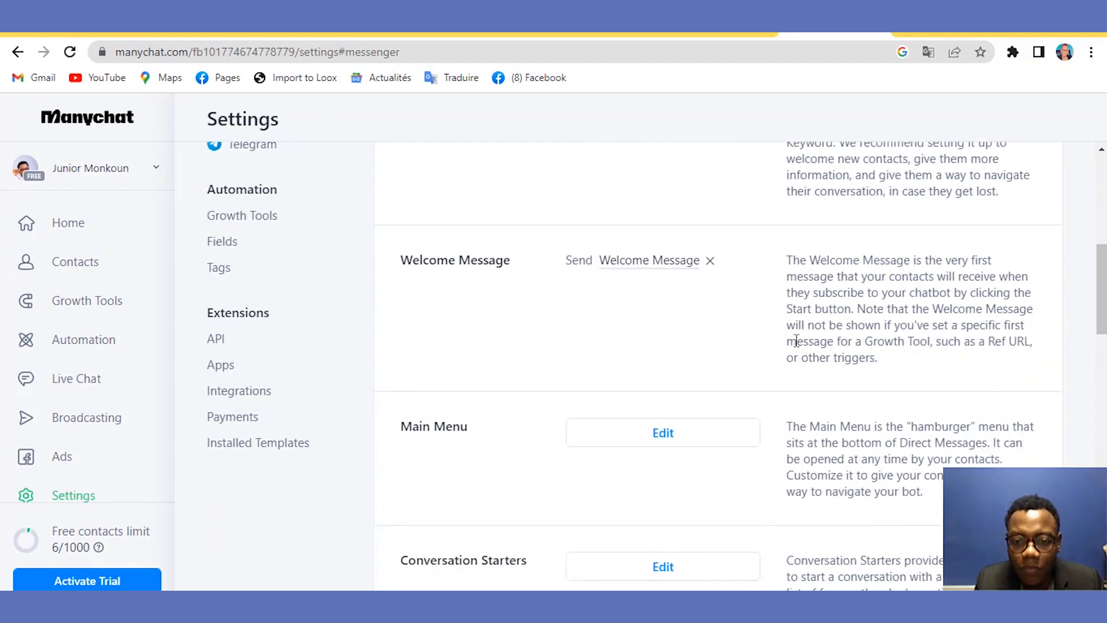
Open the Messenger Welcome Message flow for editing and open the content of its Facebook Send Message step.
{"action": "left_click", "coordinate": [655, 266]}
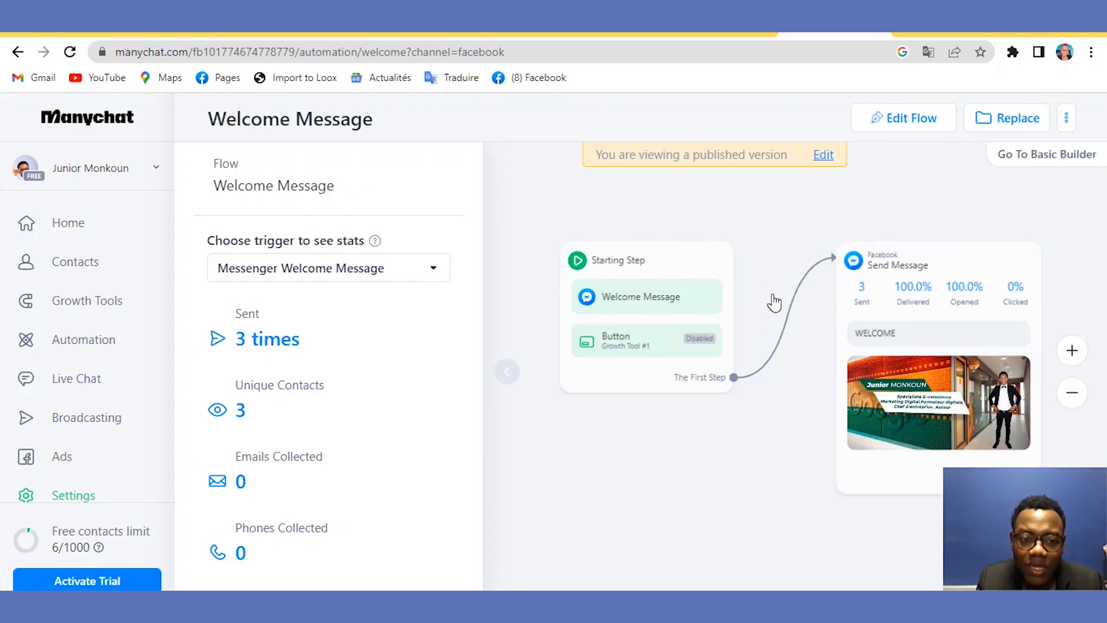
{"action": "left_click", "coordinate": [909, 121]}
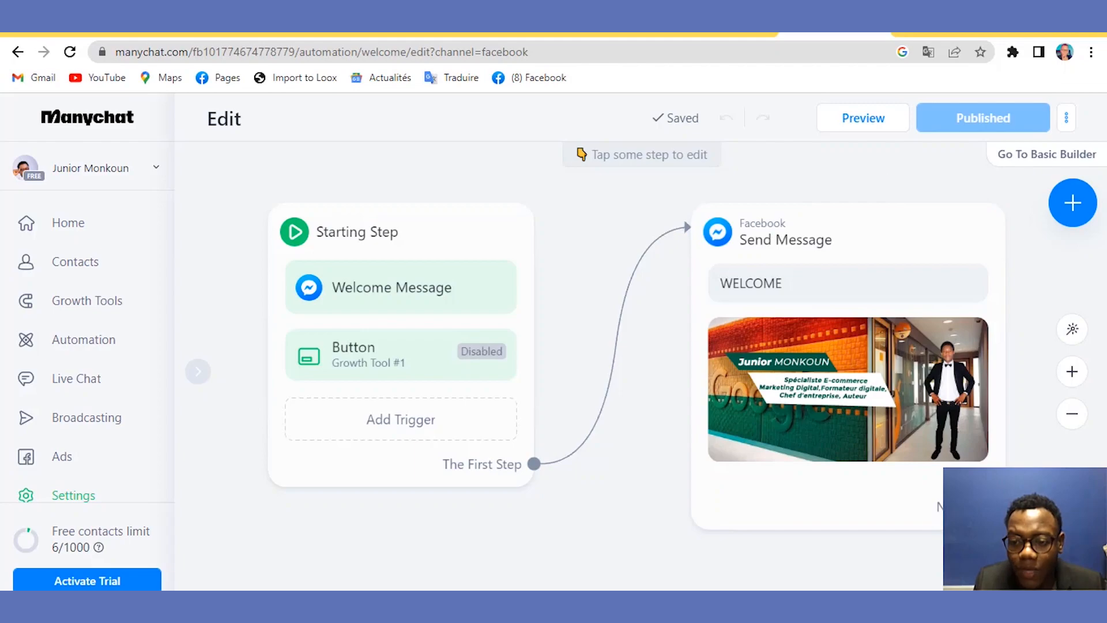
{"action": "left_click_drag", "start_coordinate": [1006, 506], "coordinate": [1041, 426]}
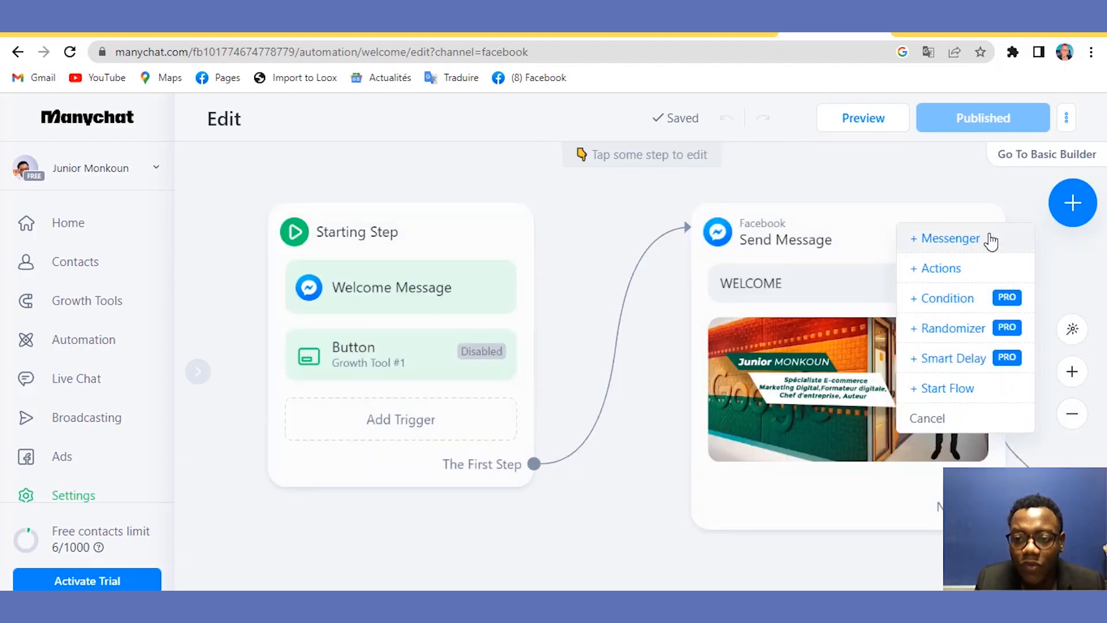
{"action": "left_click", "coordinate": [788, 247]}
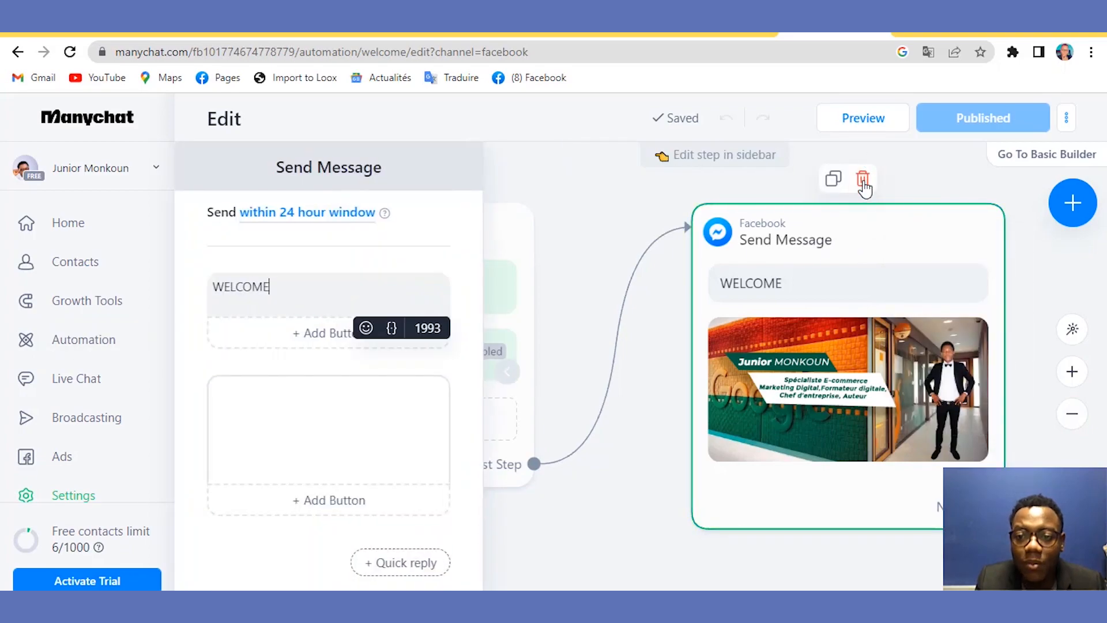
Delete the Facebook Send Message step from the Welcome Message flow and confirm the deletion.
{"action": "left_click", "coordinate": [863, 183]}
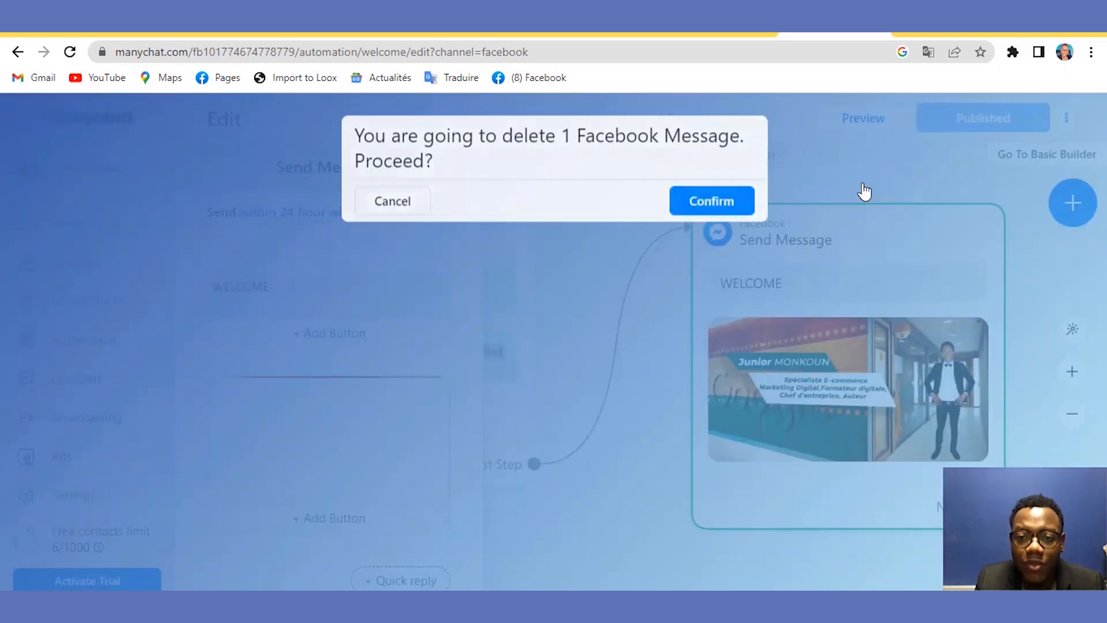
{"action": "left_click", "coordinate": [713, 202]}
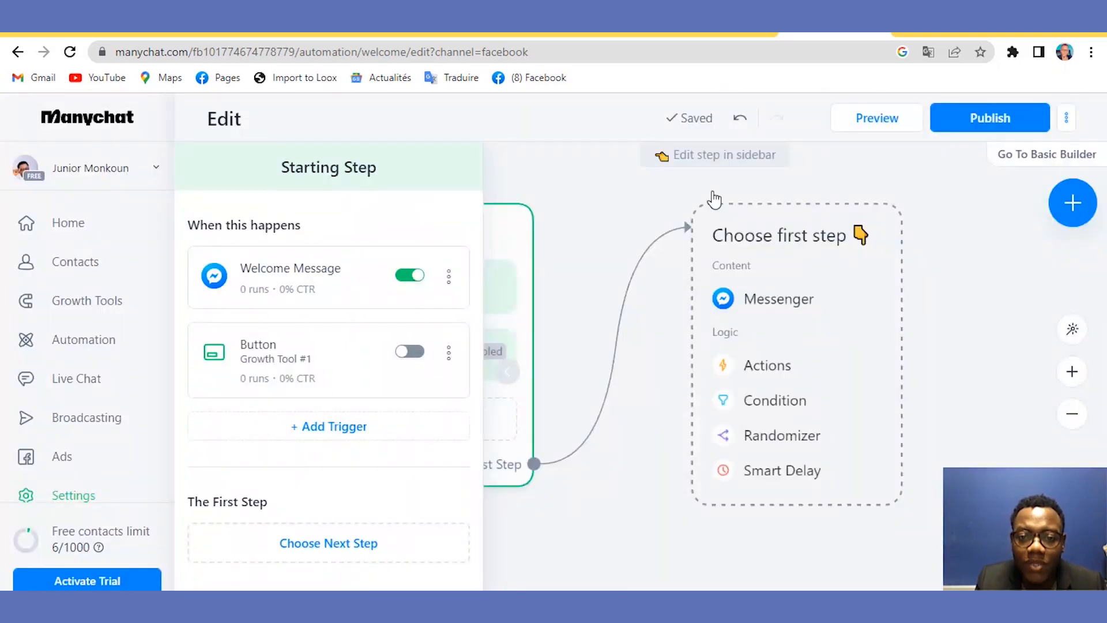
{"action": "left_click", "coordinate": [566, 174]}
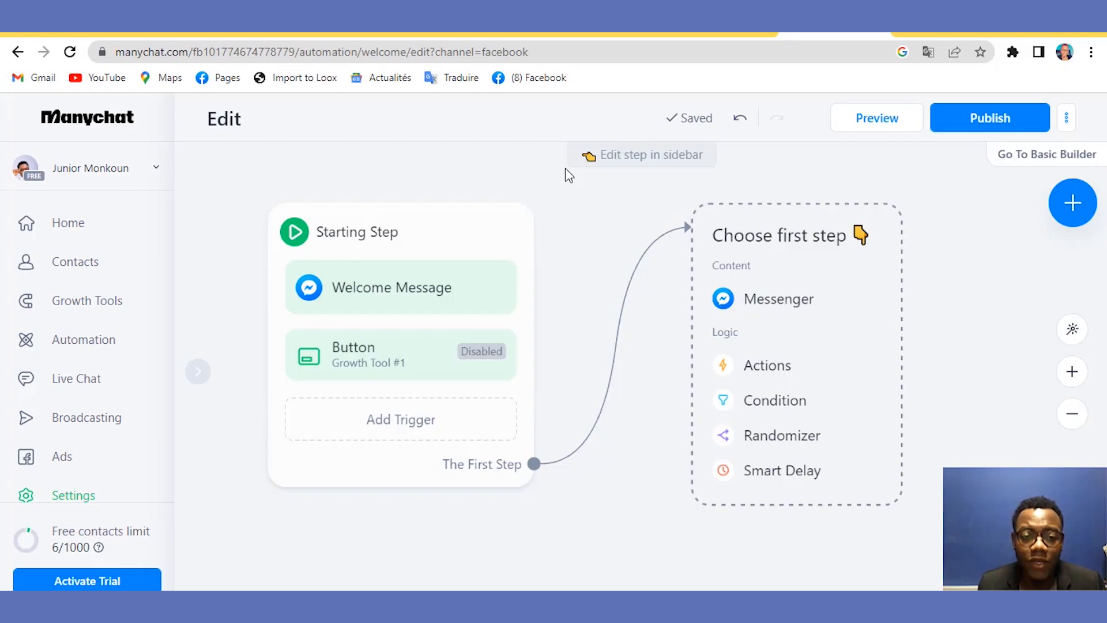
Reopen the Welcome Message flow for editing from the Messenger settings and view the triggers available for its starting step.
{"action": "left_click", "coordinate": [88, 495]}
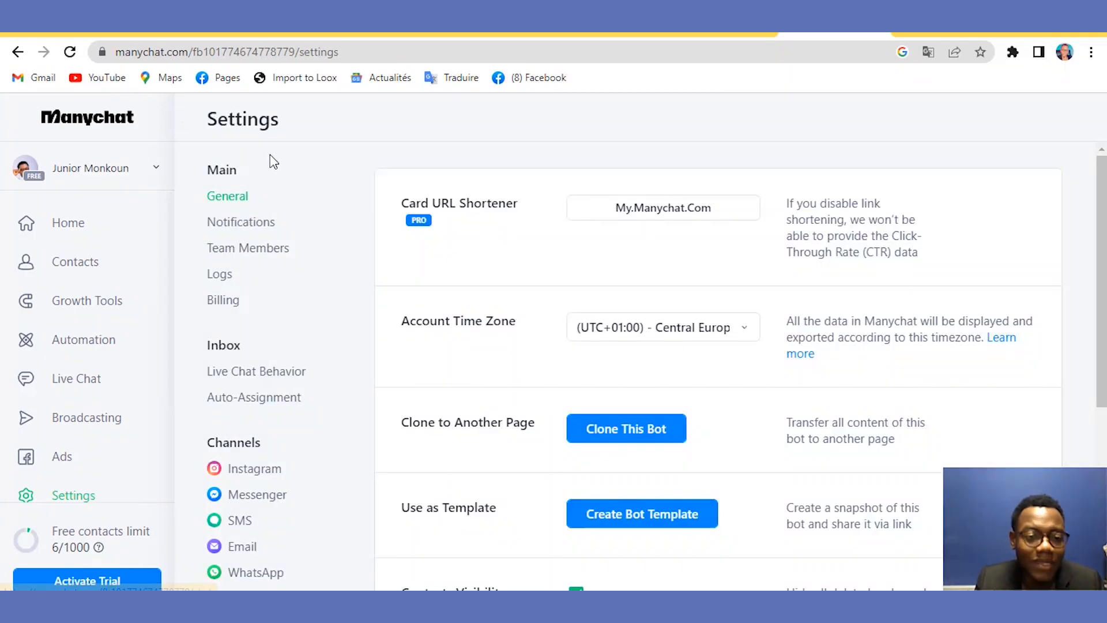
{"action": "left_click", "coordinate": [281, 496]}
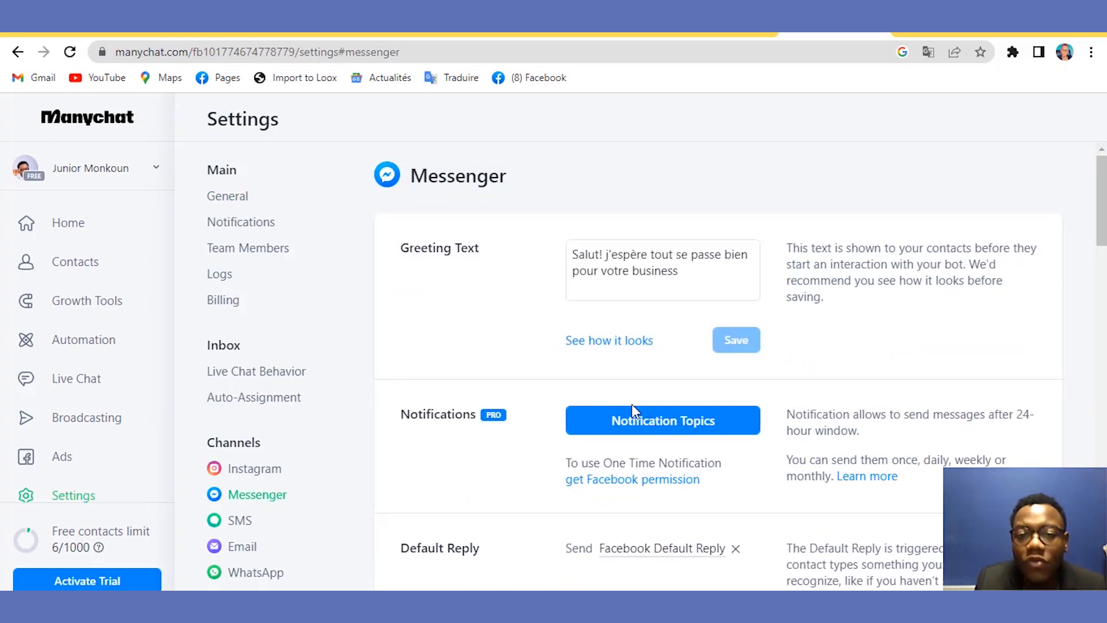
{"action": "left_click_drag", "start_coordinate": [1105, 179], "coordinate": [1097, 280]}
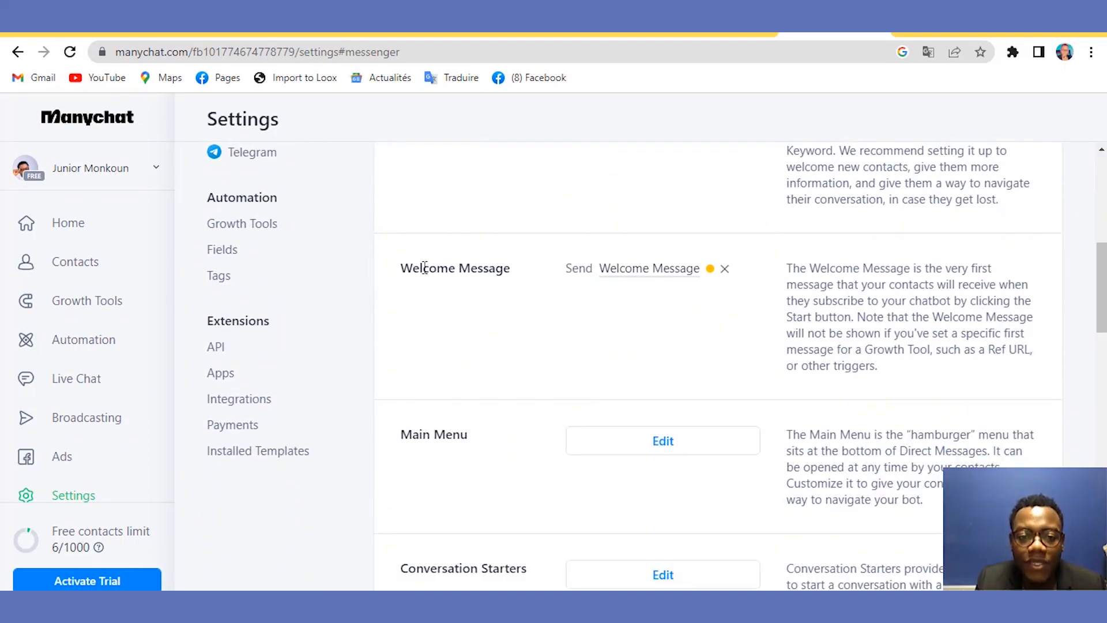
{"action": "left_click", "coordinate": [642, 279]}
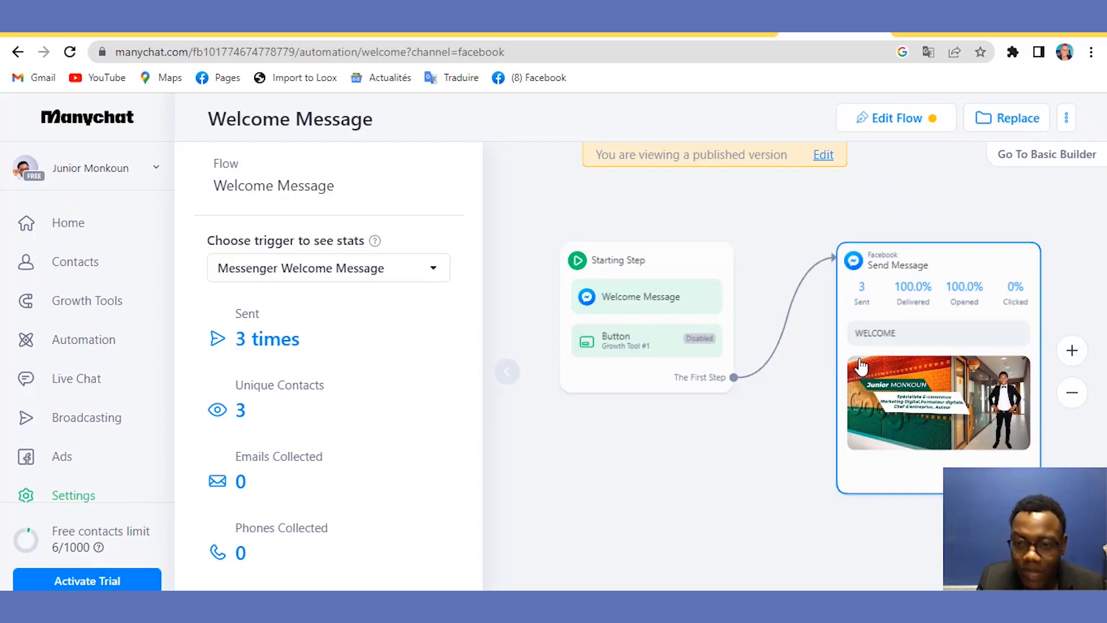
{"action": "left_click", "coordinate": [889, 121]}
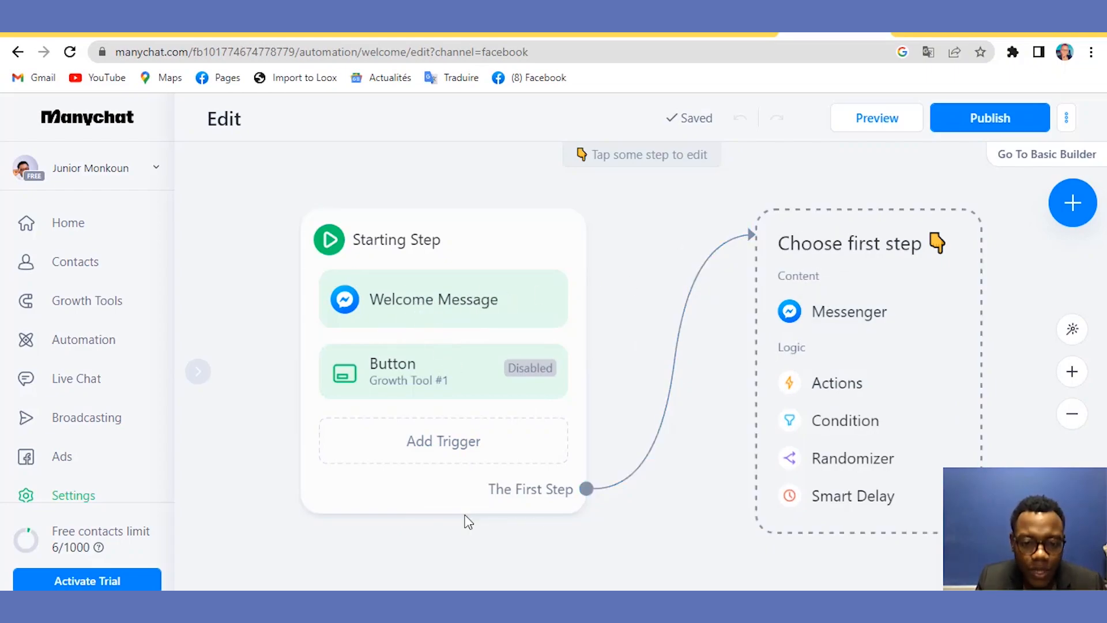
{"action": "left_click", "coordinate": [465, 451]}
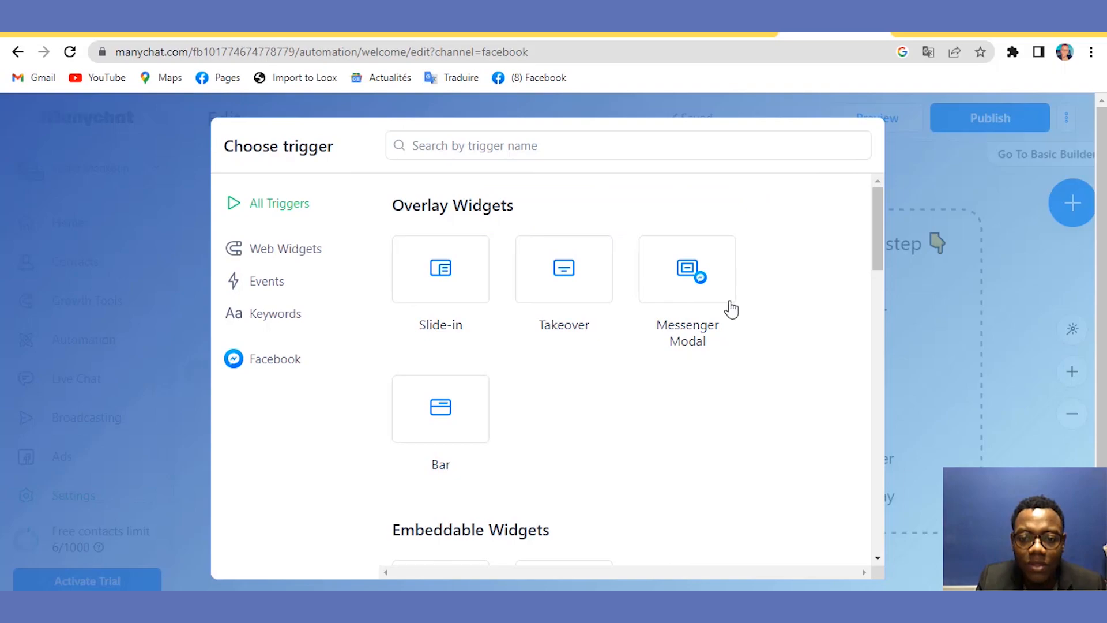
{"action": "left_click", "coordinate": [911, 320]}
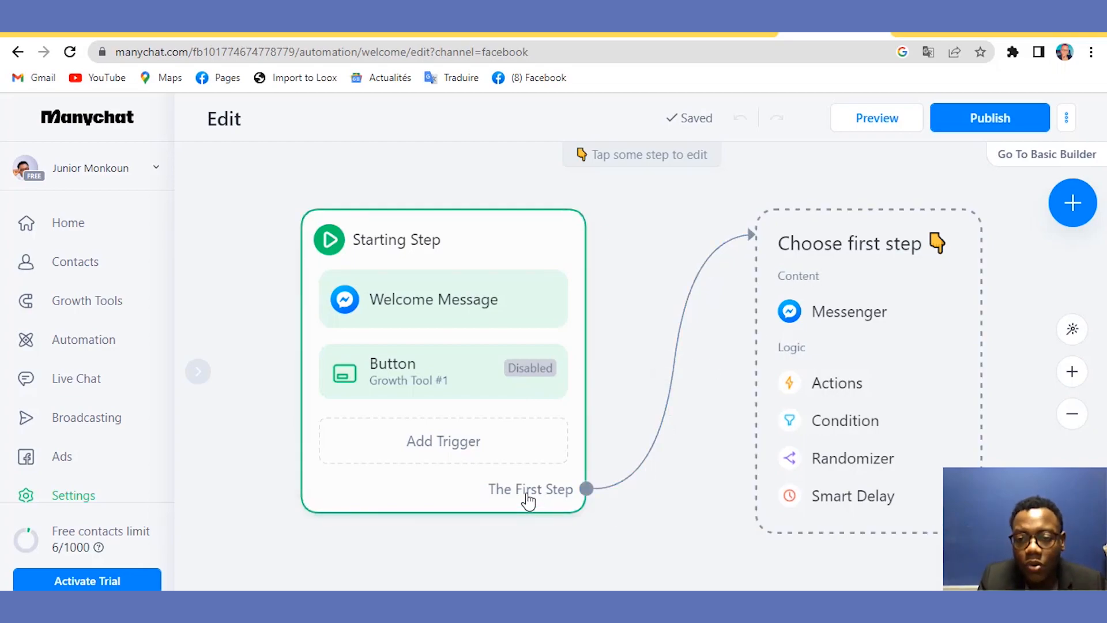
Add a Messenger message as the flow's first step, with the text "Bienvenue chez" followed by the owner's first name.
{"action": "left_click", "coordinate": [809, 314]}
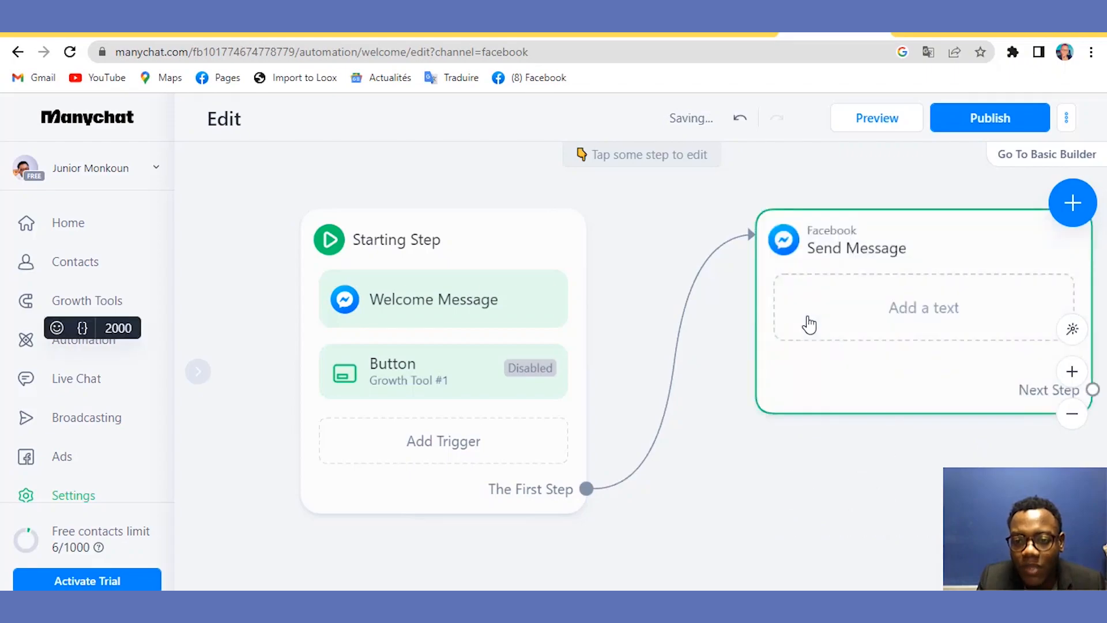
{"action": "left_click", "coordinate": [901, 311]}
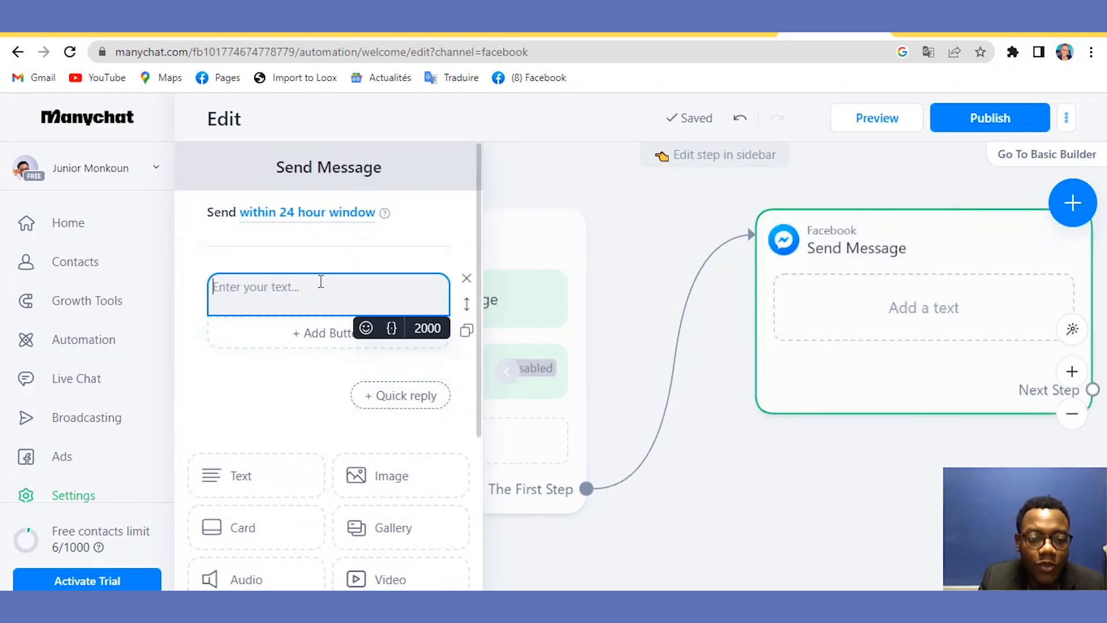
{"action": "type", "text": "Bi"}
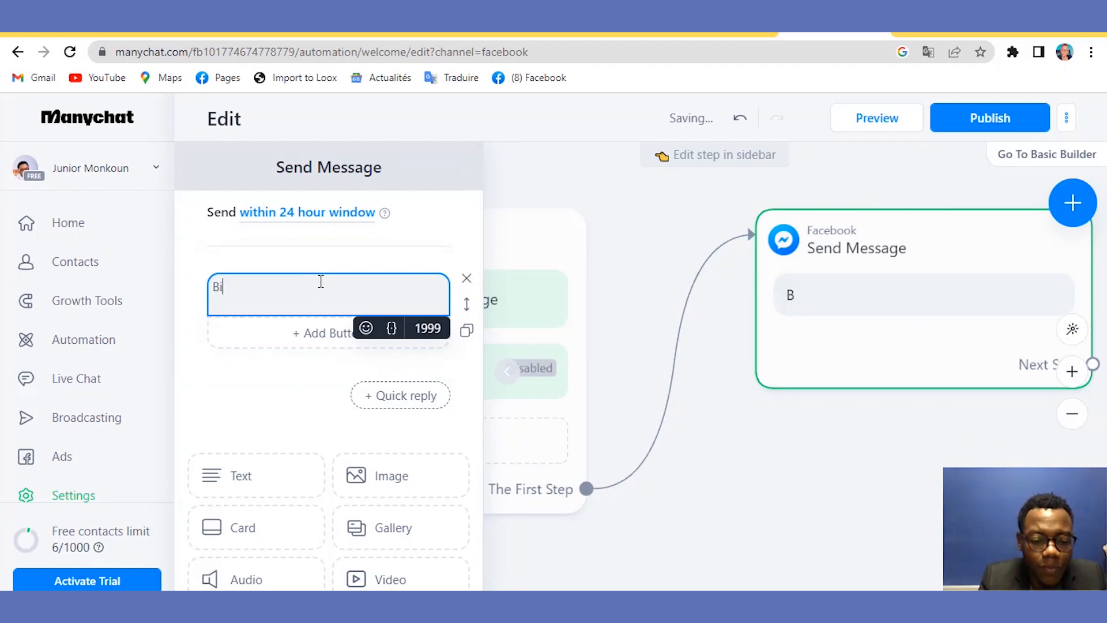
{"action": "type", "text": "env"}
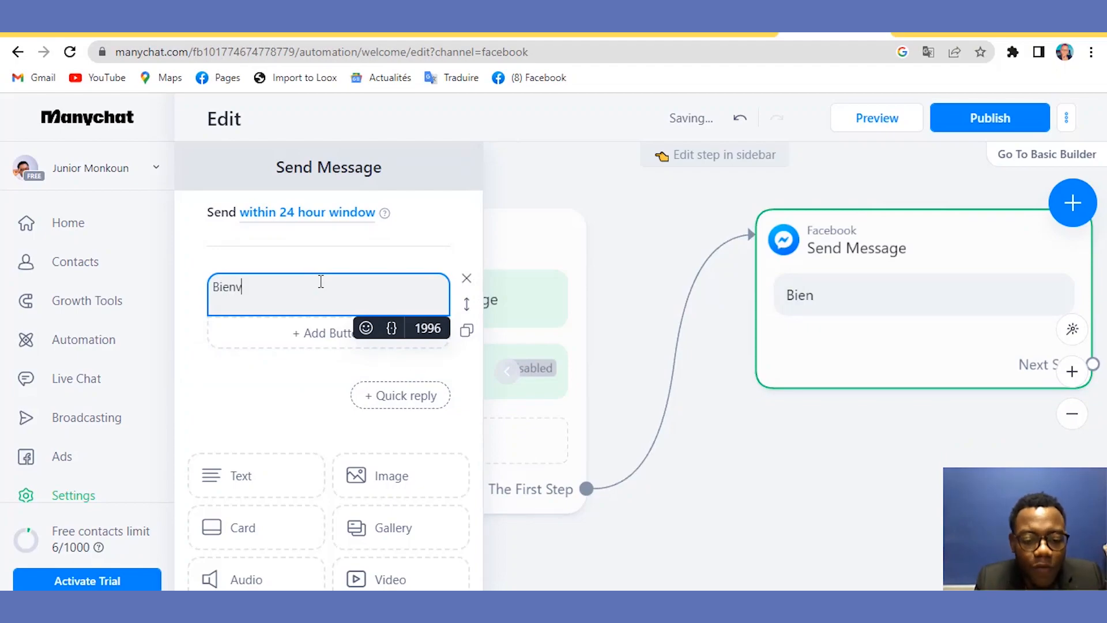
{"action": "type", "text": "enue"}
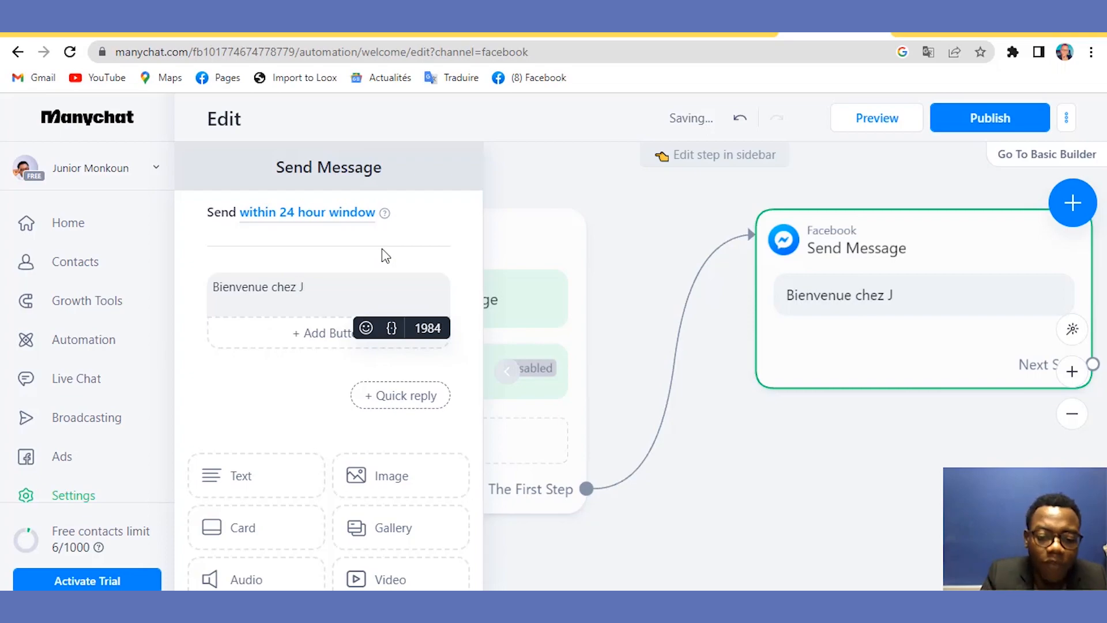
{"action": "type", "text": "chez Junior"}
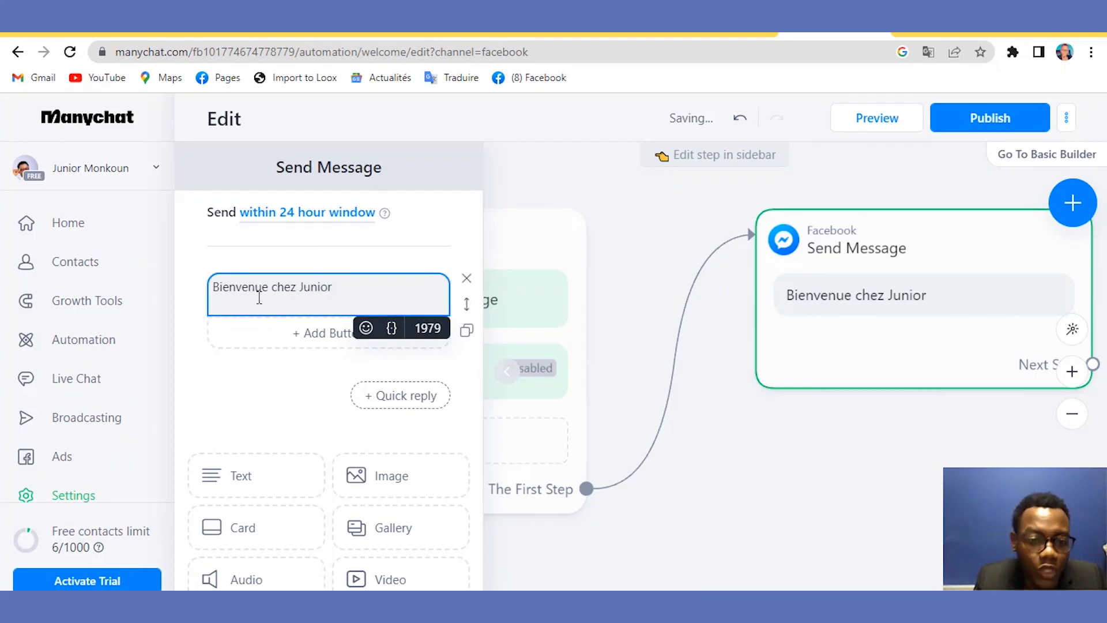
Add a button to the welcome text and set it to open a website.
{"action": "left_click", "coordinate": [267, 340]}
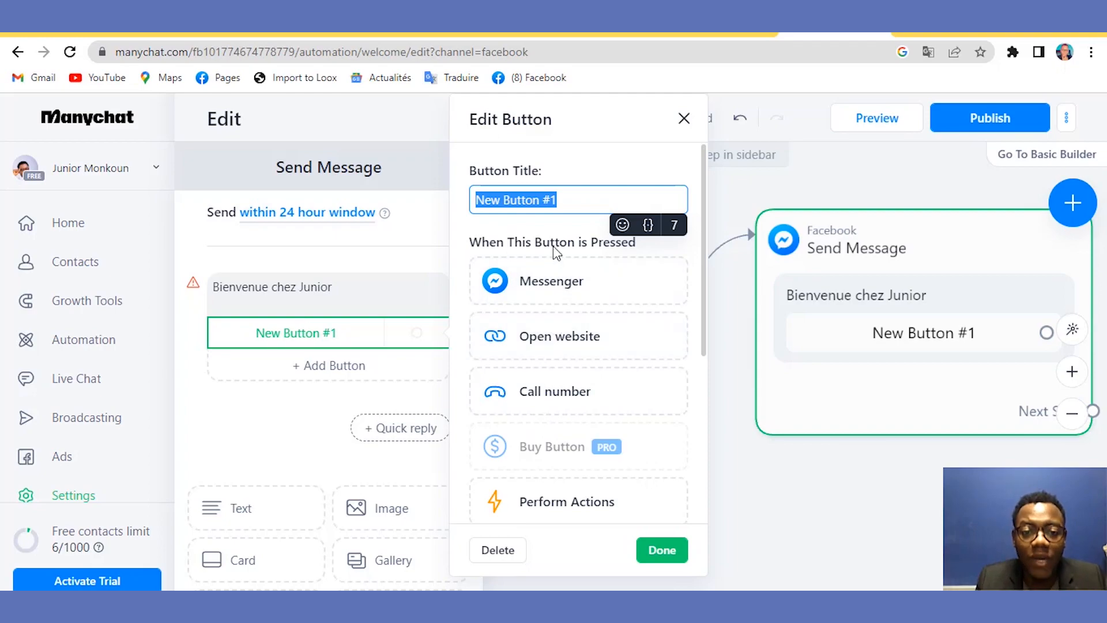
{"action": "left_click", "coordinate": [550, 343]}
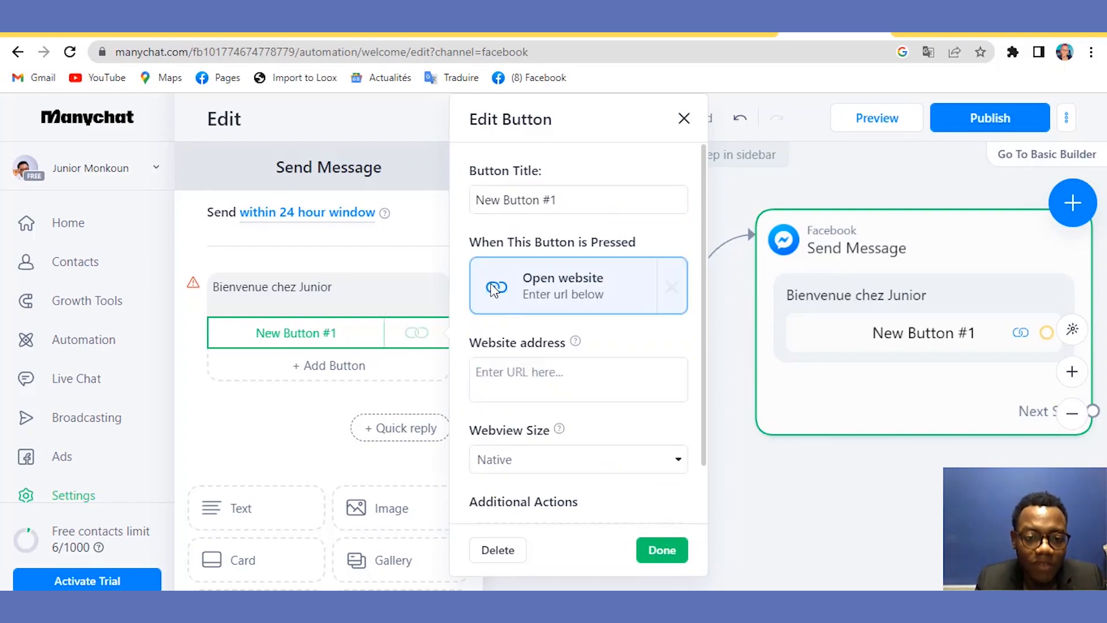
{"action": "left_click", "coordinate": [327, 339]}
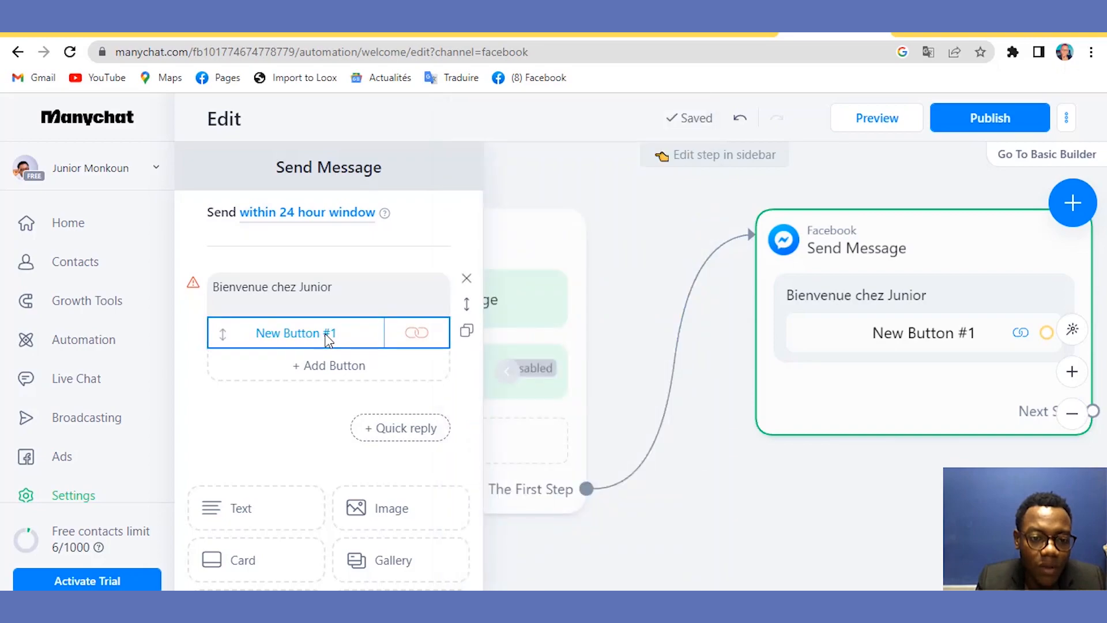
Set the title of the welcome text's button to "Veuillez visiter mon site".
{"action": "left_click", "coordinate": [327, 338]}
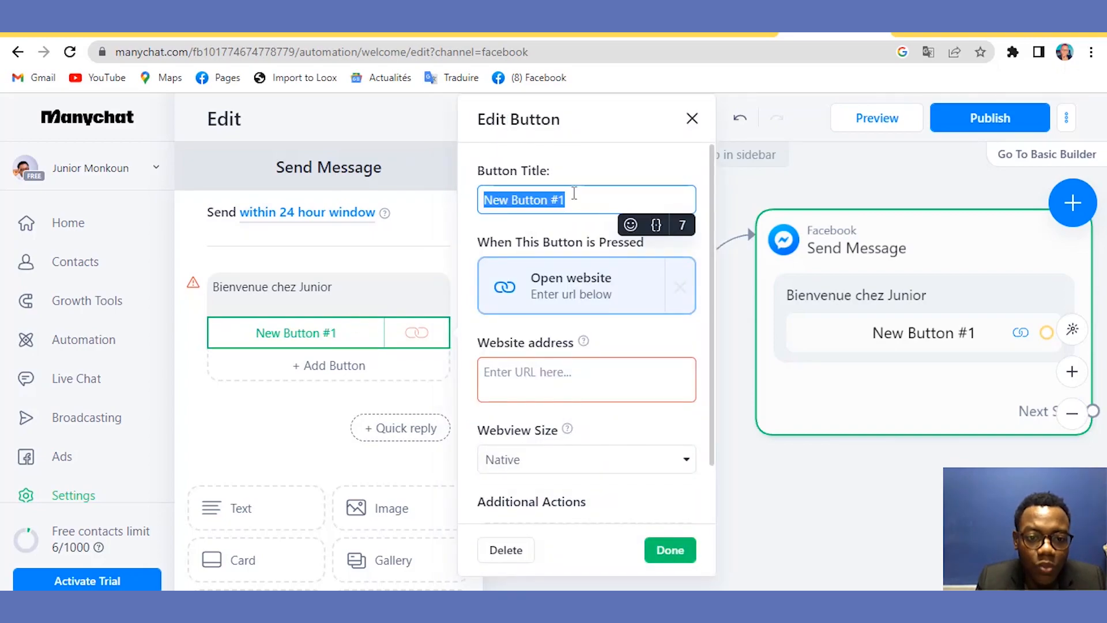
{"action": "type", "text": "V"}
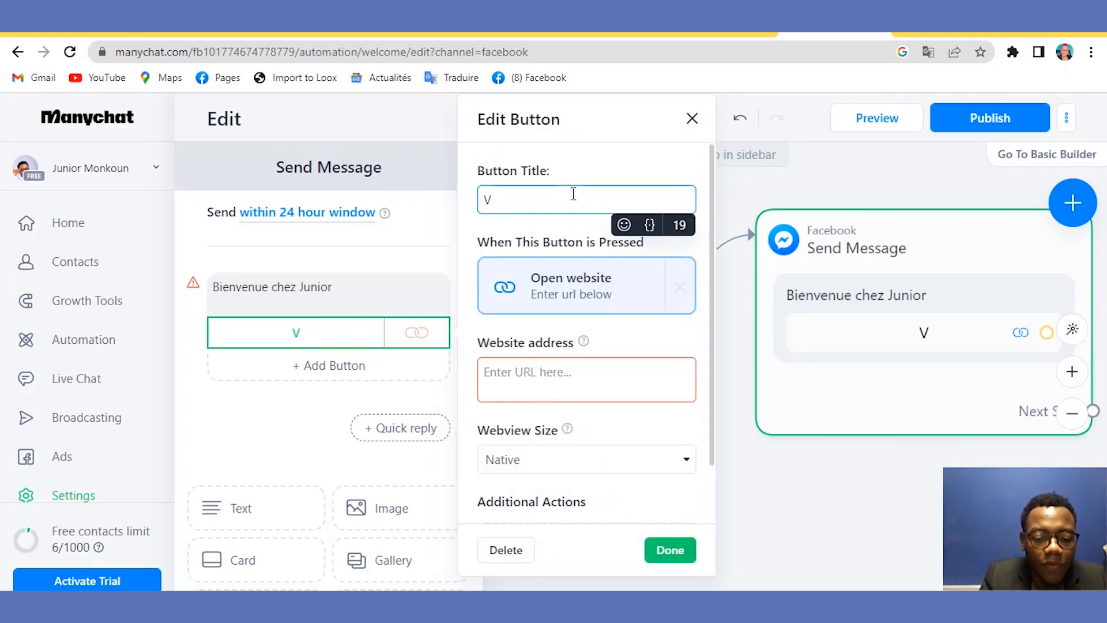
{"action": "type", "text": "euill"}
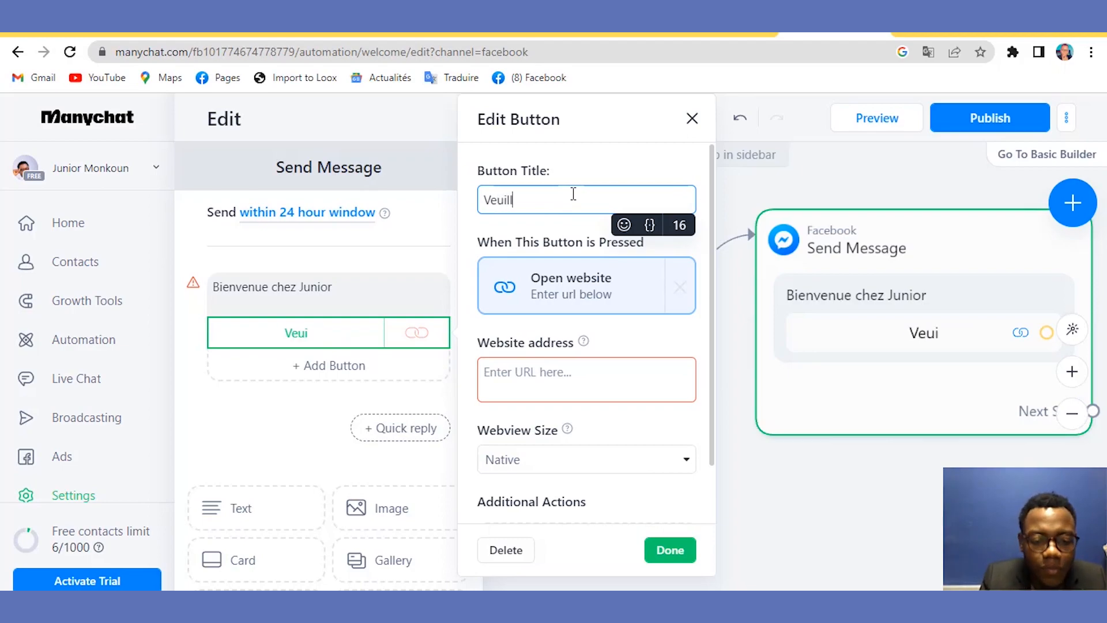
{"action": "type", "text": "ez"}
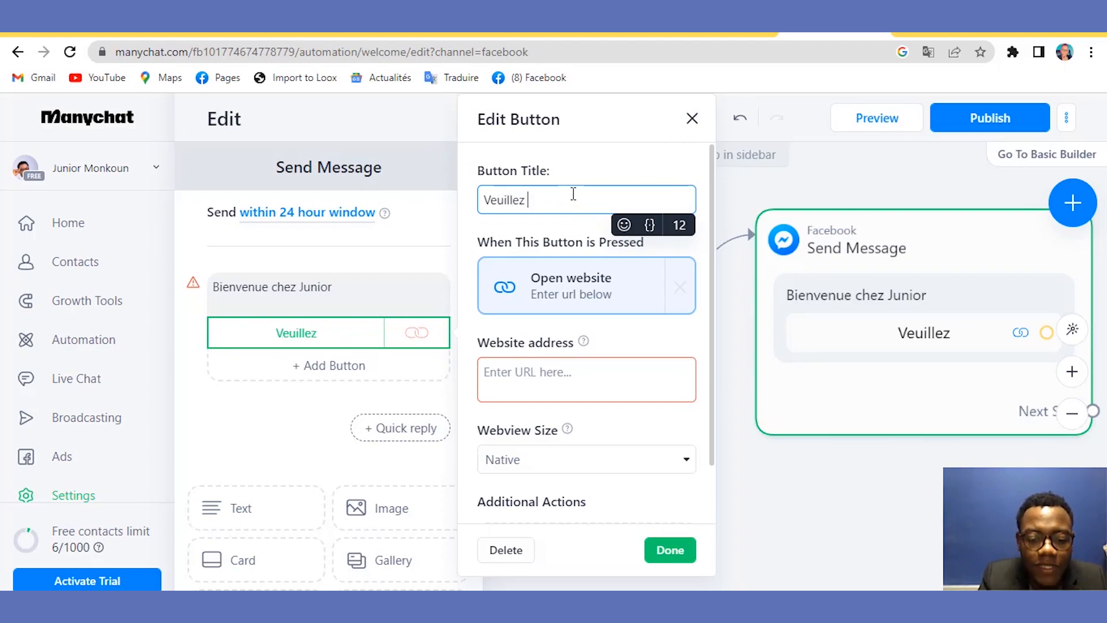
{"action": "type", "text": " visiter "}
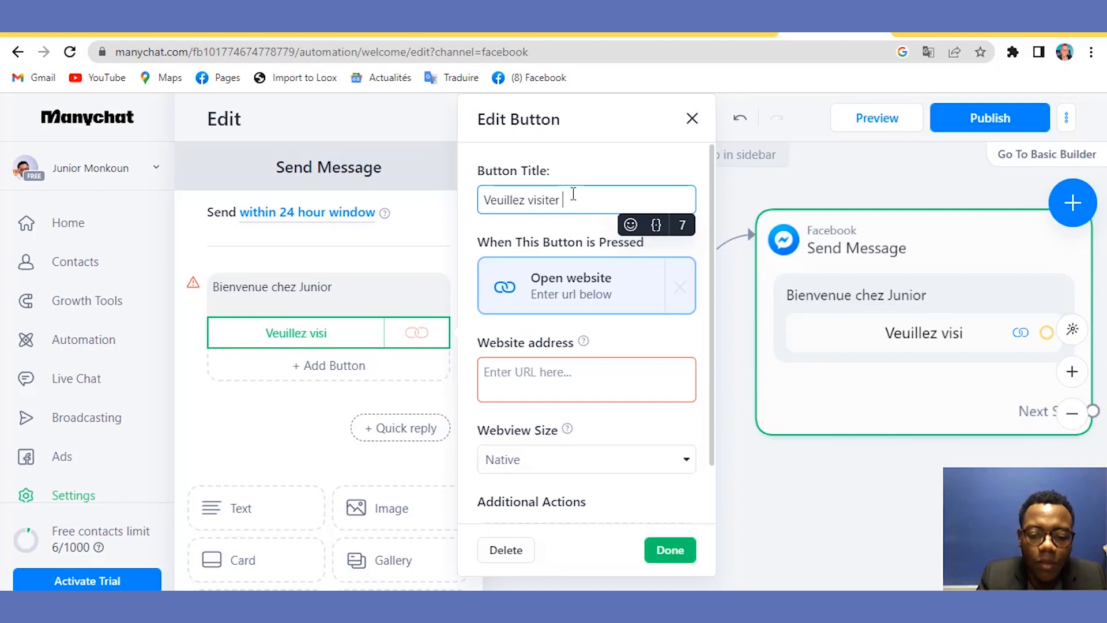
{"action": "type", "text": "mon site"}
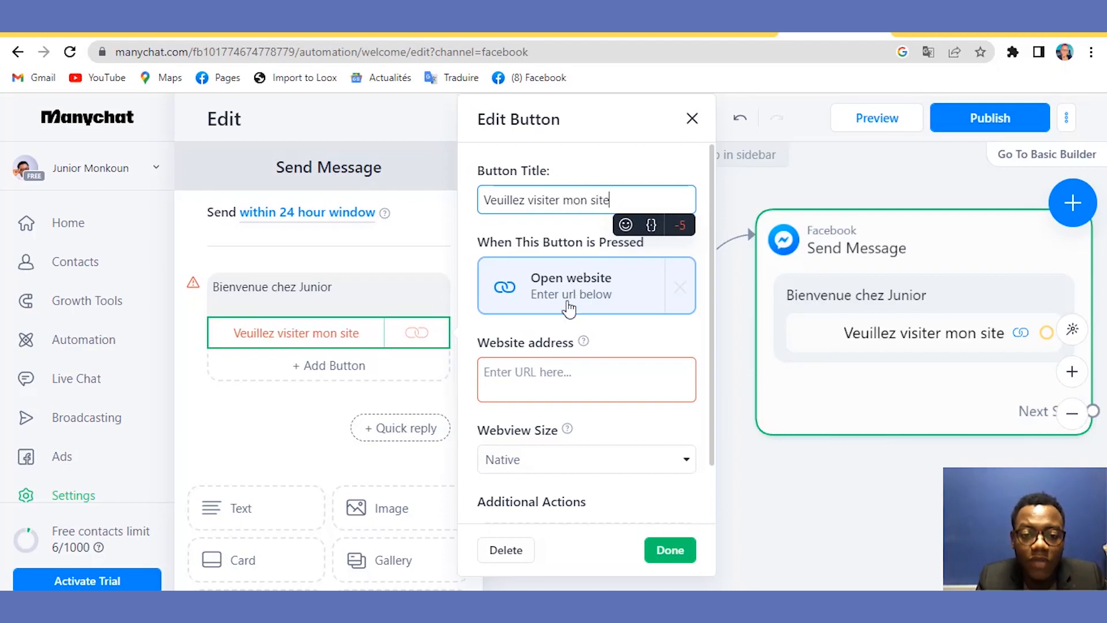
Set the button's website address to joomyservices.com and finish editing the button.
{"action": "left_click", "coordinate": [554, 370]}
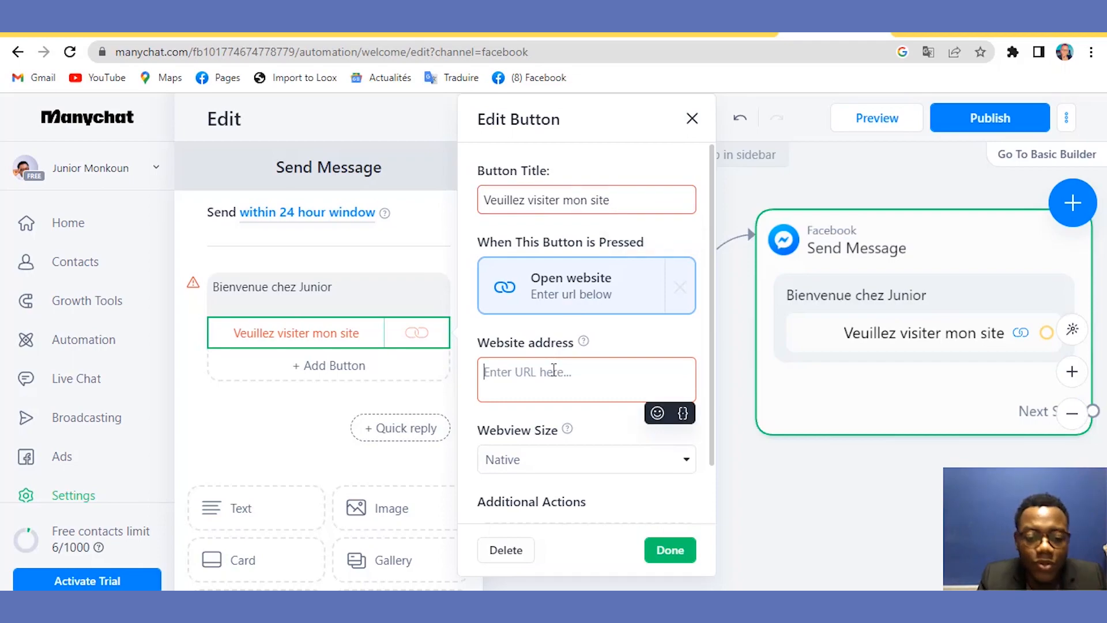
{"action": "type", "text": "joo"}
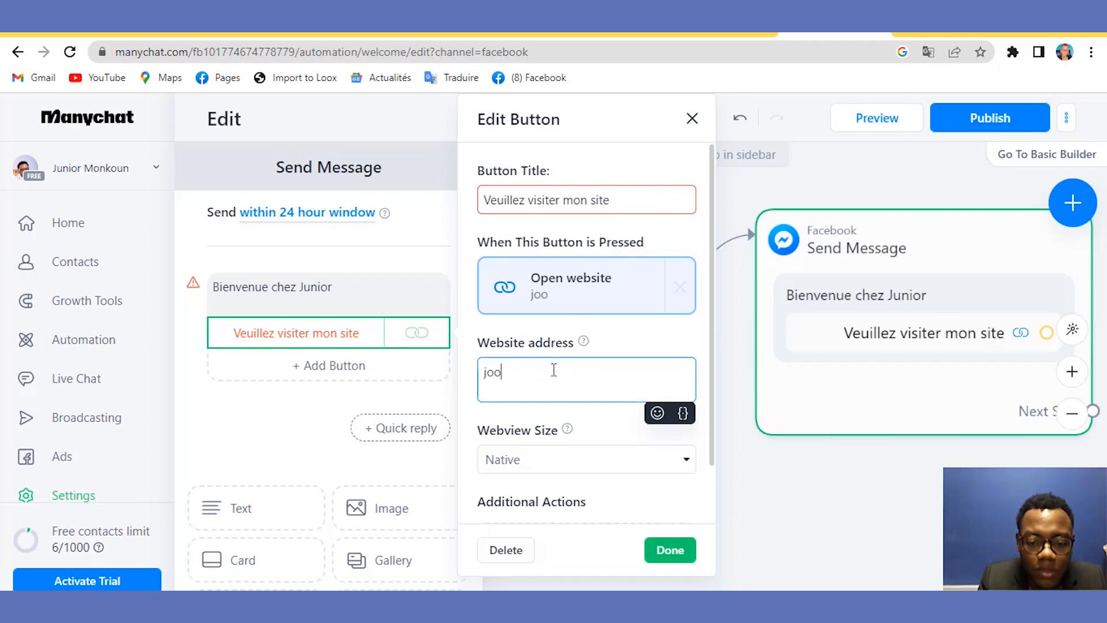
{"action": "type", "text": "myse"}
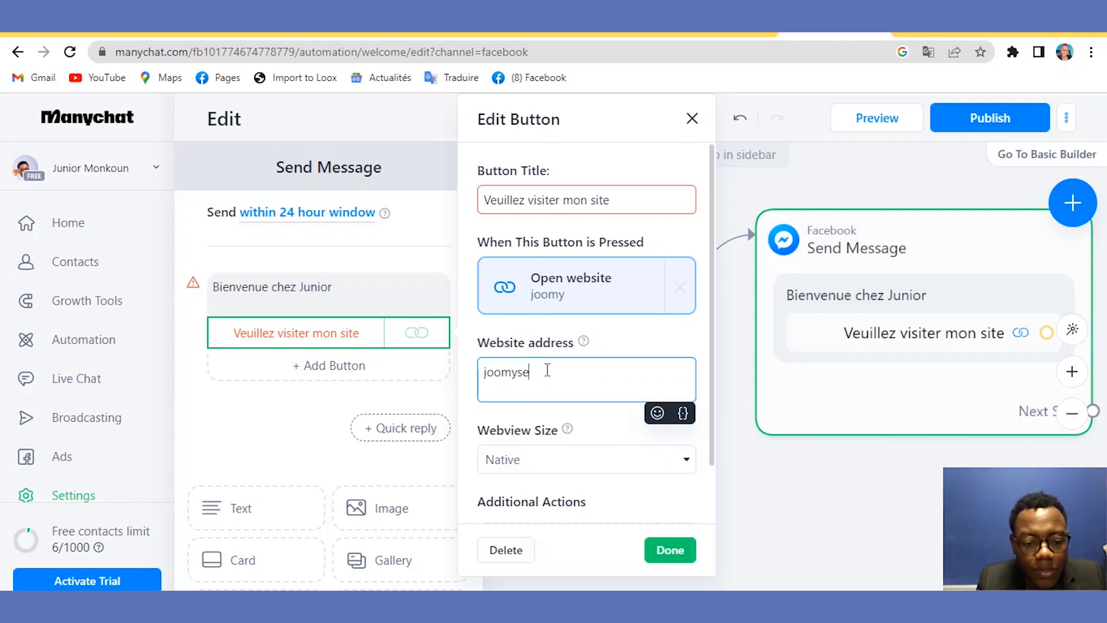
{"action": "type", "text": "rvices.com"}
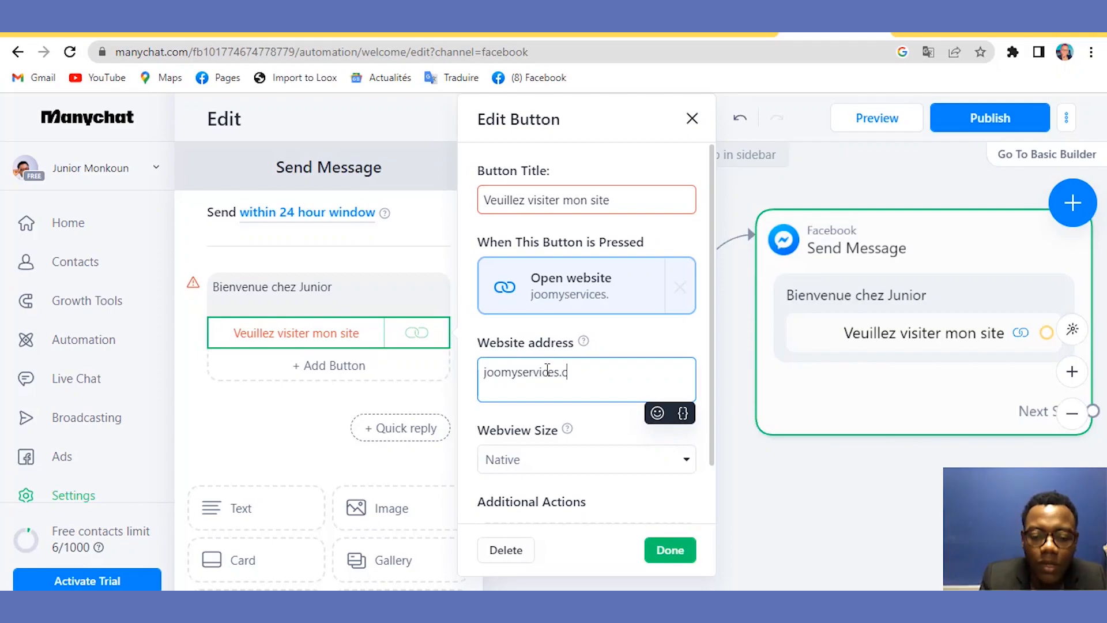
{"action": "left_click", "coordinate": [669, 549]}
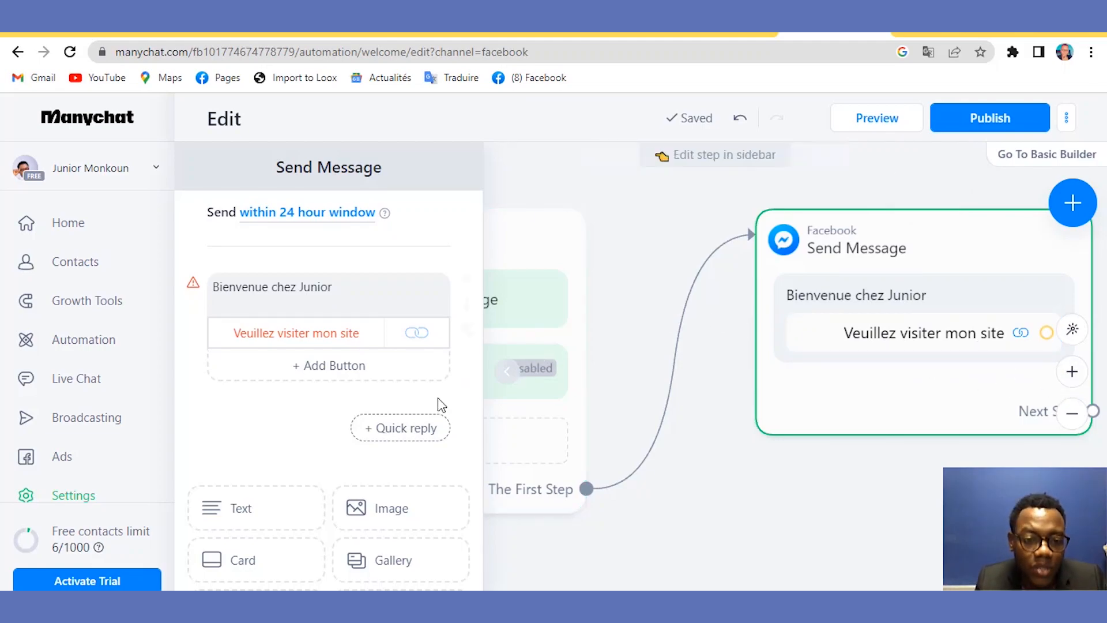
Examine the icon and action options for a quick reply on the message, and close them without creating one.
{"action": "left_click", "coordinate": [427, 433]}
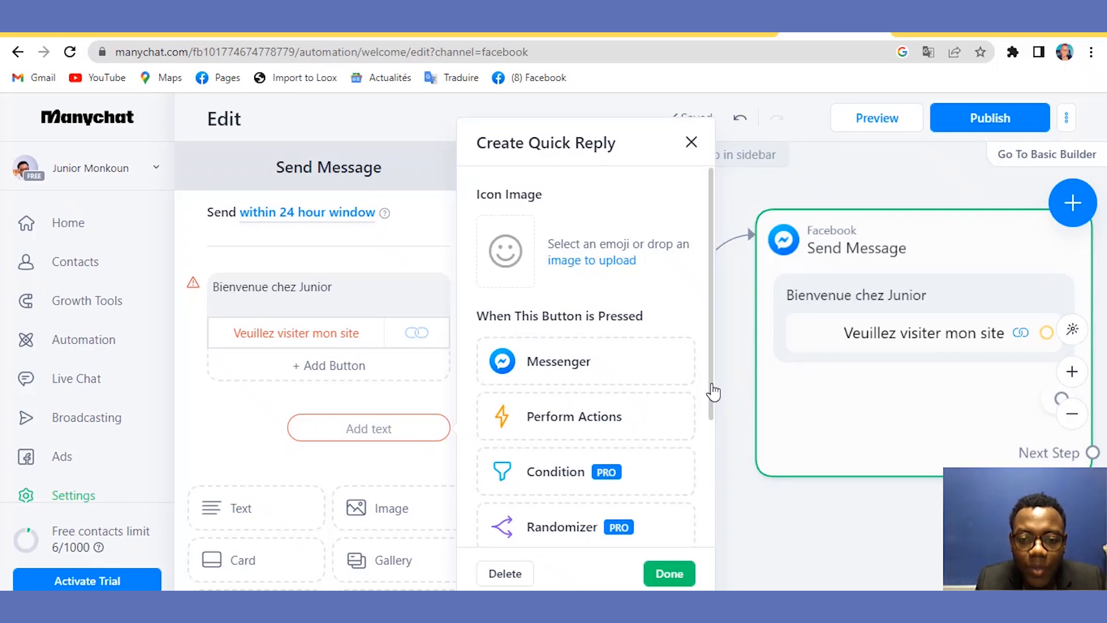
{"action": "scroll", "coordinate": [717, 444], "scroll_direction": "down", "scroll_amount": 1}
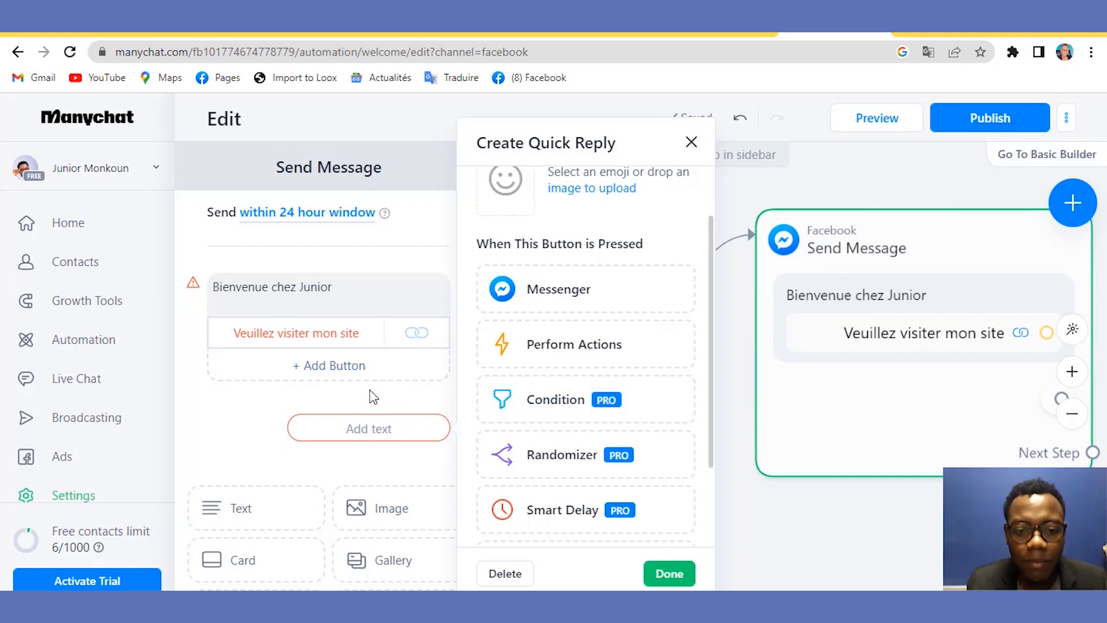
{"action": "left_click", "coordinate": [252, 411]}
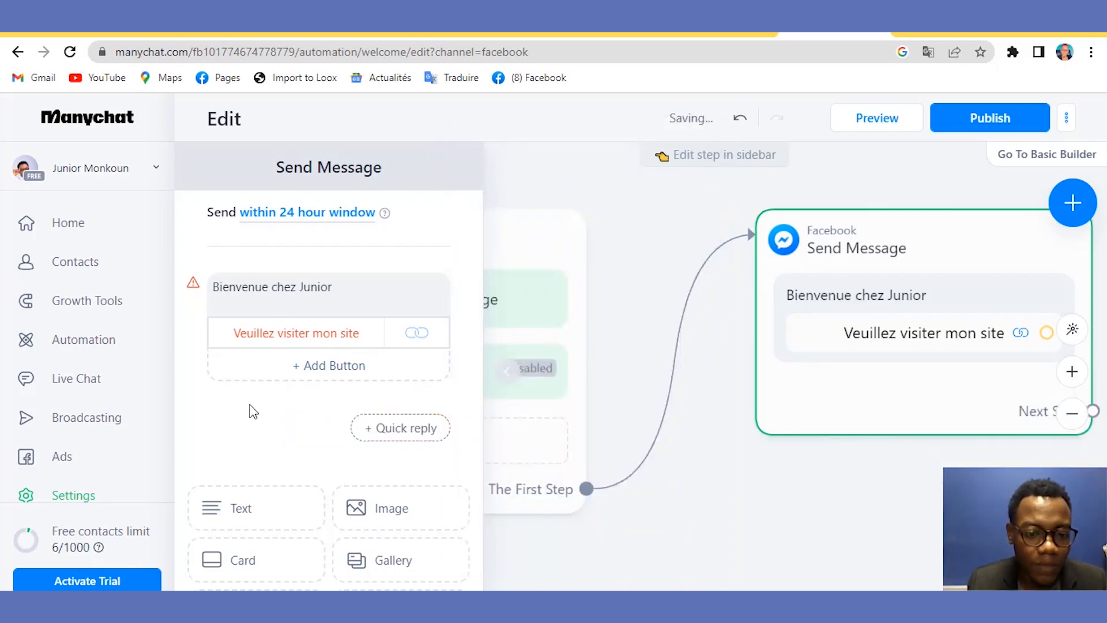
{"action": "left_click", "coordinate": [413, 434]}
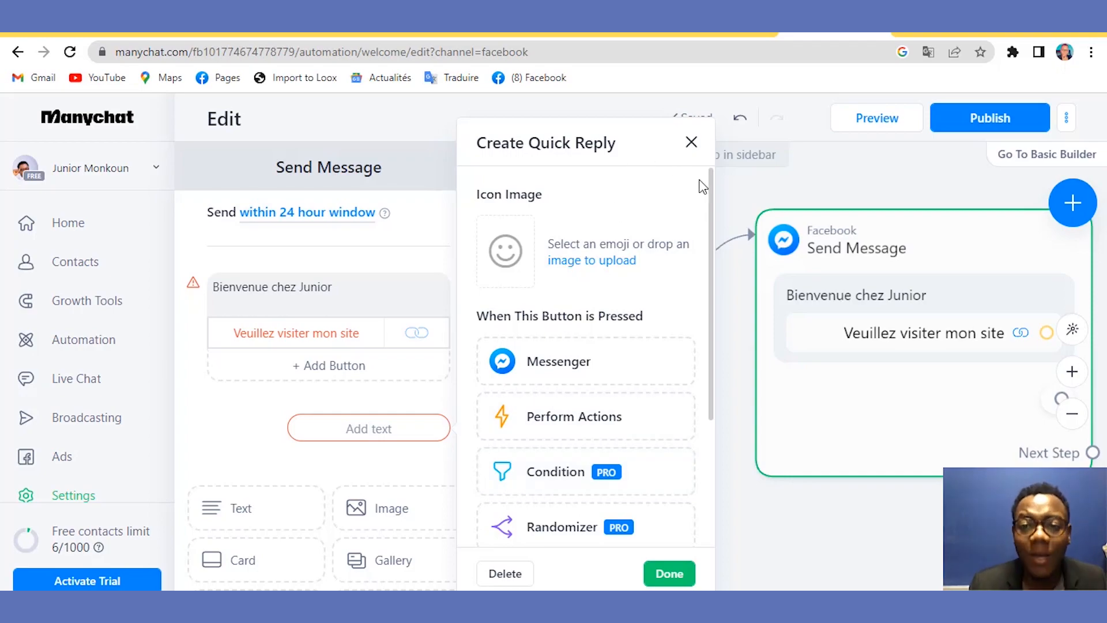
{"action": "left_click", "coordinate": [692, 144]}
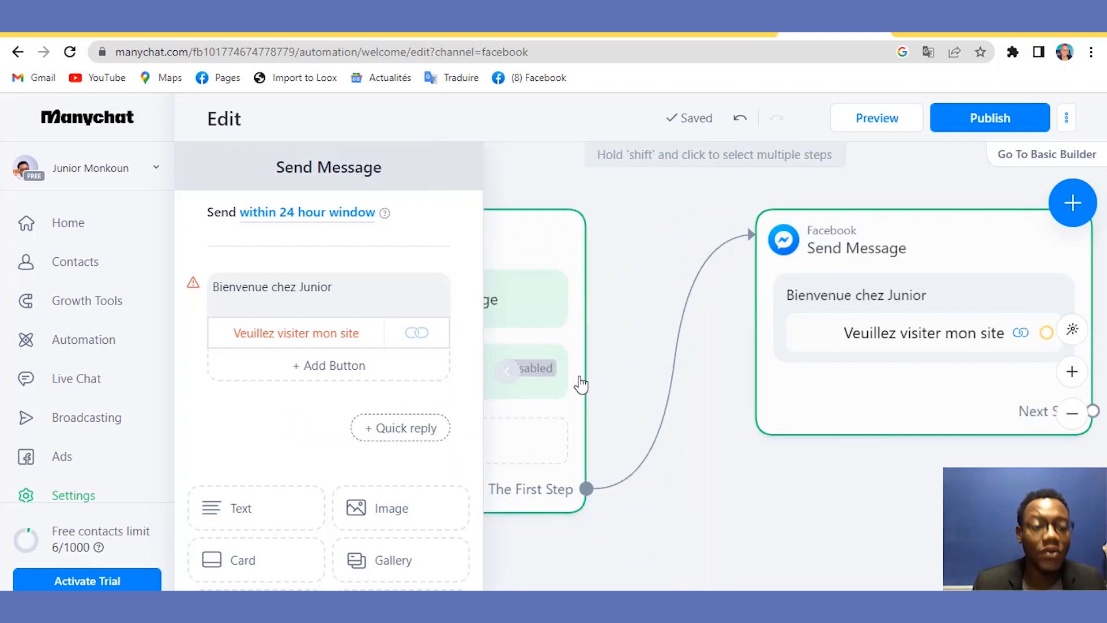
Create a new automation flow from scratch, turning off the template suggestions for future flows.
{"action": "left_click", "coordinate": [122, 349]}
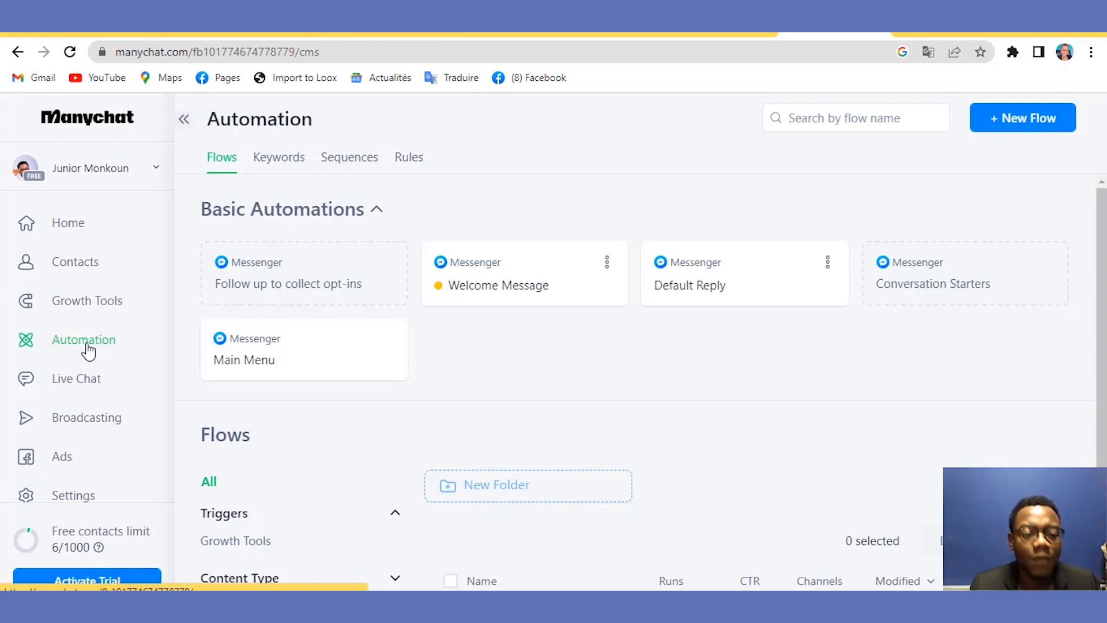
{"action": "left_click", "coordinate": [1035, 132]}
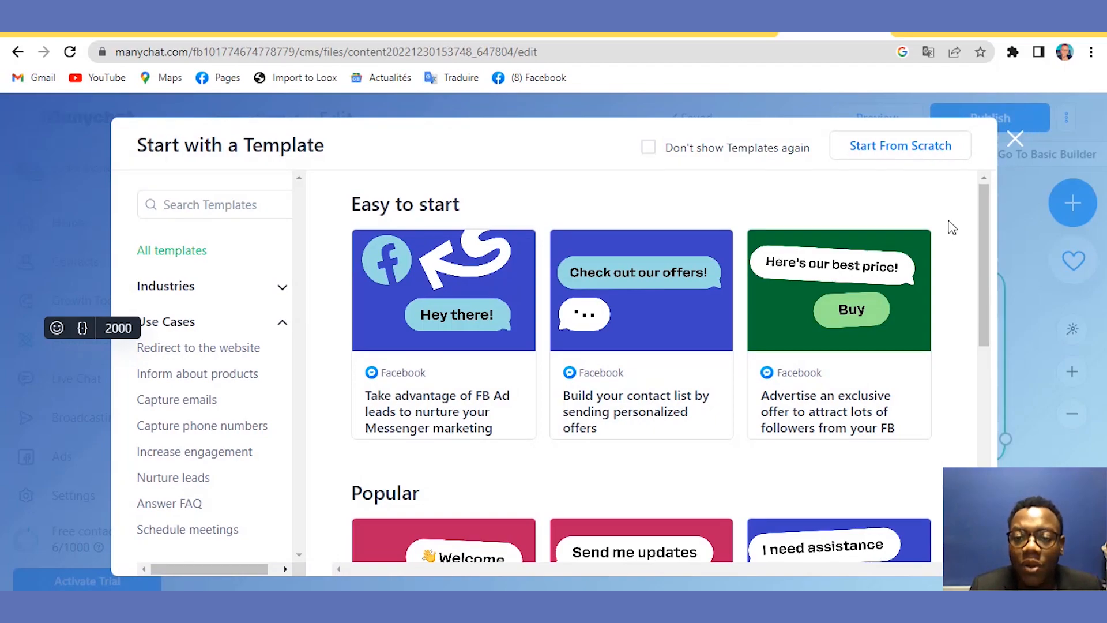
{"action": "left_click", "coordinate": [654, 150]}
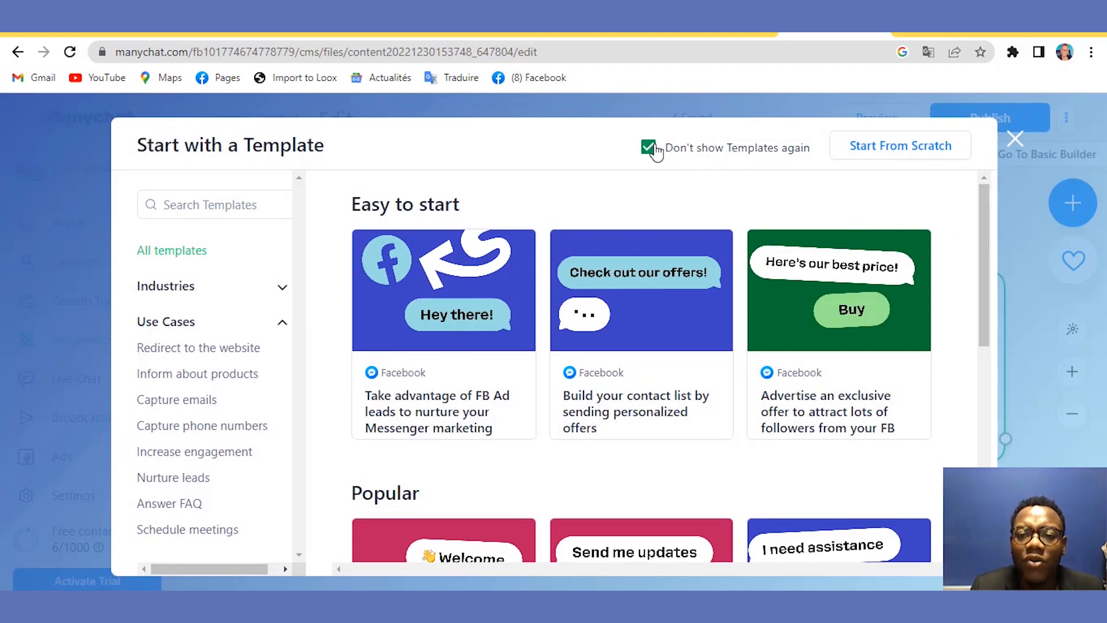
{"action": "left_click", "coordinate": [905, 157]}
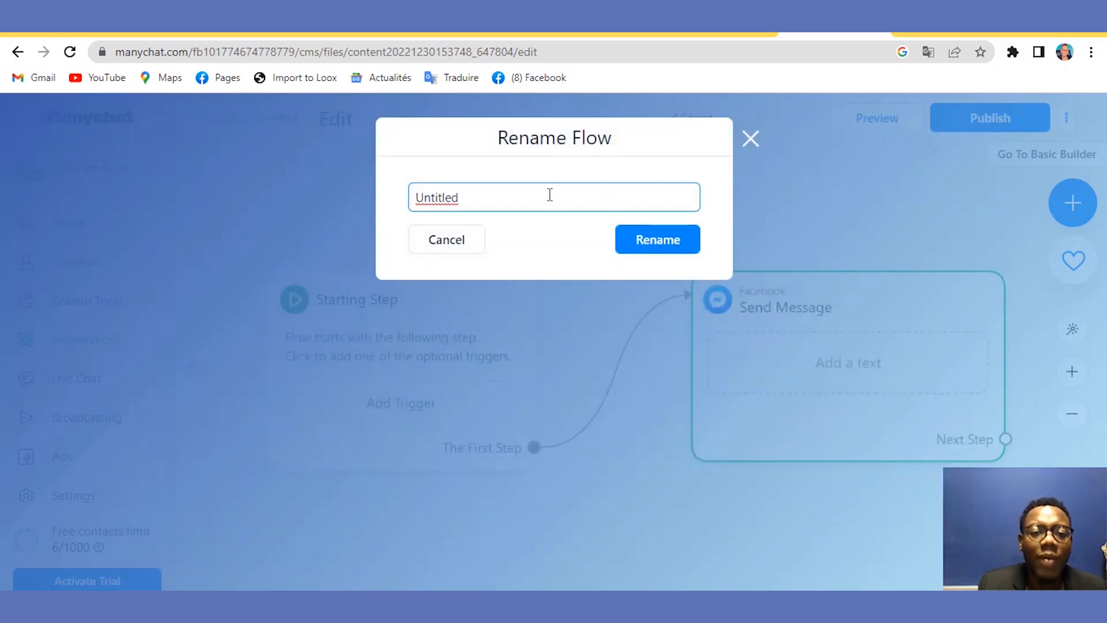
Name the new flow "Test tuto Messenger".
{"action": "left_click_drag", "start_coordinate": [550, 194], "coordinate": [402, 205]}
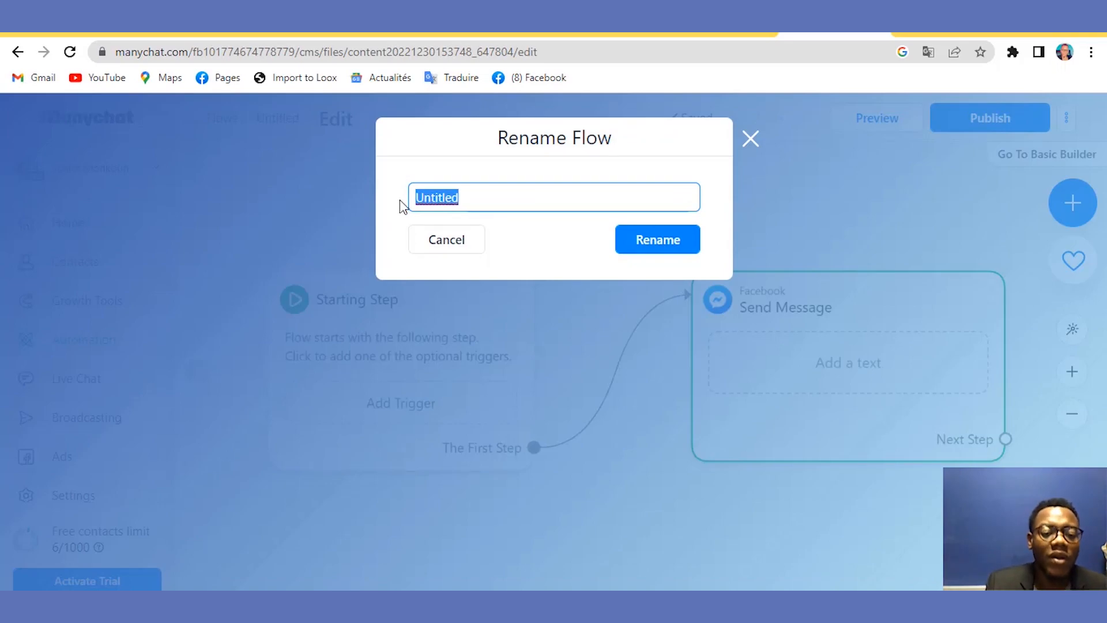
{"action": "type", "text": "T"}
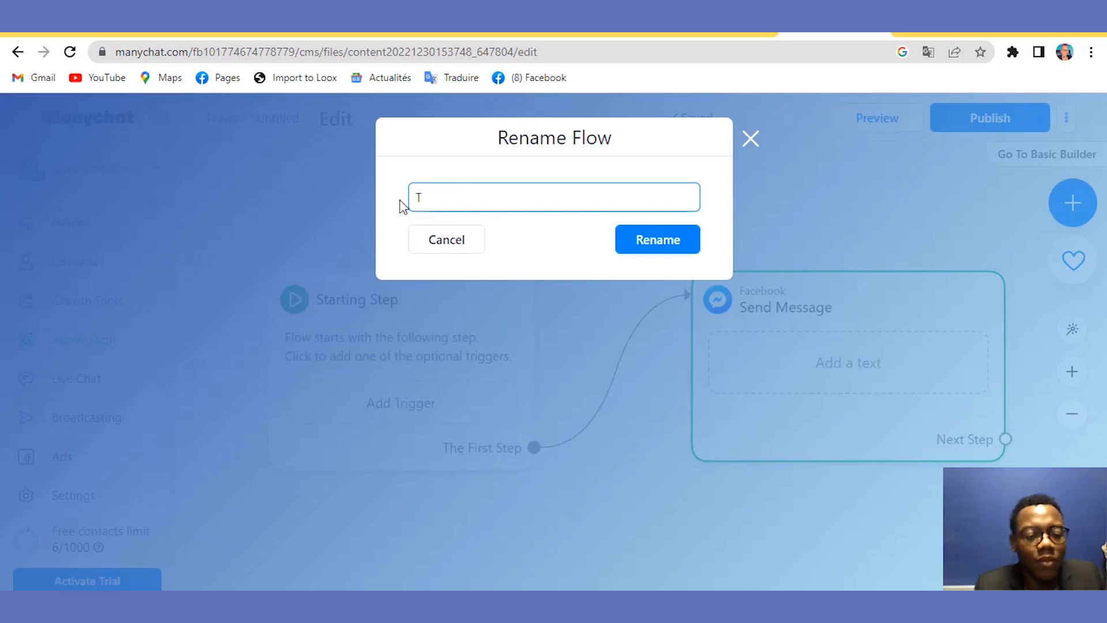
{"action": "type", "text": "est "}
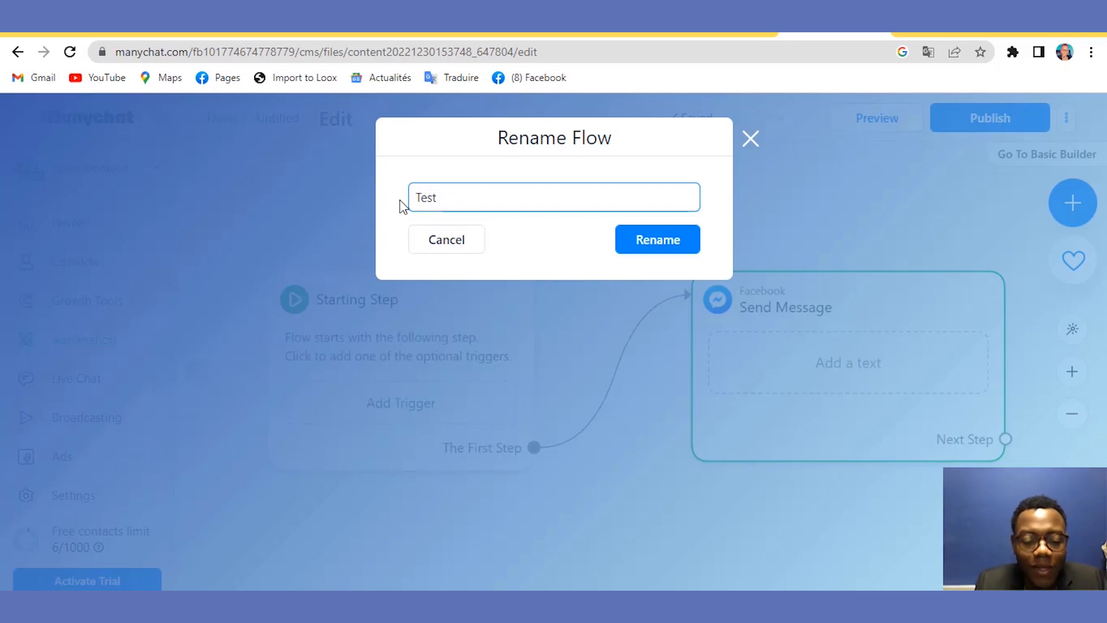
{"action": "type", "text": "tu"}
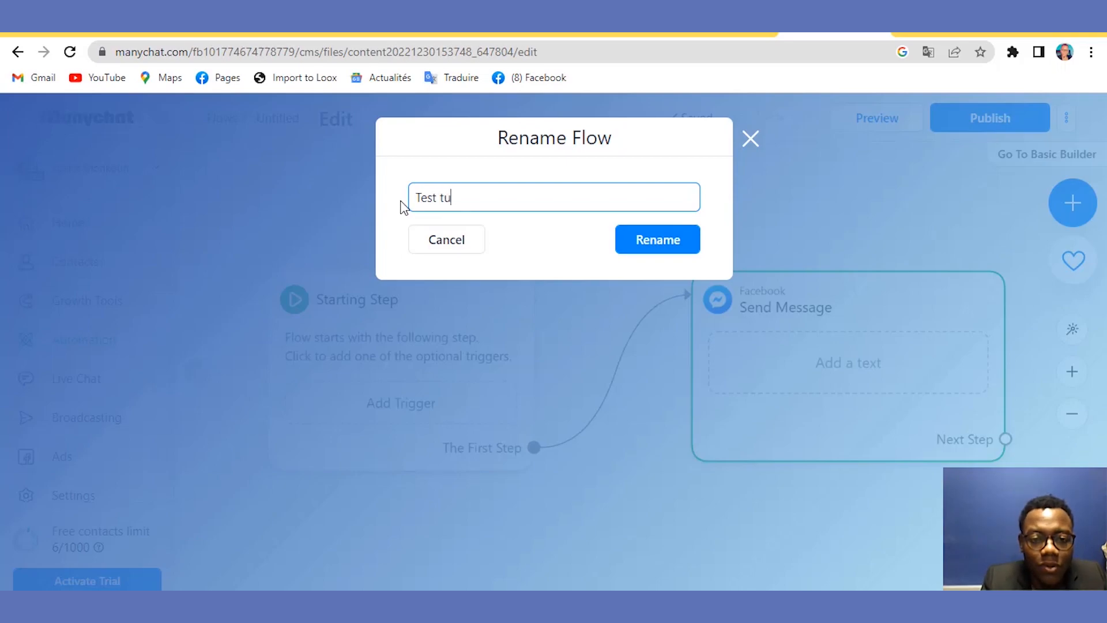
{"action": "type", "text": "to"}
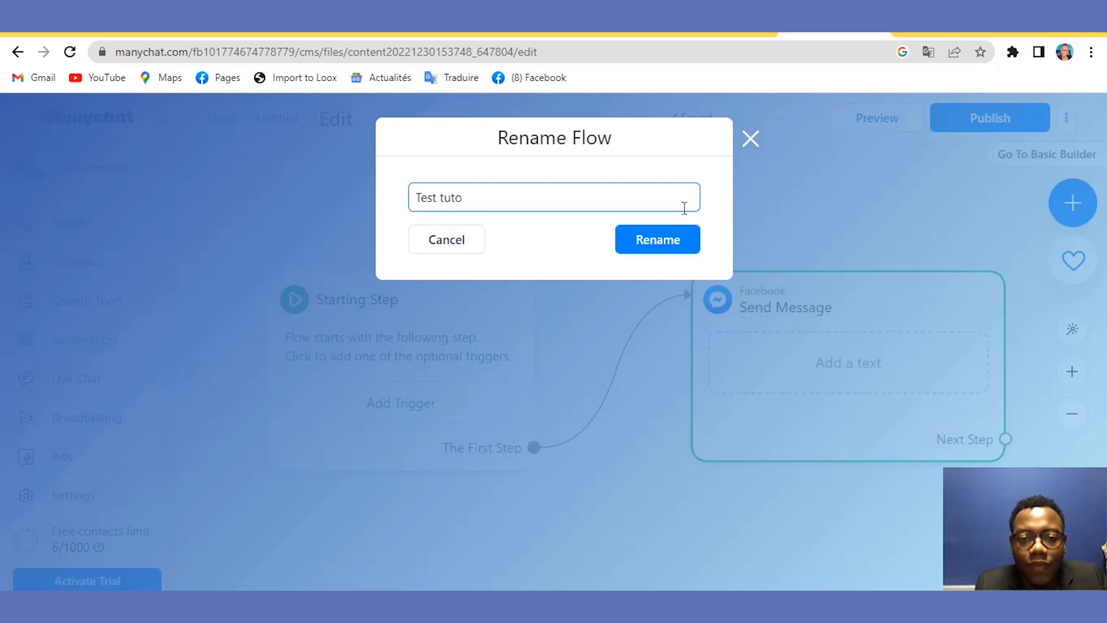
{"action": "type", "text": " Me"}
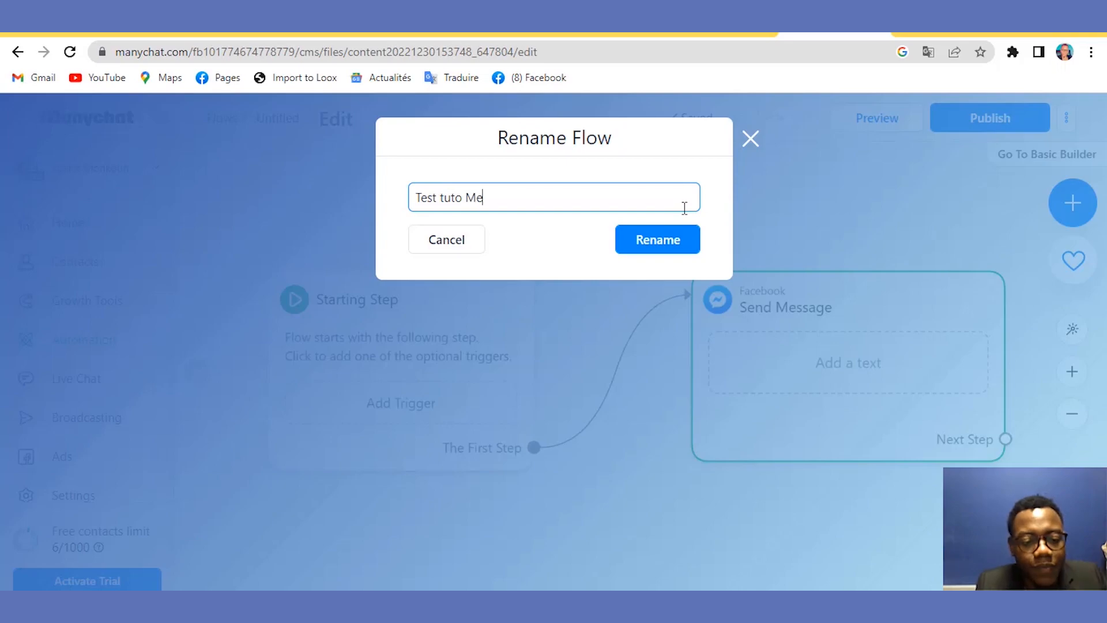
{"action": "type", "text": "ssenge"}
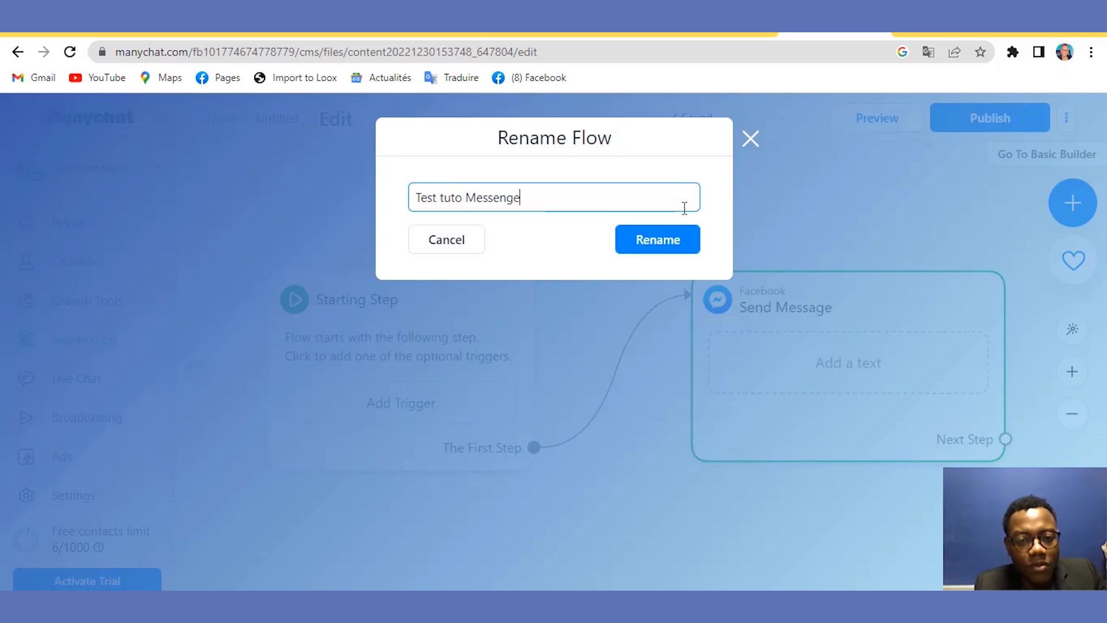
{"action": "type", "text": "r"}
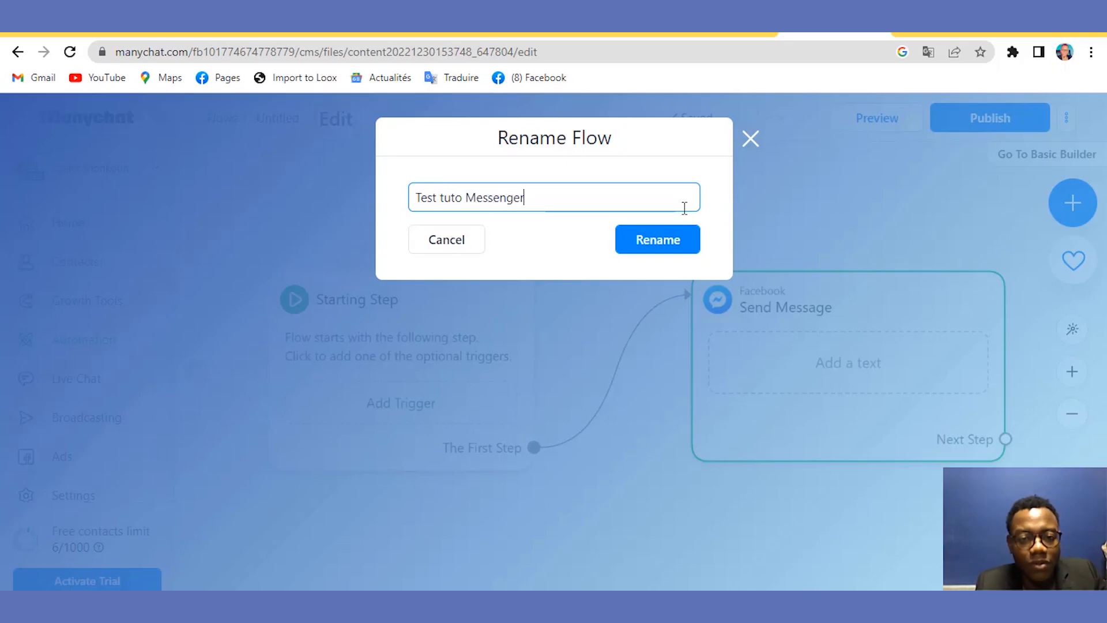
{"action": "left_click", "coordinate": [677, 242]}
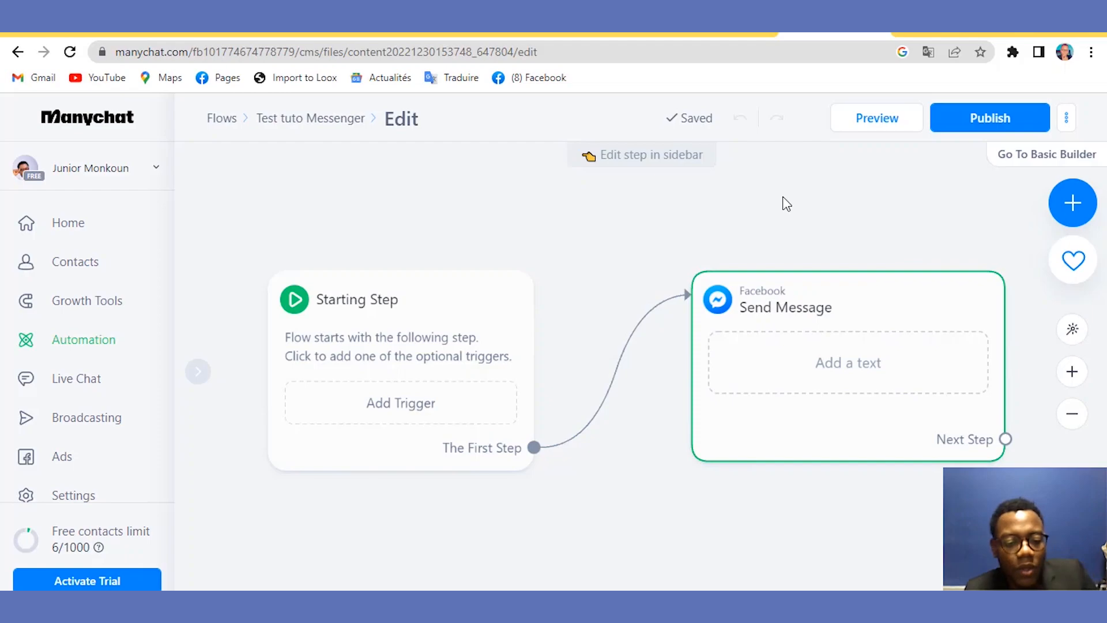
{"action": "key", "text": "ctrl+shift+Tab"}
{"action": "key", "text": "ctrl+shift+Tab"}
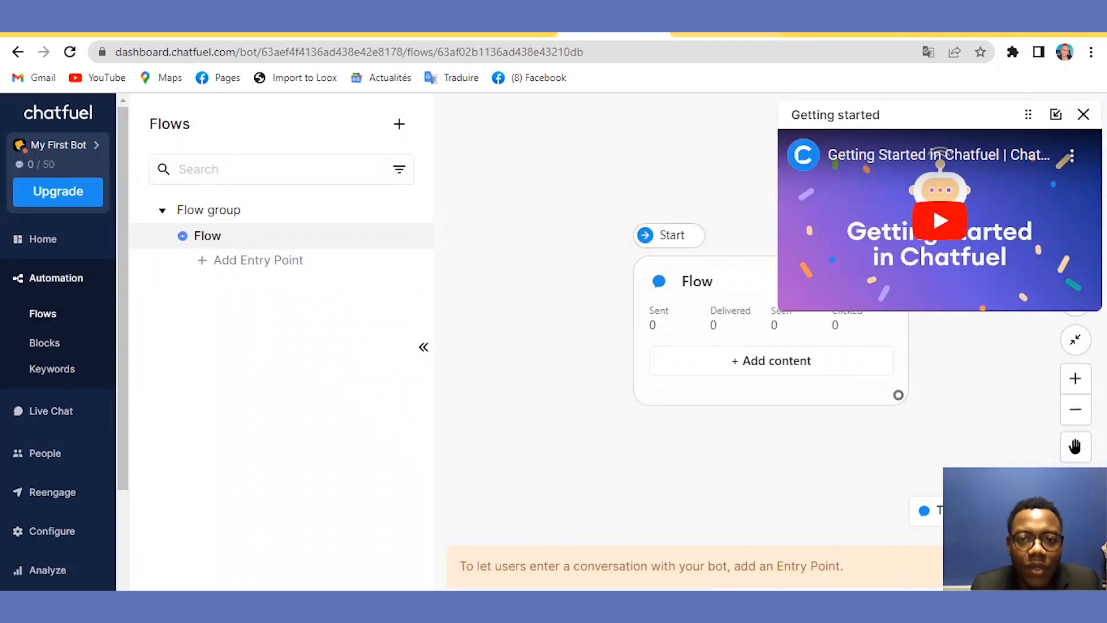
{"action": "key", "text": "ctrl+Tab"}
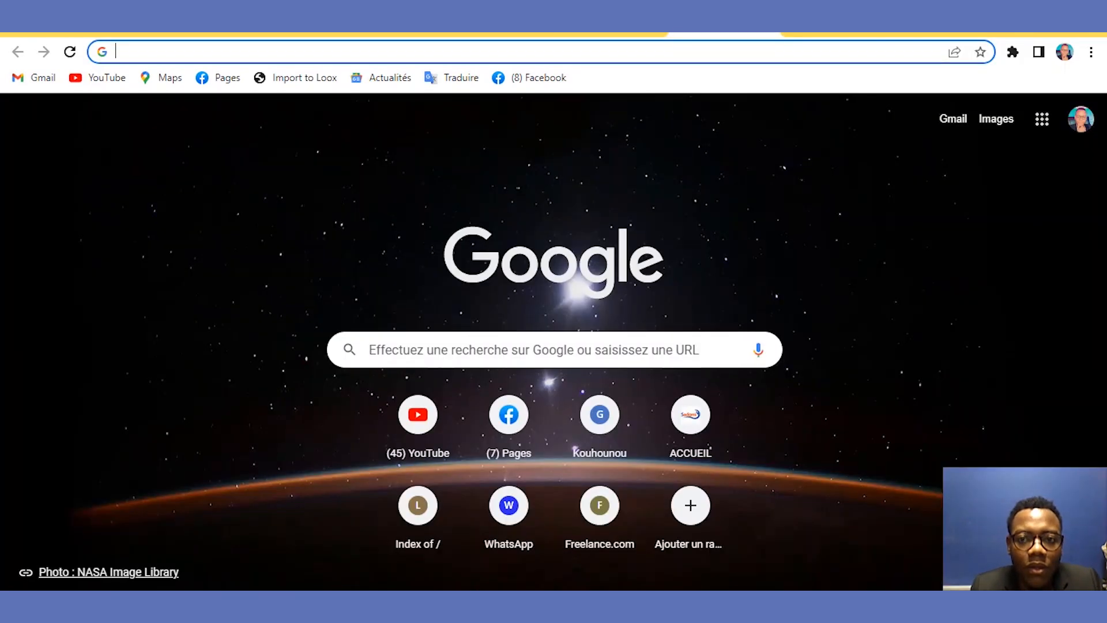
{"action": "key", "text": "ctrl+Tab"}
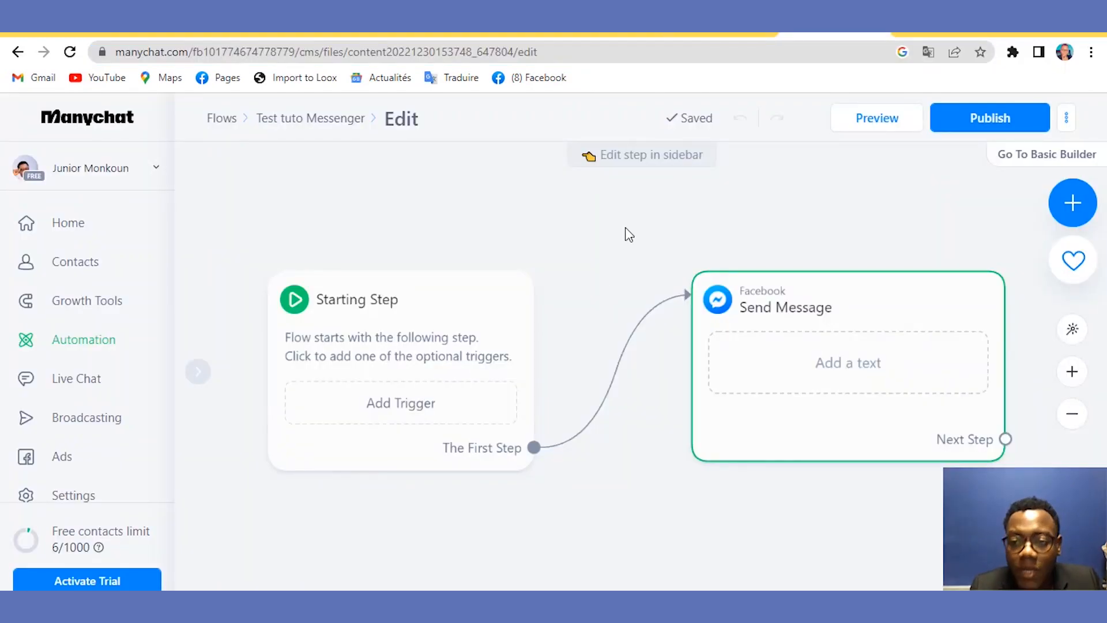
Open the content of the flow's Facebook Send Message step for editing.
{"action": "mouse_move", "coordinate": [885, 296]}
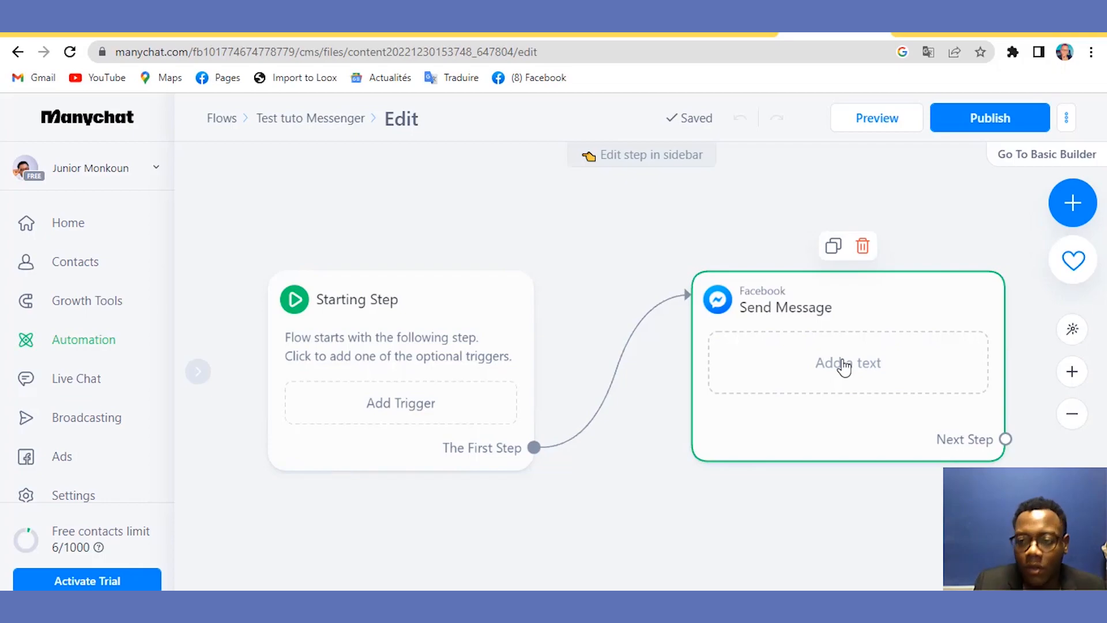
{"action": "left_click", "coordinate": [1071, 416]}
{"action": "left_click", "coordinate": [1071, 418]}
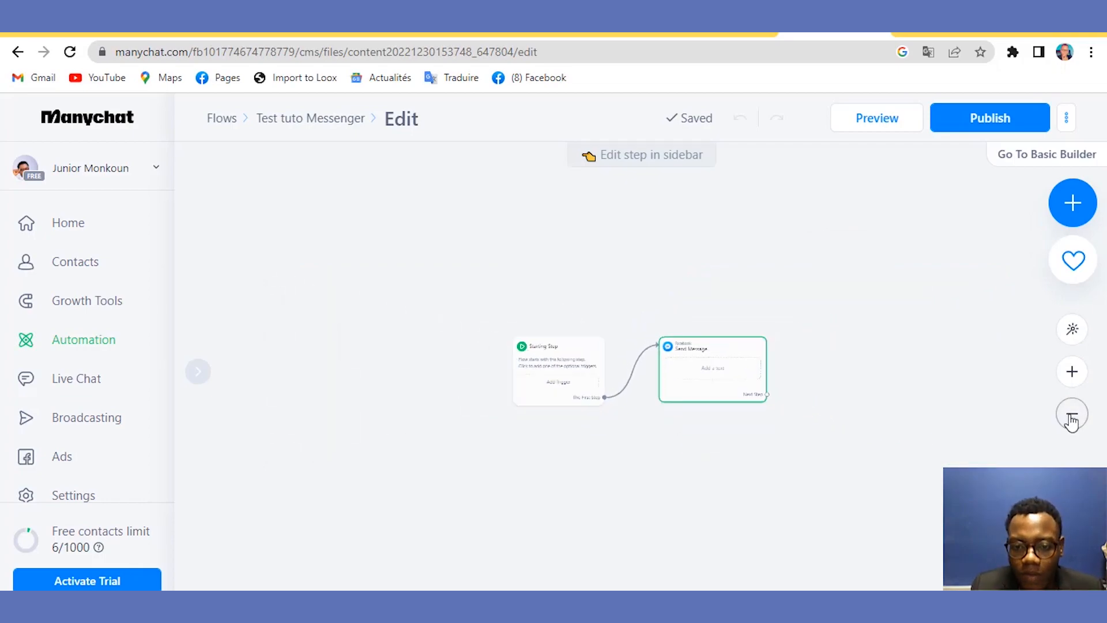
{"action": "left_click", "coordinate": [1072, 372]}
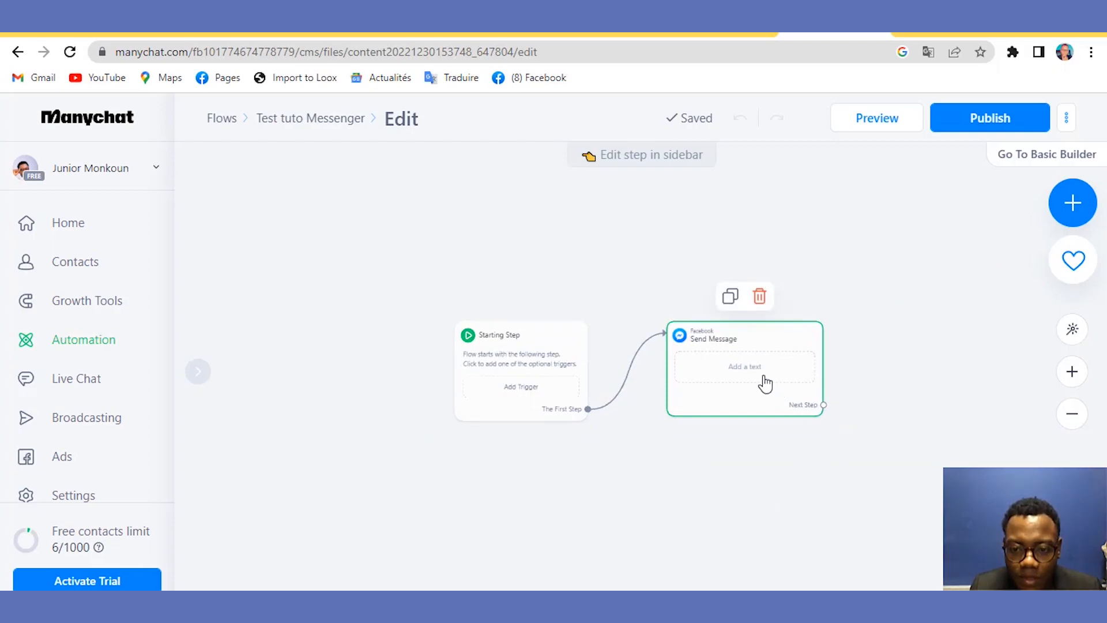
{"action": "left_click", "coordinate": [1069, 376]}
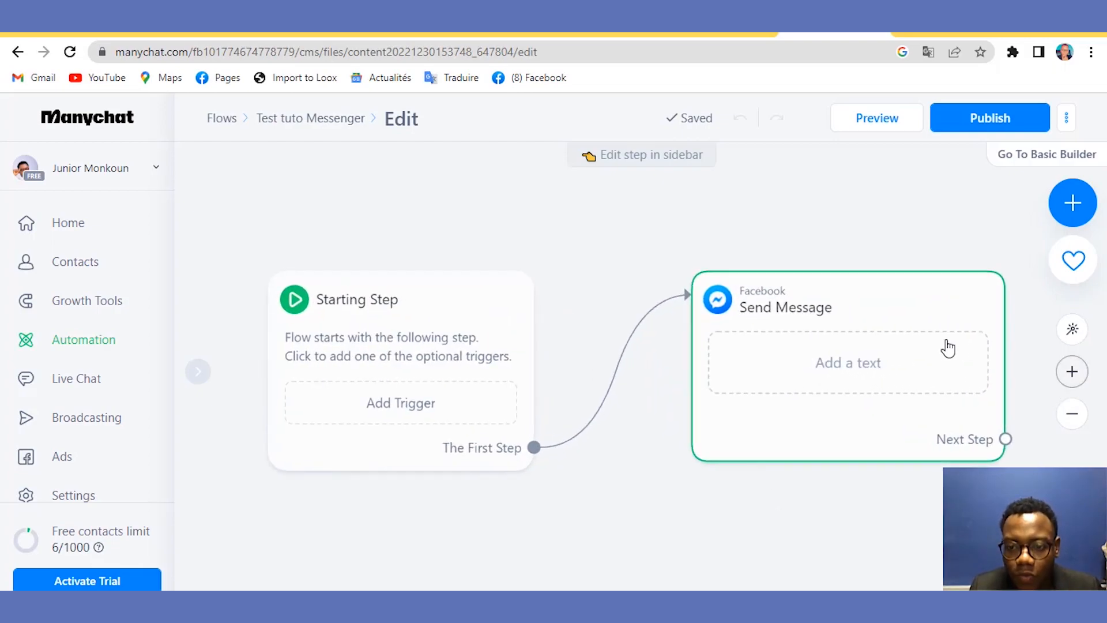
{"action": "left_click", "coordinate": [884, 363]}
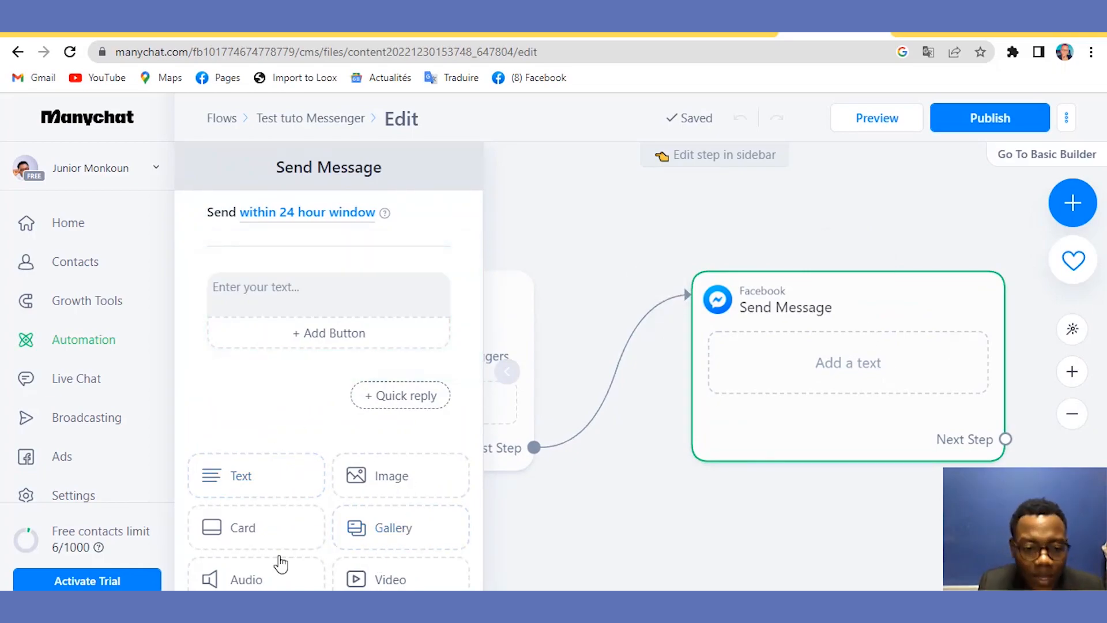
{"action": "left_click", "coordinate": [255, 477]}
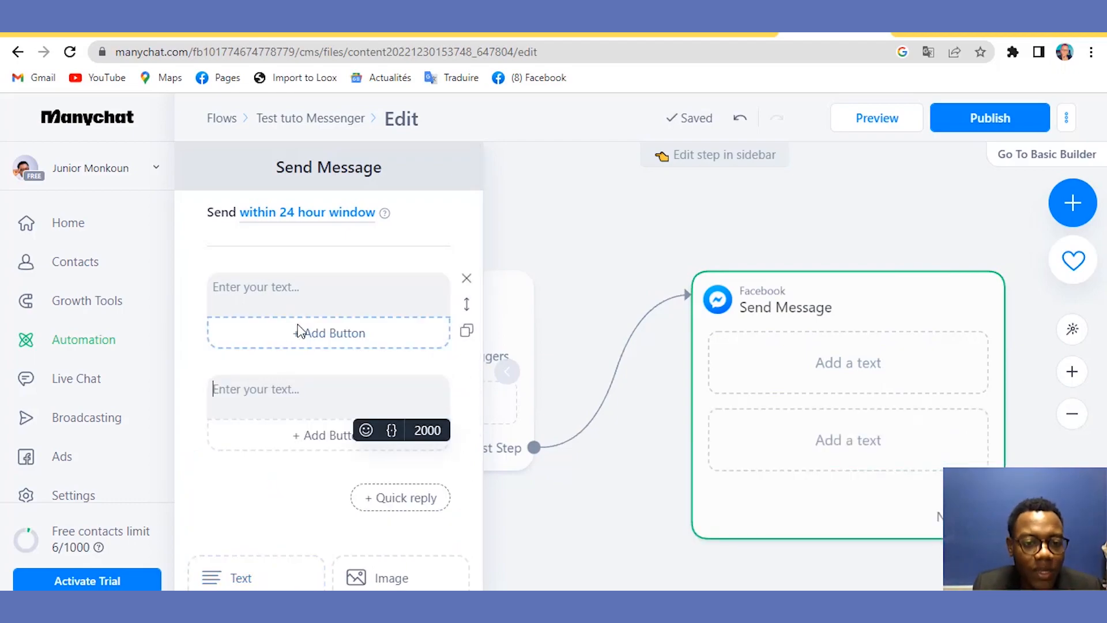
{"action": "left_click", "coordinate": [467, 282]}
{"action": "left_click", "coordinate": [467, 283]}
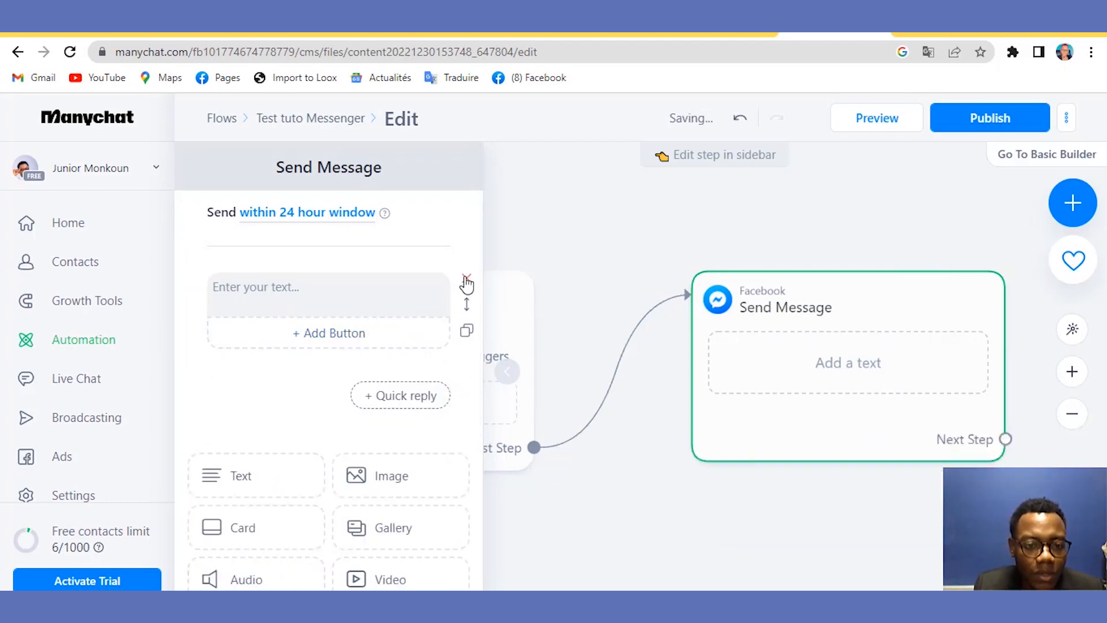
Enter "Quel type service voulez-vous ?" as the text of the Send Message step.
{"action": "left_click", "coordinate": [387, 282]}
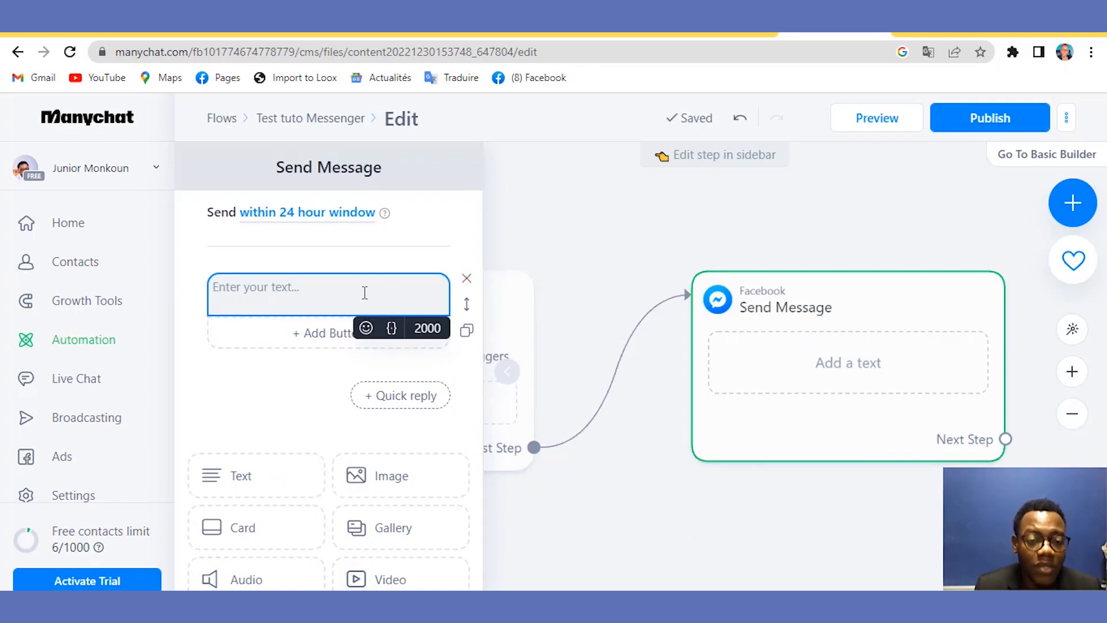
{"action": "type", "text": "V"}
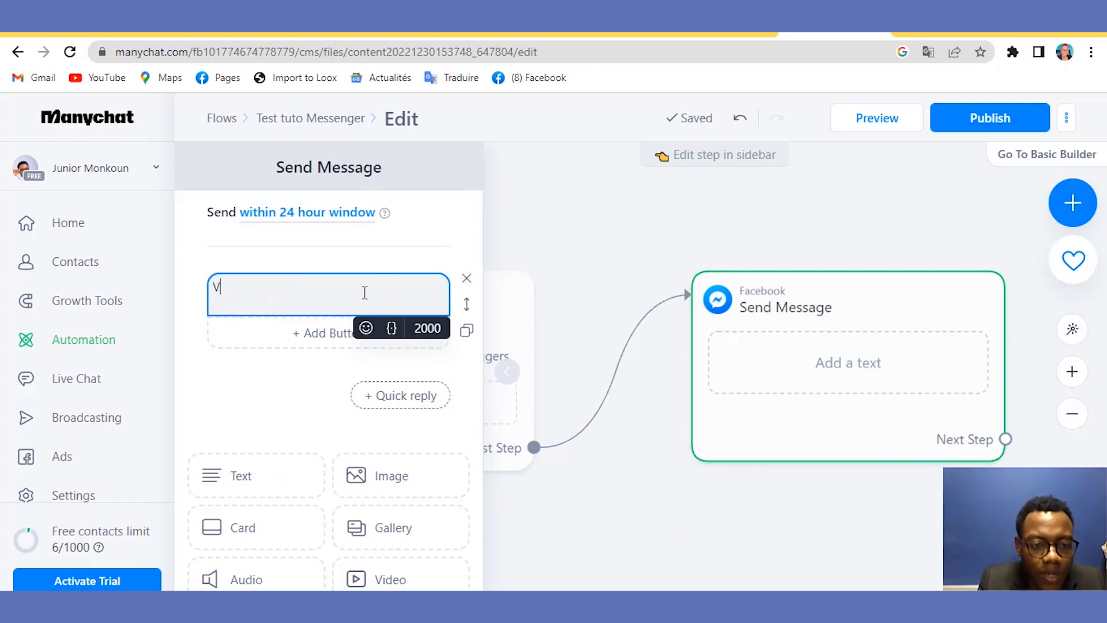
{"action": "key", "text": "BackSpace"}
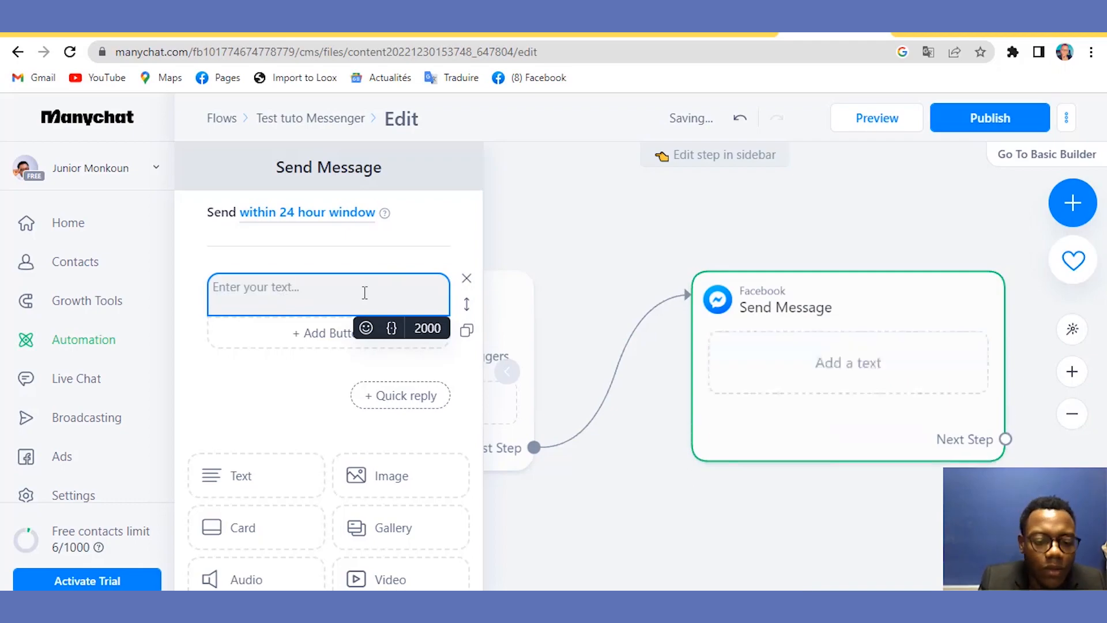
{"action": "type", "text": "q"}
{"action": "key", "text": "BackSpace"}
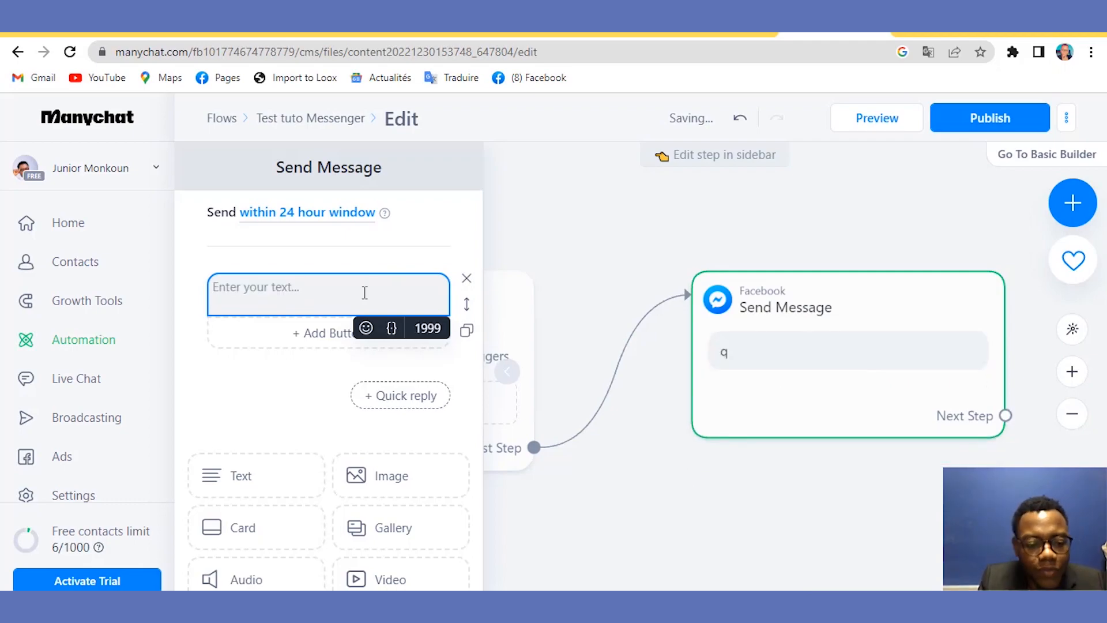
{"action": "type", "text": "q"}
{"action": "key", "text": "BackSpace"}
{"action": "type", "text": "q"}
{"action": "key", "text": "BackSpace"}
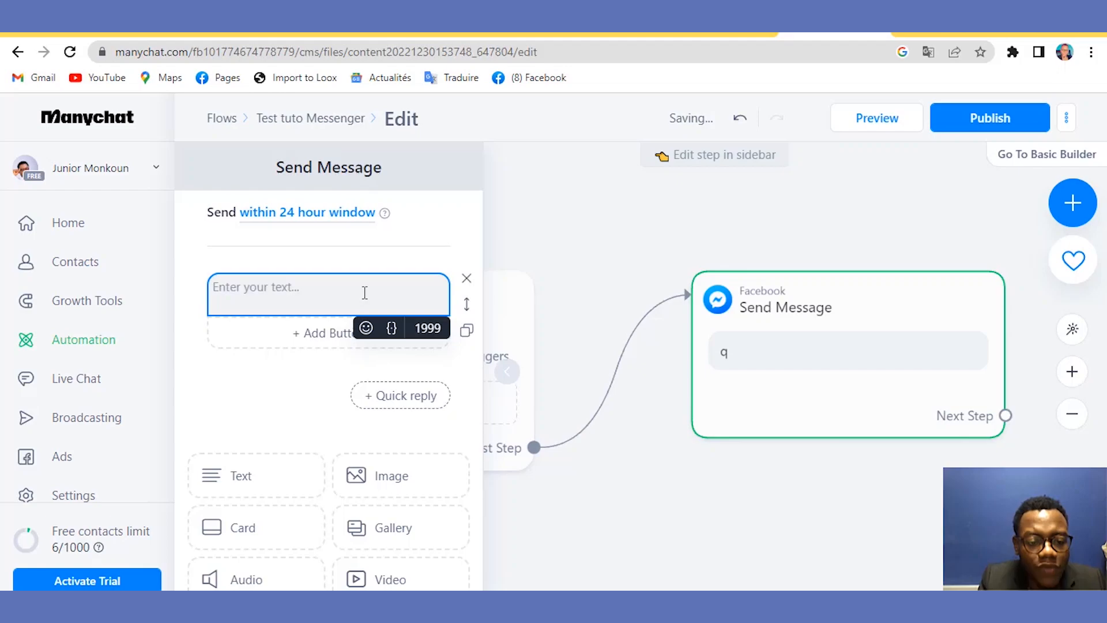
{"action": "type", "text": "Quel"}
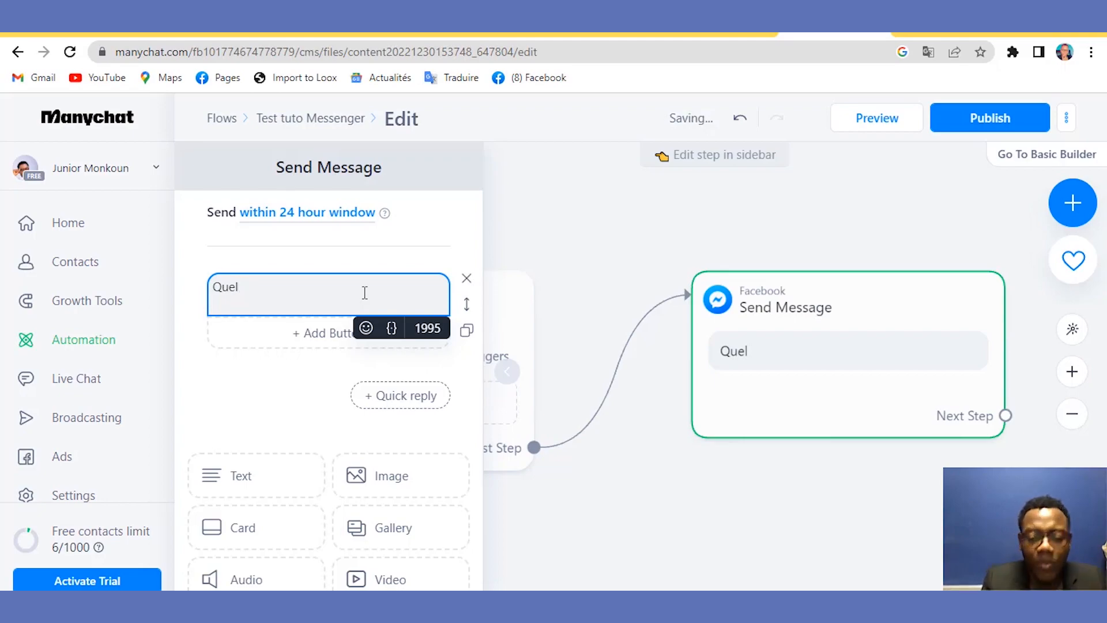
{"action": "type", "text": " type "}
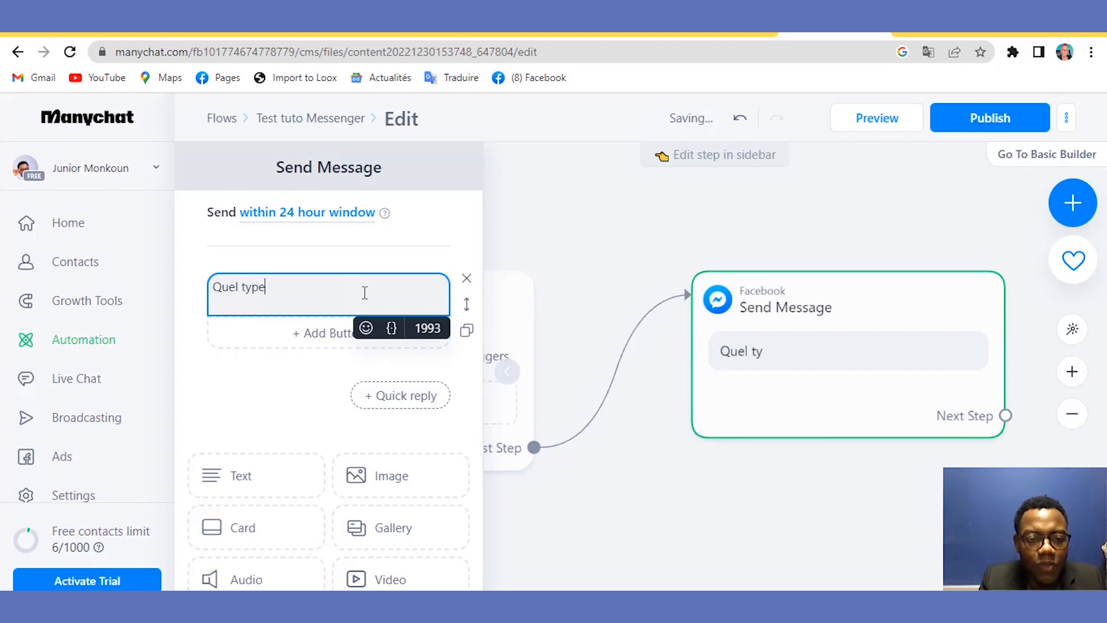
{"action": "type", "text": "servi"}
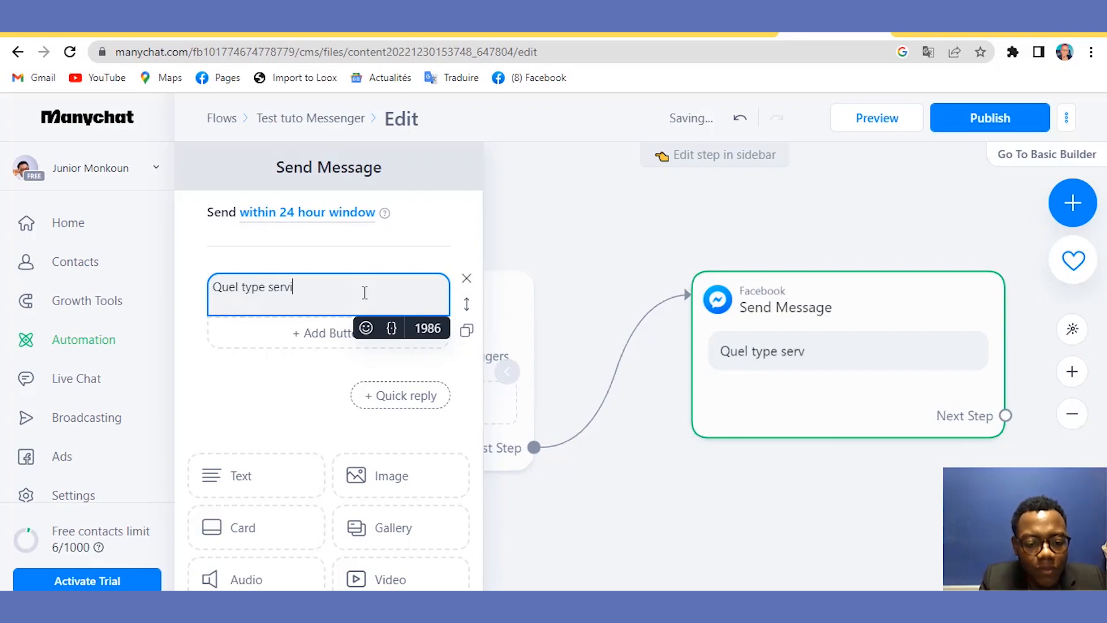
{"action": "type", "text": "ce"}
{"action": "type", "text": " voule"}
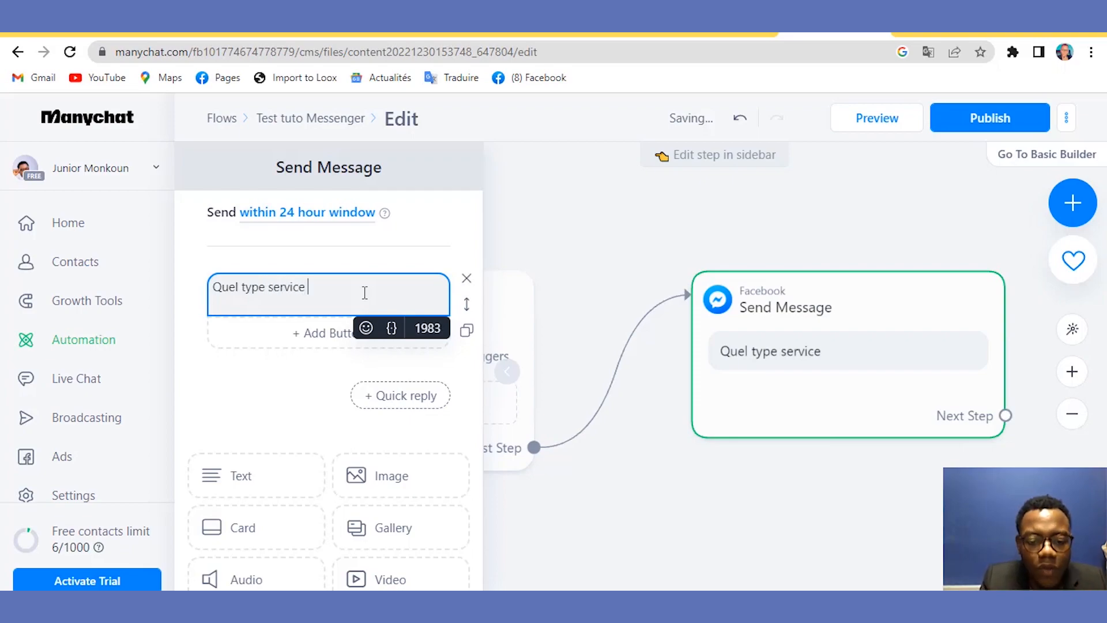
{"action": "type", "text": "z"}
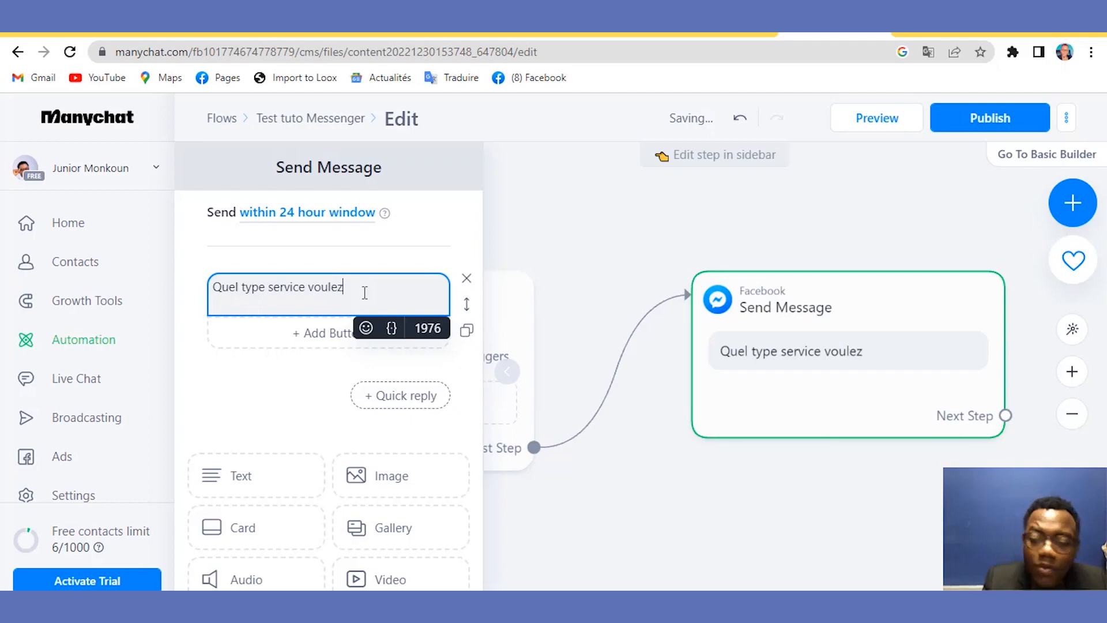
{"action": "type", "text": "-vous"}
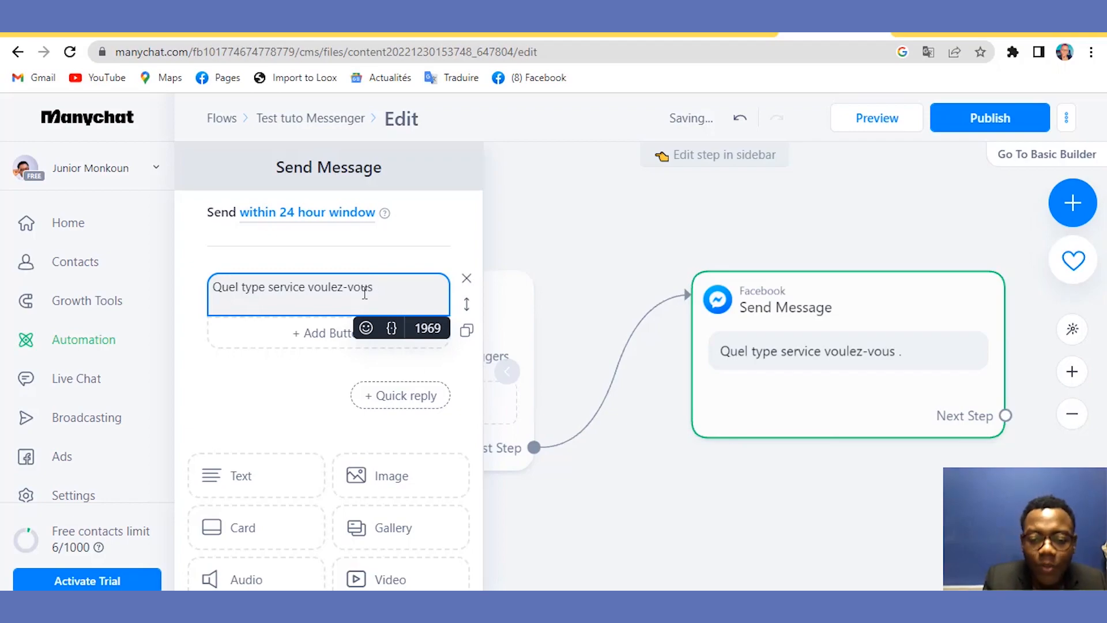
{"action": "type", "text": " !"}
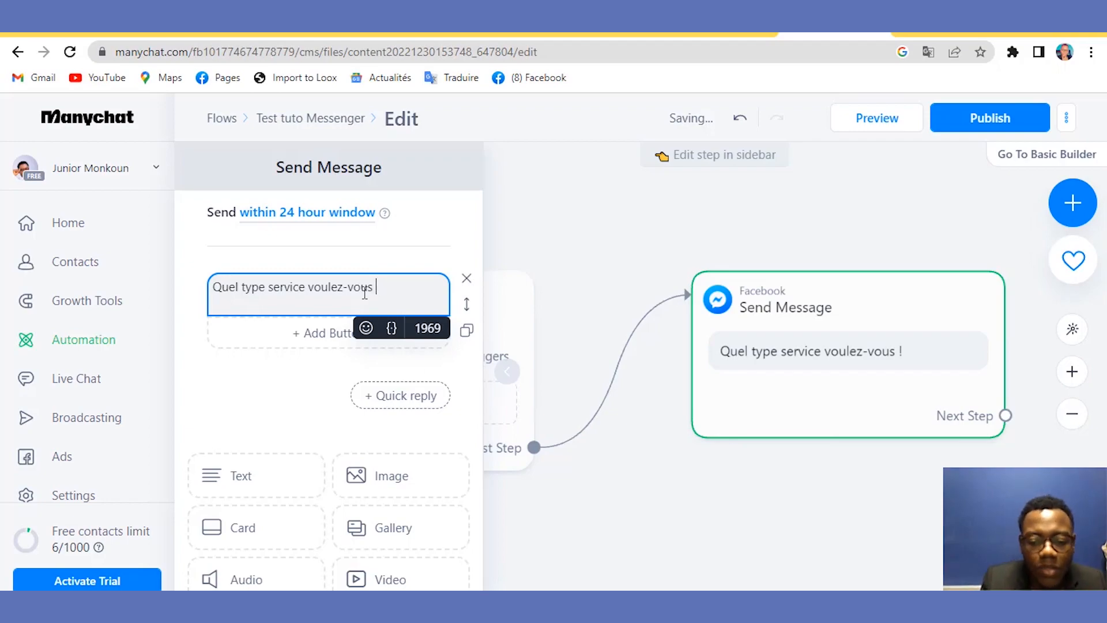
{"action": "key", "text": "BackSpace"}
{"action": "type", "text": "§"}
{"action": "key", "text": "BackSpace"}
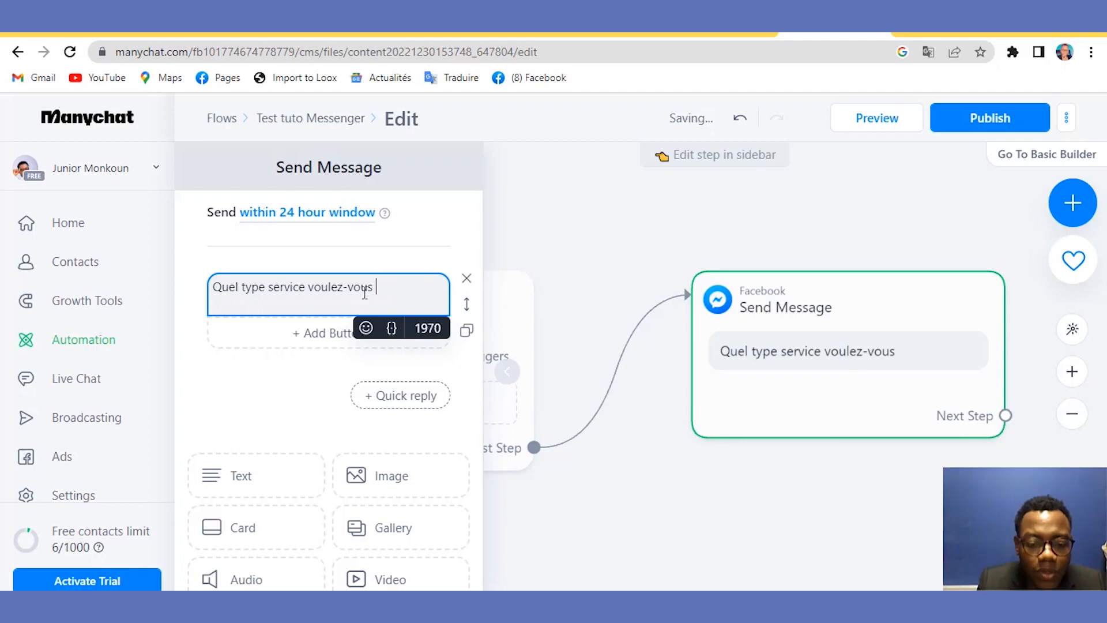
{"action": "type", "text": "."}
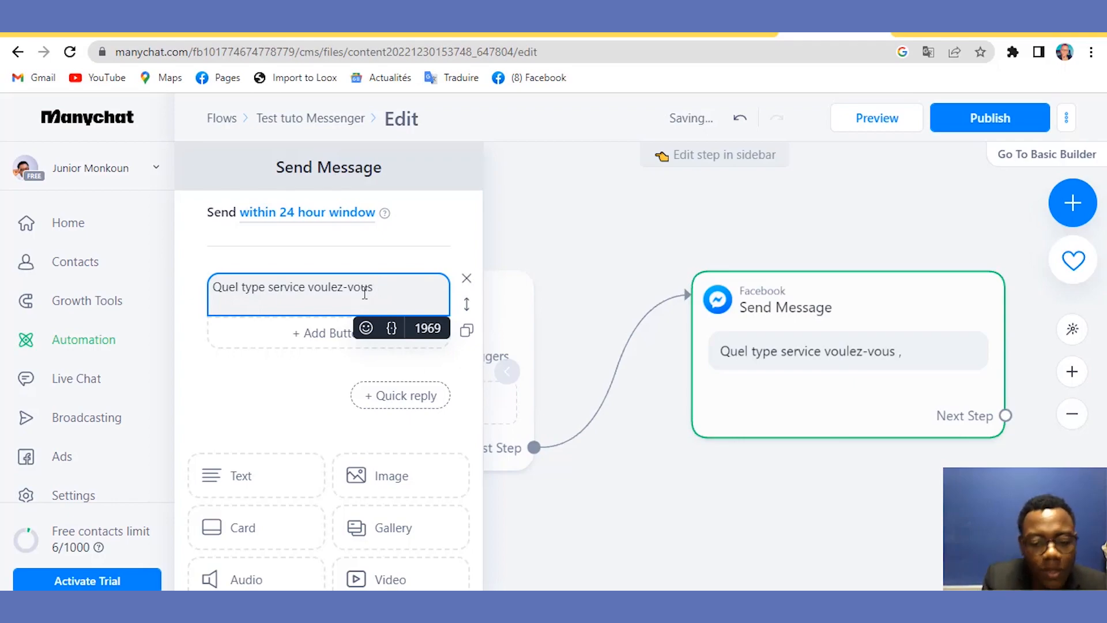
{"action": "key", "text": "BackSpace"}
{"action": "type", "text": "."}
{"action": "key", "text": "BackSpace"}
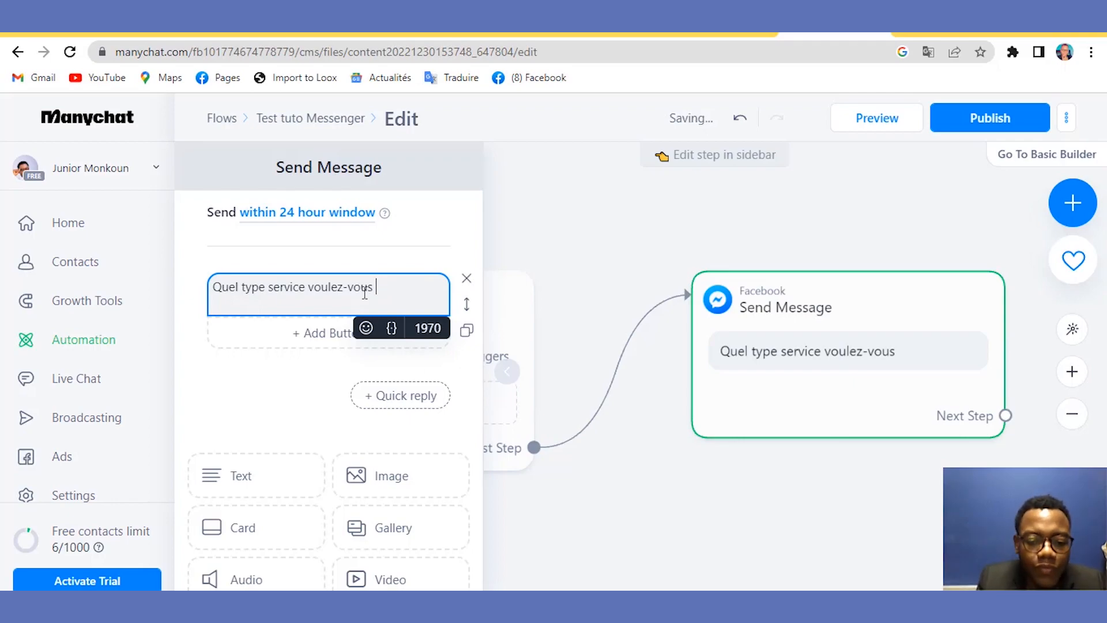
{"action": "type", "text": ";"}
{"action": "key", "text": "BackSpace"}
{"action": "type", "text": "?"}
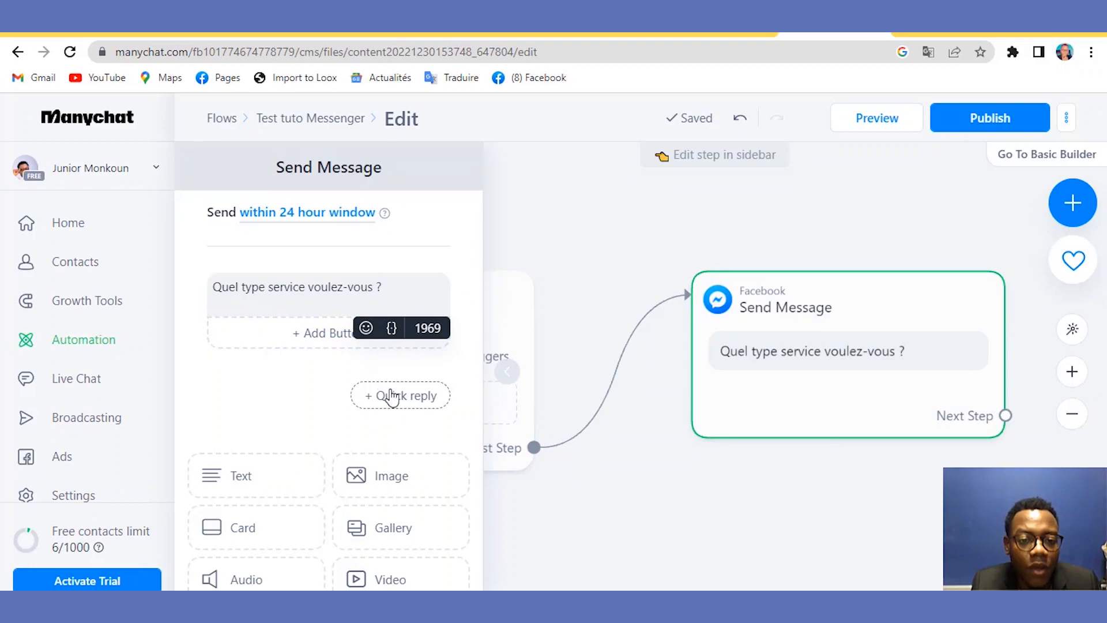
Add a quick reply below the question and set it to Perform Actions when pressed.
{"action": "left_click", "coordinate": [397, 407]}
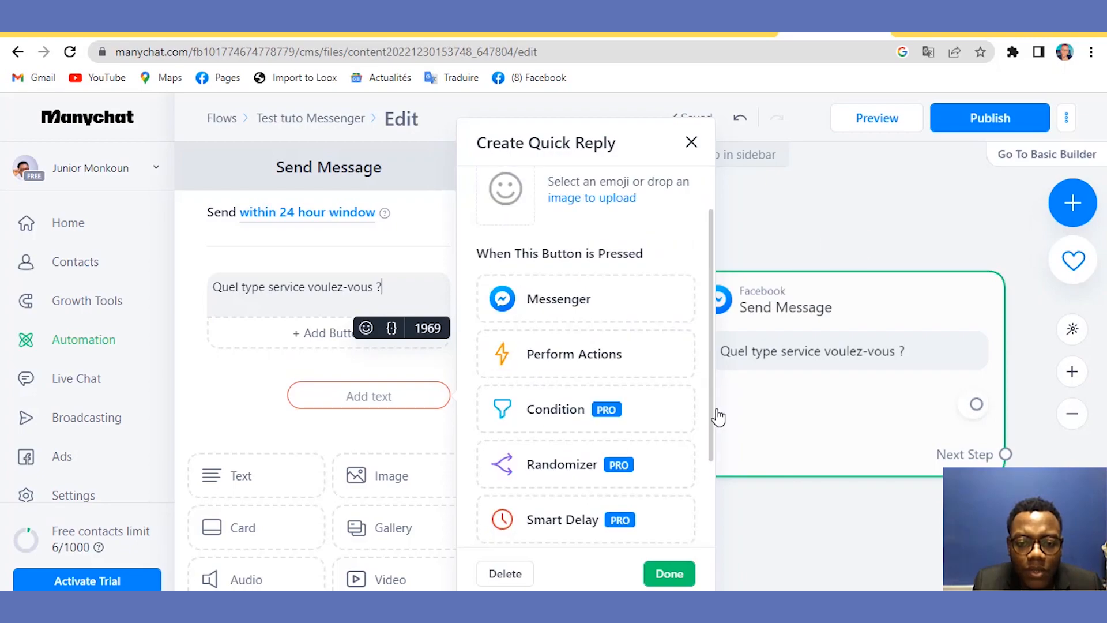
{"action": "left_click_drag", "start_coordinate": [714, 408], "coordinate": [724, 486]}
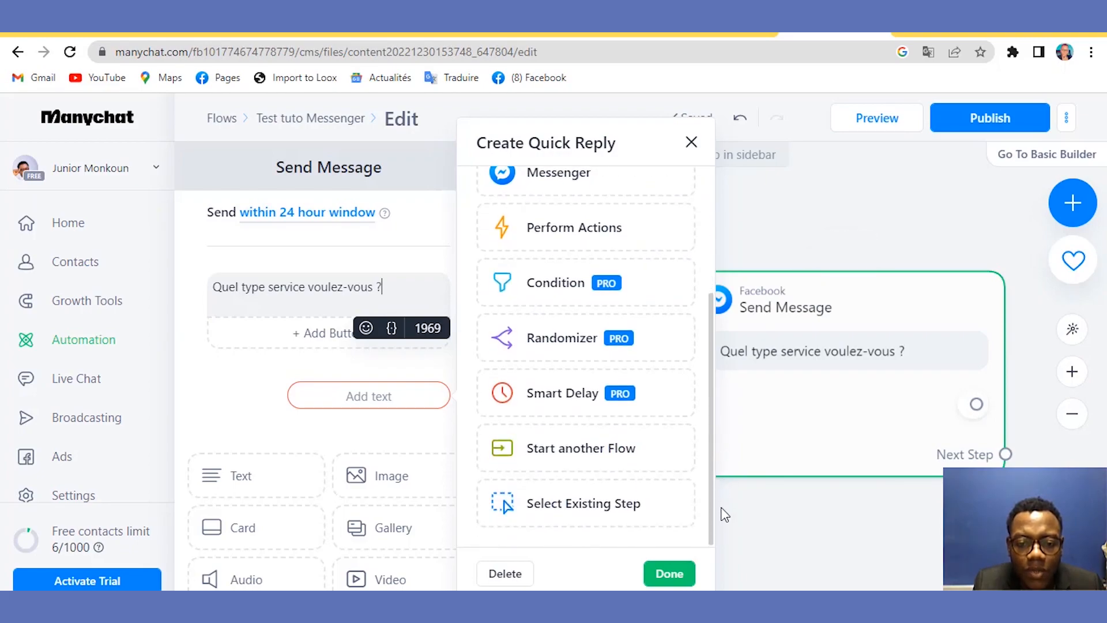
{"action": "scroll", "coordinate": [660, 423], "scroll_direction": "up", "scroll_amount": 3}
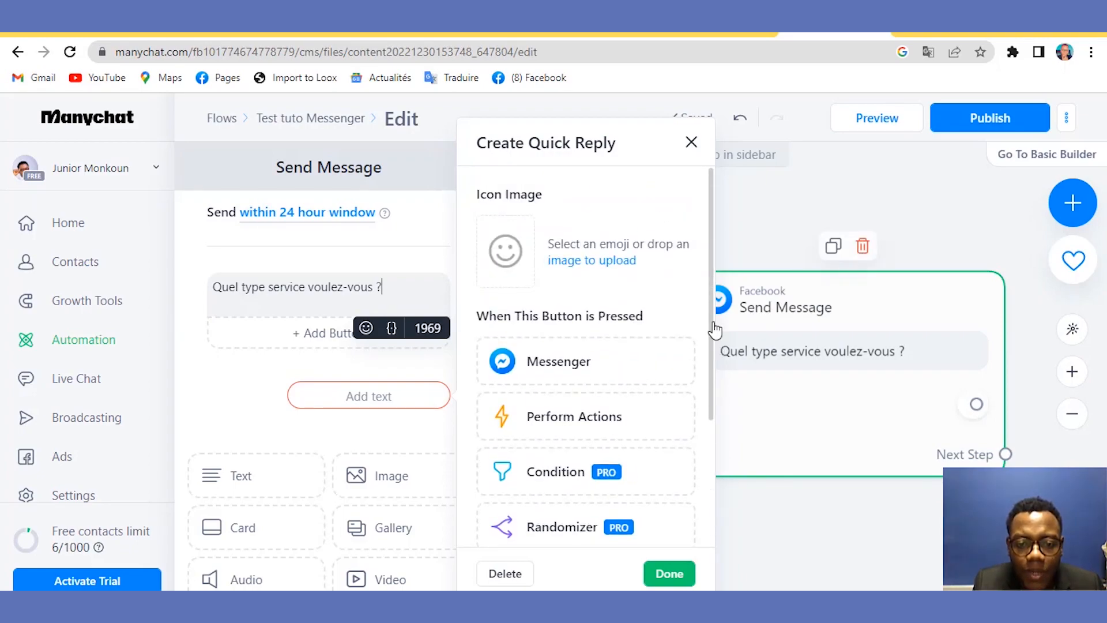
{"action": "left_click", "coordinate": [656, 428]}
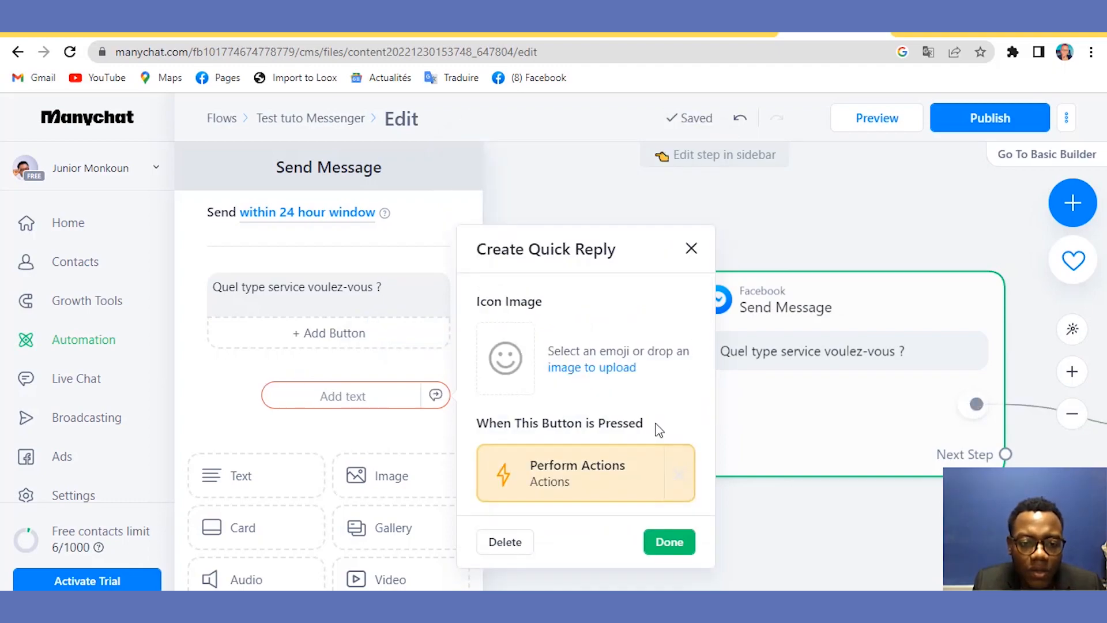
Label the first quick reply "Création de site internet" and close its settings.
{"action": "left_click", "coordinate": [397, 395]}
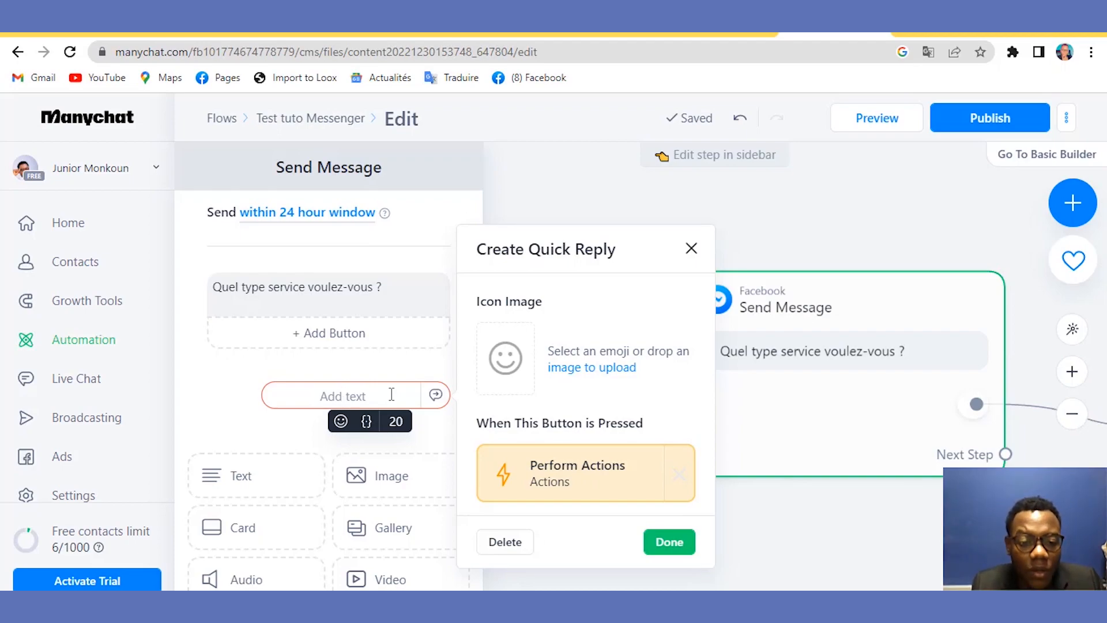
{"action": "type", "text": "C"}
{"action": "key", "text": "BackSpace"}
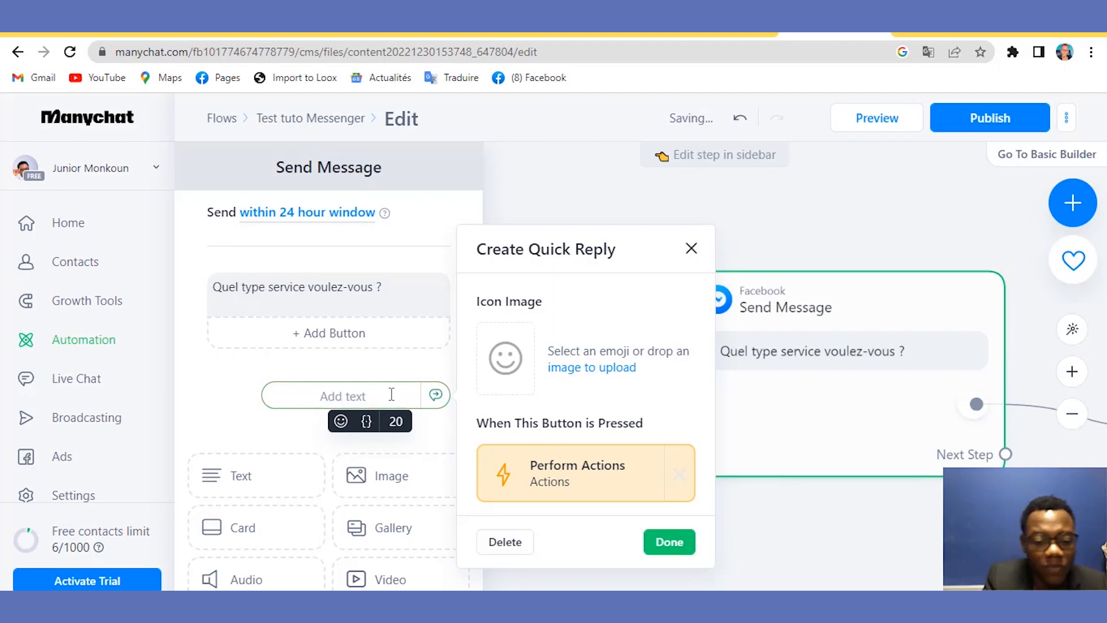
{"action": "type", "text": "Cré"}
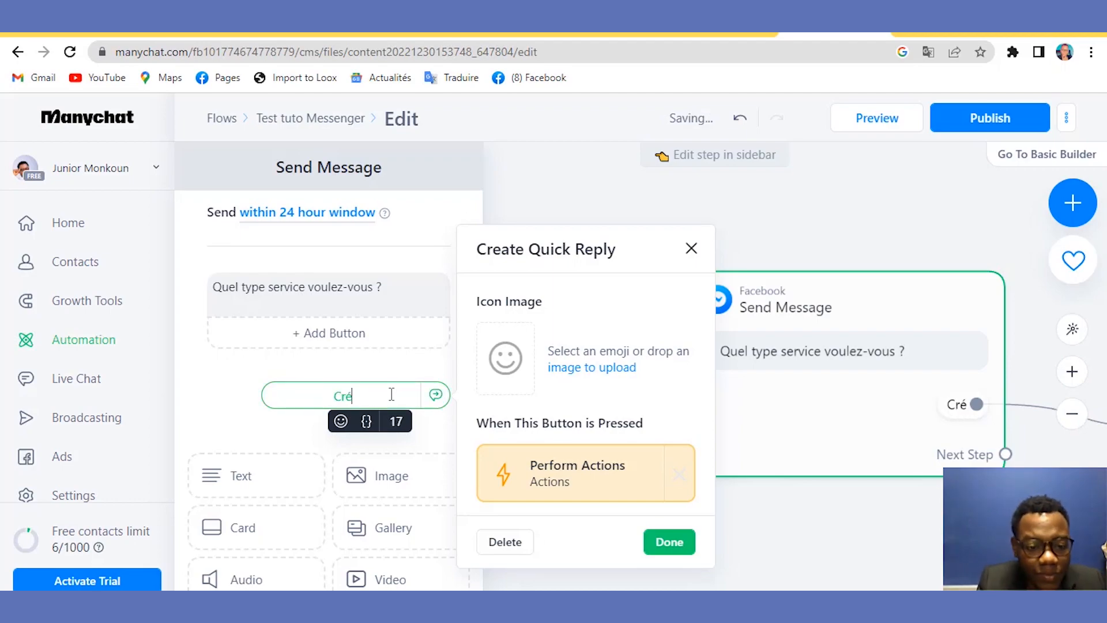
{"action": "type", "text": "ation d"}
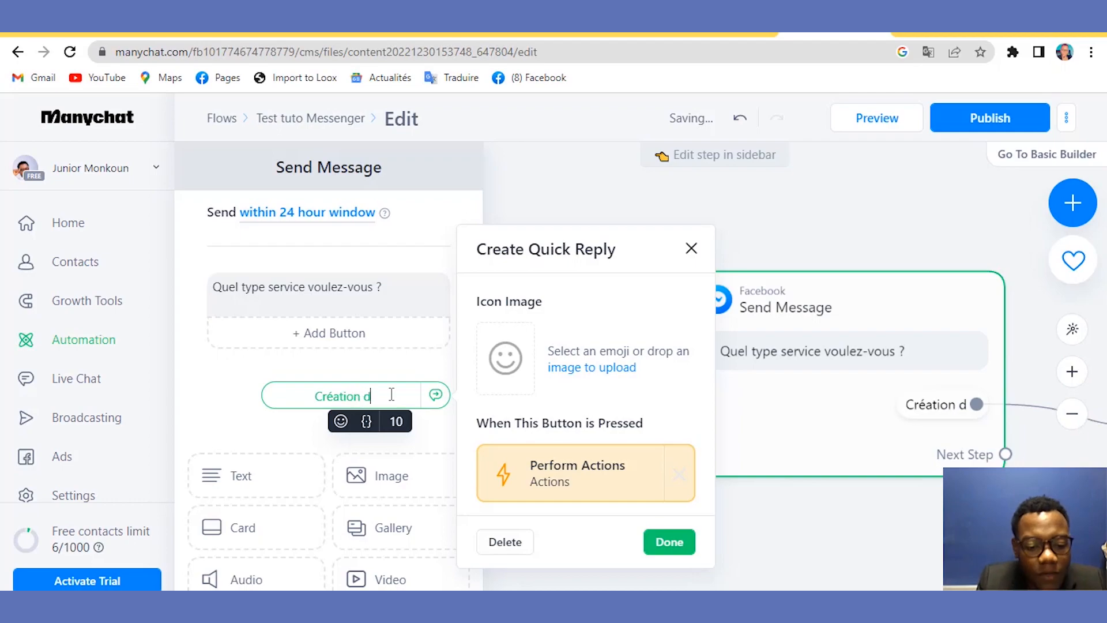
{"action": "type", "text": "e site i"}
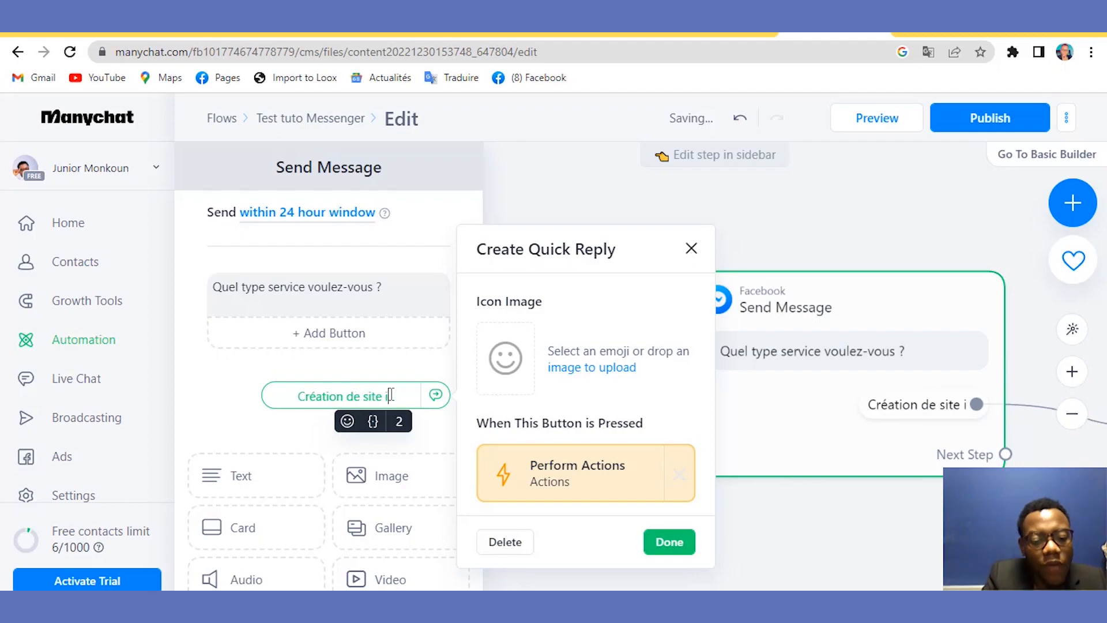
{"action": "type", "text": "nternet"}
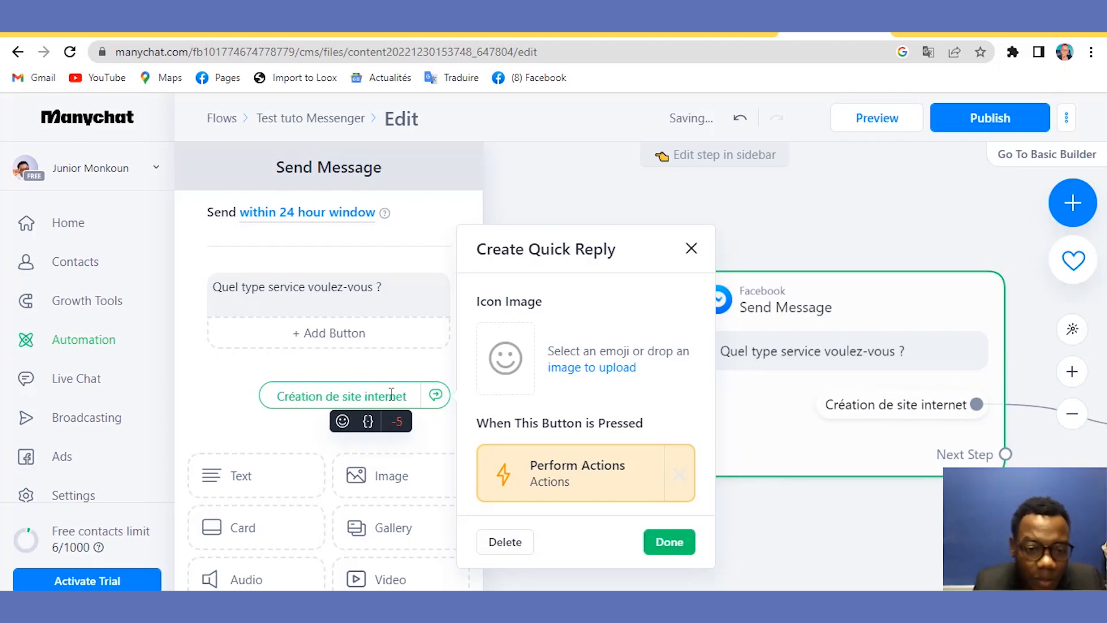
{"action": "left_click", "coordinate": [232, 407]}
{"action": "left_click", "coordinate": [233, 407]}
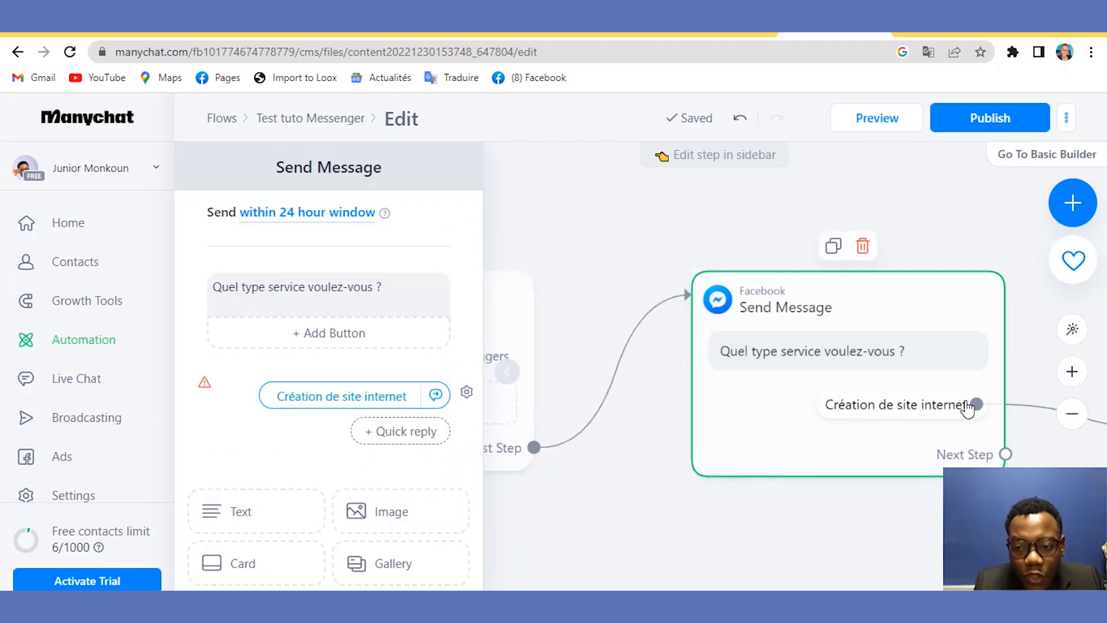
Add a second quick reply labelled "GOOGLE ADS" that triggers Perform Actions, and close its settings.
{"action": "left_click", "coordinate": [424, 436]}
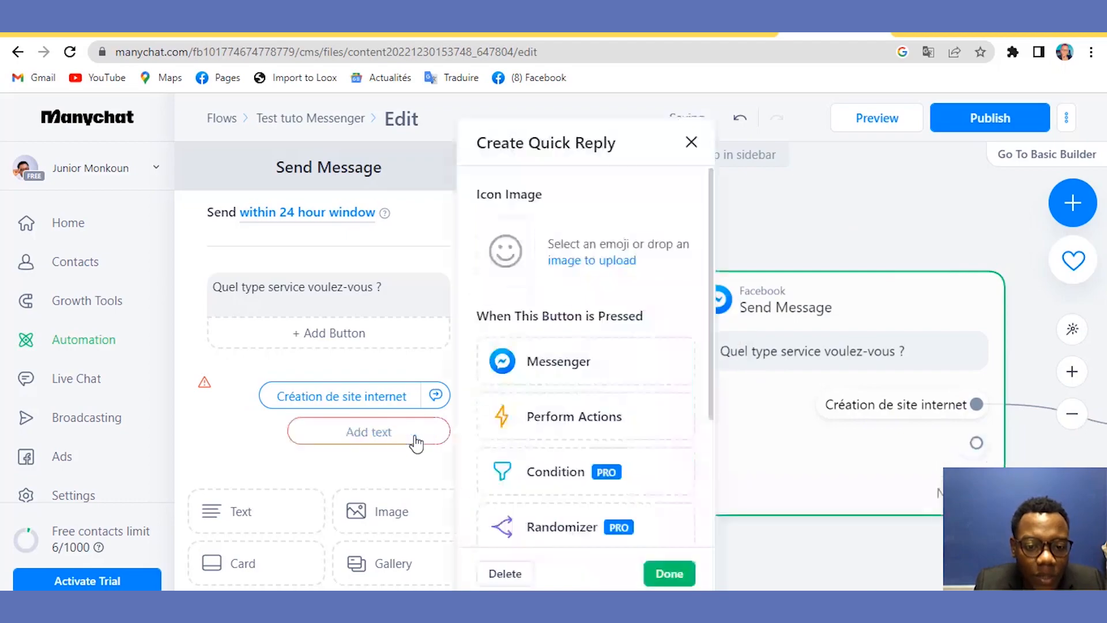
{"action": "left_click", "coordinate": [566, 426]}
{"action": "left_click", "coordinate": [373, 431]}
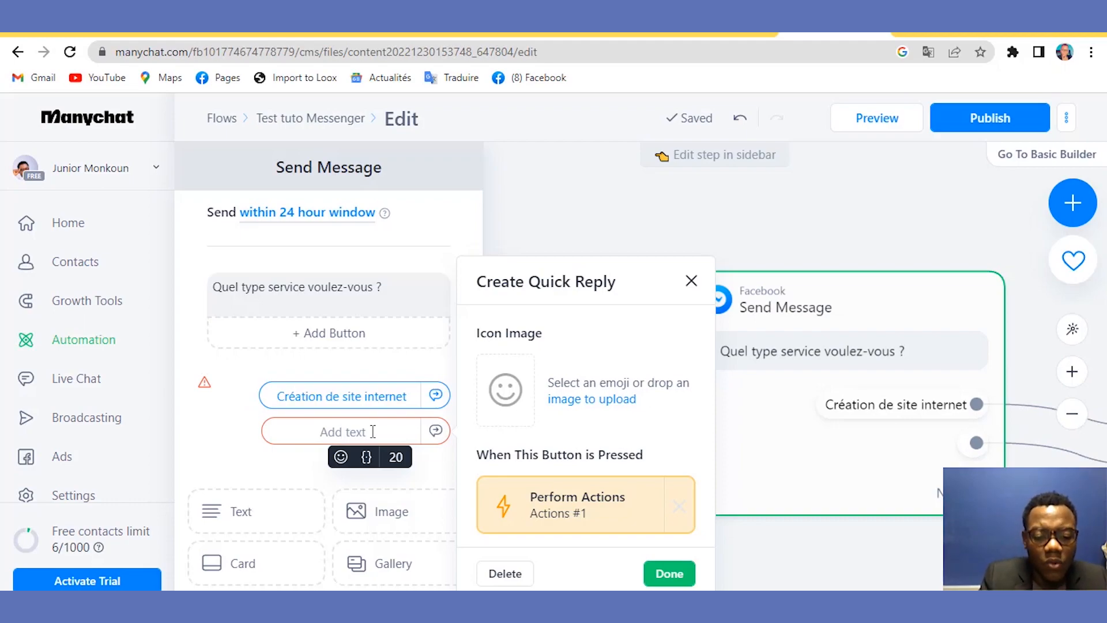
{"action": "type", "text": "GOO"}
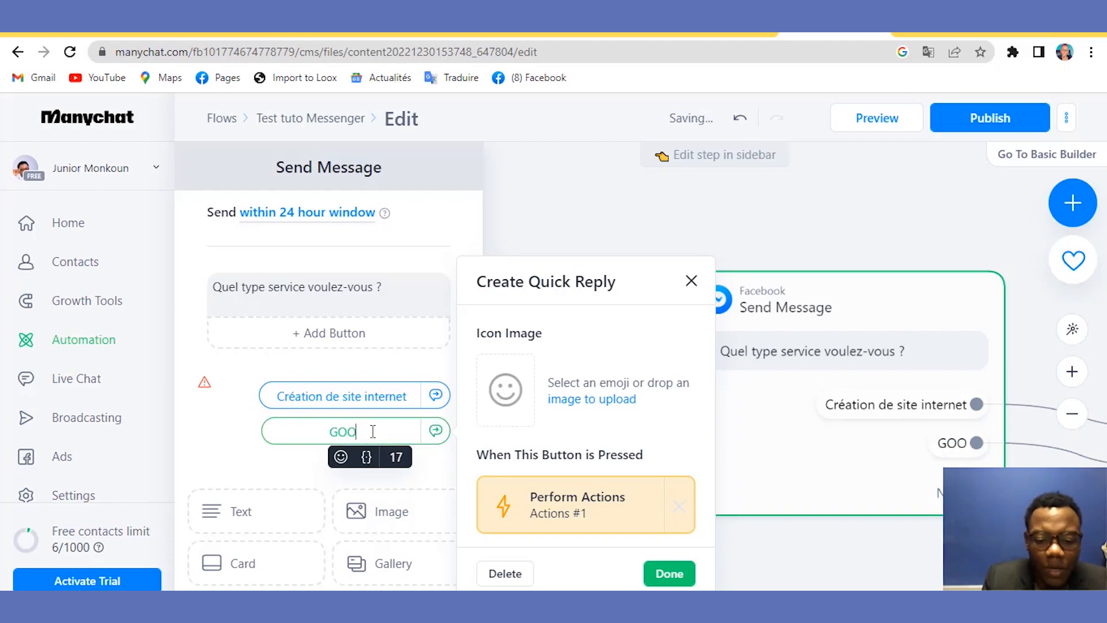
{"action": "type", "text": "GLE ADQ"}
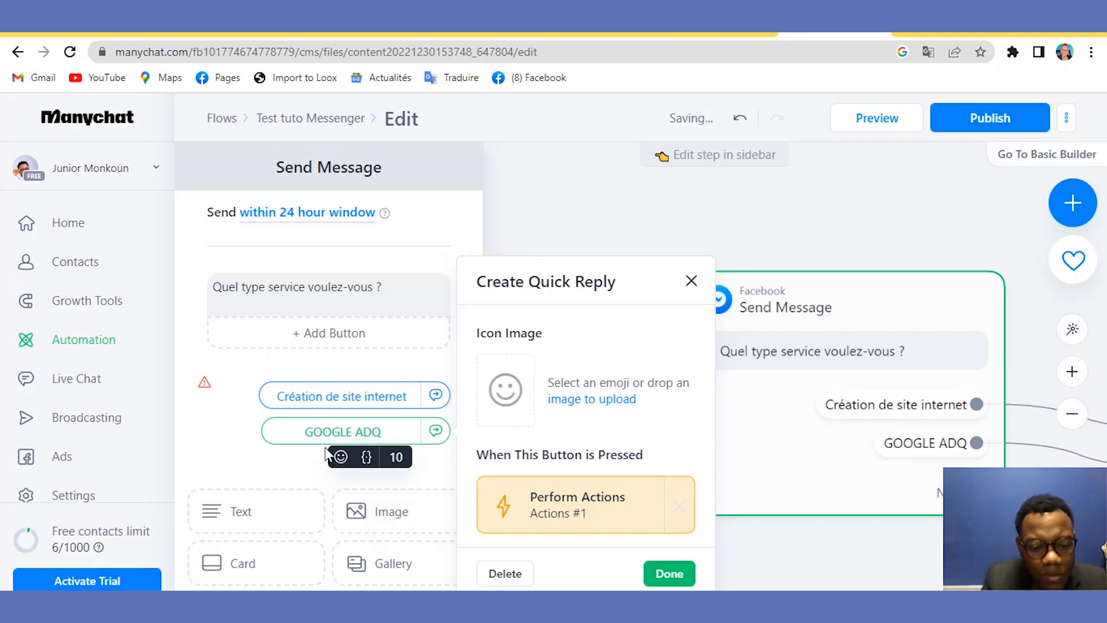
{"action": "key", "text": "BackSpace"}
{"action": "type", "text": "S"}
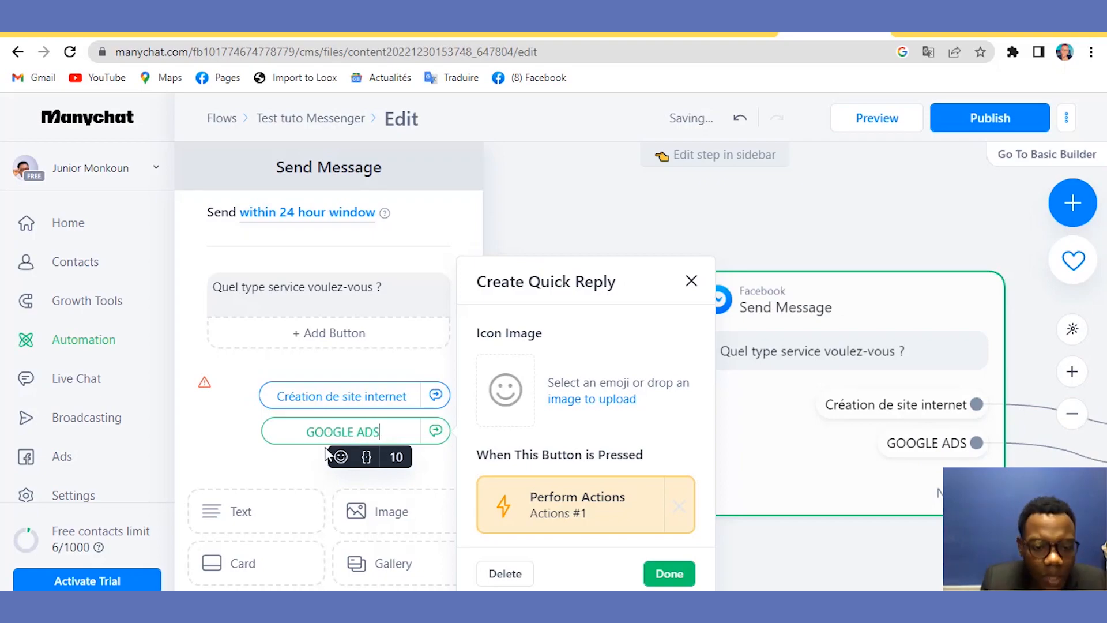
{"action": "left_click", "coordinate": [254, 449]}
Add a third quick reply labelled "FACEBOOK ADS" that triggers Perform Actions, and close its settings.
{"action": "left_click", "coordinate": [406, 467]}
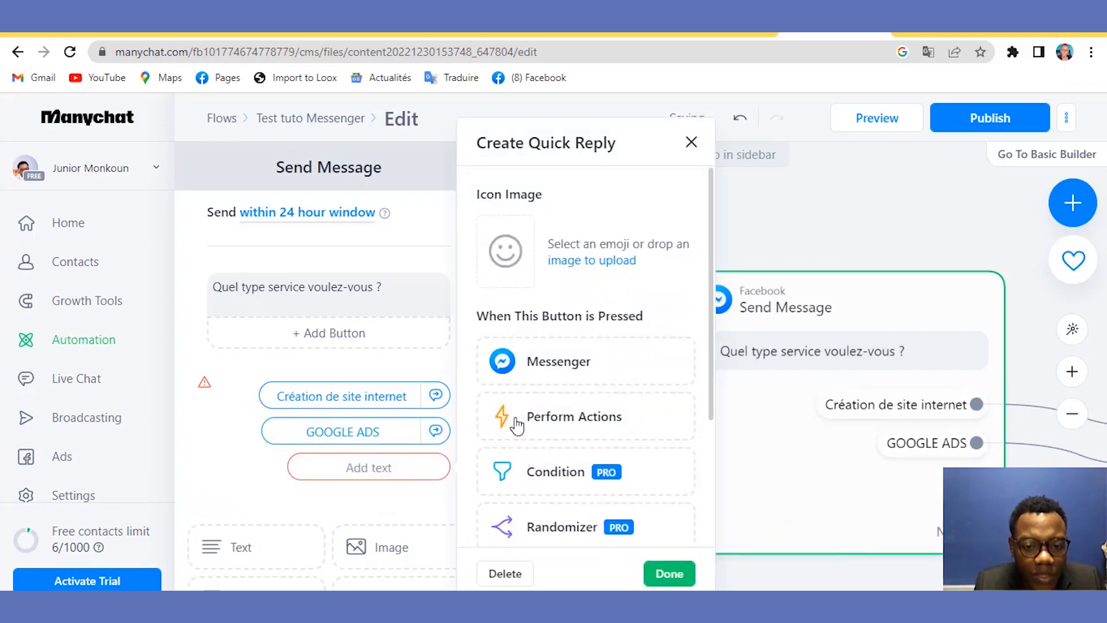
{"action": "left_click", "coordinate": [545, 420]}
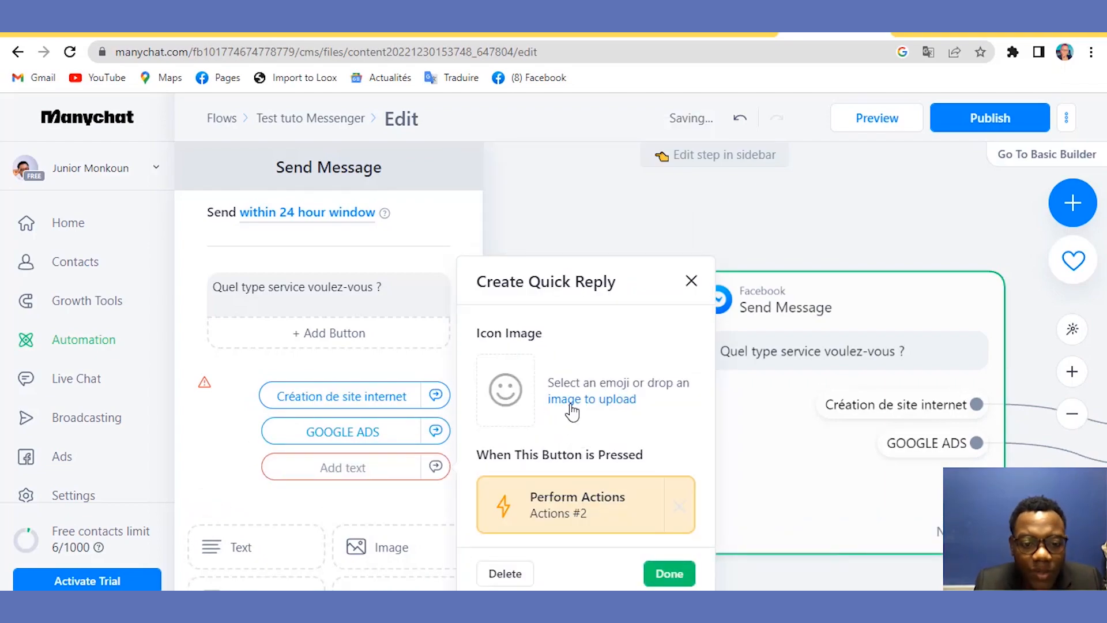
{"action": "left_click", "coordinate": [390, 468]}
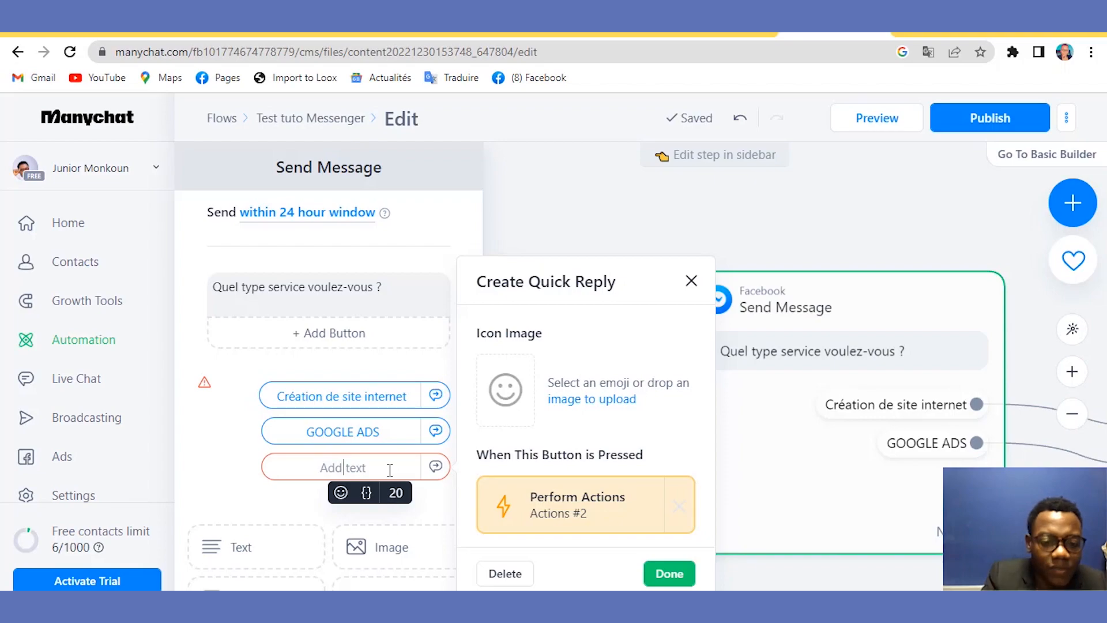
{"action": "type", "text": "FACEB"}
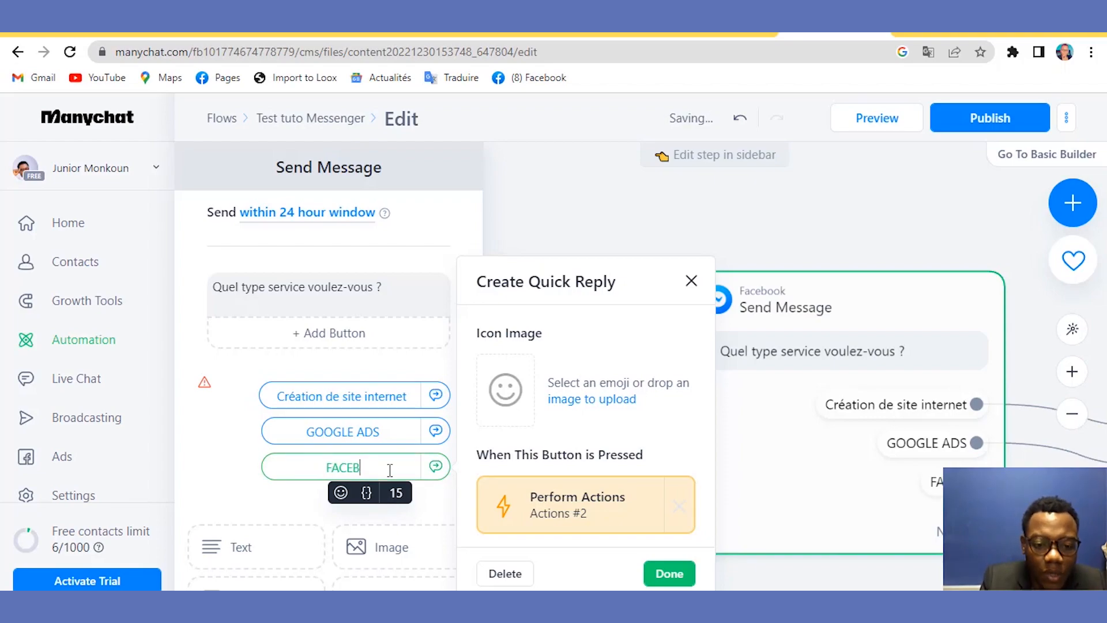
{"action": "type", "text": "OOK ADS"}
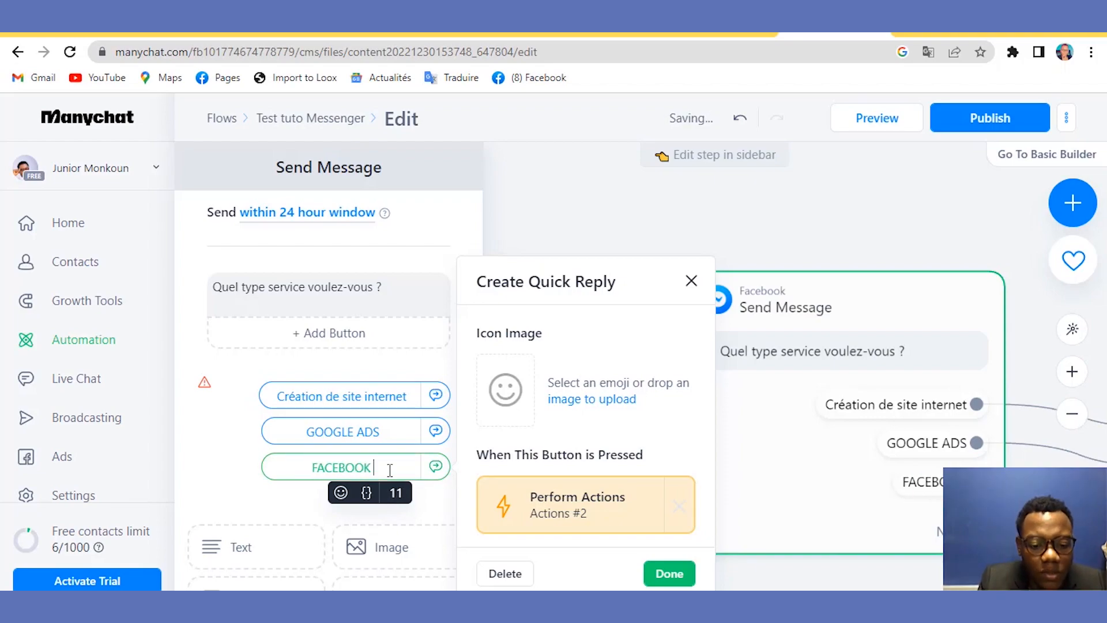
{"action": "left_click", "coordinate": [220, 444]}
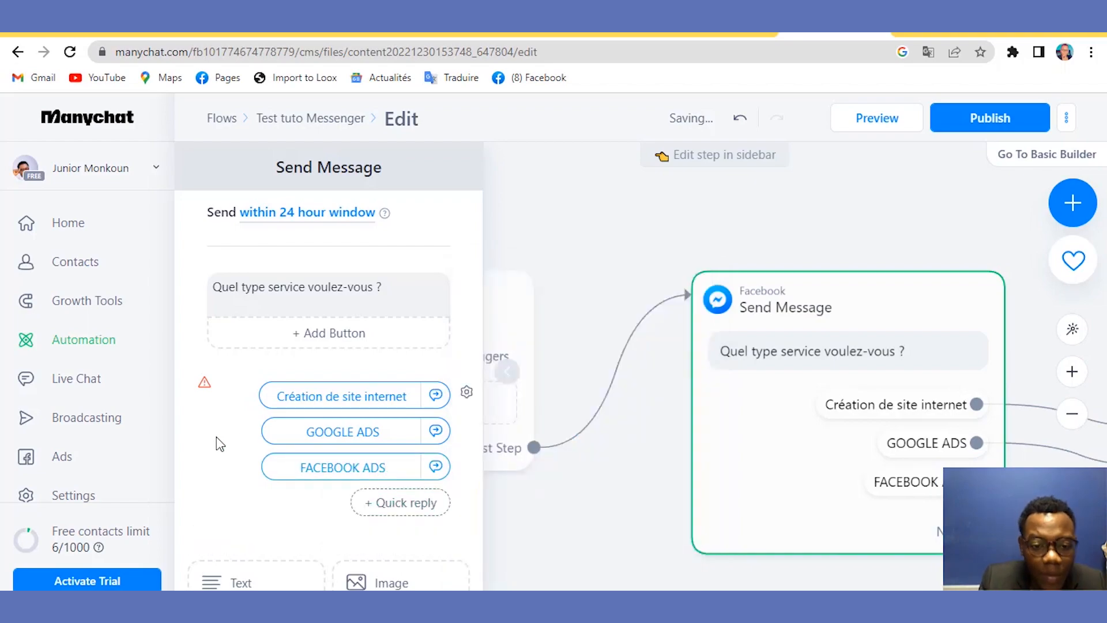
Add a fourth quick reply labelled "TIK TOK ADS" without choosing an action, and close its settings.
{"action": "left_click", "coordinate": [408, 511]}
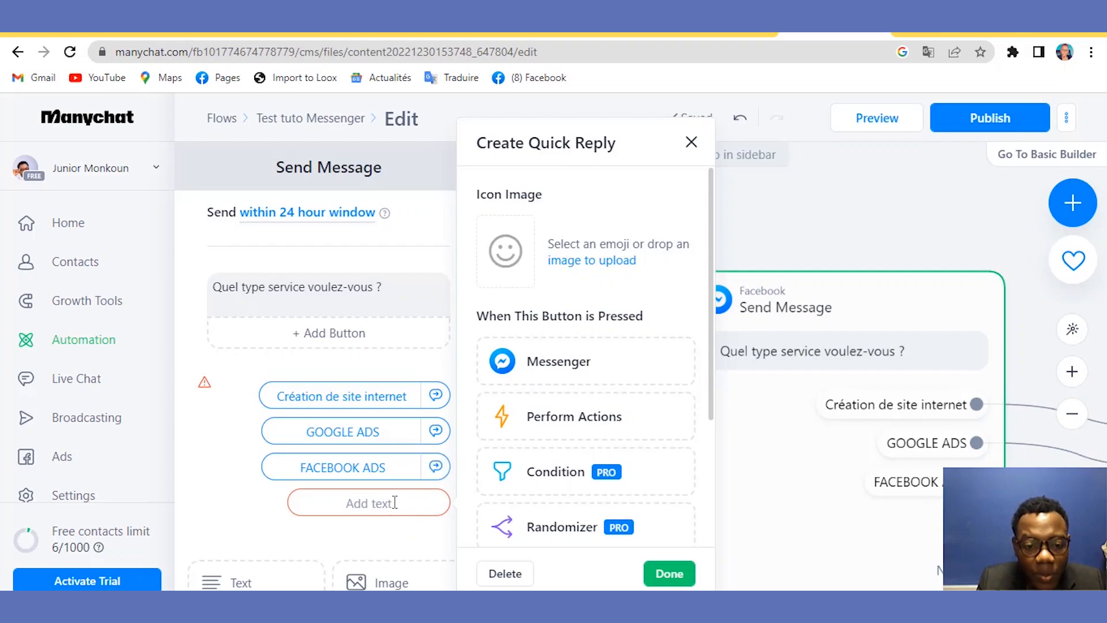
{"action": "left_click", "coordinate": [395, 503]}
{"action": "type", "text": "TO"}
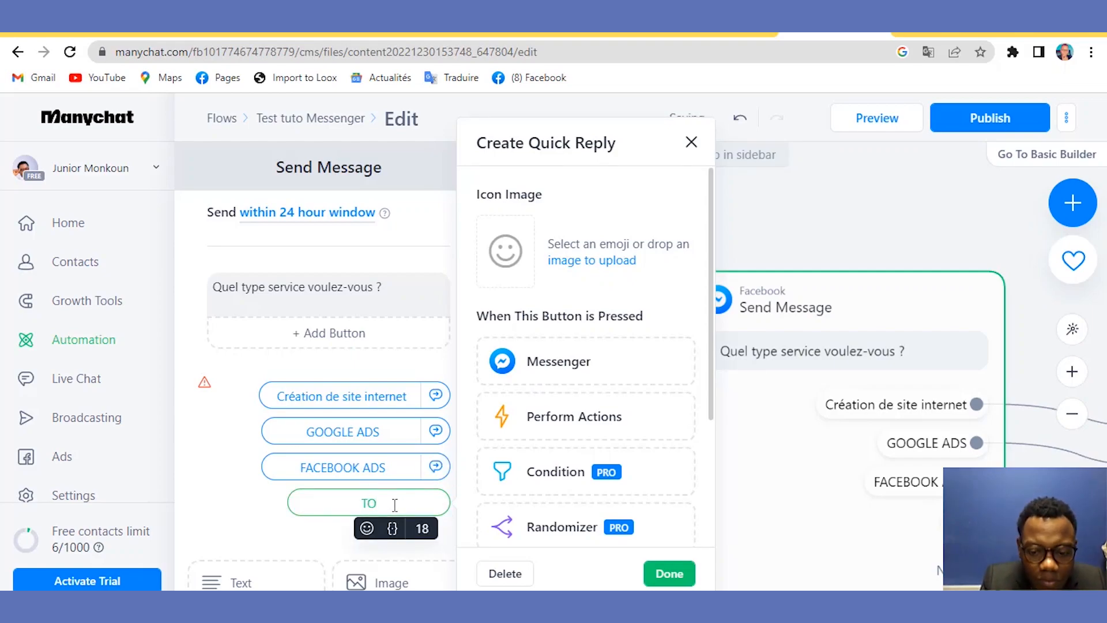
{"action": "key", "text": "BackSpace"}
{"action": "type", "text": "IK TI"}
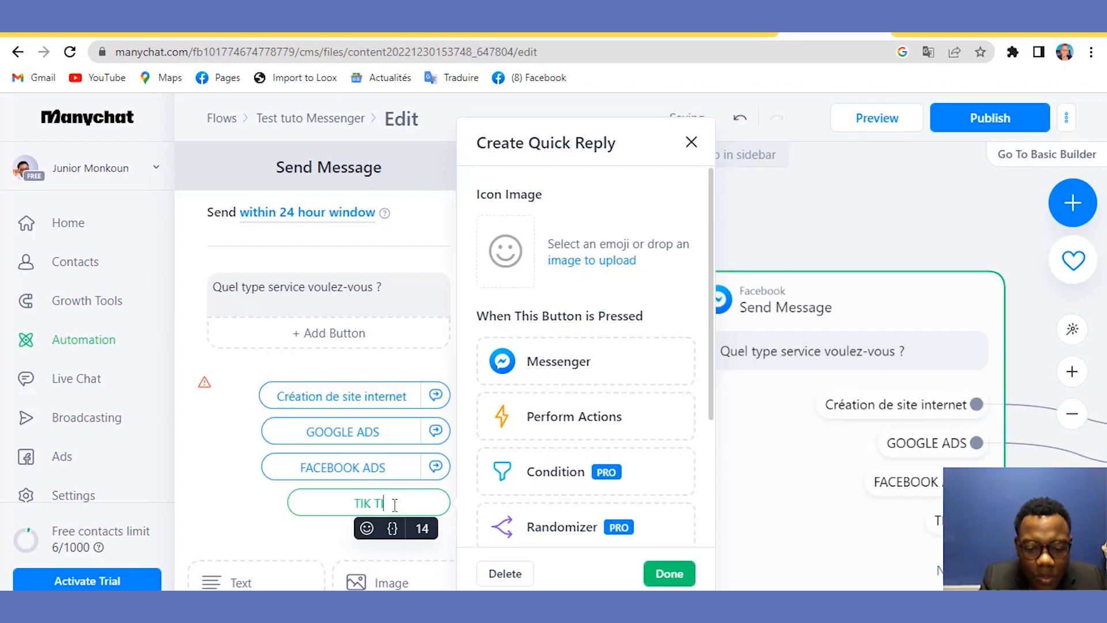
{"action": "key", "text": "BackSpace"}
{"action": "type", "text": "OK A"}
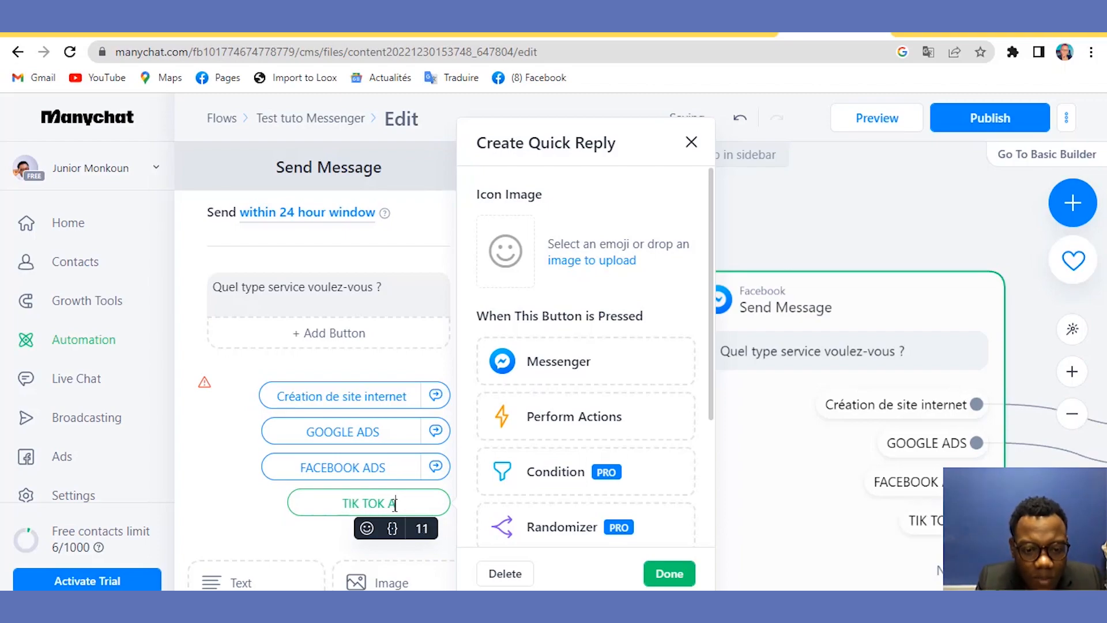
{"action": "type", "text": "DS"}
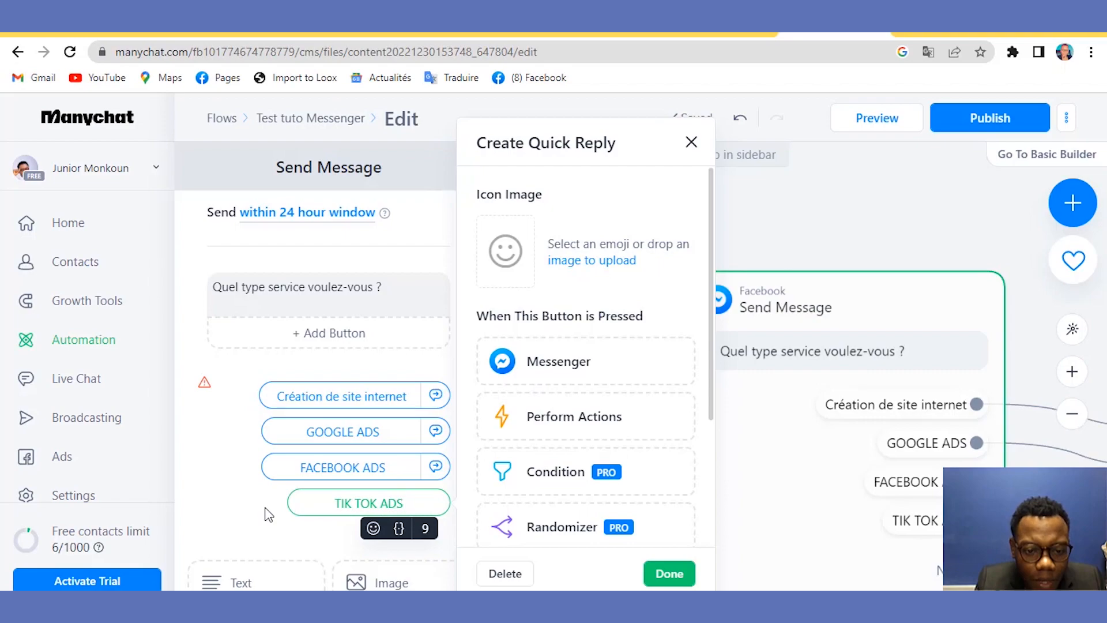
{"action": "key", "text": "Return"}
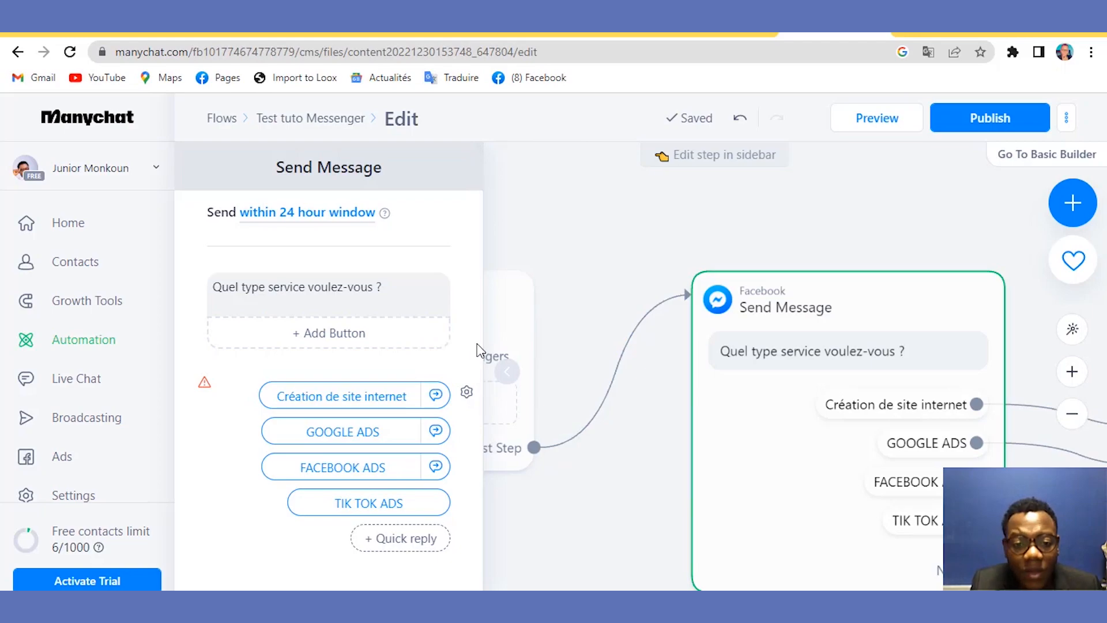
Add an image block to the message and upload the "logo" picture from the desktop's JOOMY CONTENUS folder.
{"action": "scroll", "coordinate": [476, 357], "scroll_direction": "down", "scroll_amount": 2}
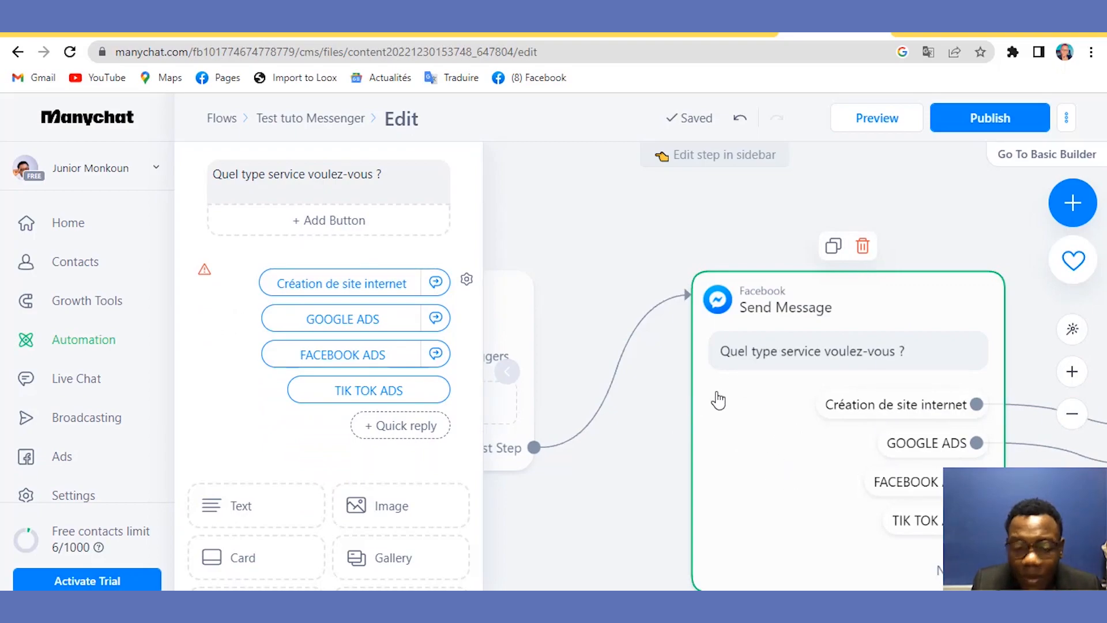
{"action": "left_click", "coordinate": [387, 512]}
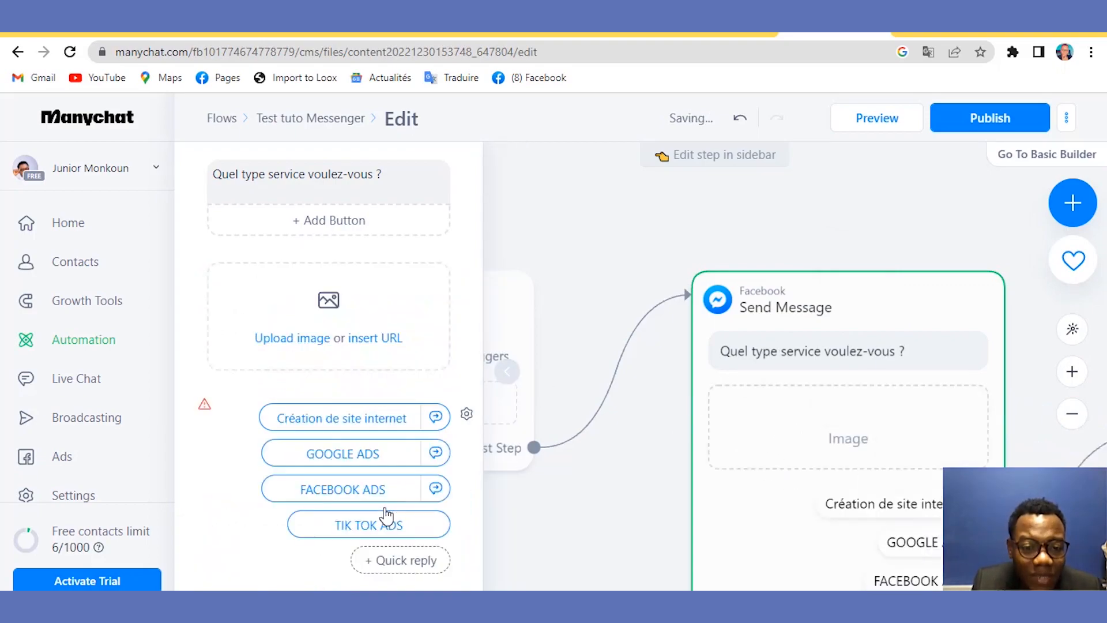
{"action": "left_click", "coordinate": [409, 415]}
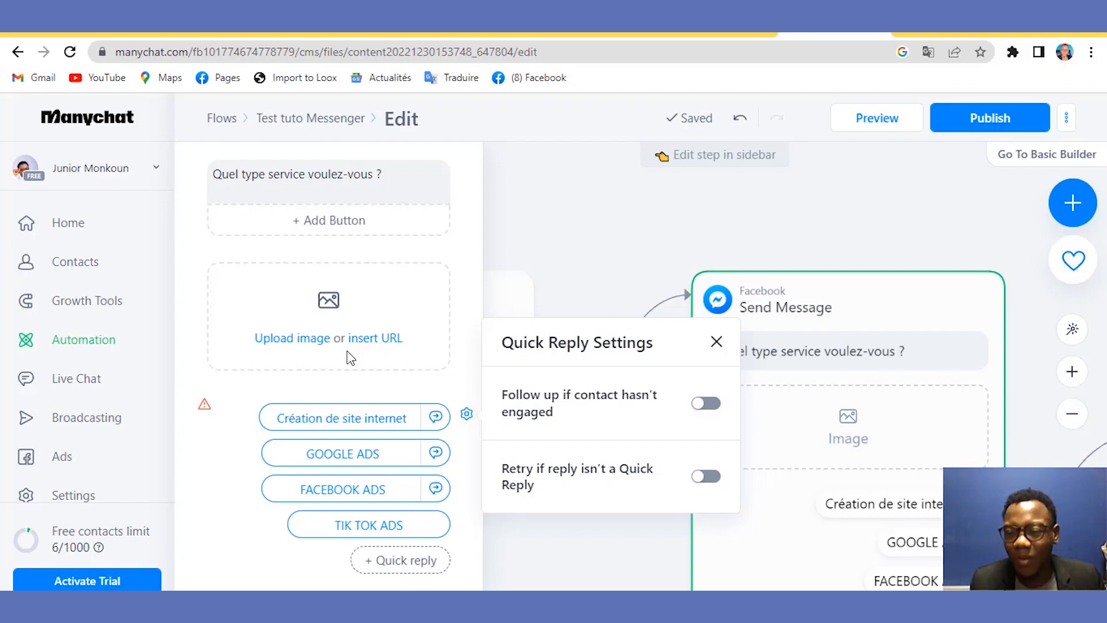
{"action": "left_click", "coordinate": [332, 304]}
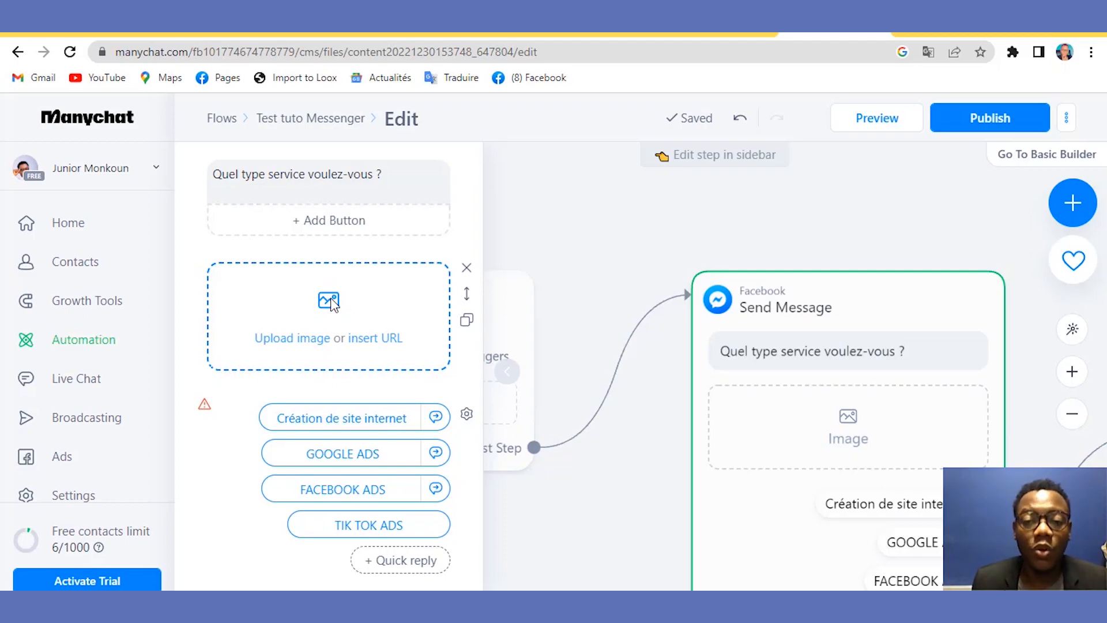
{"action": "left_click", "coordinate": [331, 306]}
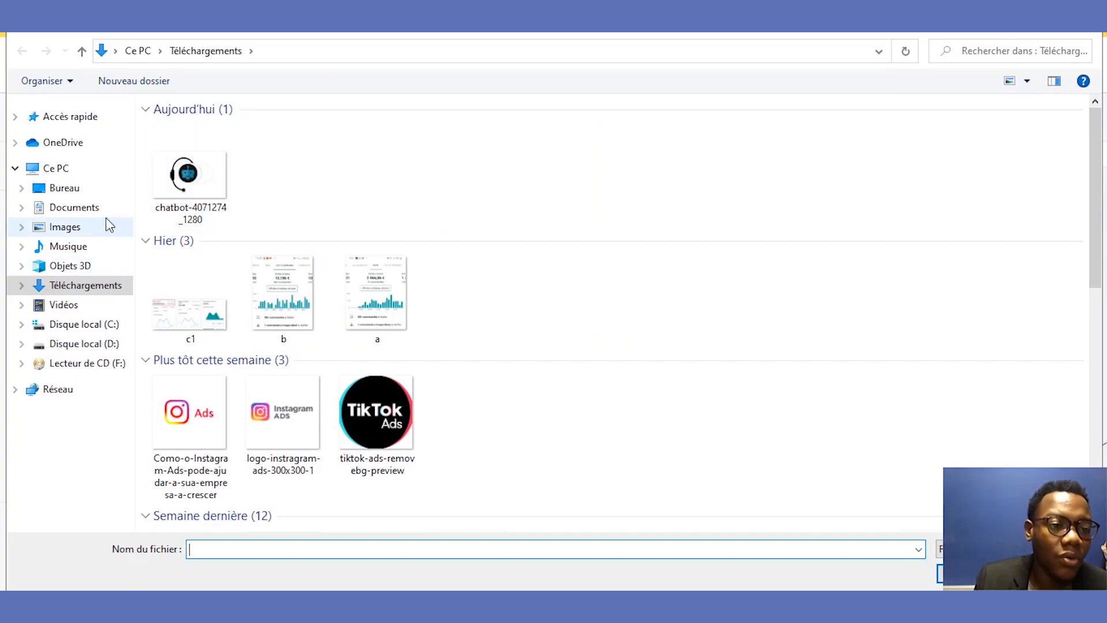
{"action": "left_click", "coordinate": [109, 194]}
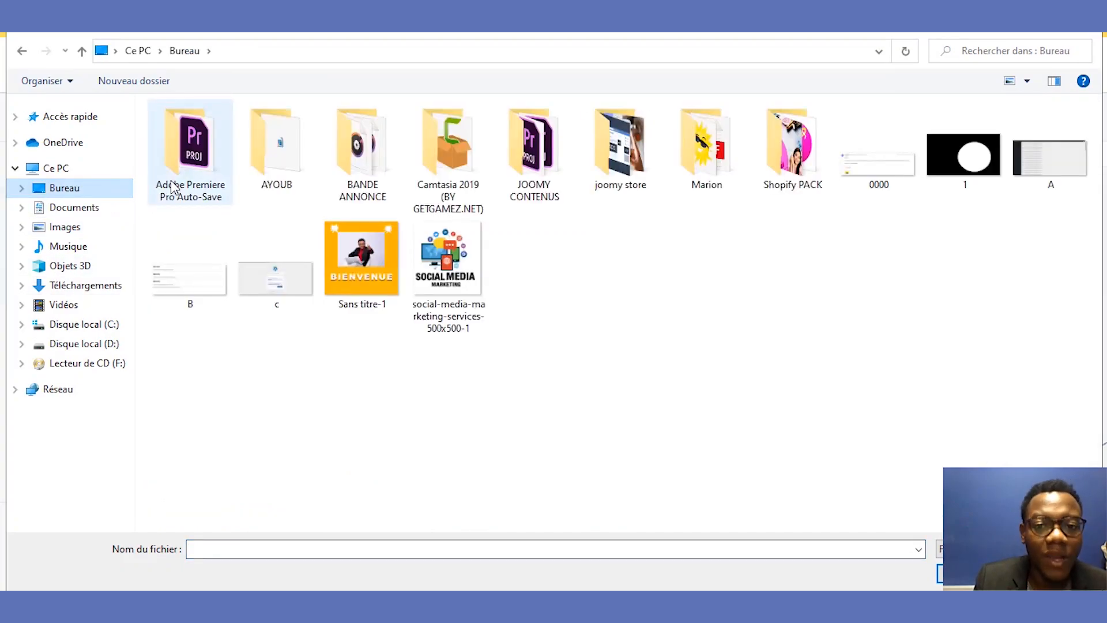
{"action": "double_click", "coordinate": [542, 184]}
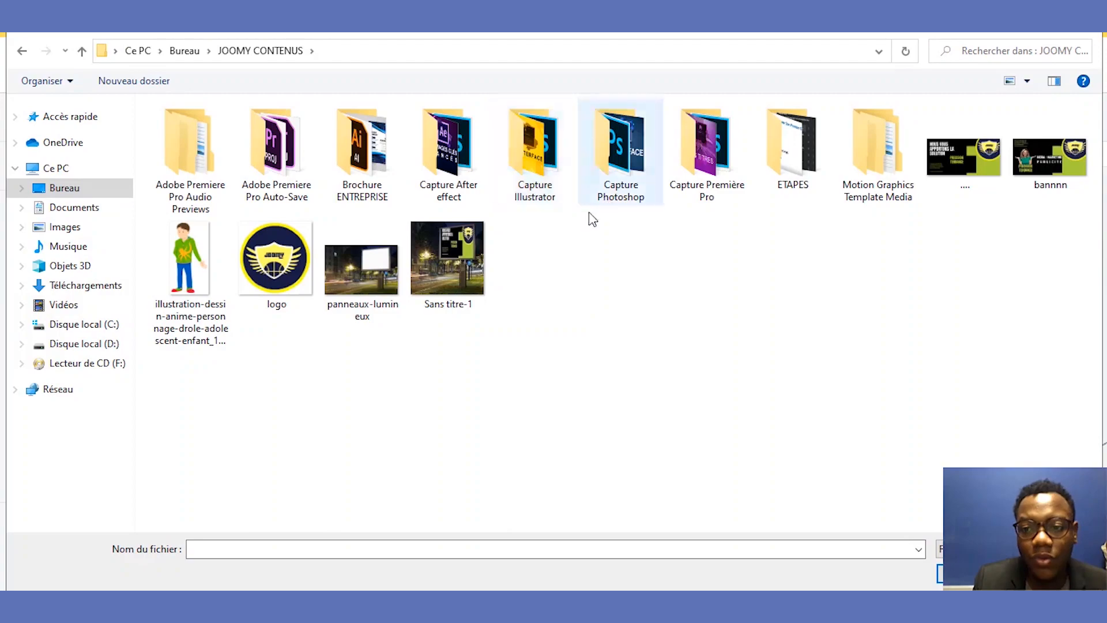
{"action": "double_click", "coordinate": [298, 265]}
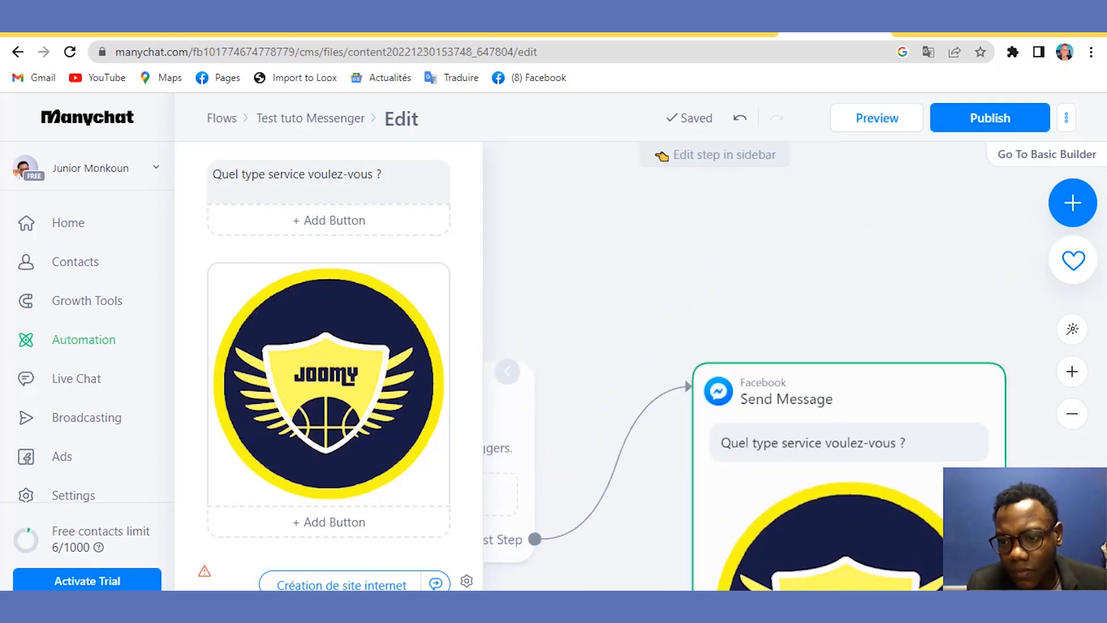
Examine how the Send Message step and its quick replies connect to the other steps on the flow canvas.
{"action": "scroll", "coordinate": [1055, 245], "scroll_direction": "down", "scroll_amount": 5}
{"action": "left_click_drag", "start_coordinate": [1053, 240], "coordinate": [1023, 142]}
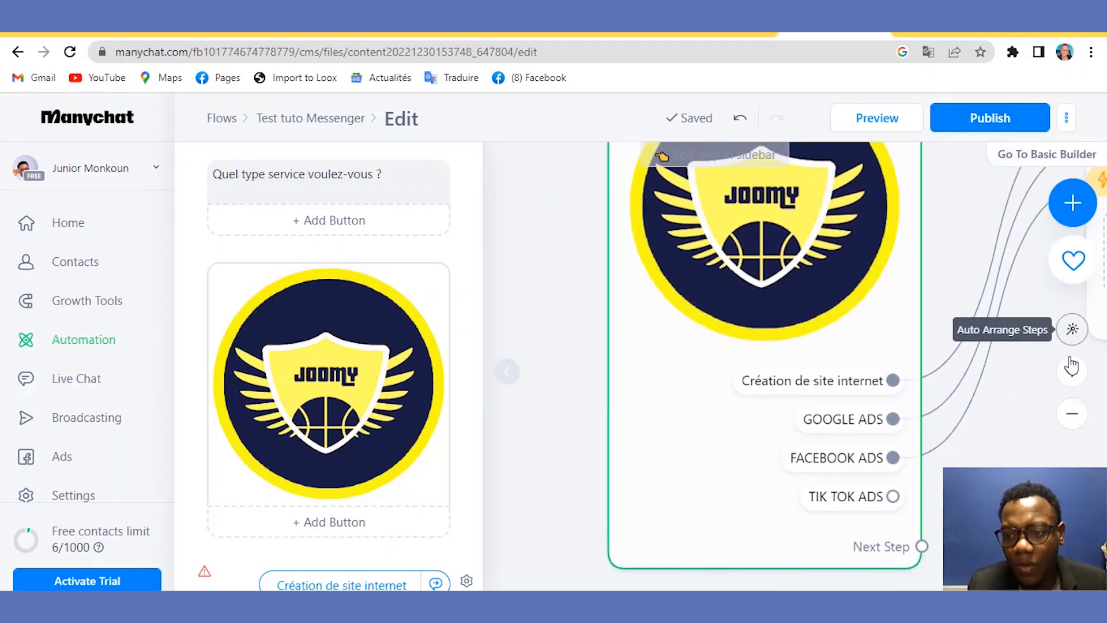
{"action": "left_click", "coordinate": [1072, 413]}
{"action": "left_click", "coordinate": [1073, 416]}
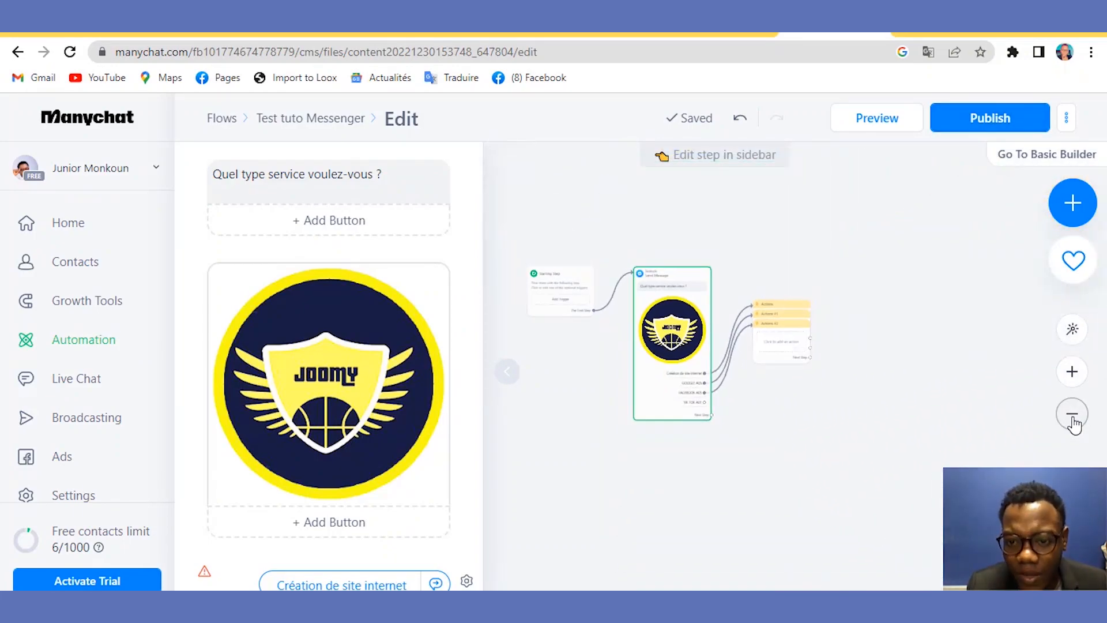
{"action": "left_click", "coordinate": [1071, 374]}
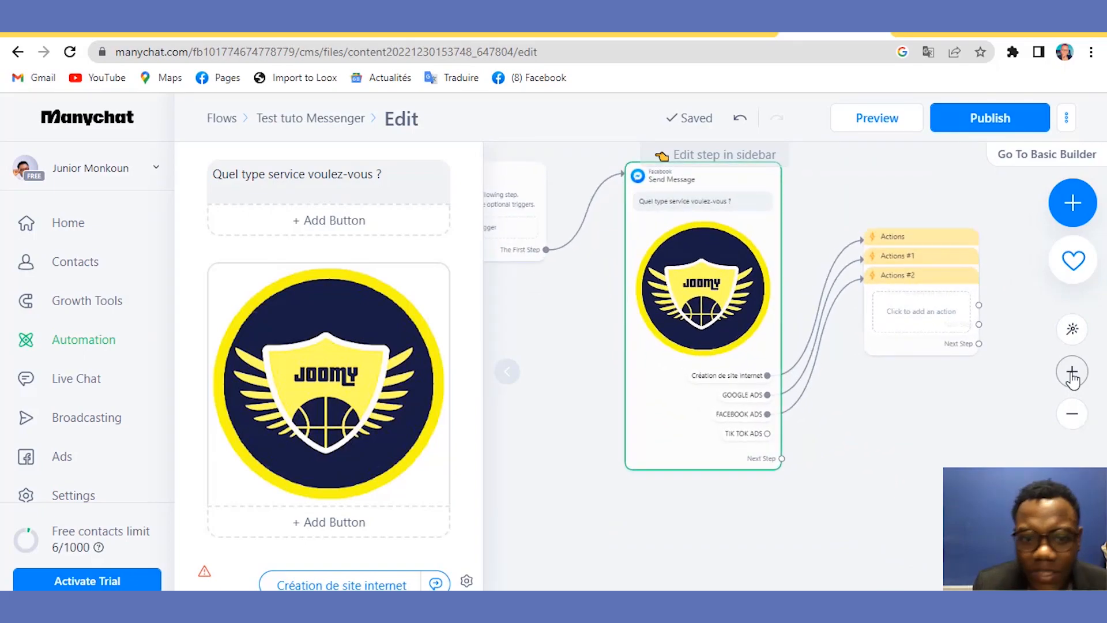
{"action": "left_click", "coordinate": [589, 434]}
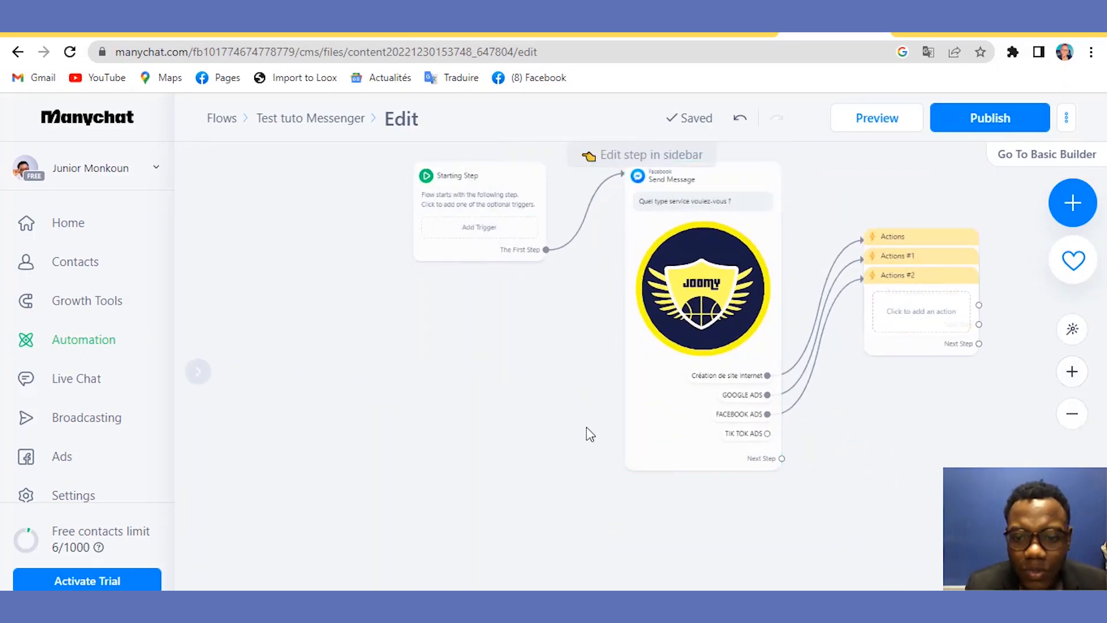
{"action": "left_click", "coordinate": [1072, 373]}
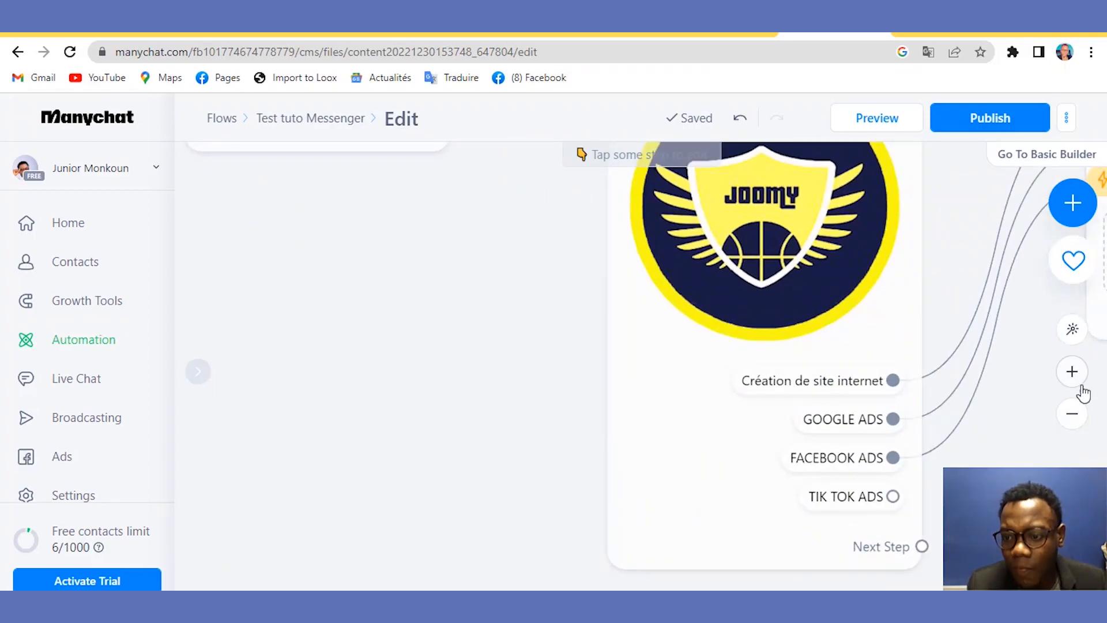
{"action": "left_click", "coordinate": [1072, 413]}
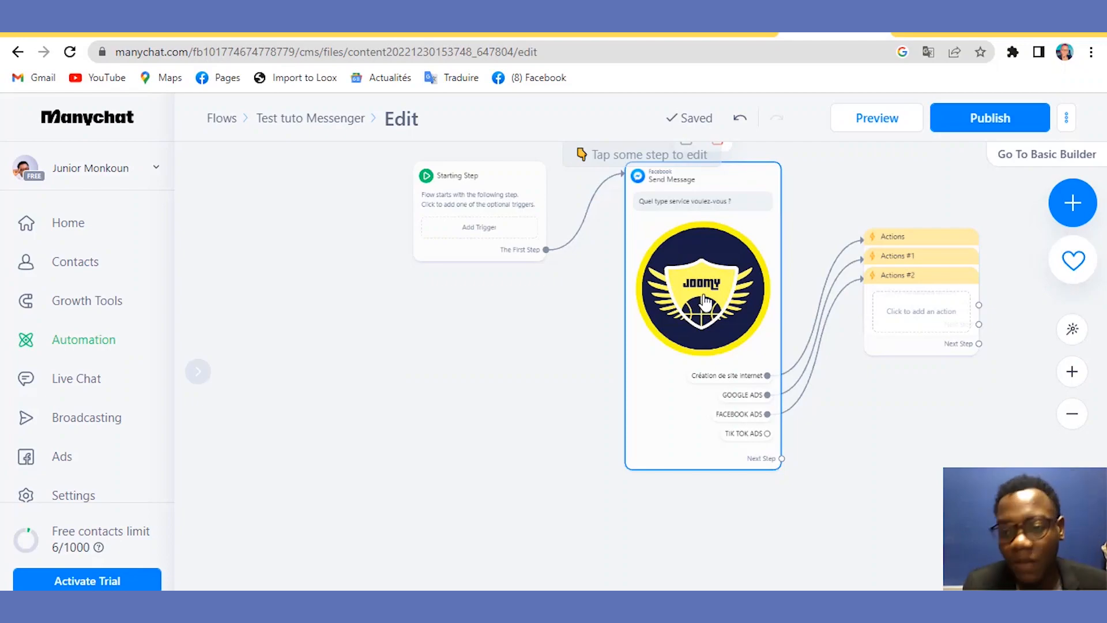
Reconnect the "Création de site internet" quick reply to a new Messenger message step instead of its Actions step.
{"action": "left_click", "coordinate": [767, 376]}
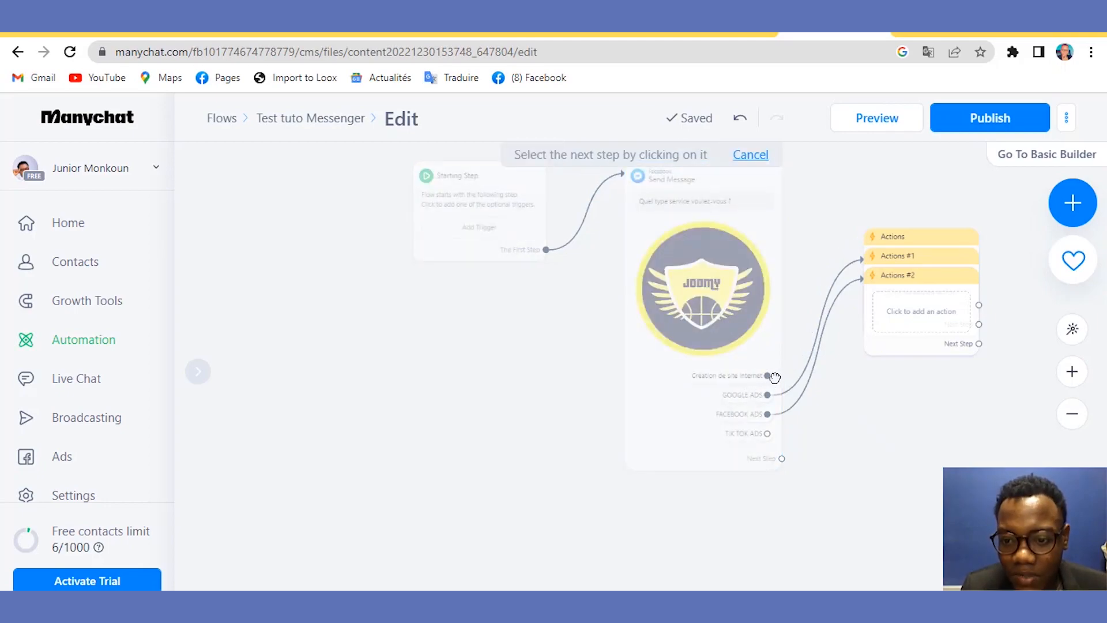
{"action": "left_click_drag", "start_coordinate": [774, 378], "coordinate": [659, 424]}
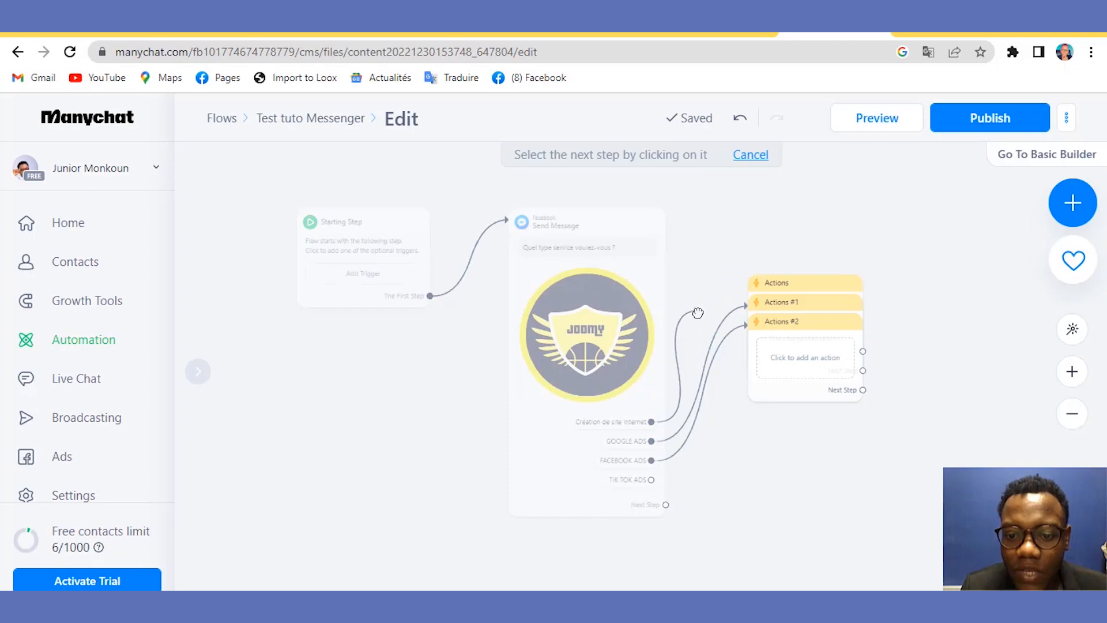
{"action": "left_click", "coordinate": [748, 259]}
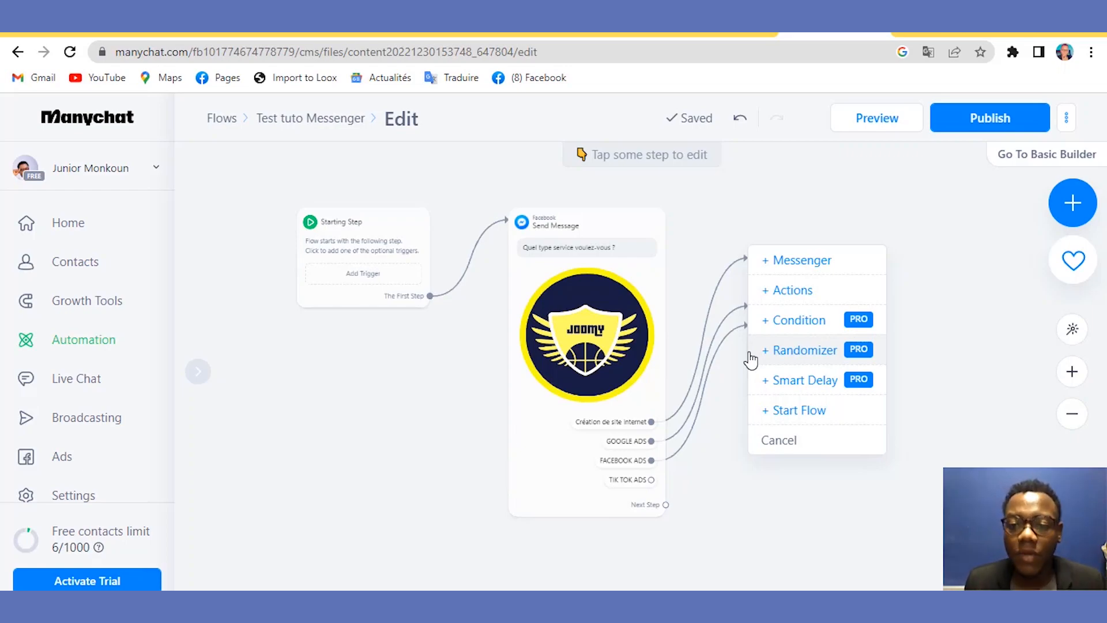
{"action": "left_click", "coordinate": [797, 264]}
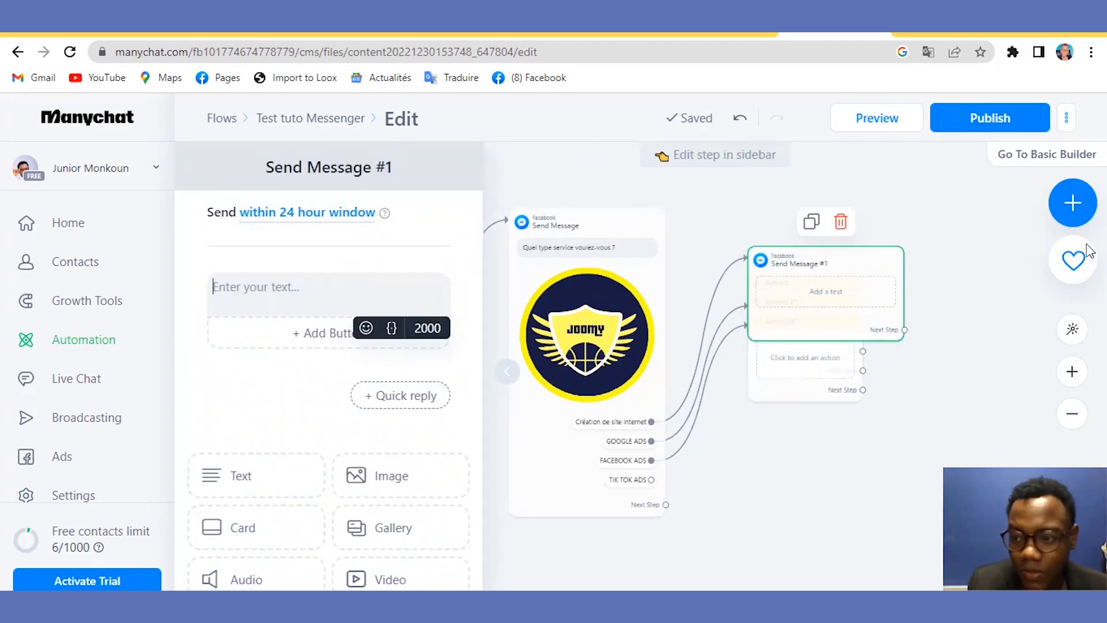
{"action": "left_click", "coordinate": [1074, 205]}
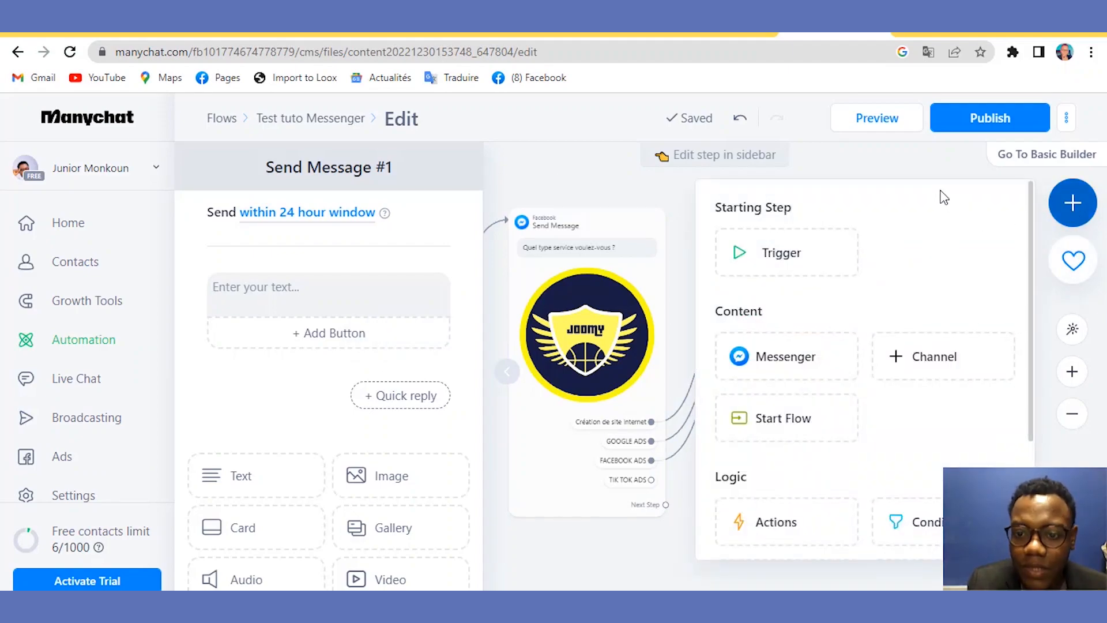
{"action": "left_click", "coordinate": [685, 250]}
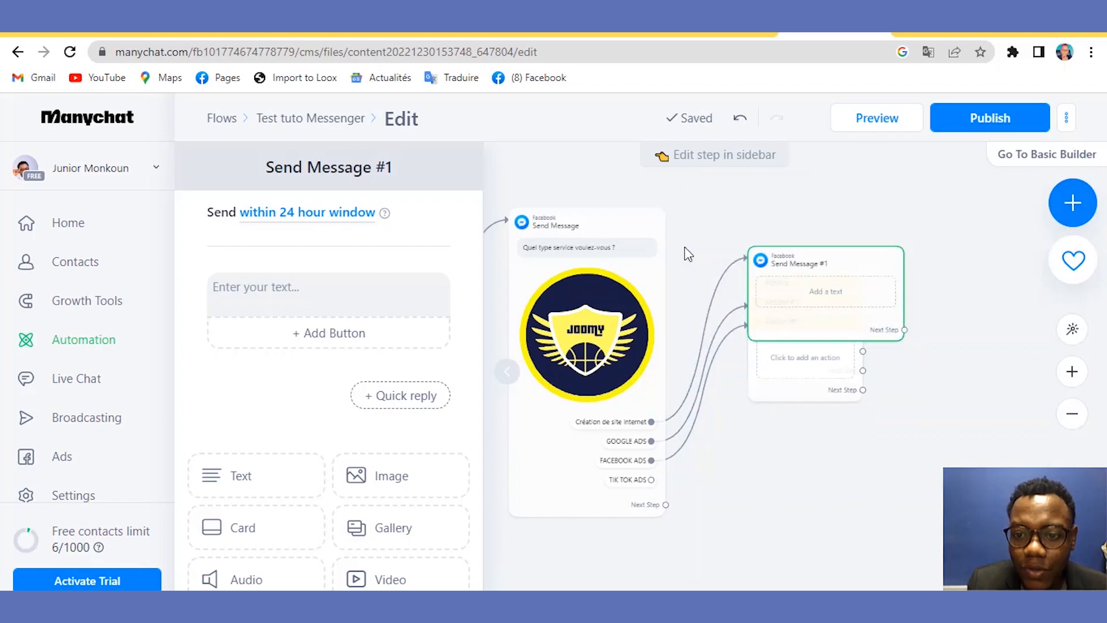
Enter "Quel type de site internet ?" as the text of the Send Message #1 step.
{"action": "left_click", "coordinate": [798, 292]}
{"action": "left_click", "coordinate": [292, 287]}
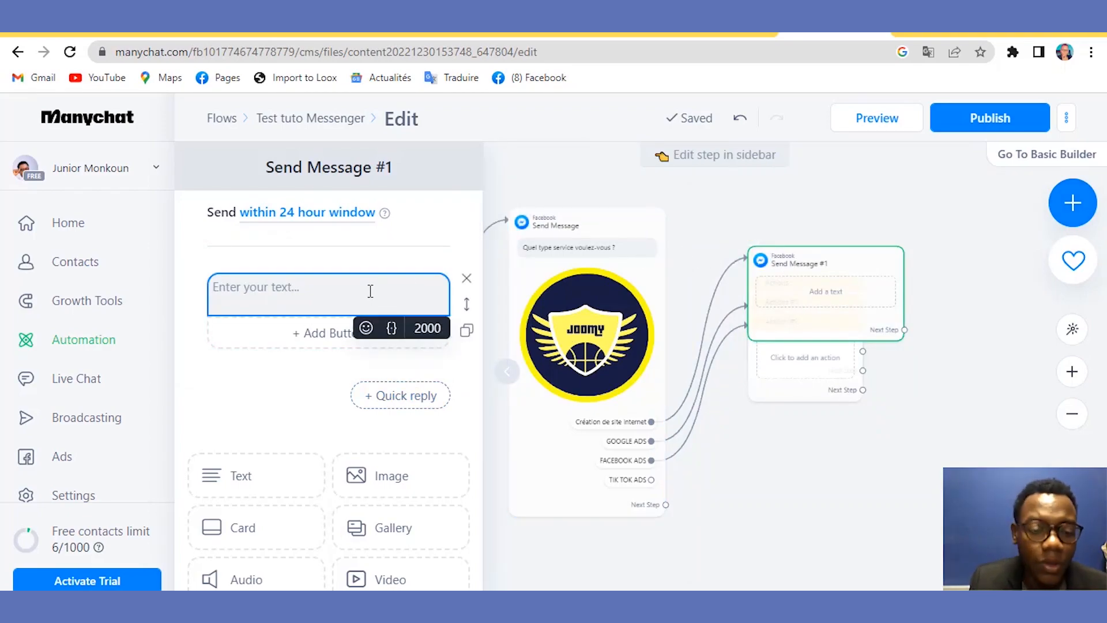
{"action": "type", "text": "q"}
{"action": "key", "text": "BackSpace"}
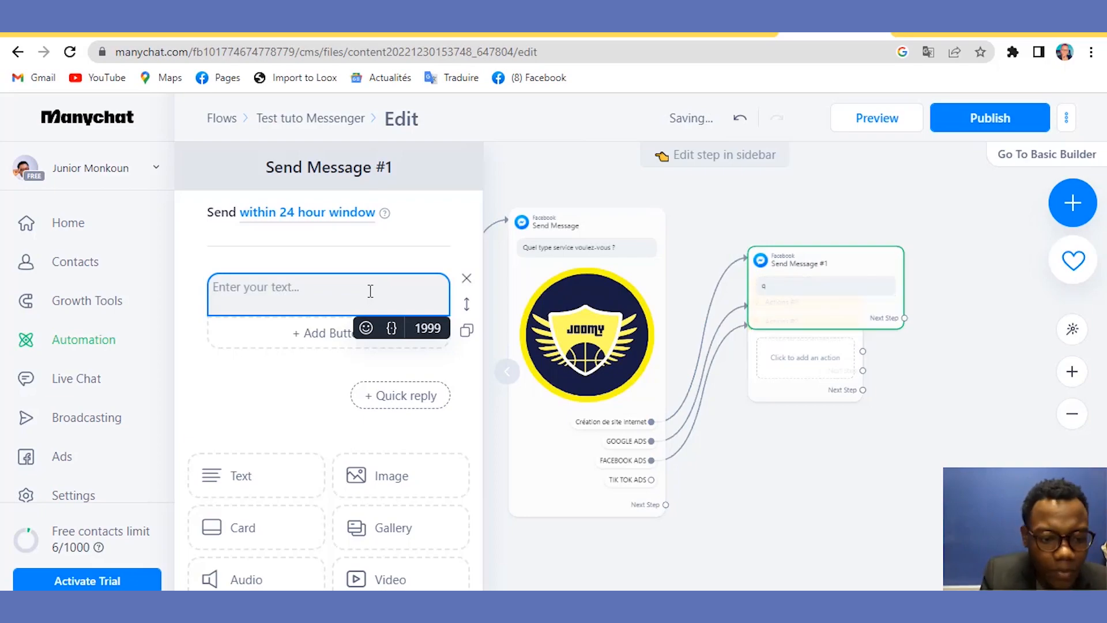
{"action": "type", "text": "q"}
{"action": "key", "text": "BackSpace"}
{"action": "type", "text": "Q"}
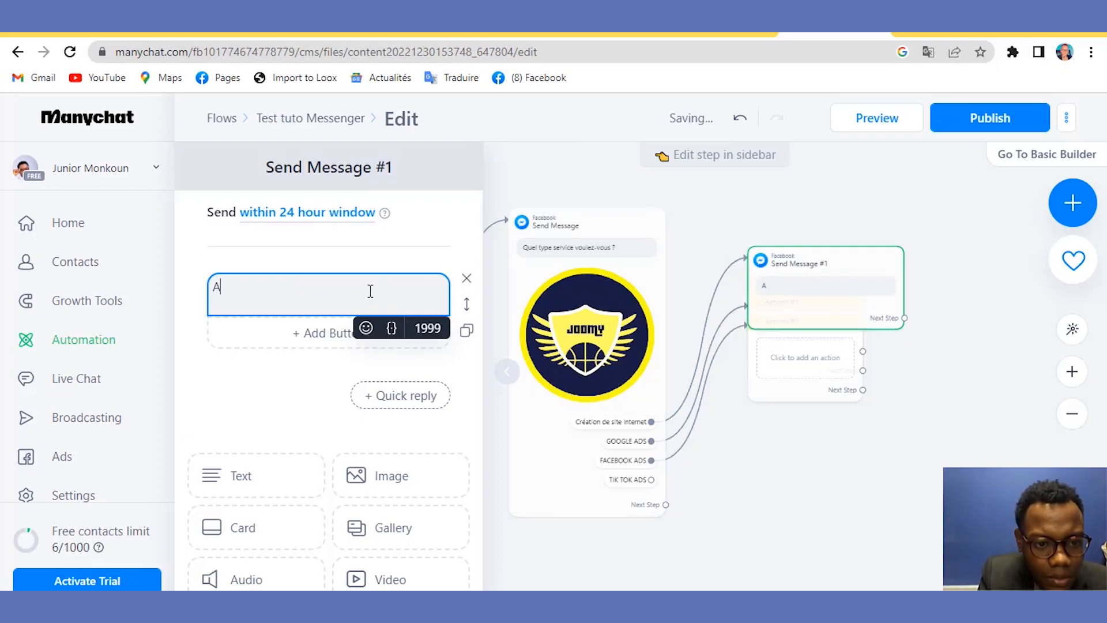
{"action": "key", "text": "BackSpace"}
{"action": "type", "text": "Quel"}
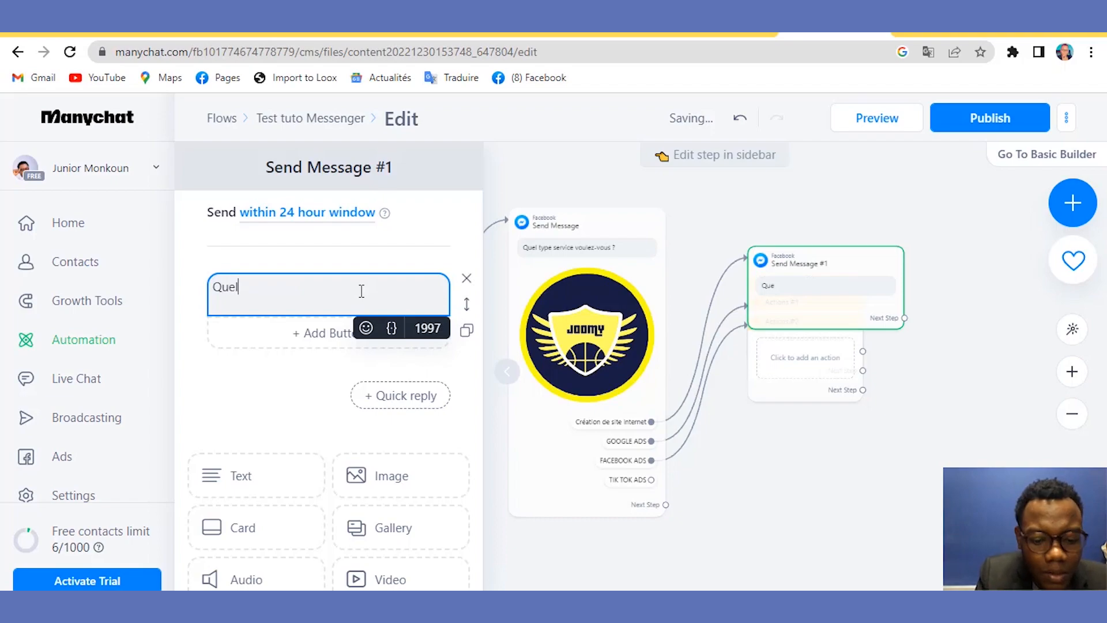
{"action": "type", "text": " type"}
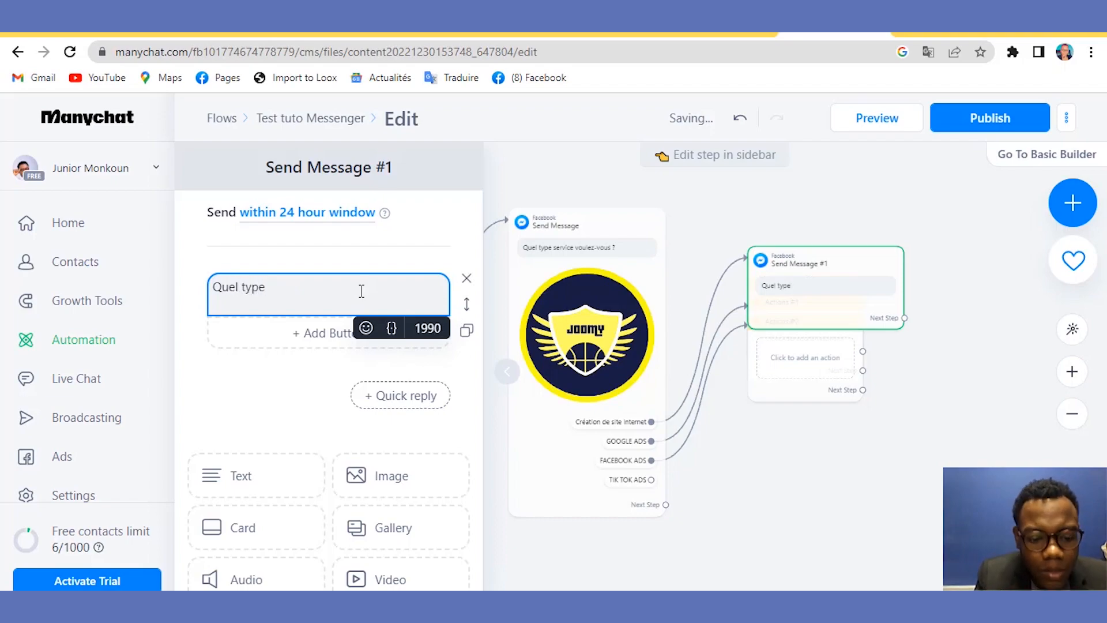
{"action": "type", "text": " de siye"}
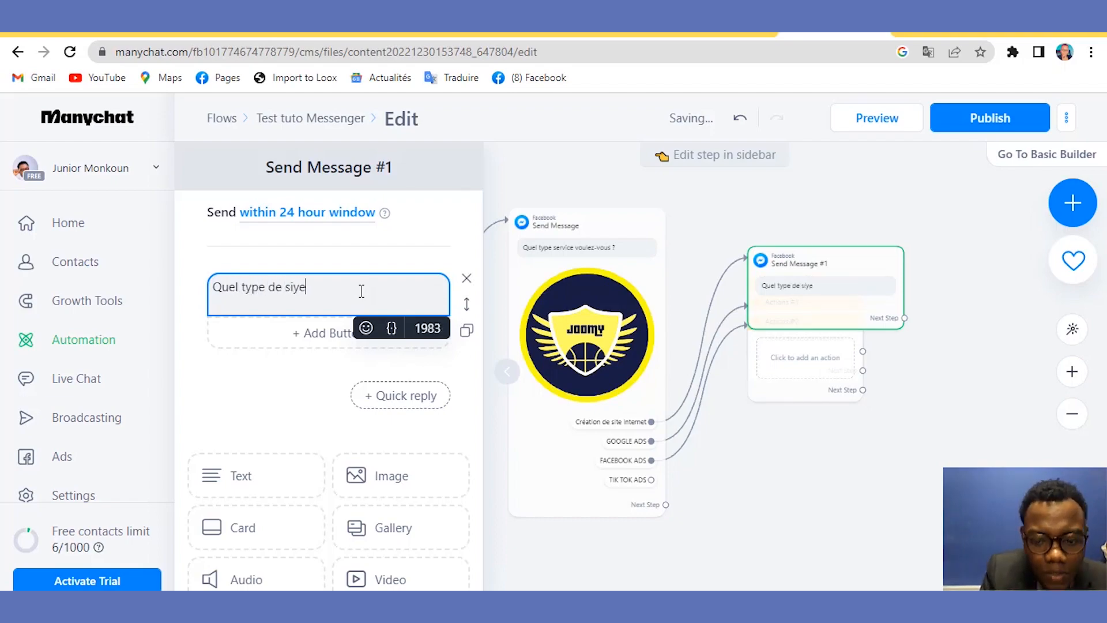
{"action": "key", "text": "BackSpace"}
{"action": "key", "text": "BackSpace"}
{"action": "type", "text": "te "}
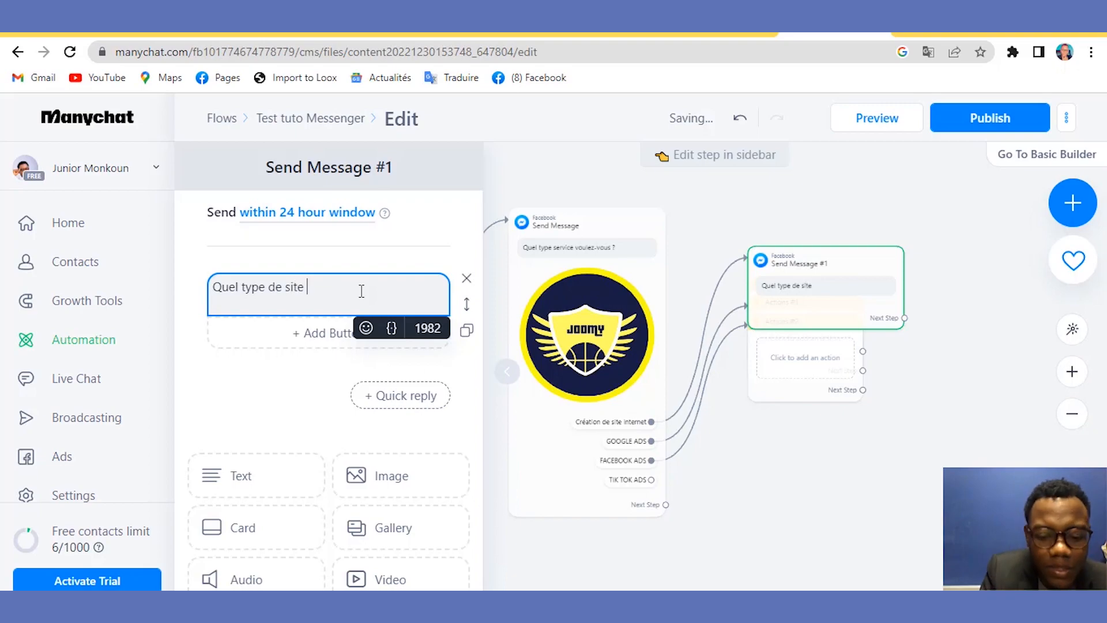
{"action": "type", "text": "internet"}
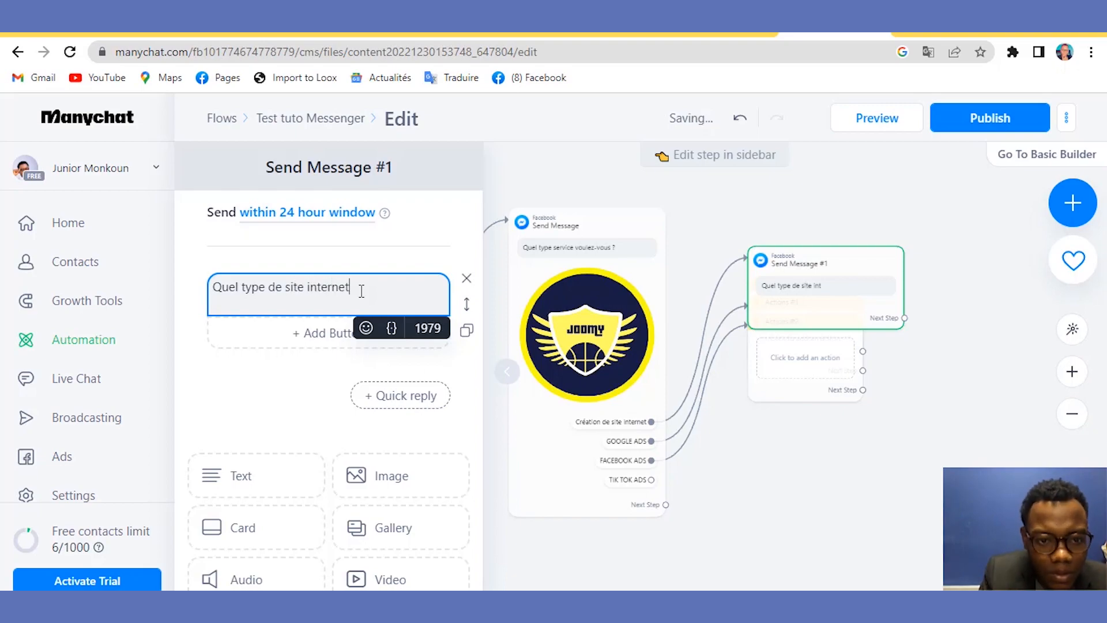
{"action": "type", "text": " ?"}
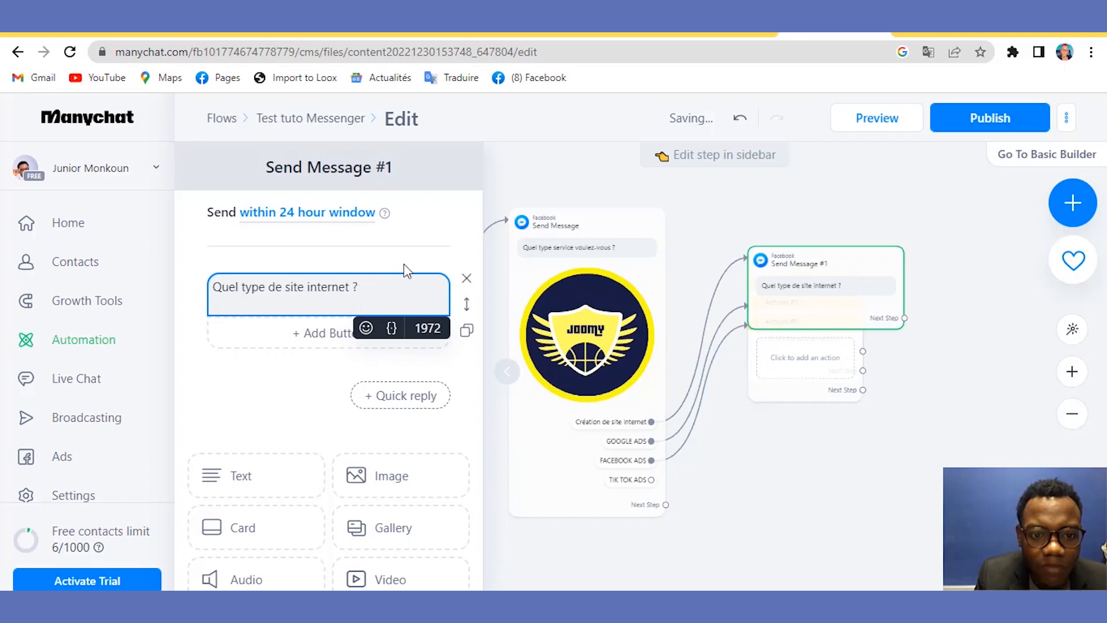
{"action": "left_click", "coordinate": [404, 264]}
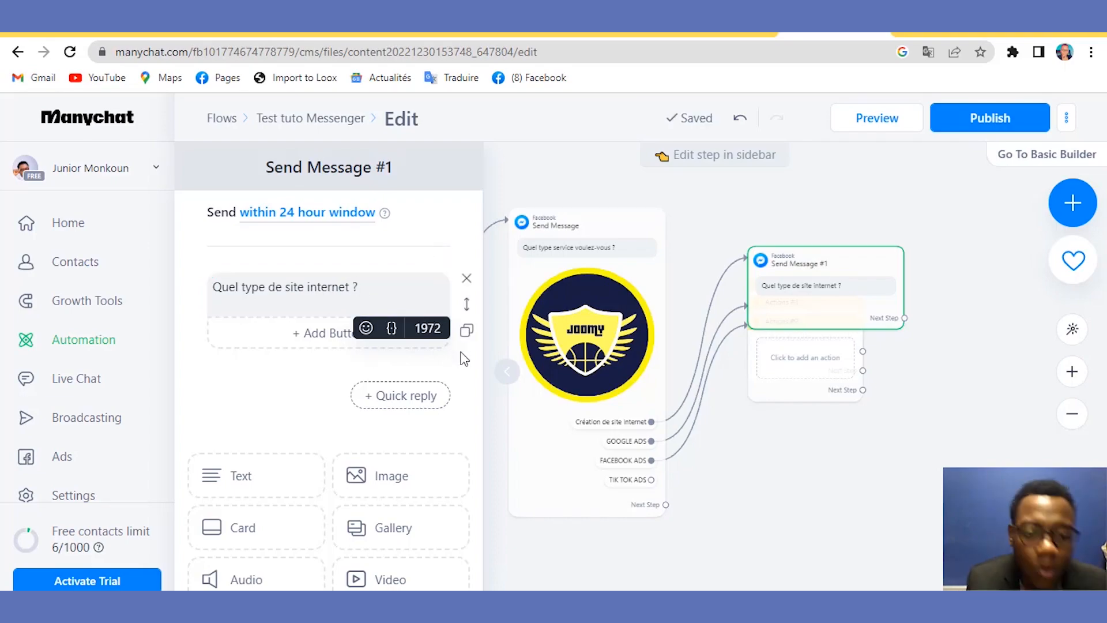
Add a quick reply labelled "Site E-commerce" to Send Message #1, with Perform Actions as its action.
{"action": "left_click", "coordinate": [427, 399]}
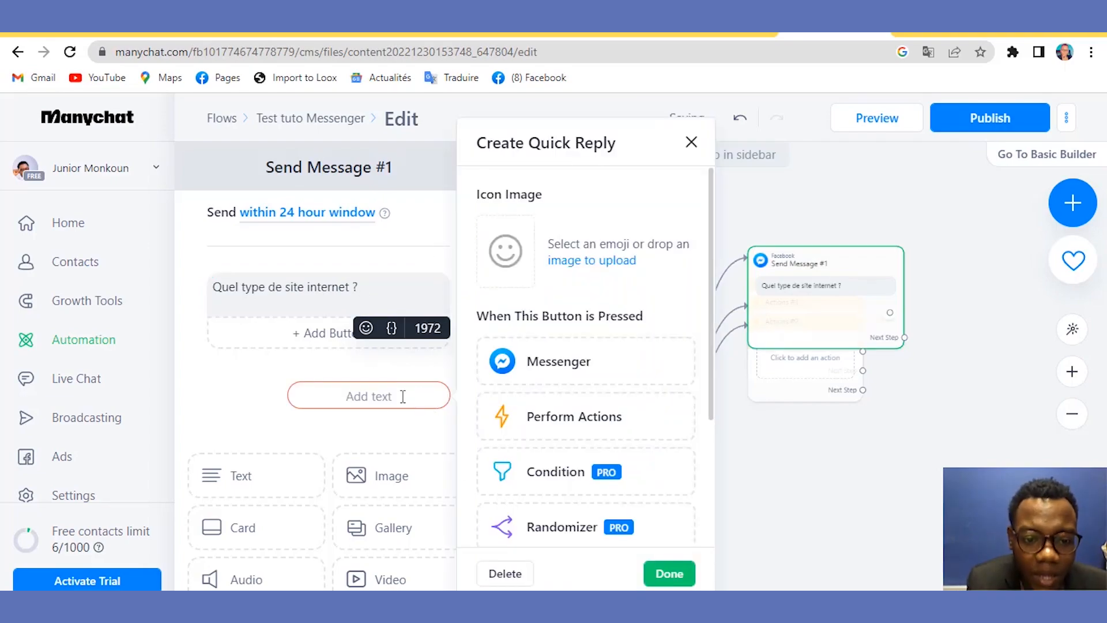
{"action": "left_click", "coordinate": [403, 396]}
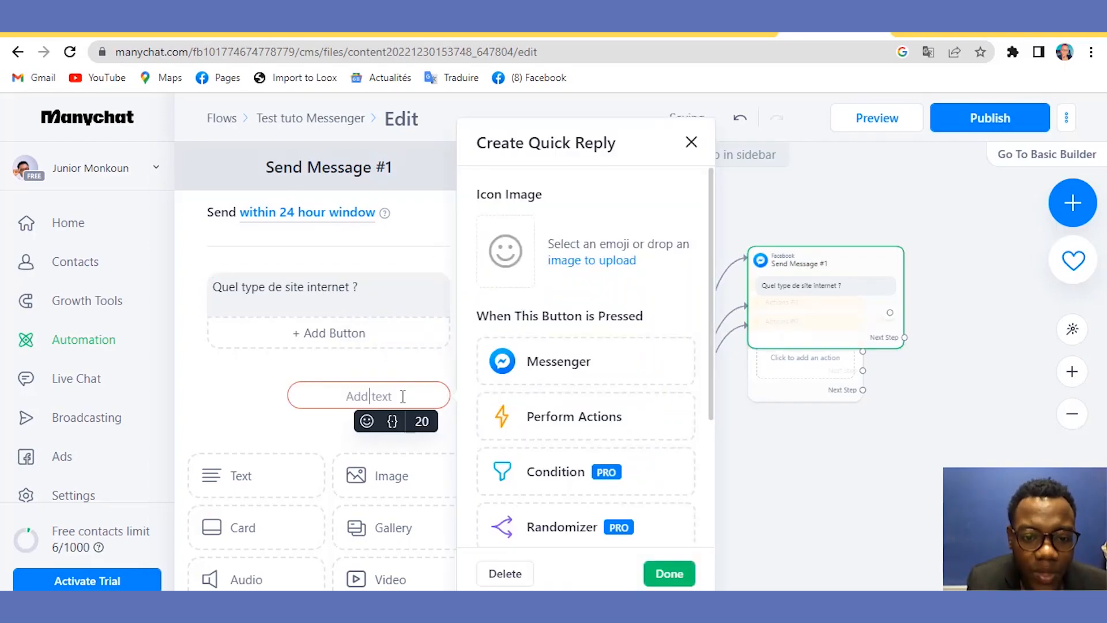
{"action": "left_click", "coordinate": [550, 428]}
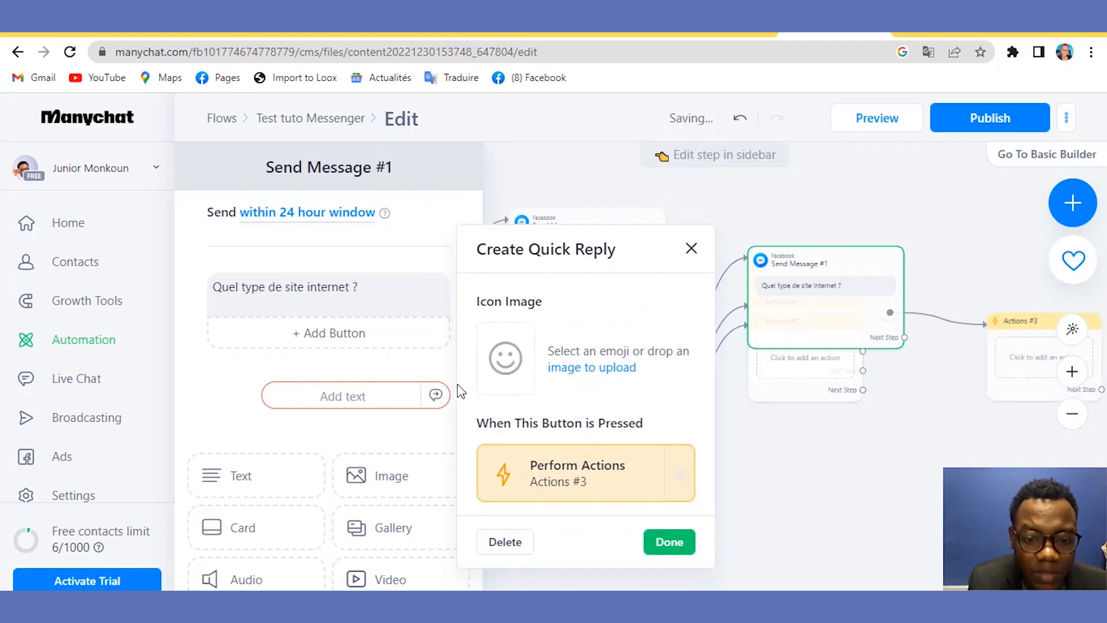
{"action": "left_click", "coordinate": [389, 391]}
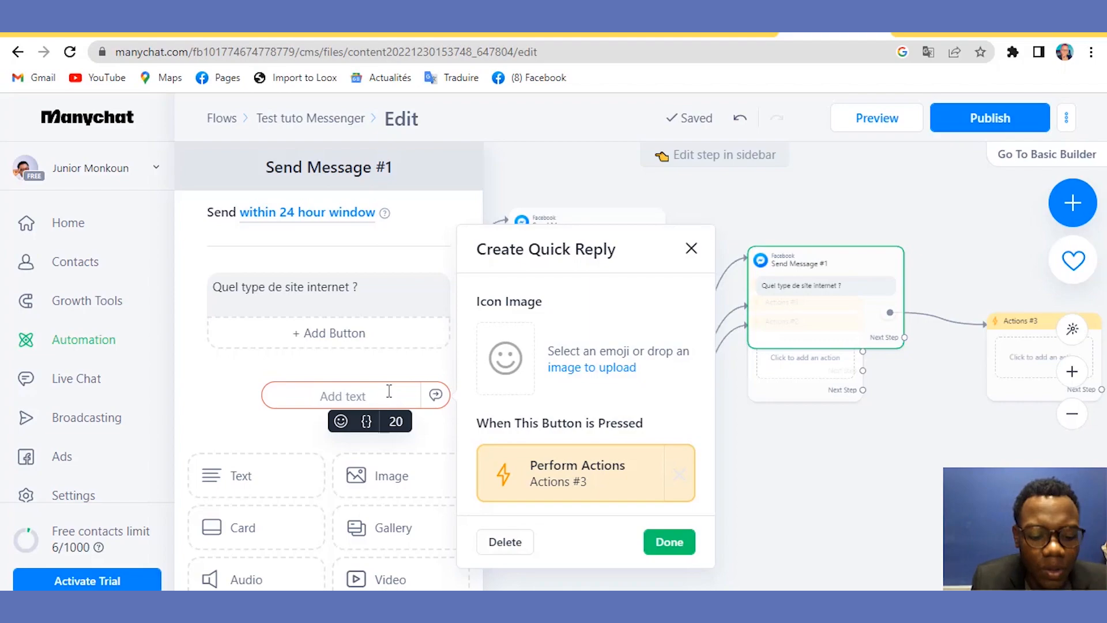
{"action": "type", "text": "s"}
{"action": "key", "text": "BackSpace"}
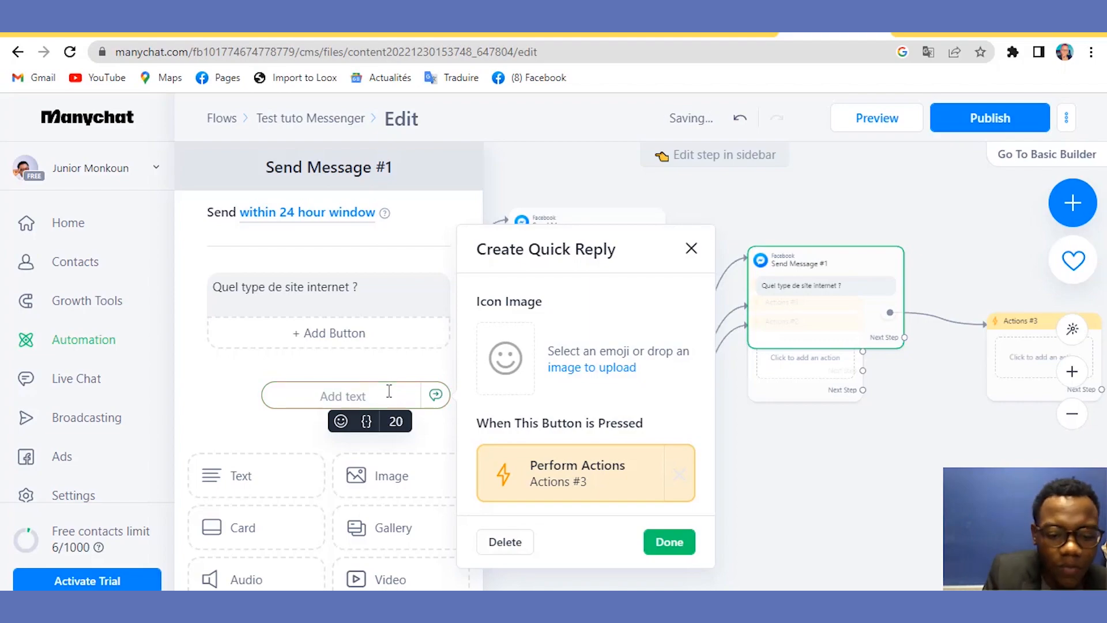
{"action": "type", "text": "s"}
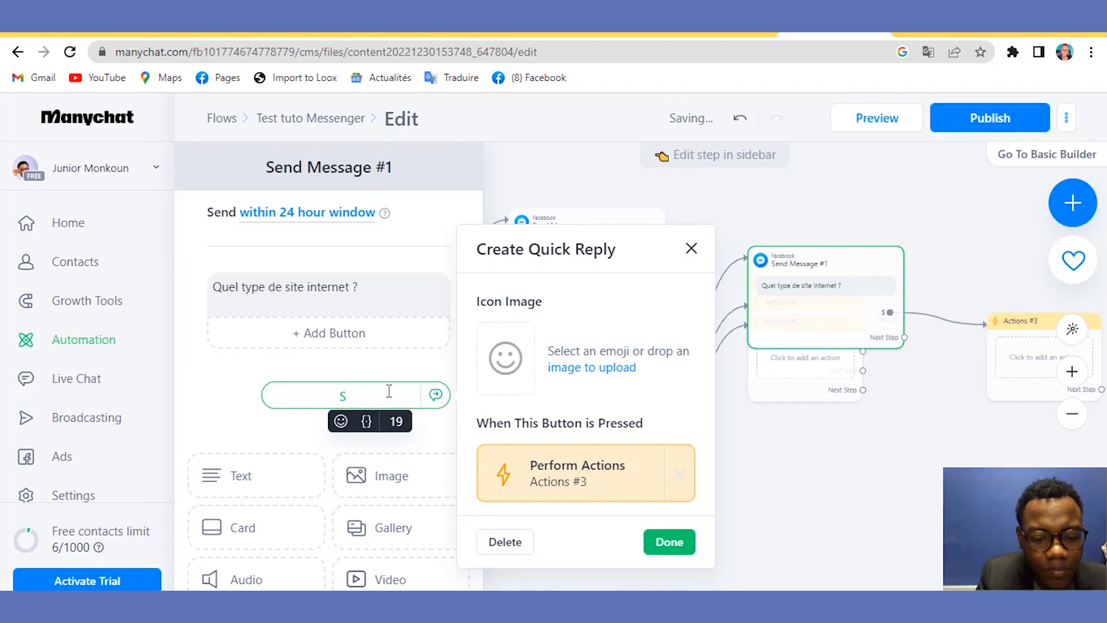
{"action": "type", "text": "ite "}
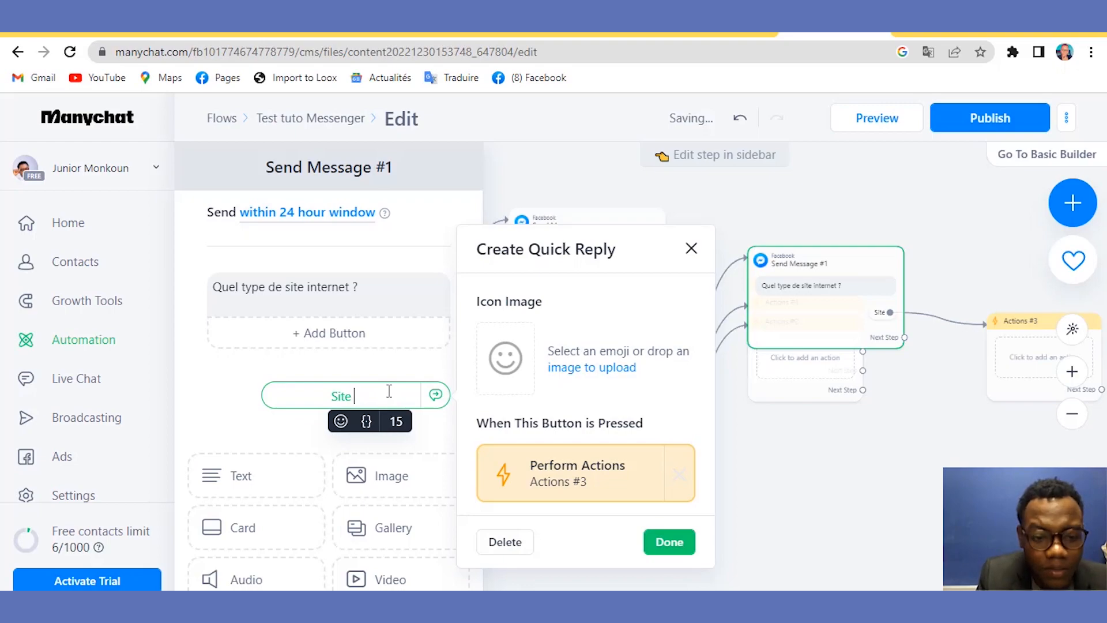
{"action": "type", "text": "E-com"}
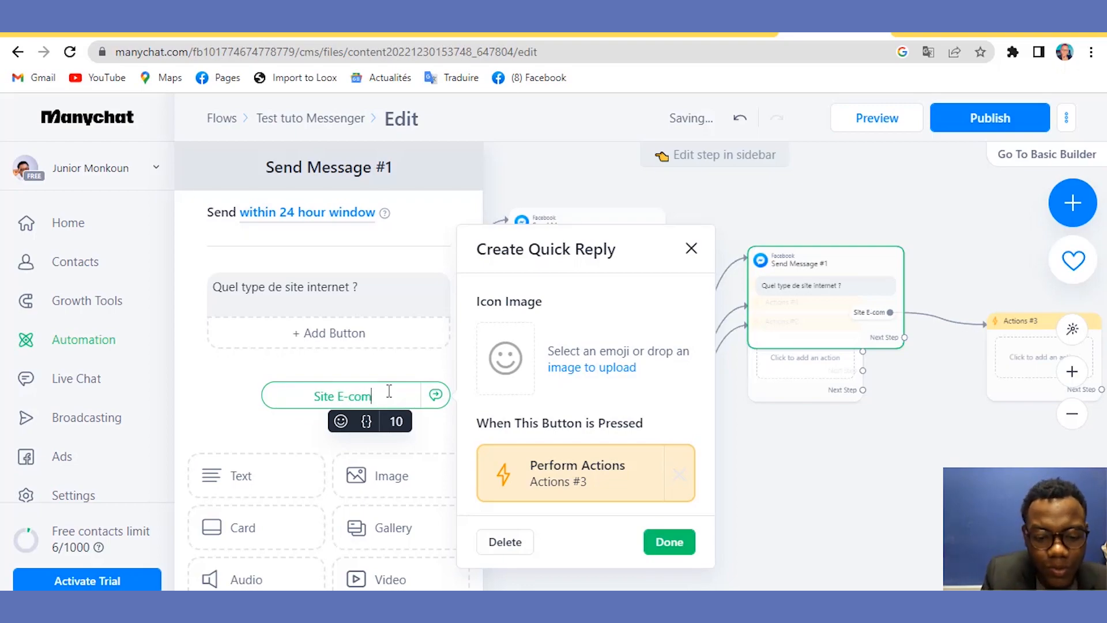
{"action": "type", "text": "merce"}
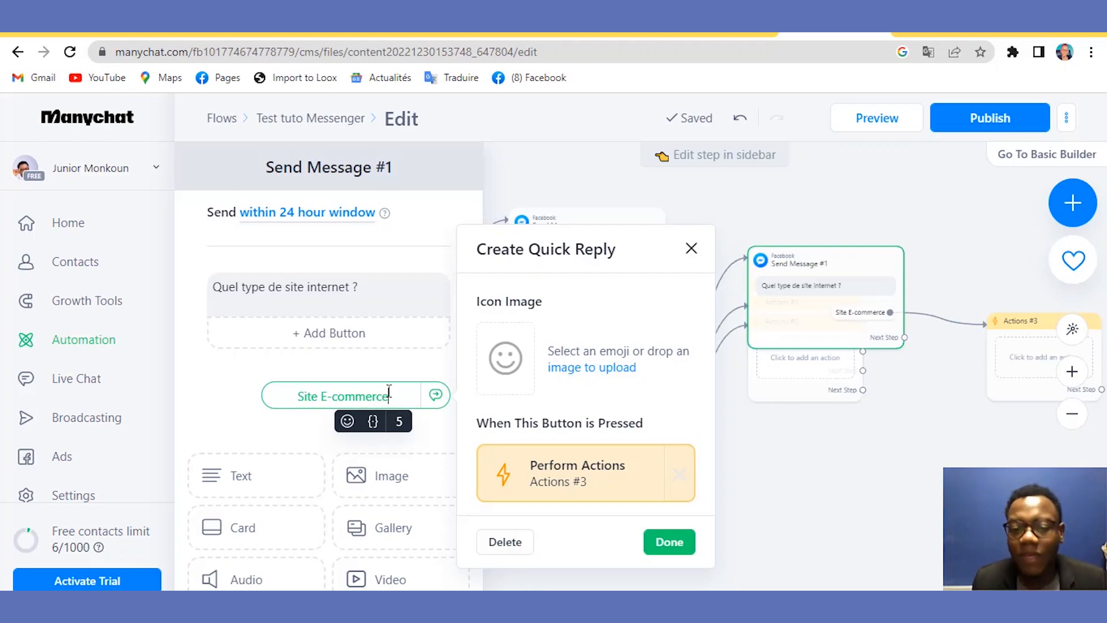
{"action": "left_click", "coordinate": [227, 399]}
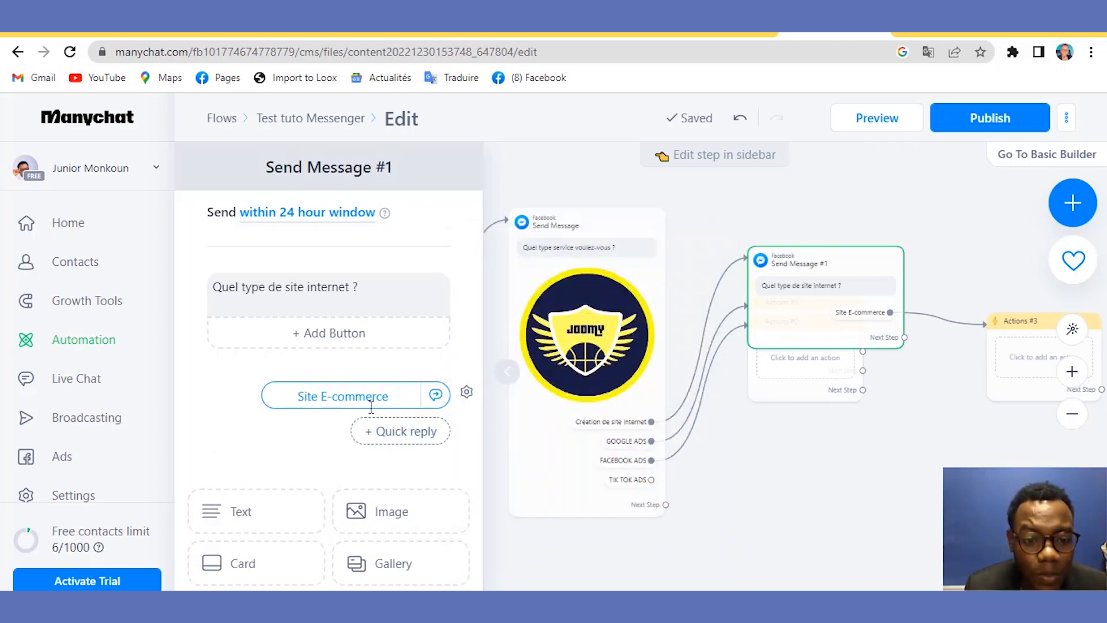
Add a second quick reply labelled "Site Vitrine" to Send Message #1, with Perform Actions as its action.
{"action": "left_click", "coordinate": [390, 432]}
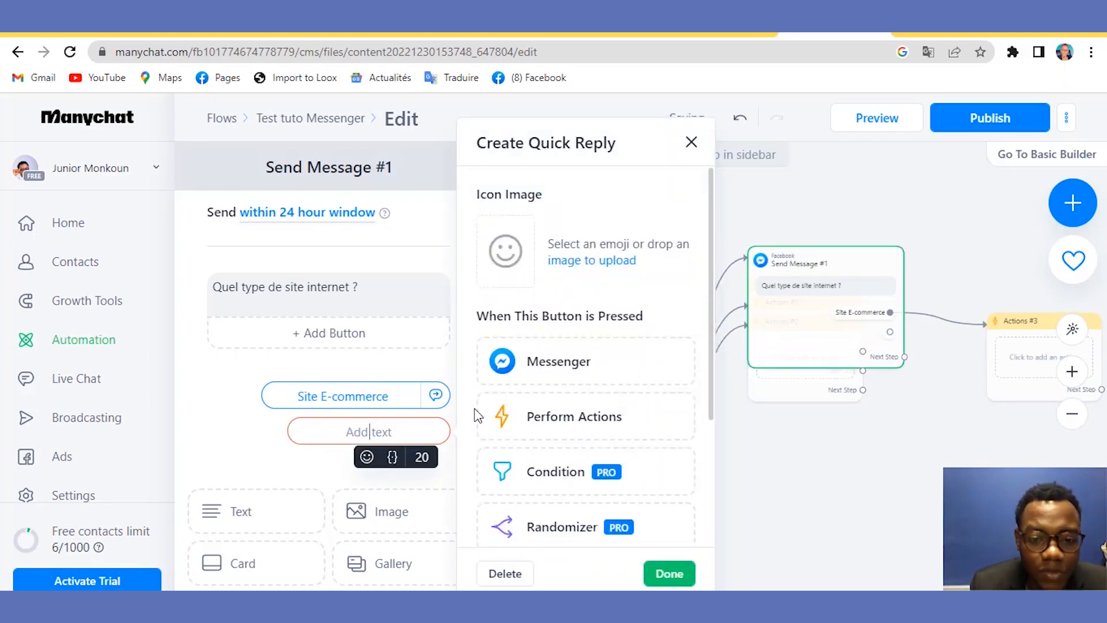
{"action": "left_click", "coordinate": [519, 421]}
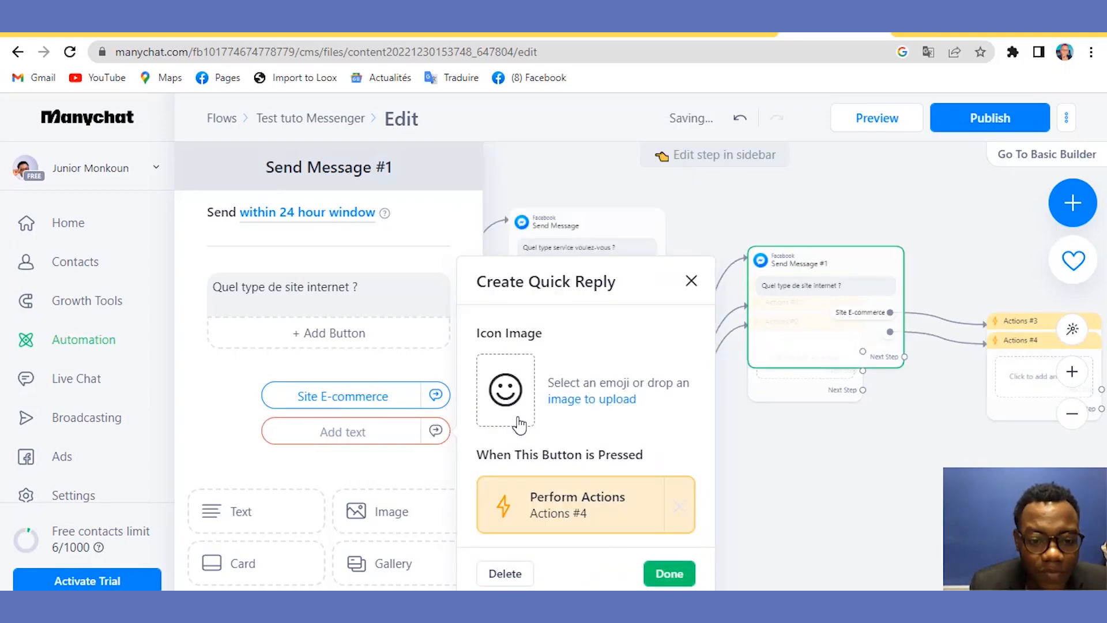
{"action": "left_click", "coordinate": [378, 426]}
{"action": "type", "text": "S"}
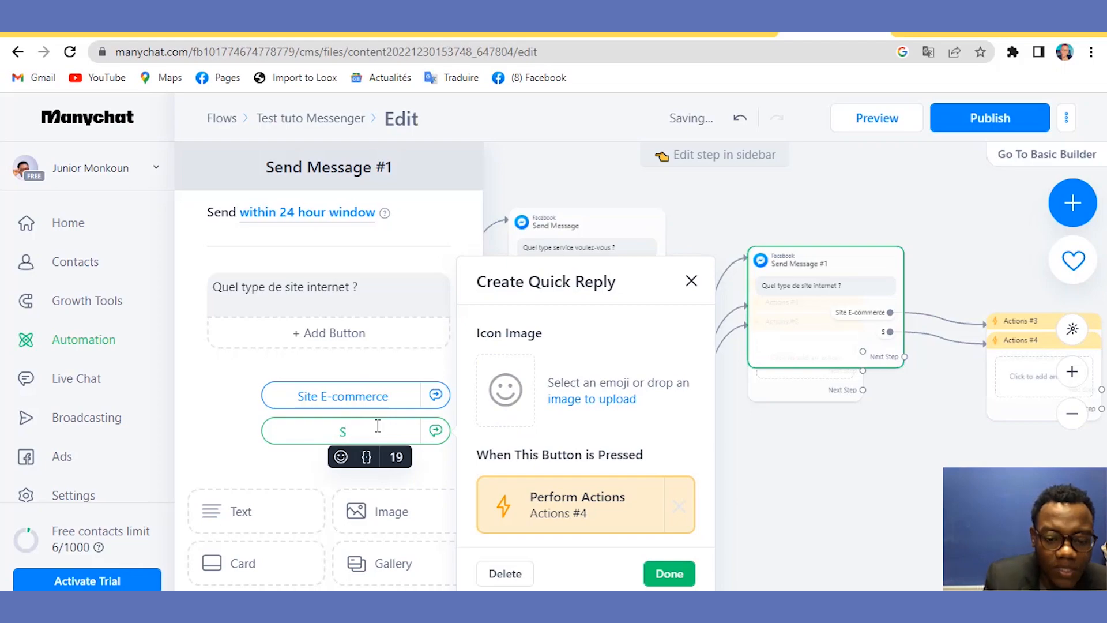
{"action": "type", "text": "ite Vit"}
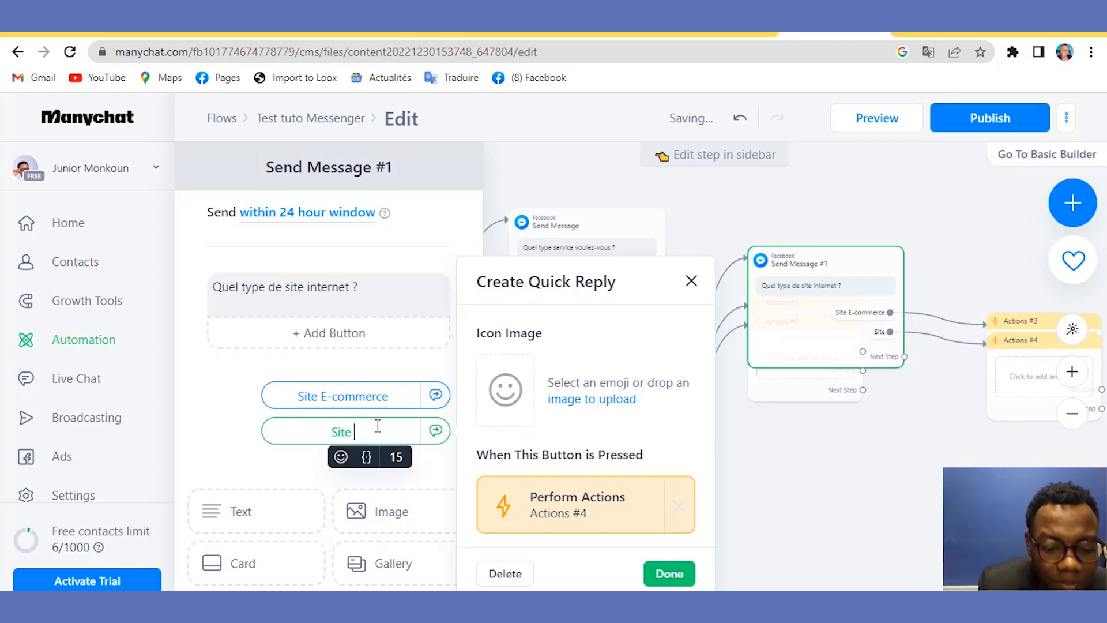
{"action": "type", "text": "rine"}
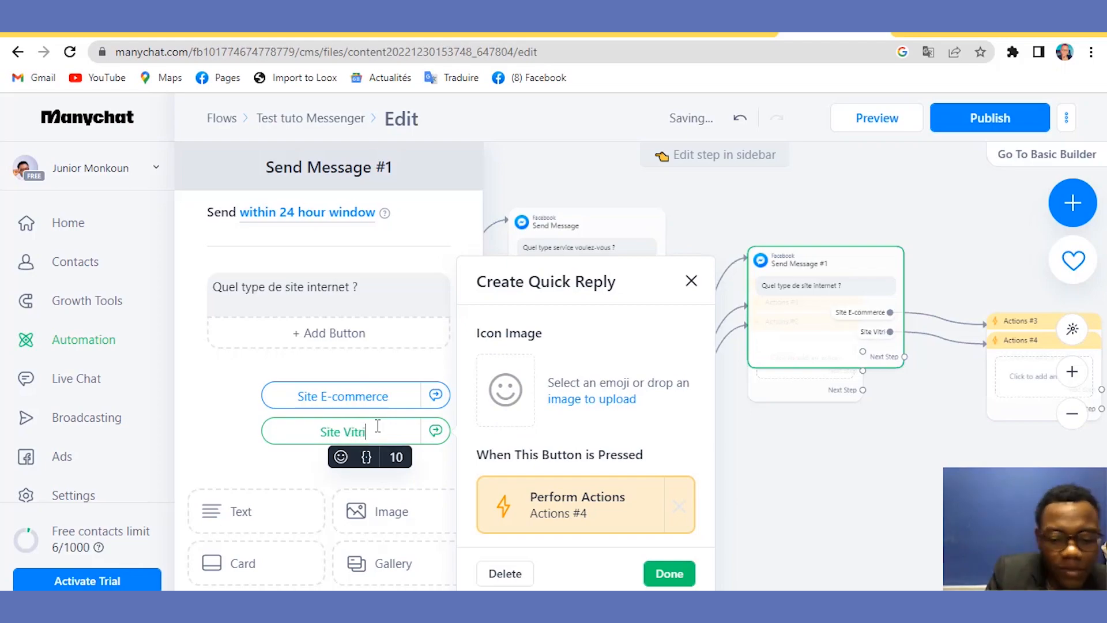
{"action": "left_click", "coordinate": [238, 434]}
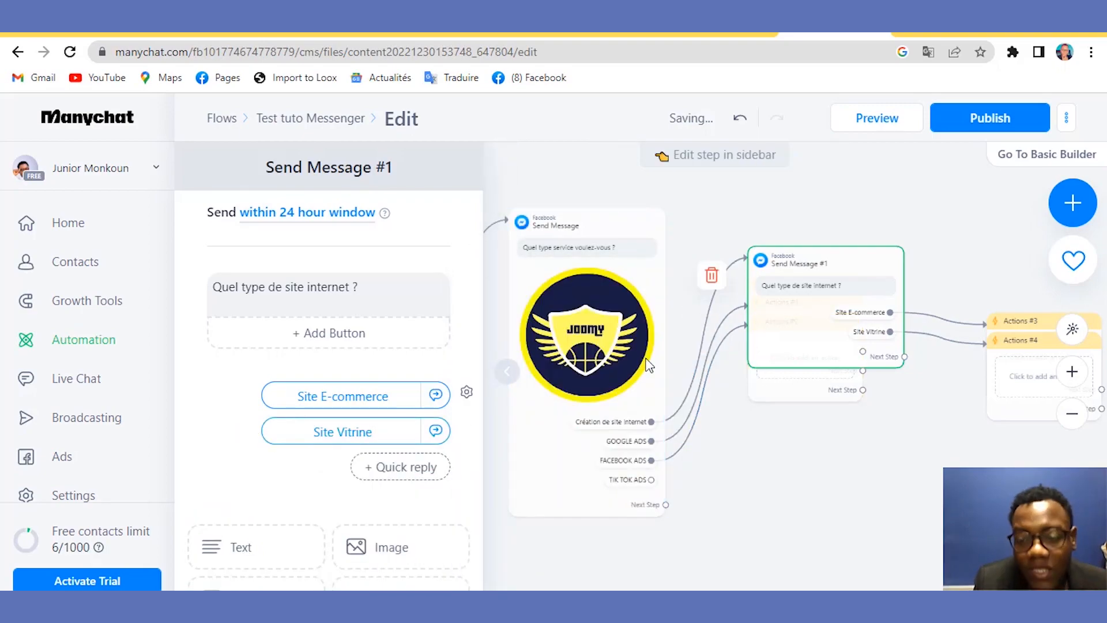
Reconnect the "Site E-commerce" quick reply to a new Messenger message step instead of its Actions step.
{"action": "left_click", "coordinate": [626, 427]}
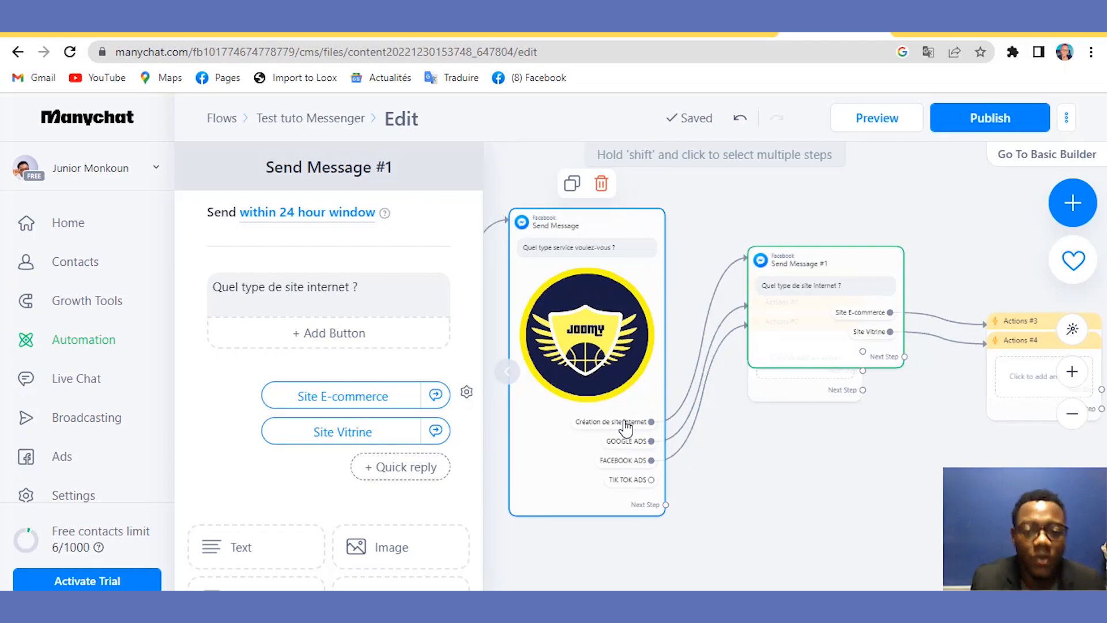
{"action": "left_click", "coordinate": [814, 527]}
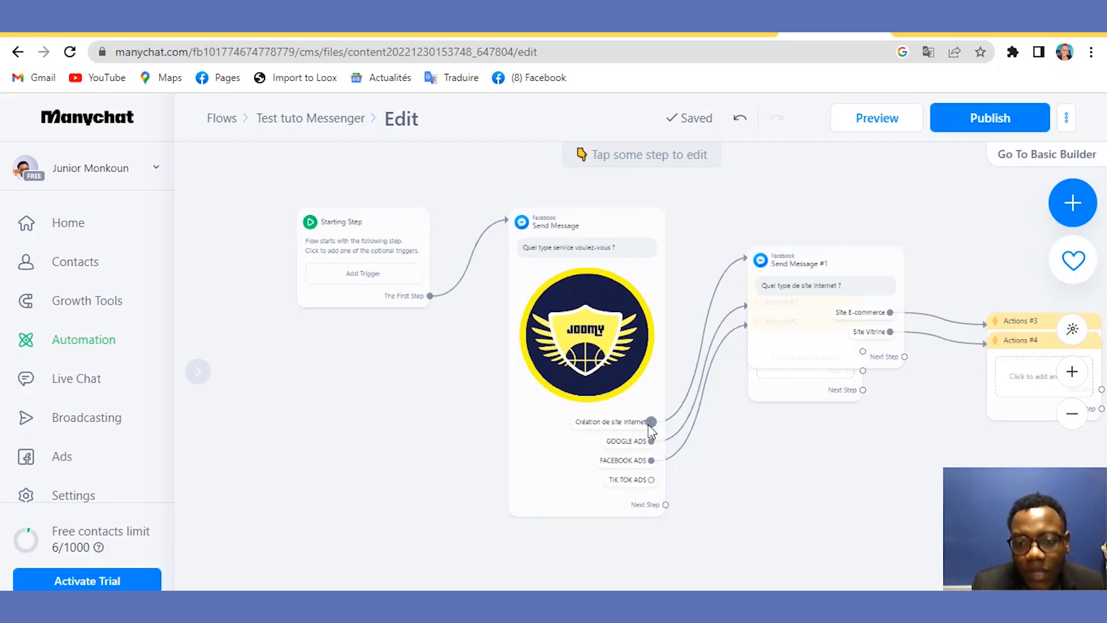
{"action": "left_click", "coordinate": [777, 301]}
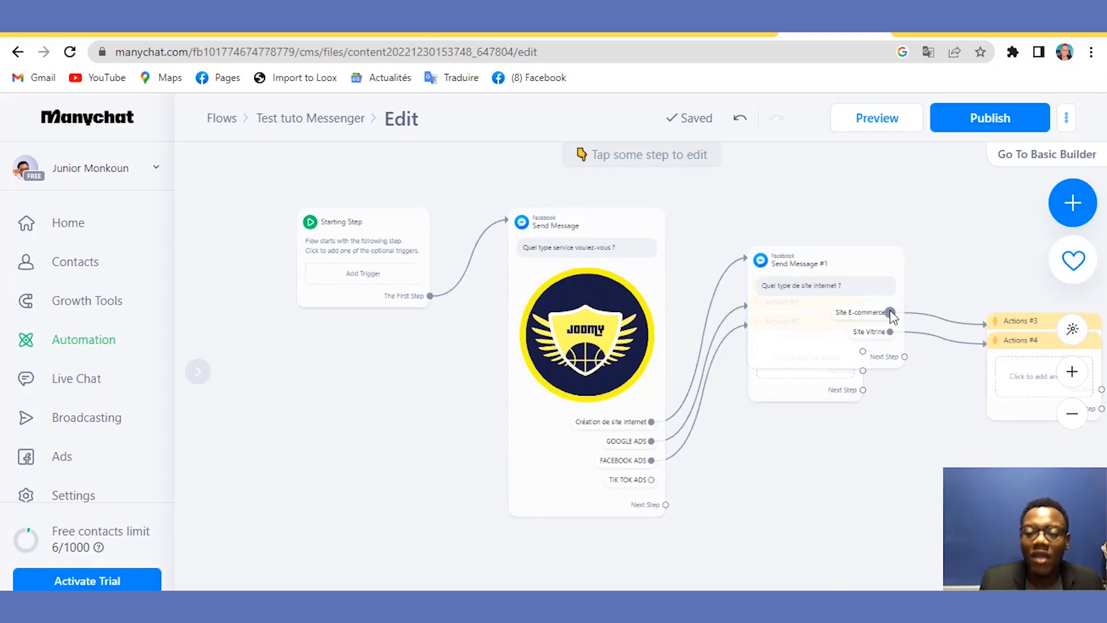
{"action": "left_click_drag", "start_coordinate": [891, 312], "coordinate": [948, 225]}
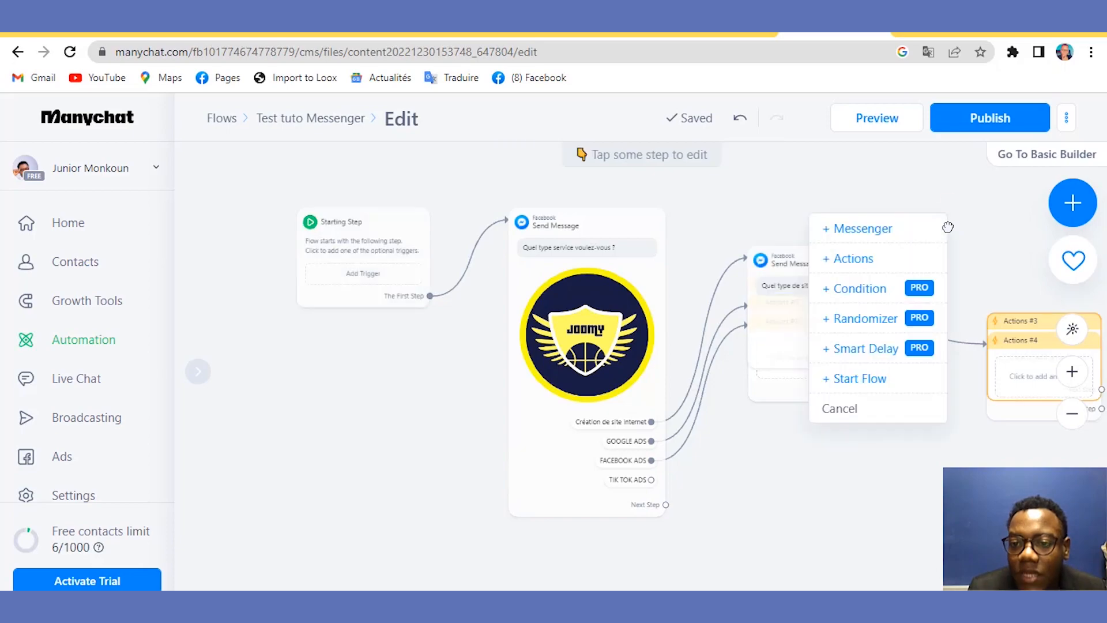
{"action": "left_click", "coordinate": [909, 255]}
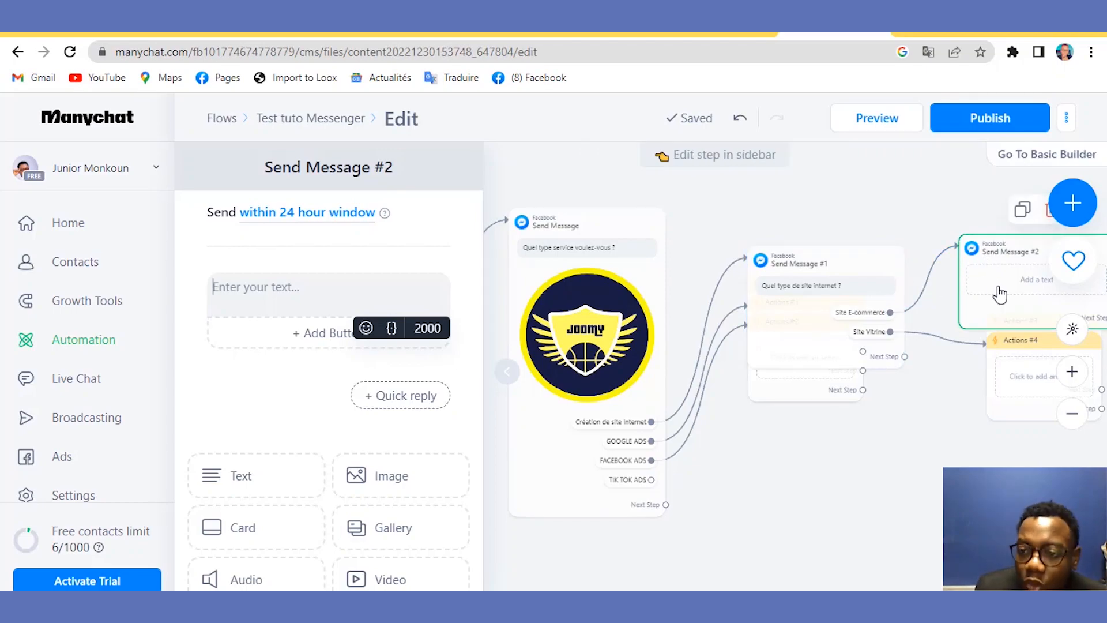
Enter "Veuillez visiter ce site internet" as the text of the Send Message #2 step.
{"action": "left_click", "coordinate": [271, 295]}
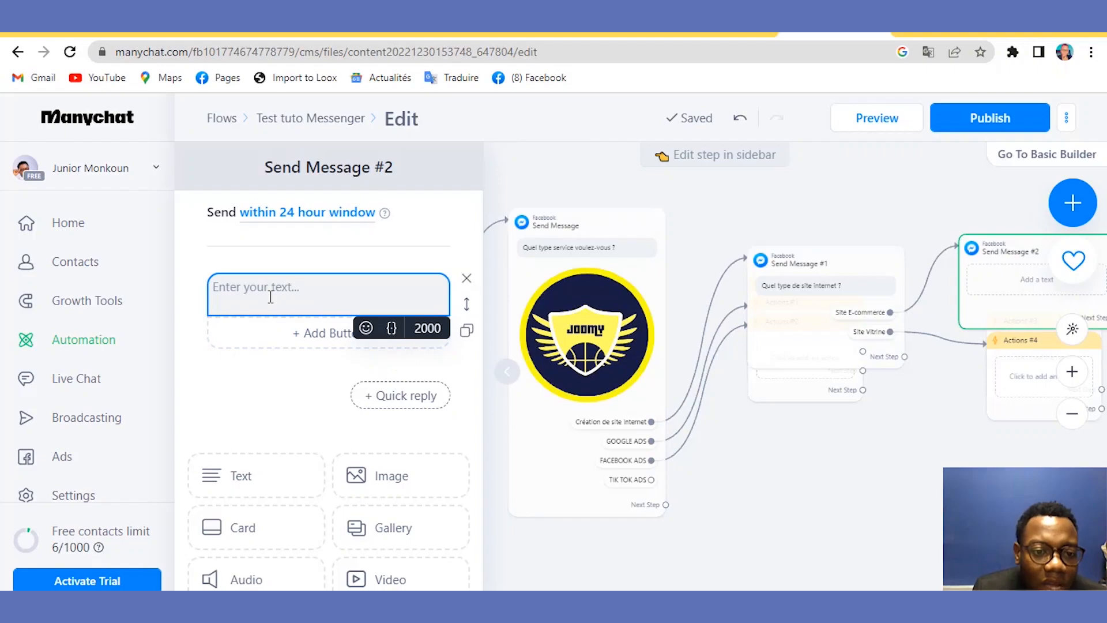
{"action": "type", "text": "V"}
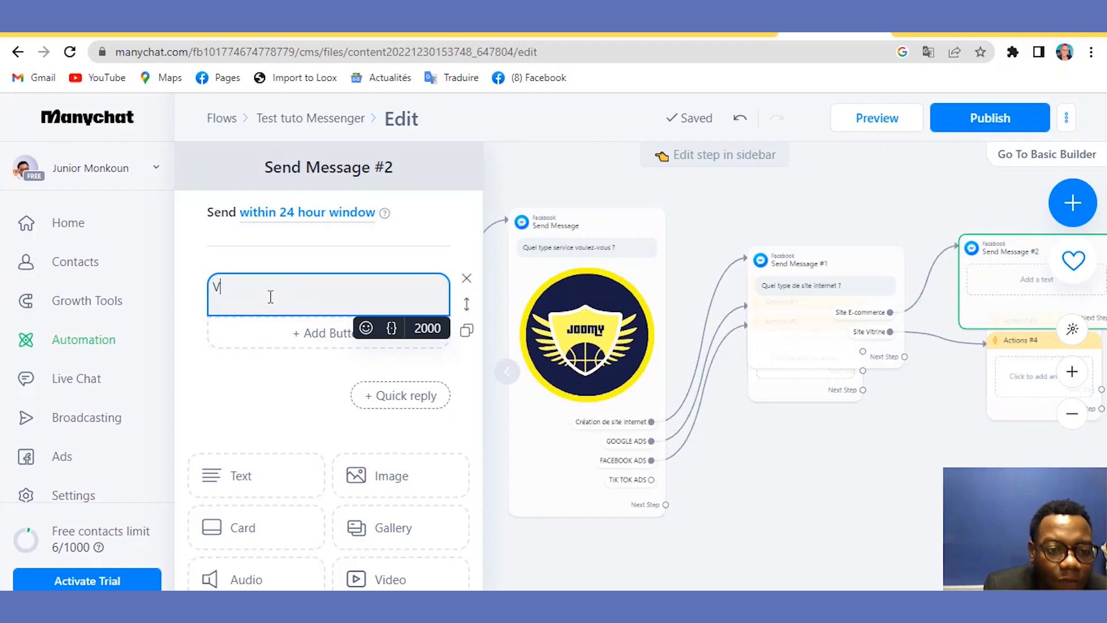
{"action": "type", "text": "euill"}
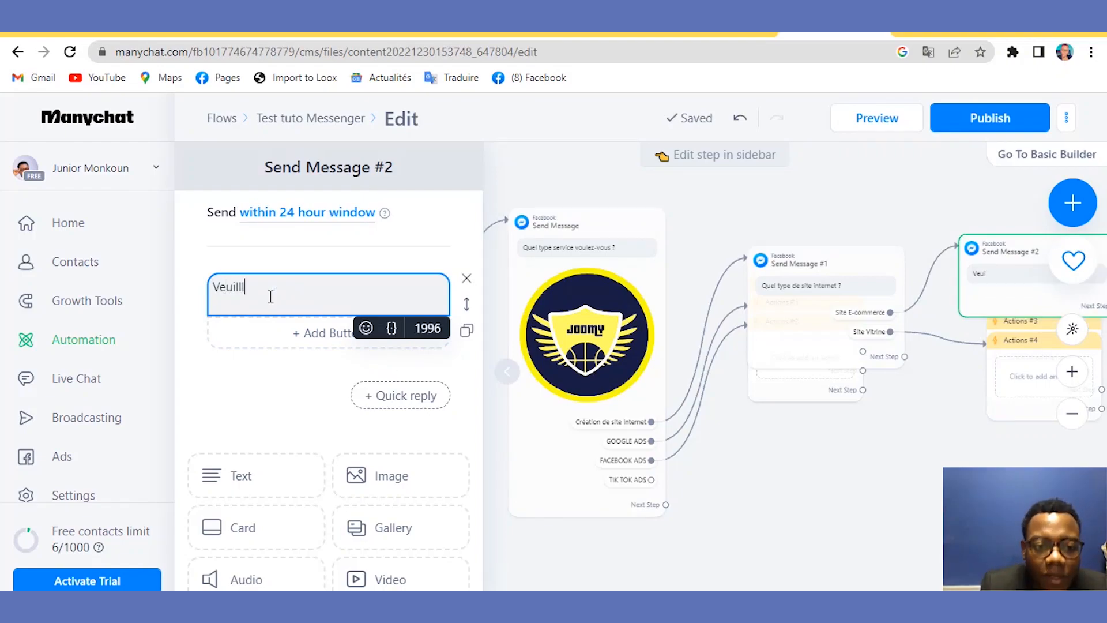
{"action": "type", "text": "ez v"}
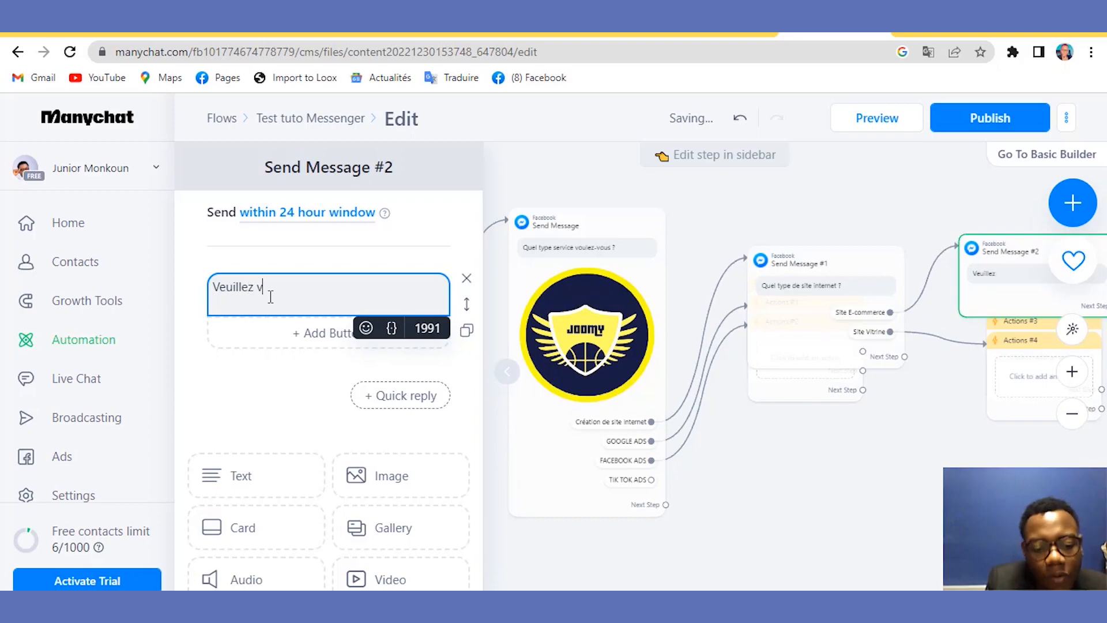
{"action": "type", "text": "isiter "}
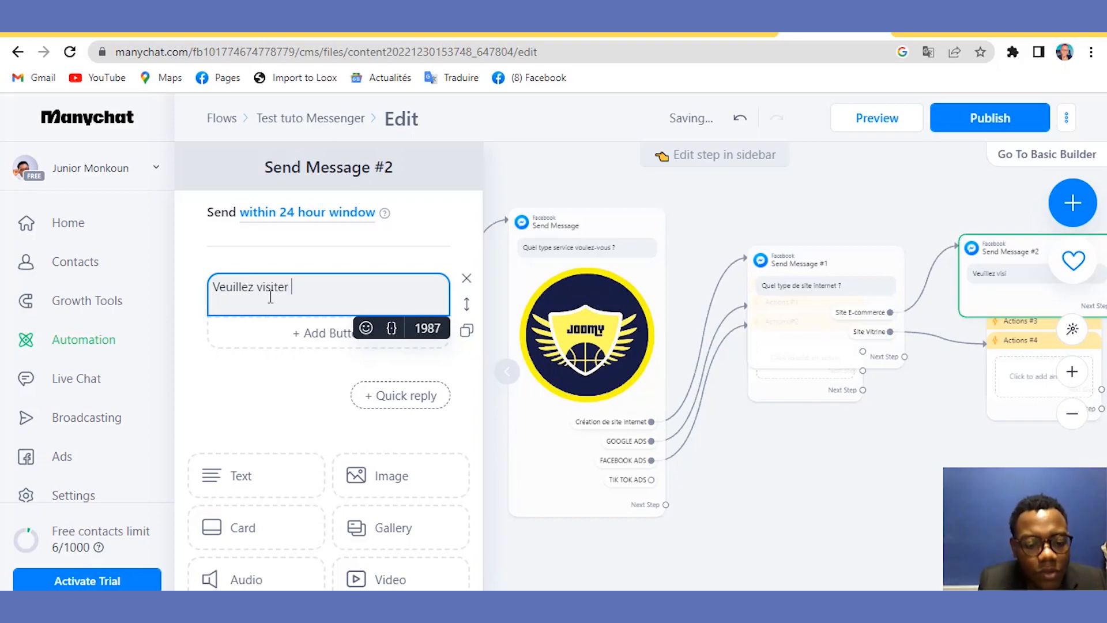
{"action": "type", "text": "ce site"}
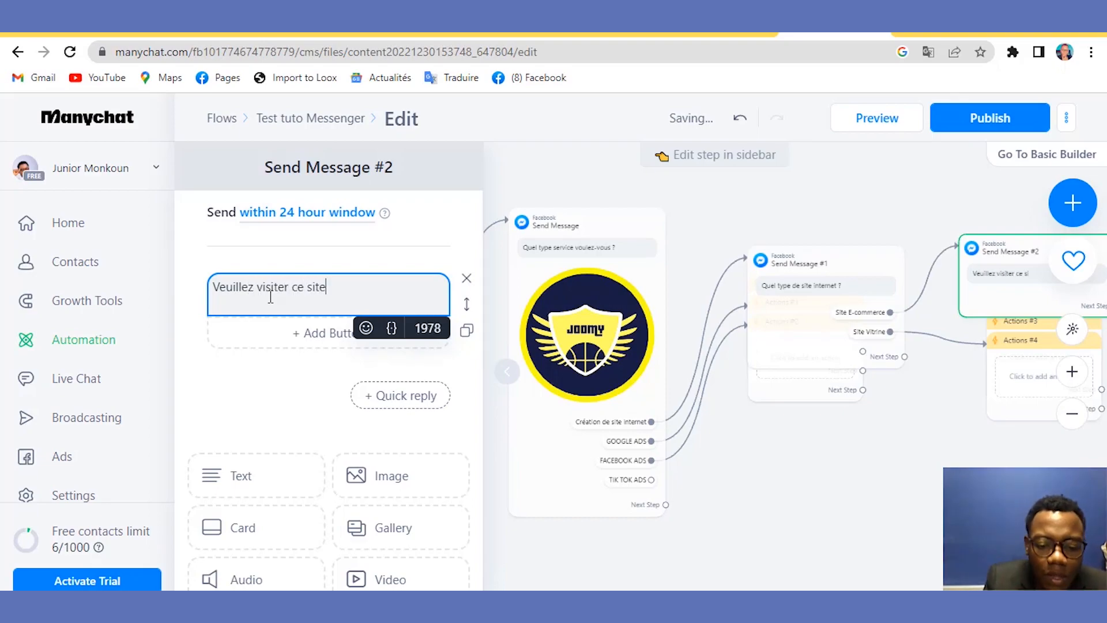
{"action": "type", "text": " internet"}
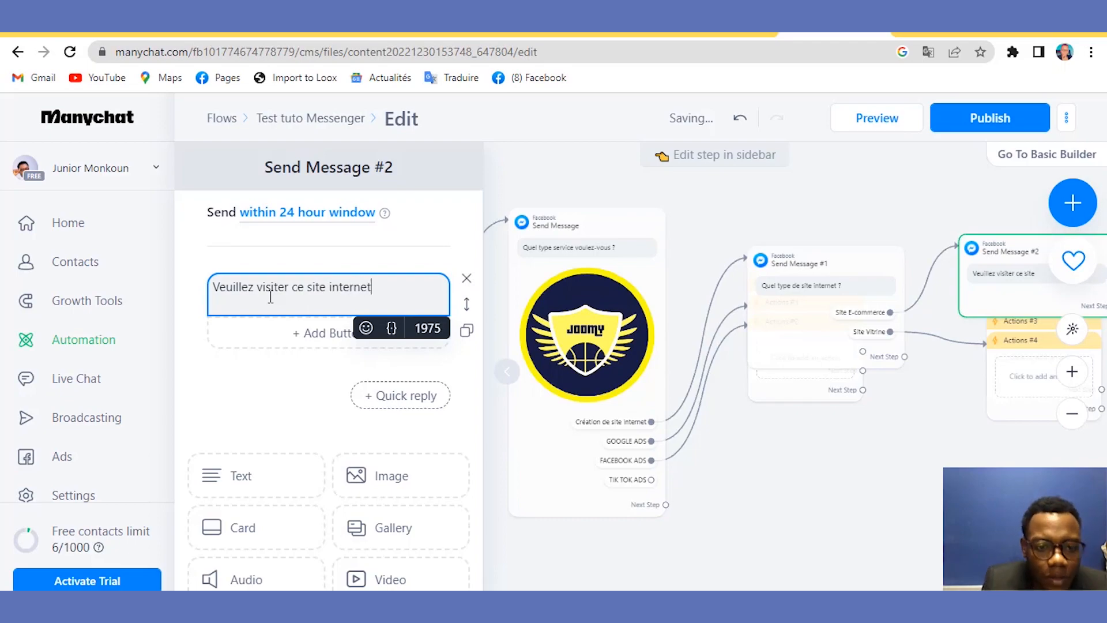
Add a button titled "PAGE E-COMMERCE" below the text of Send Message #2.
{"action": "left_click", "coordinate": [305, 337]}
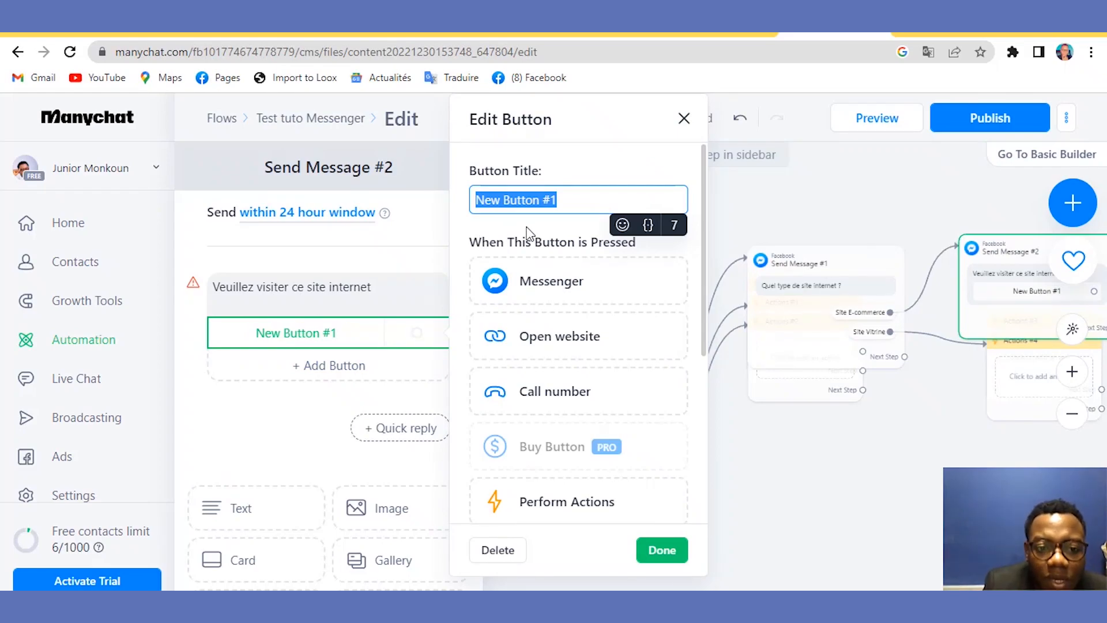
{"action": "type", "text": "V"}
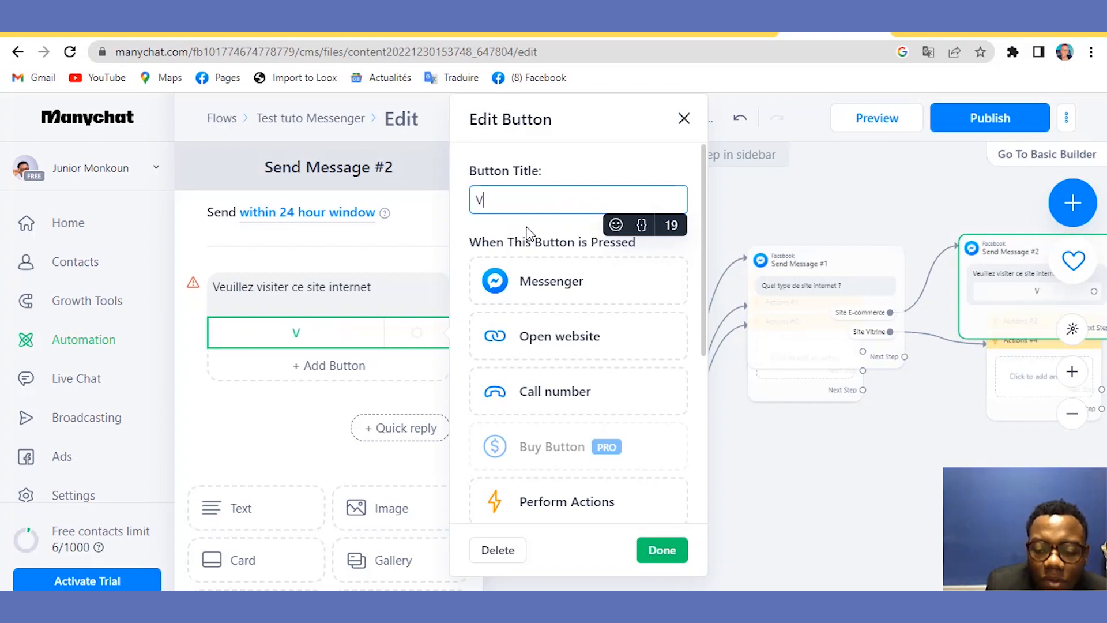
{"action": "key", "text": "BackSpace"}
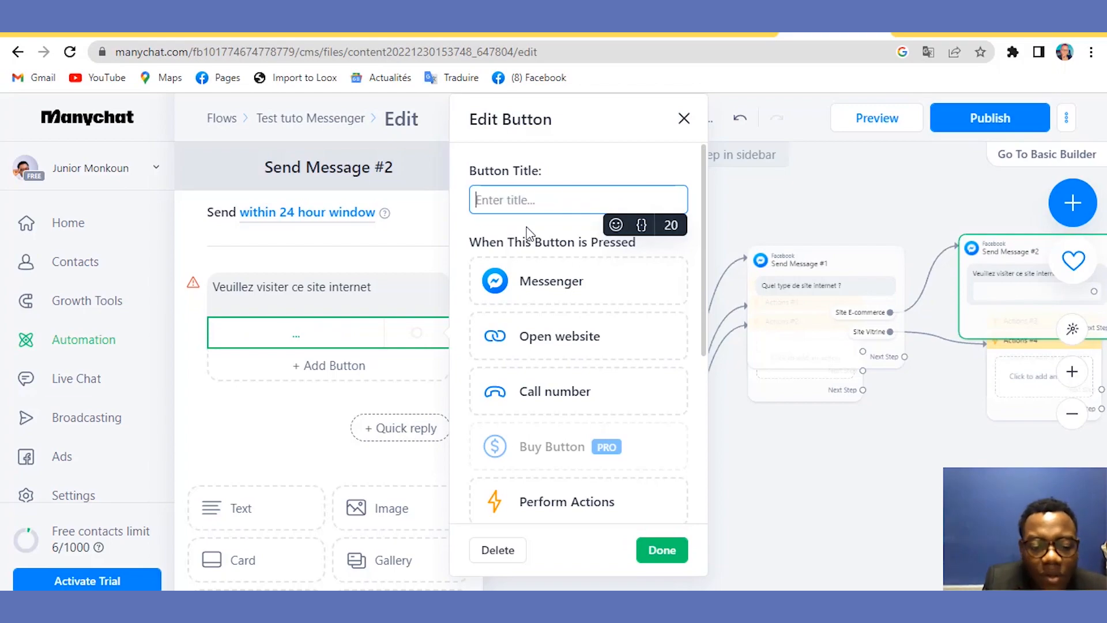
{"action": "type", "text": "page"}
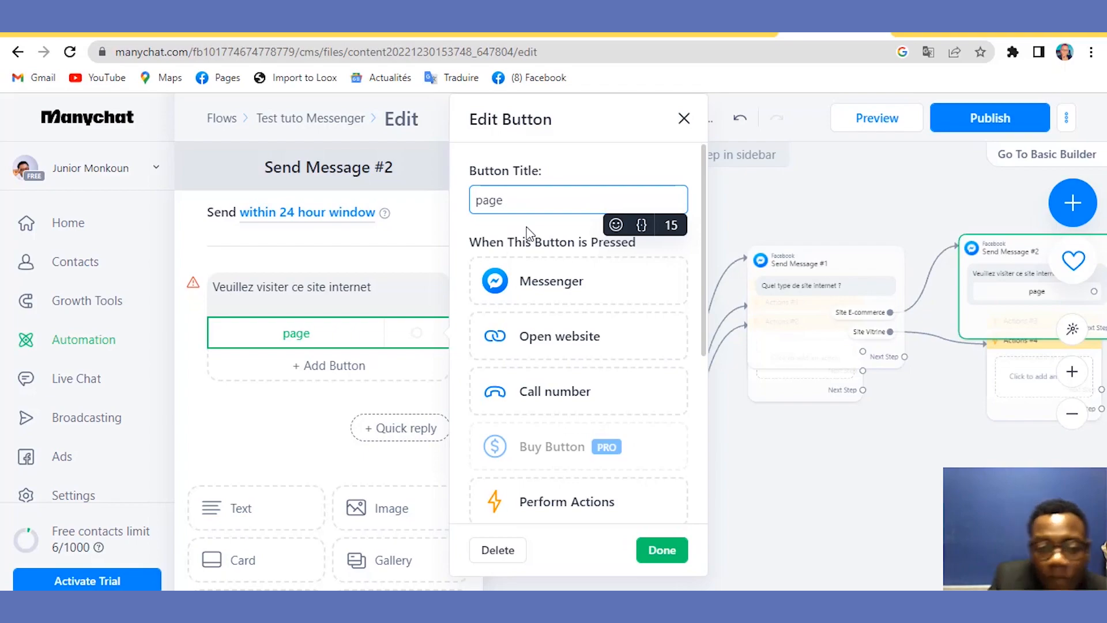
{"action": "key", "text": "BackSpace"}
{"action": "key", "text": "BackSpace"}
{"action": "key", "text": "BackSpace"}
{"action": "key", "text": "BackSpace"}
{"action": "key", "text": "BackSpace"}
{"action": "type", "text": "PAGE "}
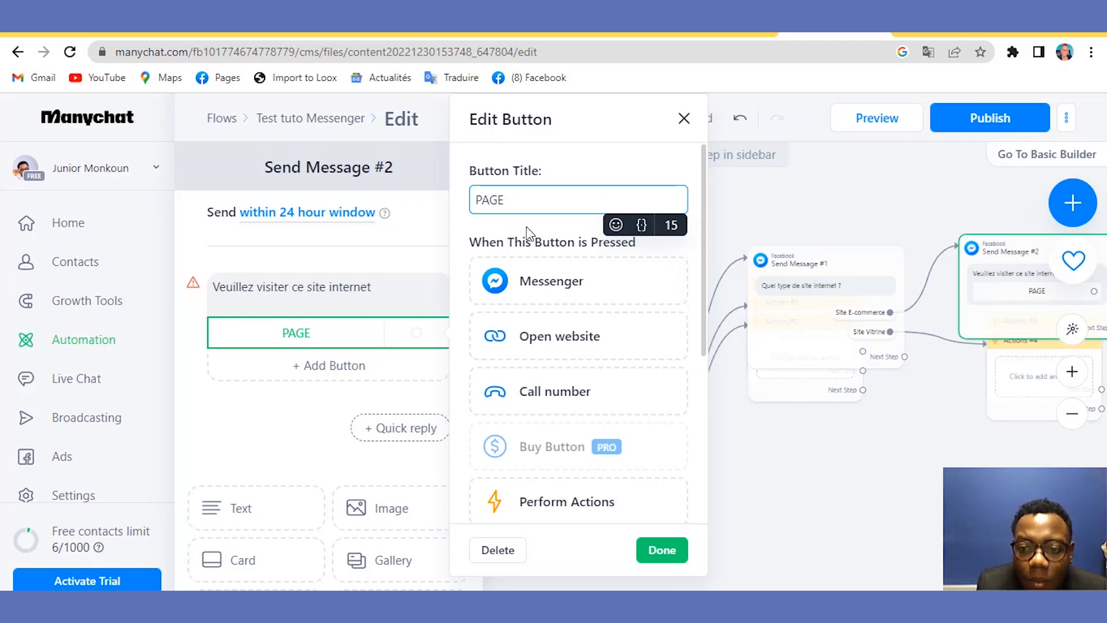
{"action": "type", "text": "E"}
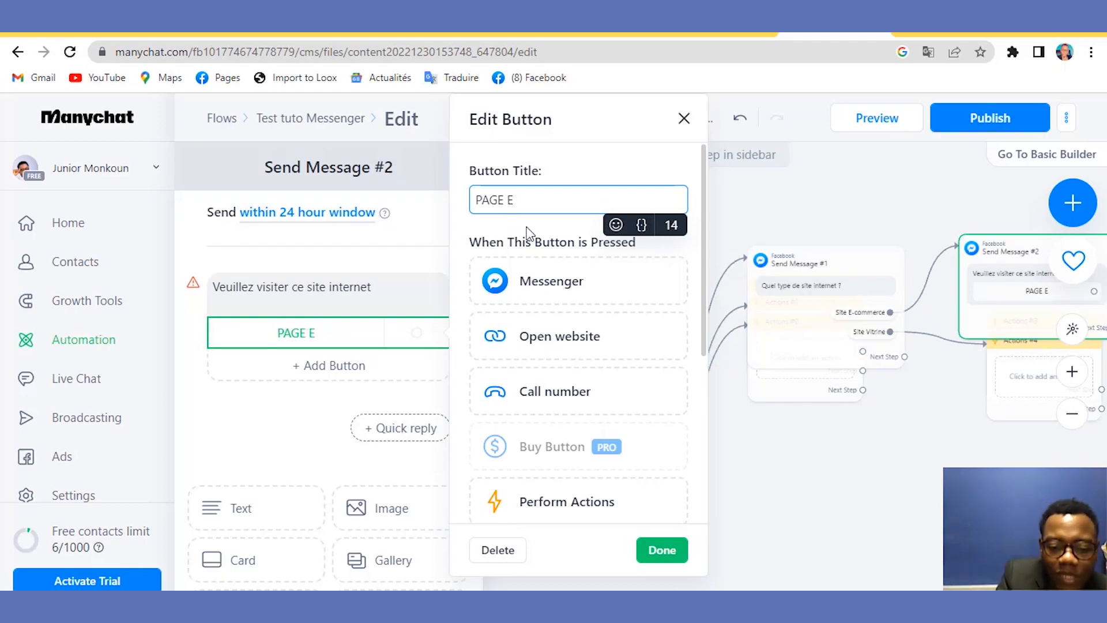
{"action": "type", "text": "-COMMER"}
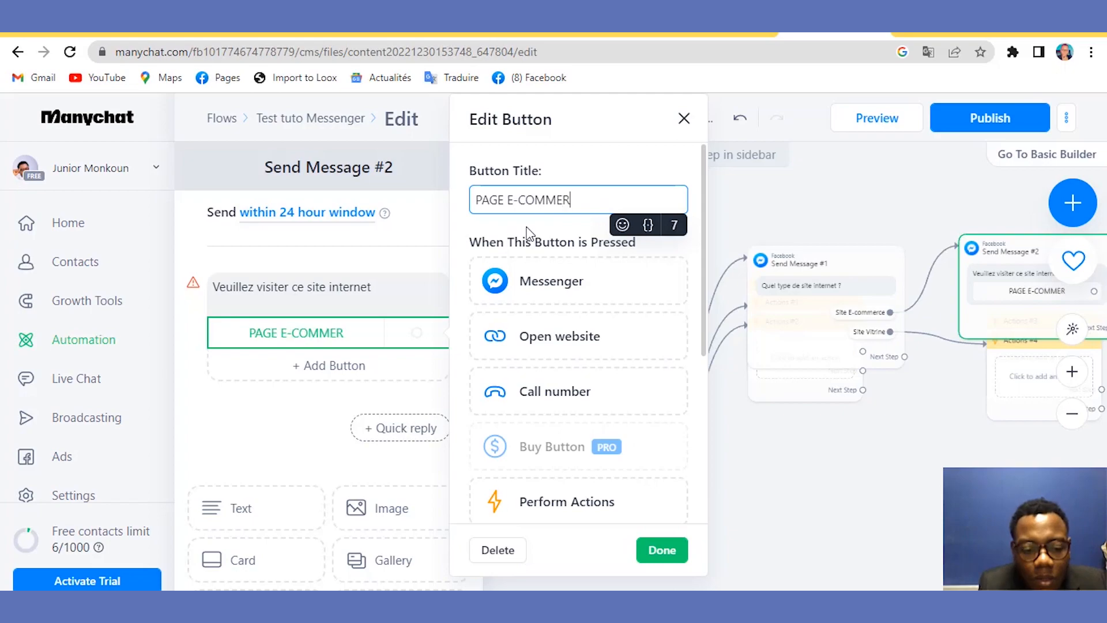
{"action": "type", "text": "CE"}
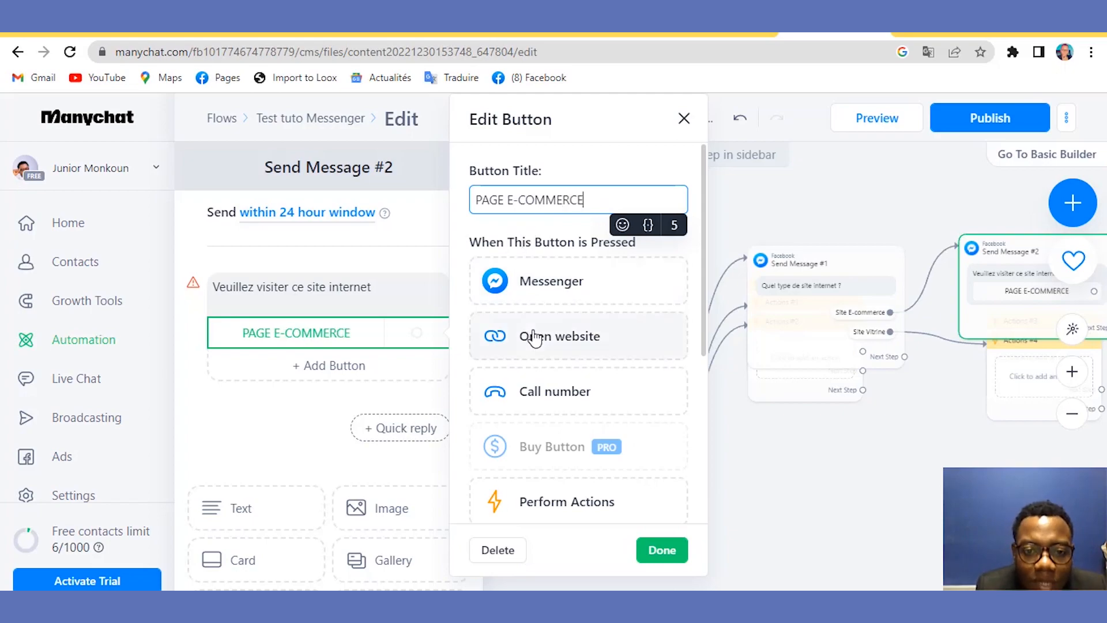
Make the "PAGE E-COMMERCE" button open the website joomyservices.com/ecommerce and finish editing the message step.
{"action": "left_click", "coordinate": [535, 337]}
{"action": "left_click", "coordinate": [531, 375]}
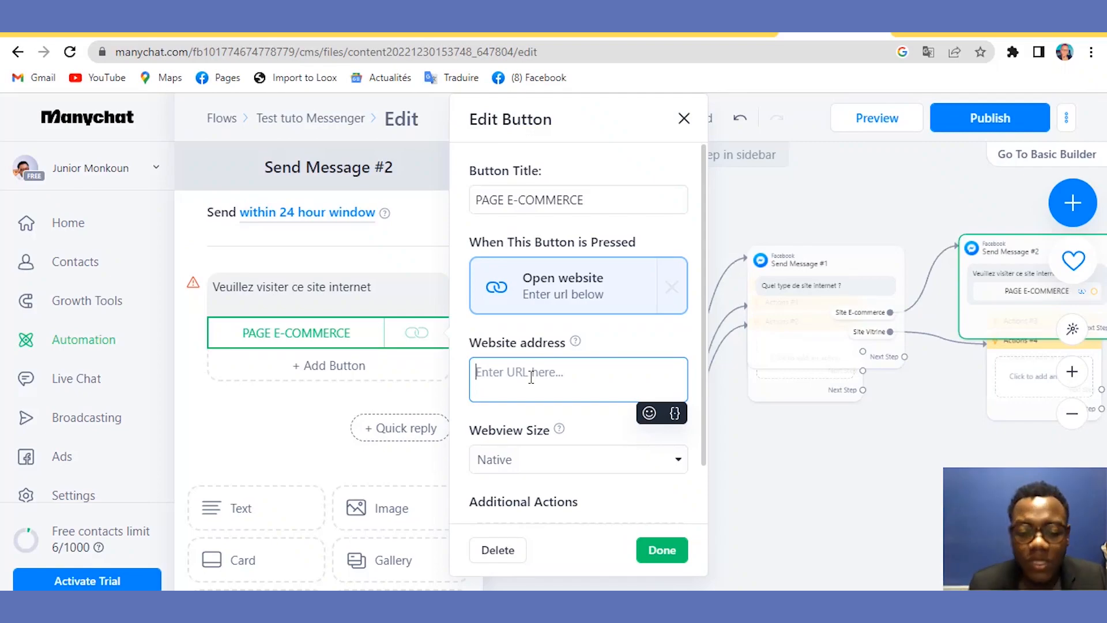
{"action": "type", "text": "JOO"}
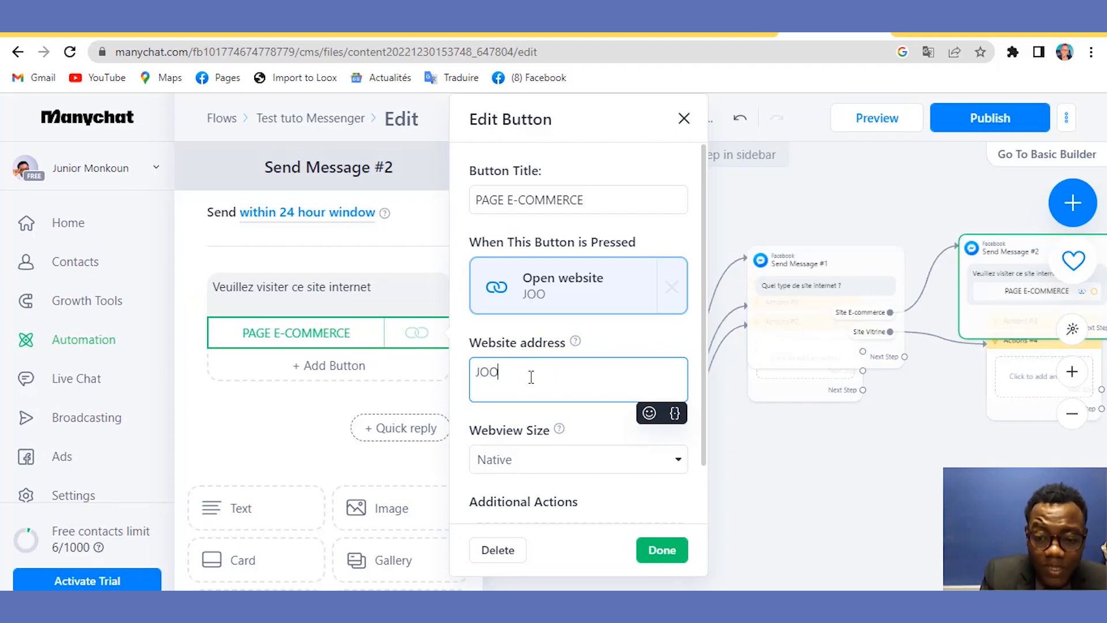
{"action": "key", "text": "BackSpace"}
{"action": "key", "text": "BackSpace"}
{"action": "key", "text": "BackSpace"}
{"action": "type", "text": "joo"}
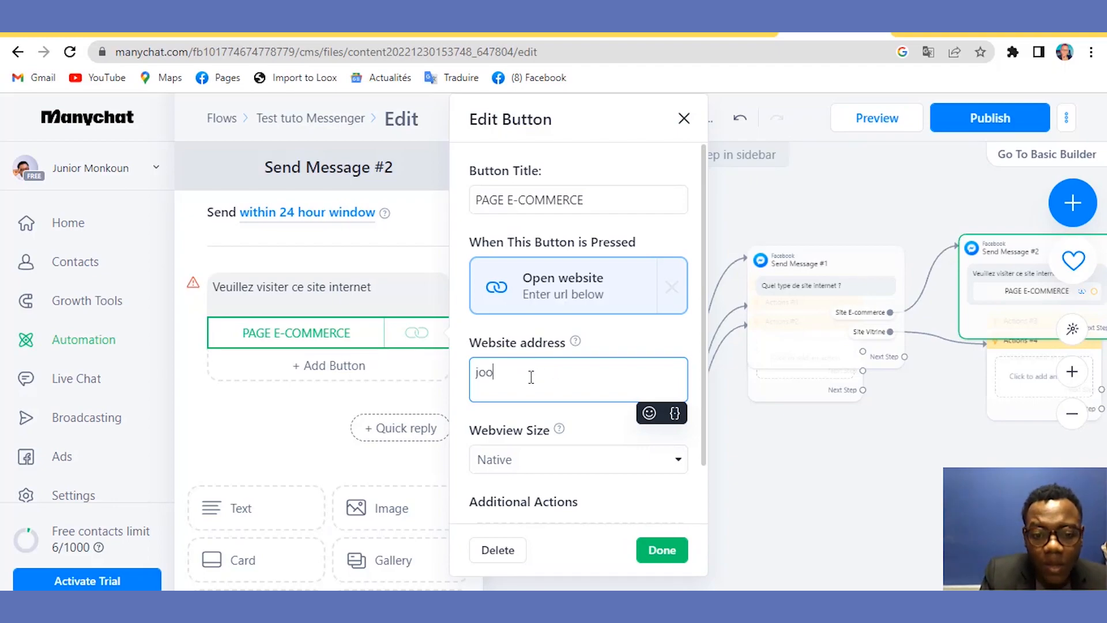
{"action": "type", "text": "mys"}
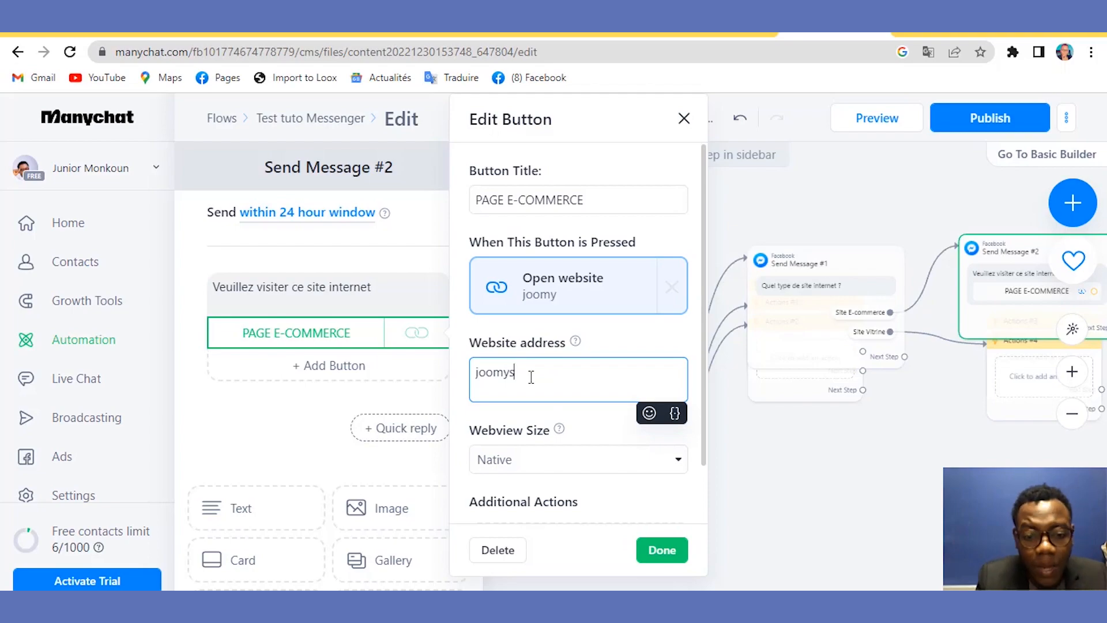
{"action": "type", "text": "ervices"}
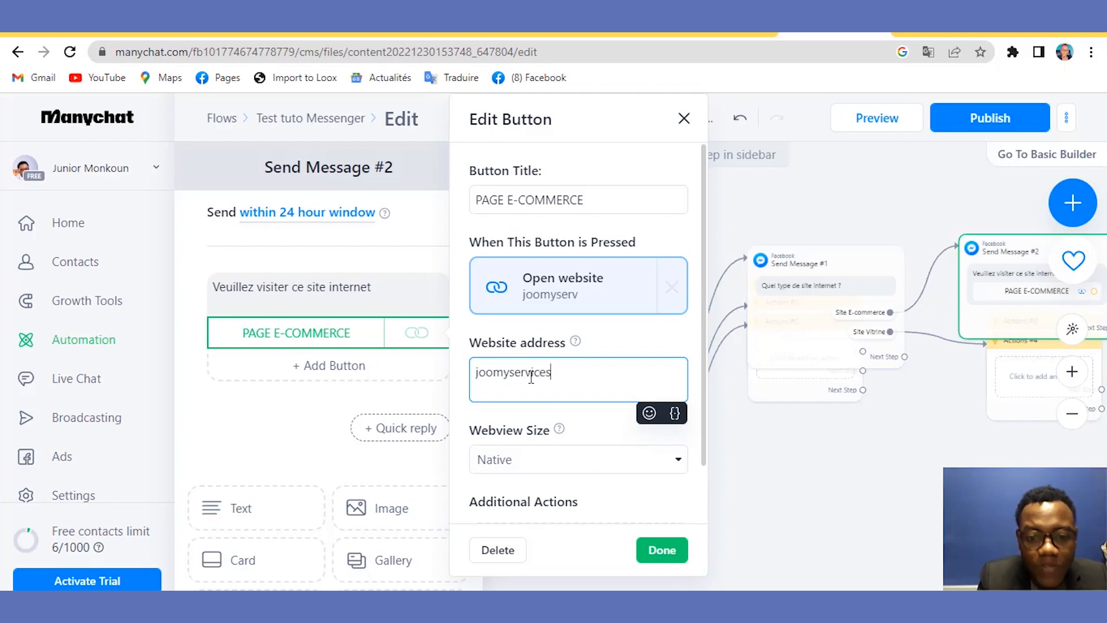
{"action": "type", "text": ".com"}
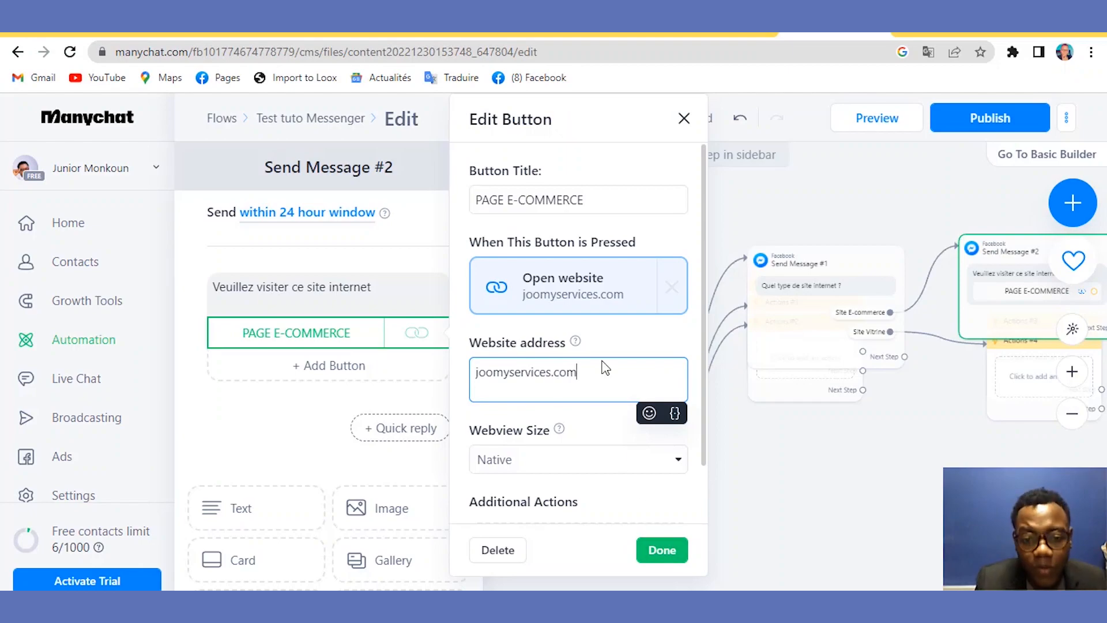
{"action": "type", "text": "/"}
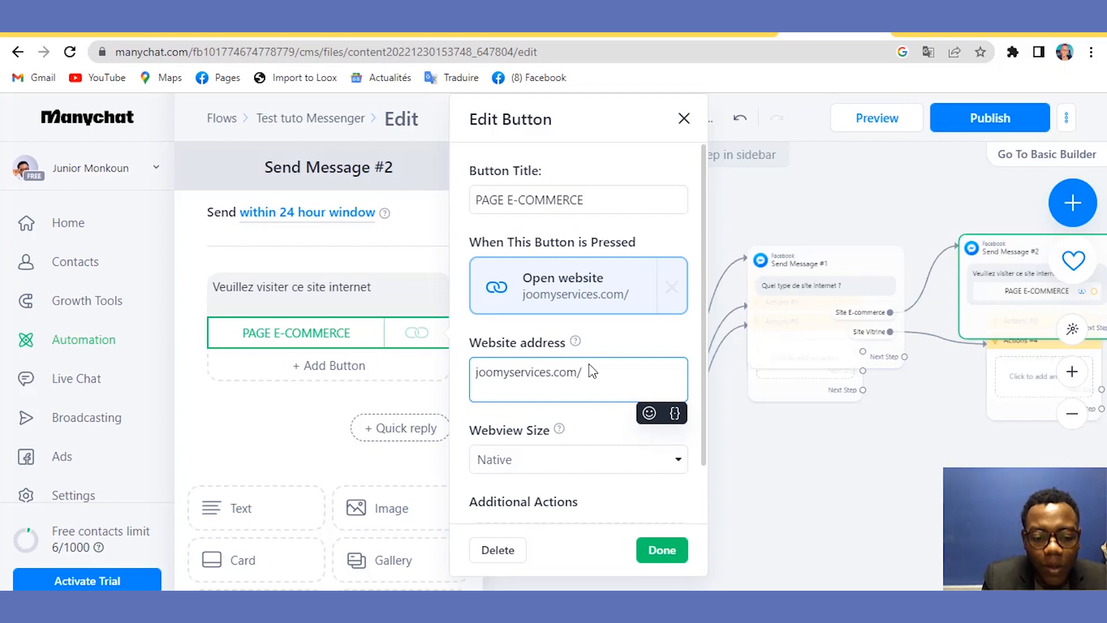
{"action": "type", "text": "e"}
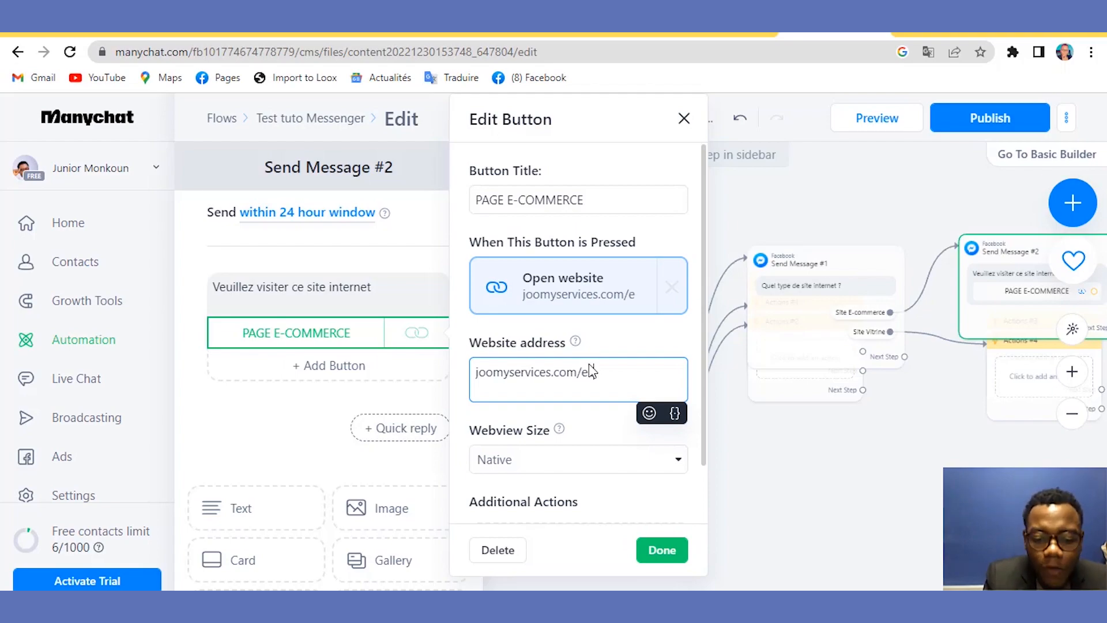
{"action": "type", "text": "commerce"}
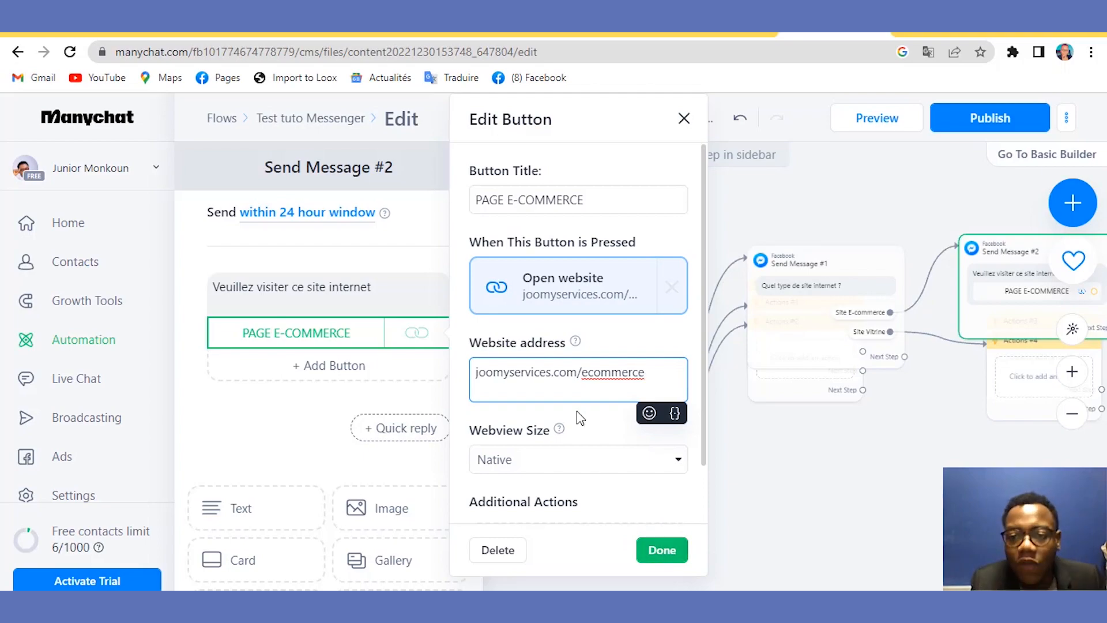
{"action": "left_click", "coordinate": [660, 551]}
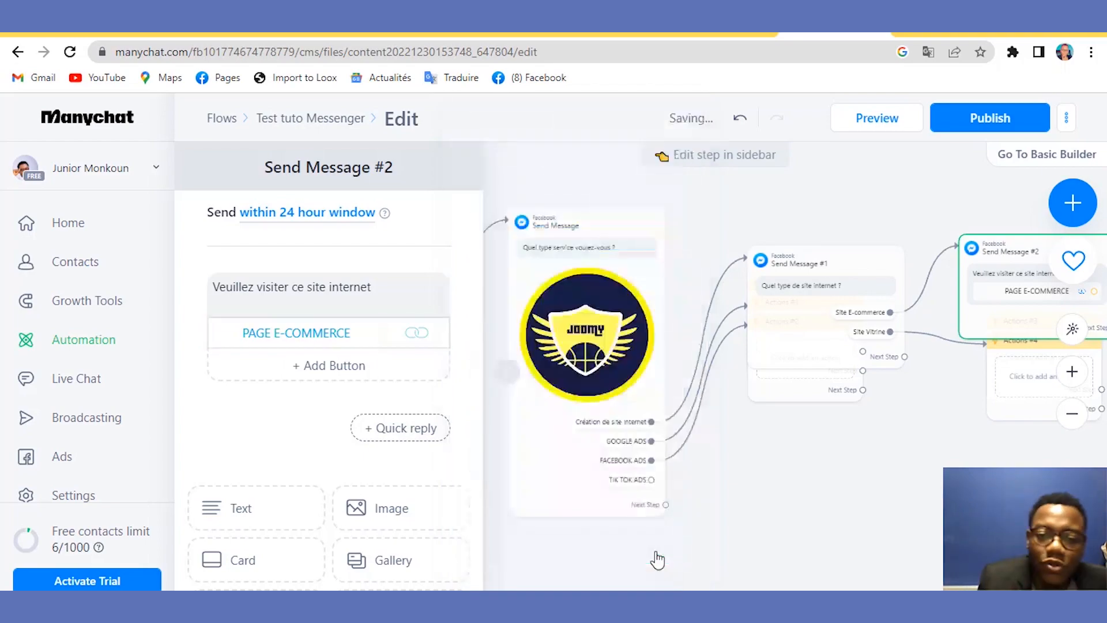
{"action": "left_click", "coordinate": [863, 519]}
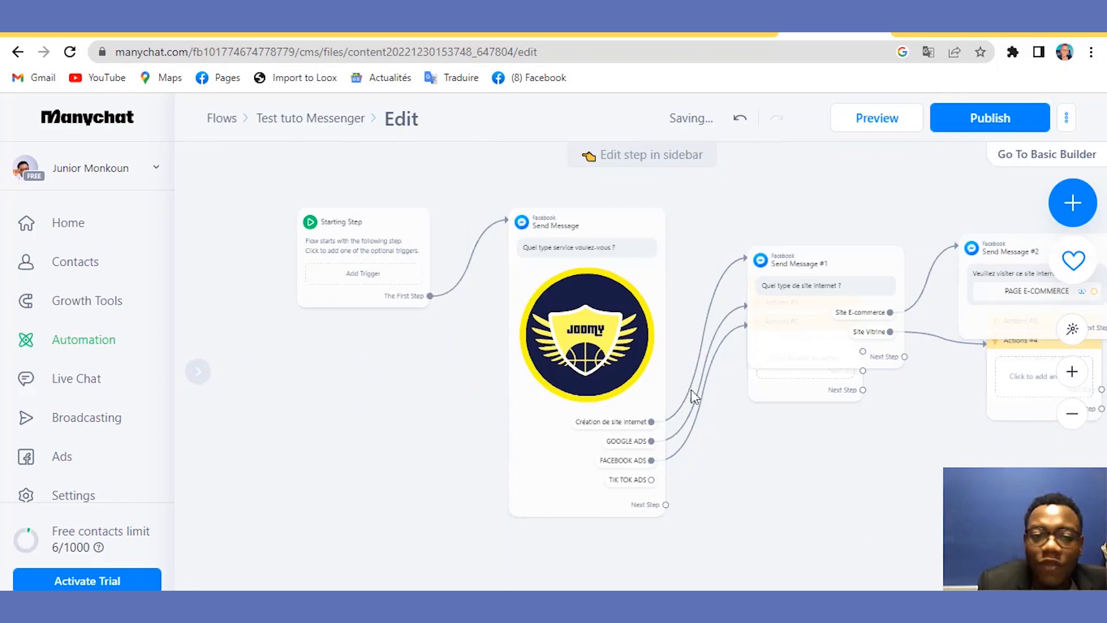
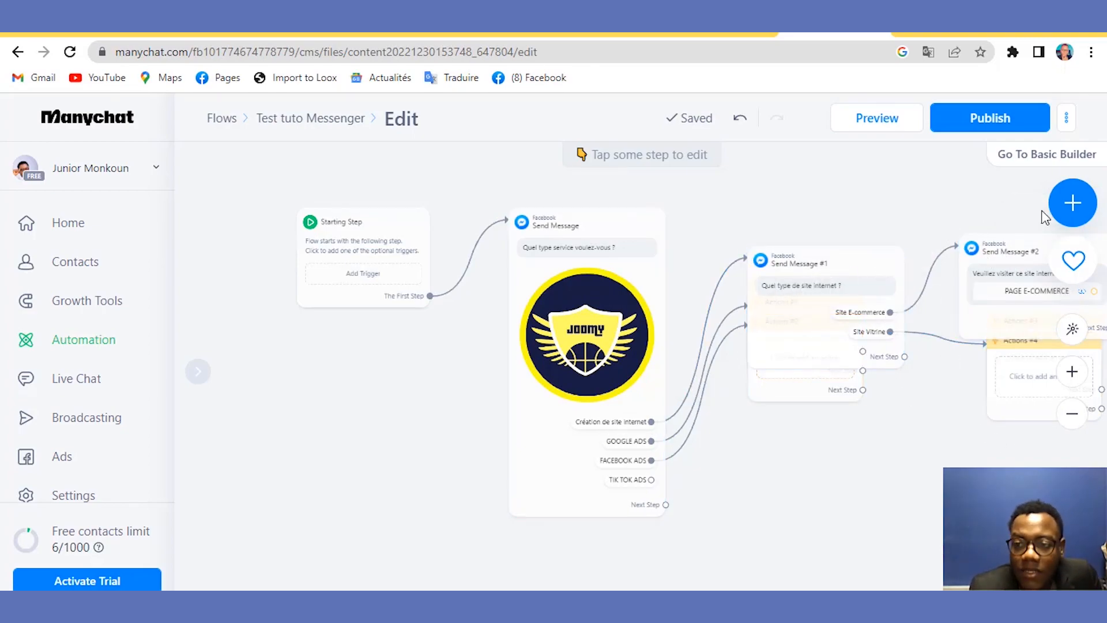
{"action": "left_click", "coordinate": [1070, 203]}
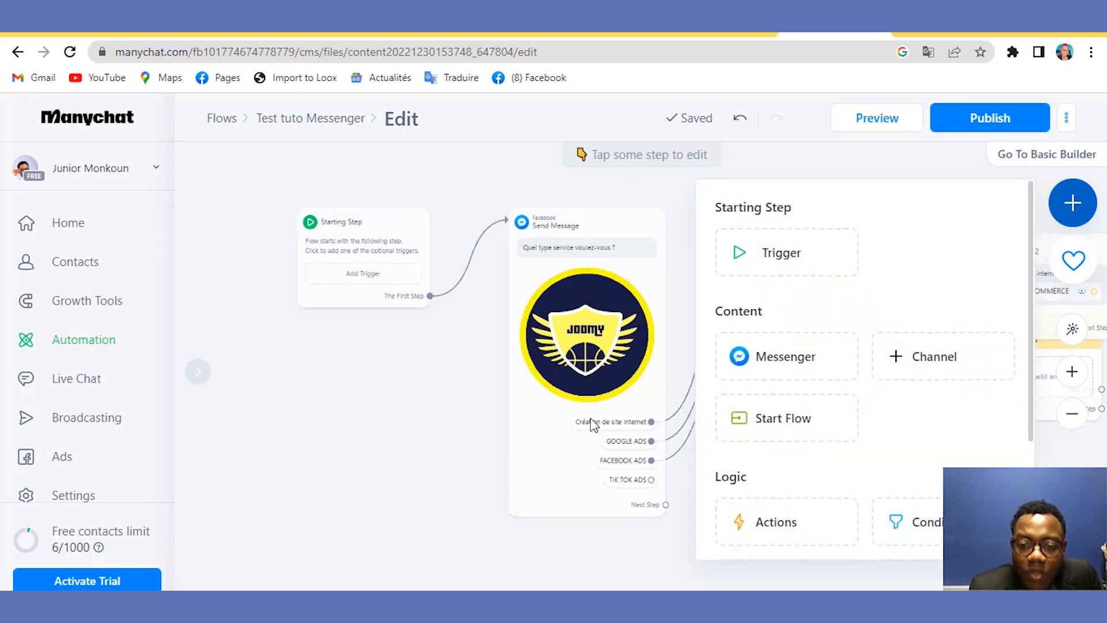
{"action": "left_click", "coordinate": [499, 462]}
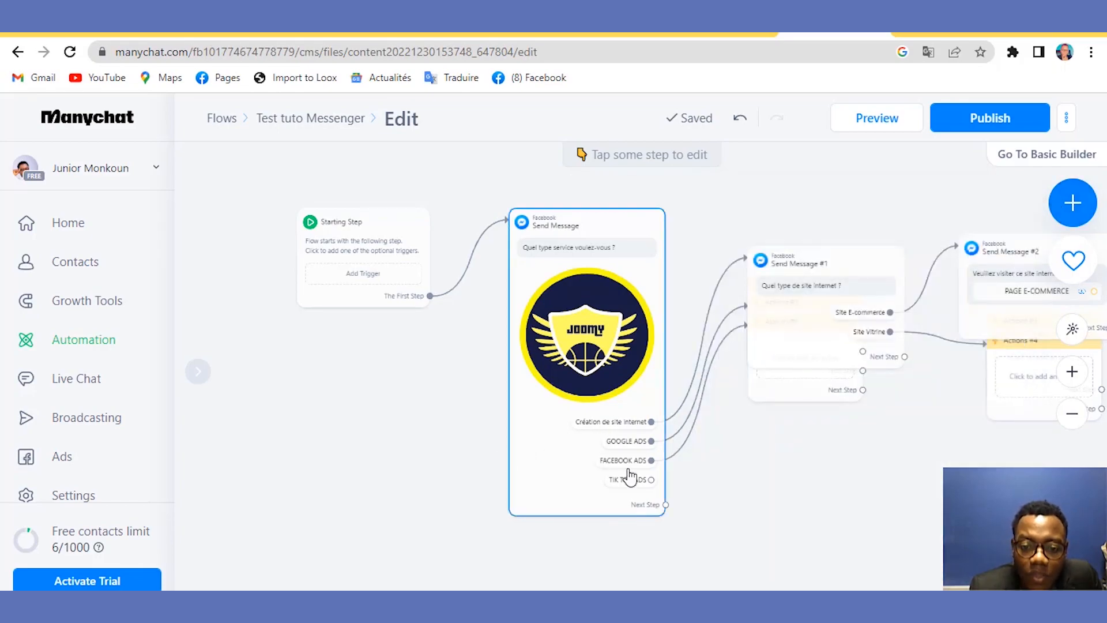
{"action": "left_click", "coordinate": [651, 441]}
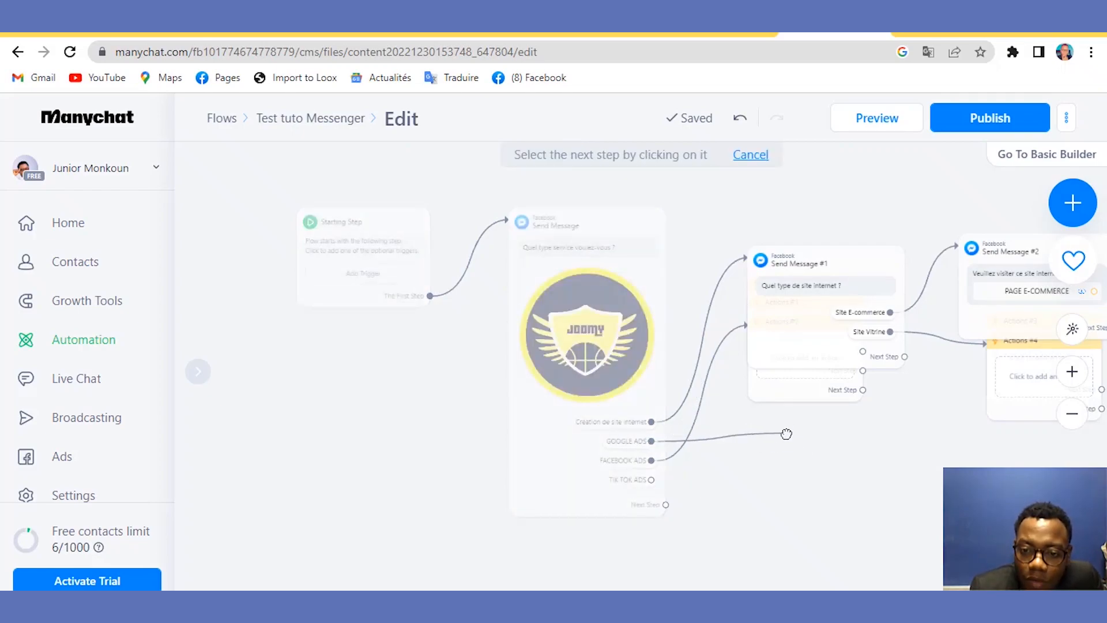
{"action": "left_click", "coordinate": [786, 433]}
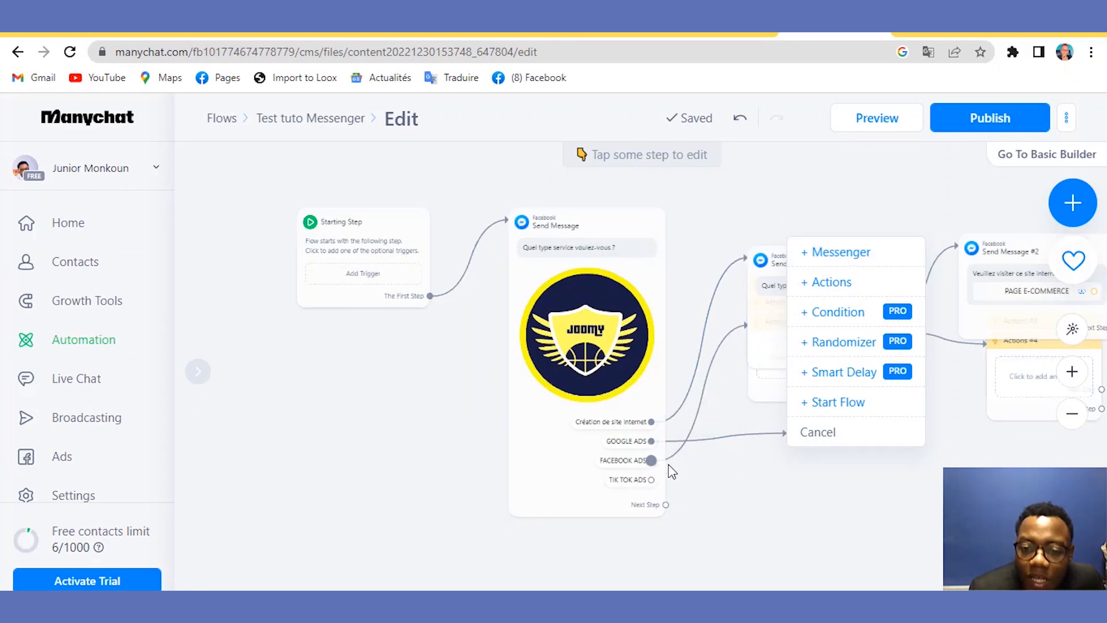
{"action": "left_click", "coordinate": [651, 481]}
{"action": "left_click_drag", "start_coordinate": [651, 481], "coordinate": [774, 460]}
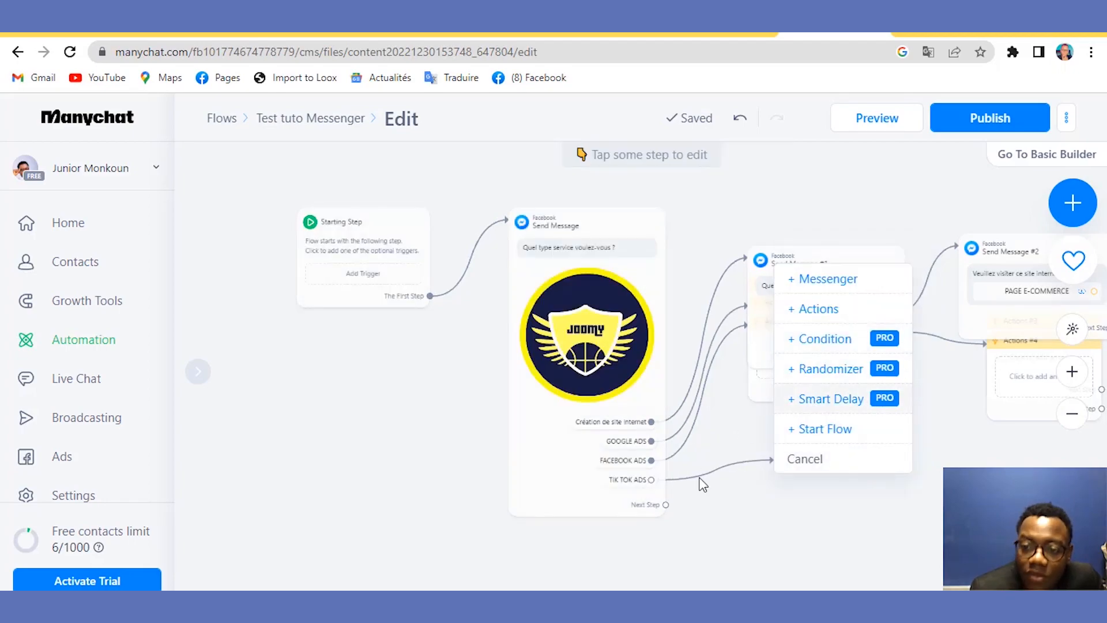
{"action": "left_click", "coordinate": [786, 558]}
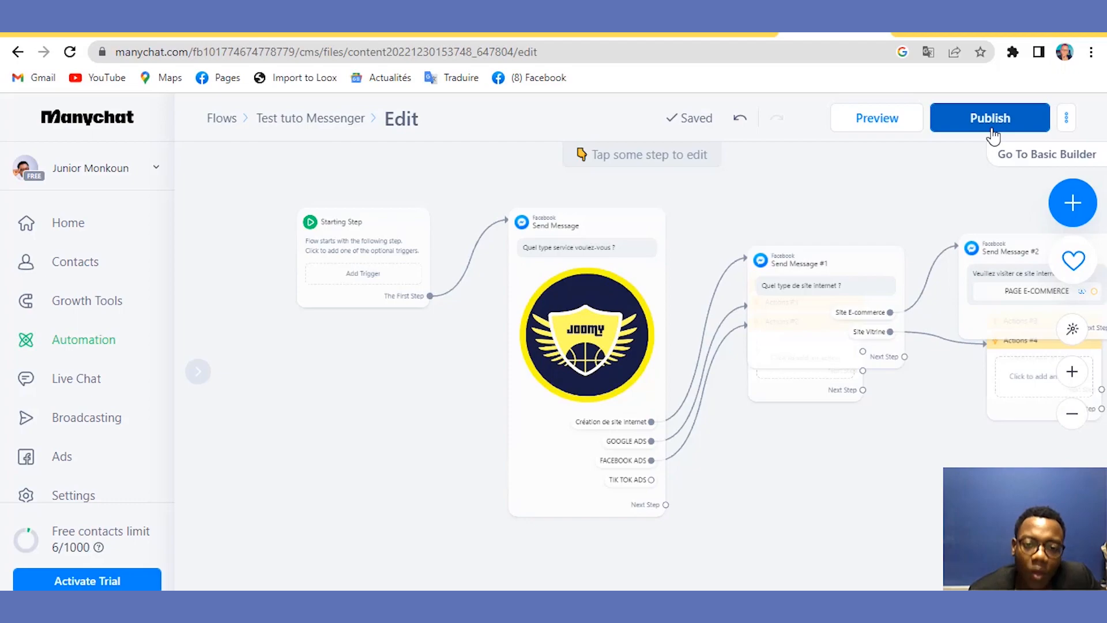
Return to the flows overview and create a new flow named "Test Tuto Instagram".
{"action": "left_click", "coordinate": [222, 119]}
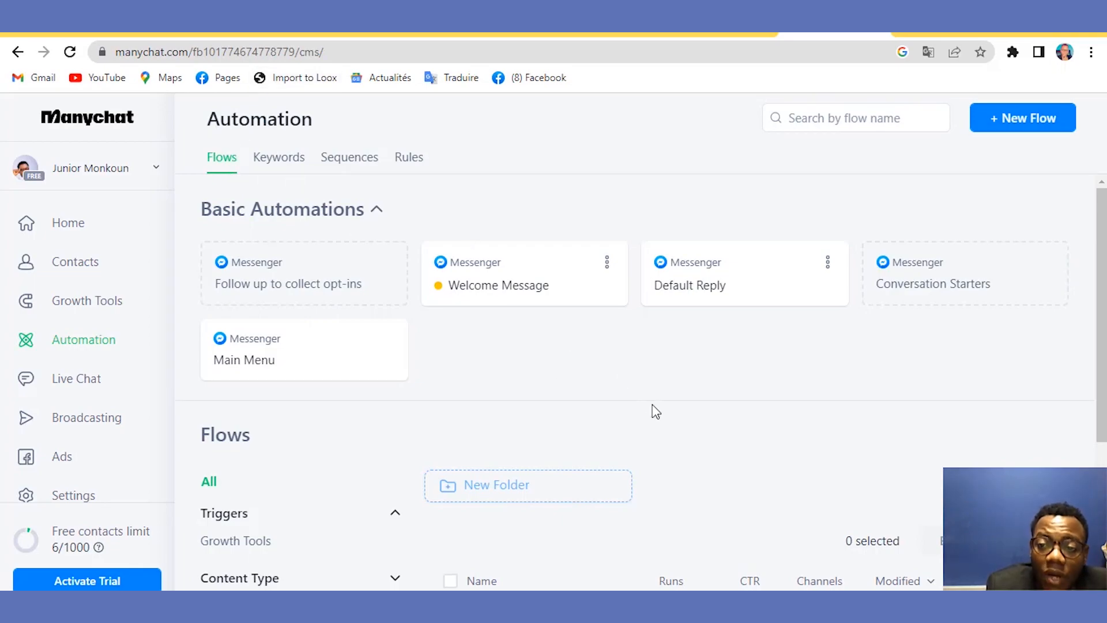
{"action": "left_click", "coordinate": [1017, 128]}
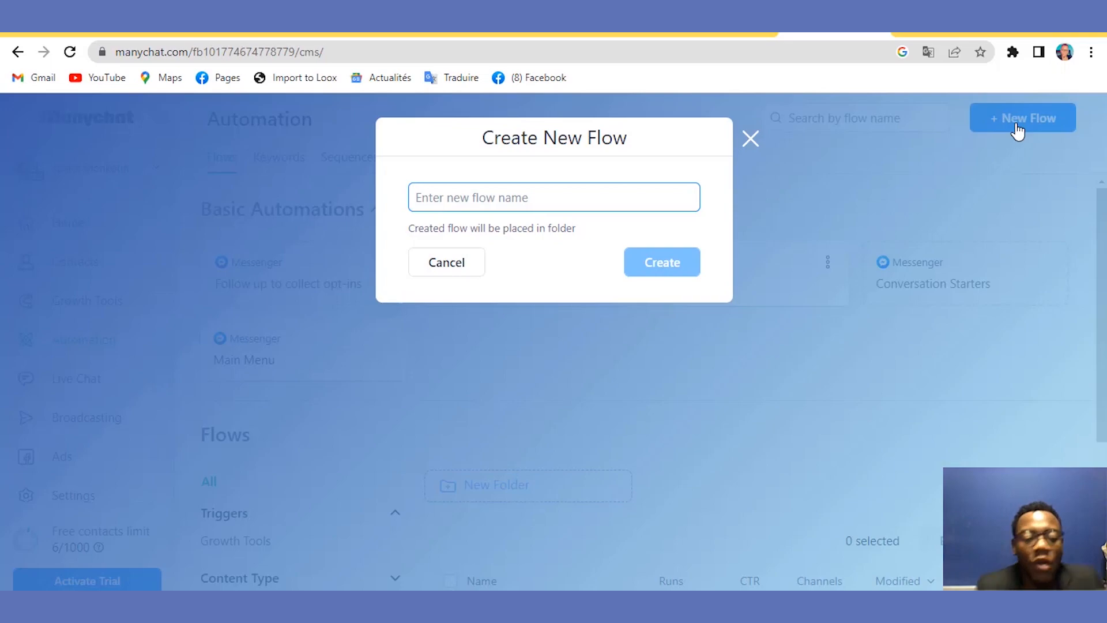
{"action": "type", "text": "T"}
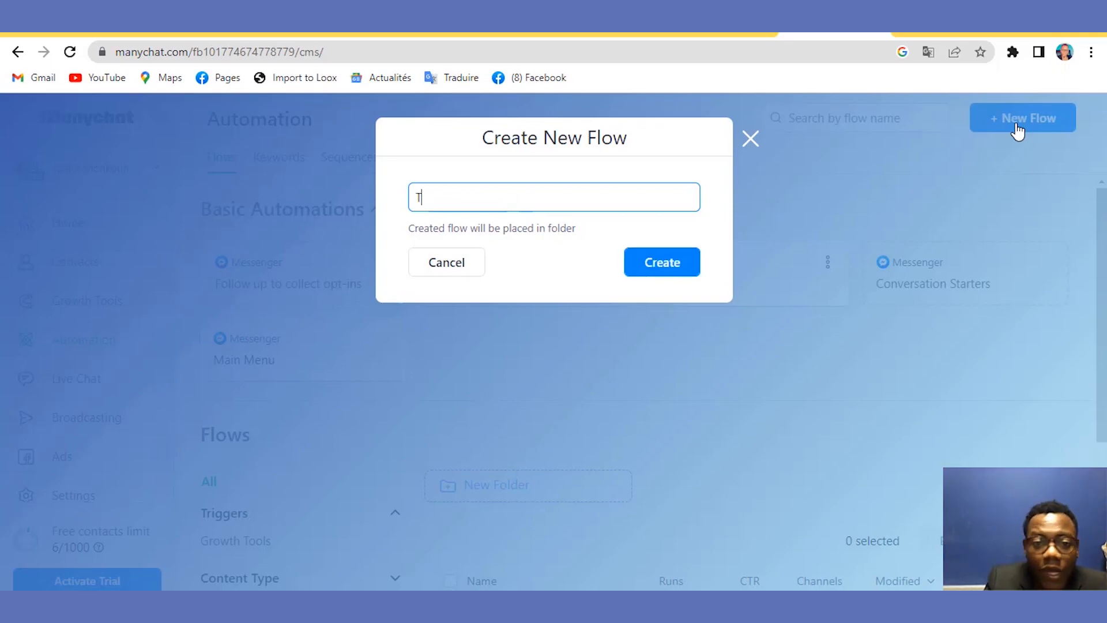
{"action": "type", "text": "est "}
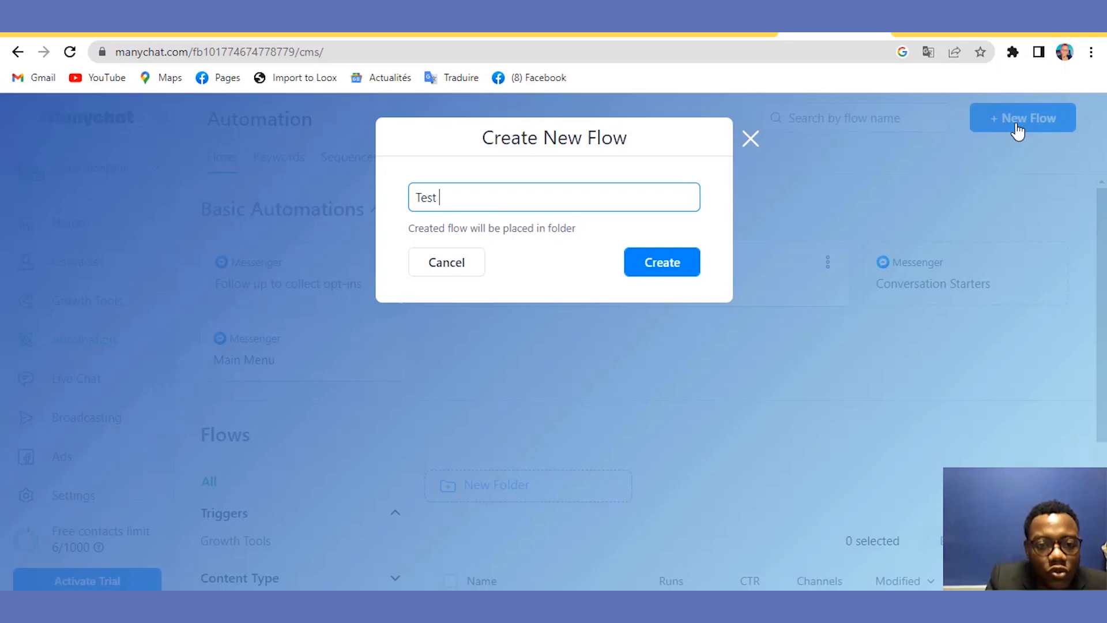
{"action": "type", "text": "Tuto"}
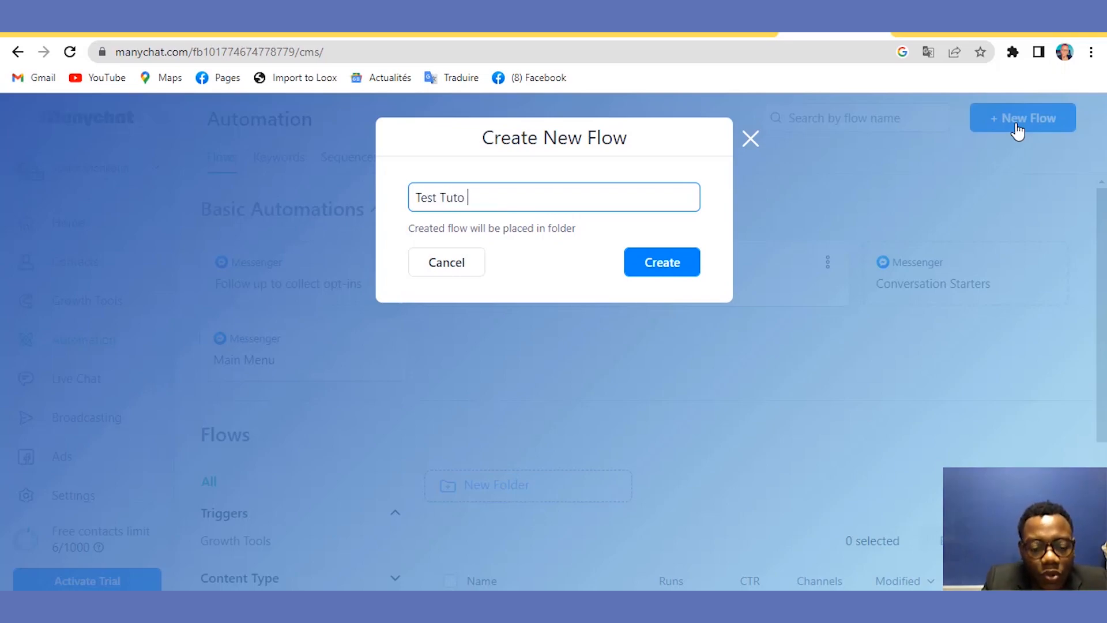
{"action": "type", "text": " Ins"}
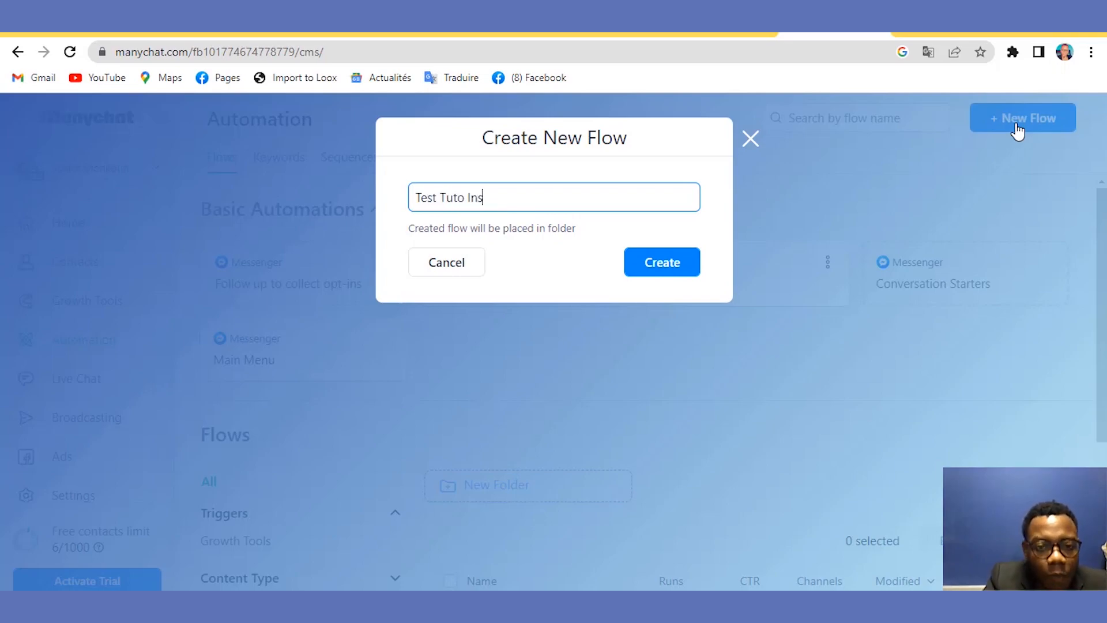
{"action": "type", "text": "tagram"}
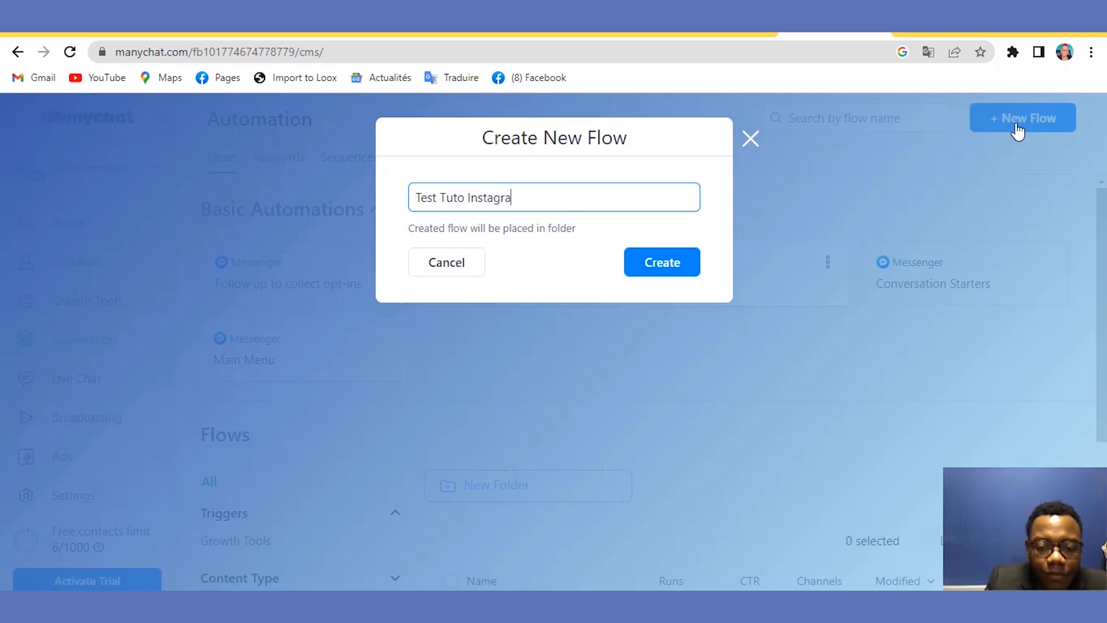
{"action": "left_click", "coordinate": [692, 268]}
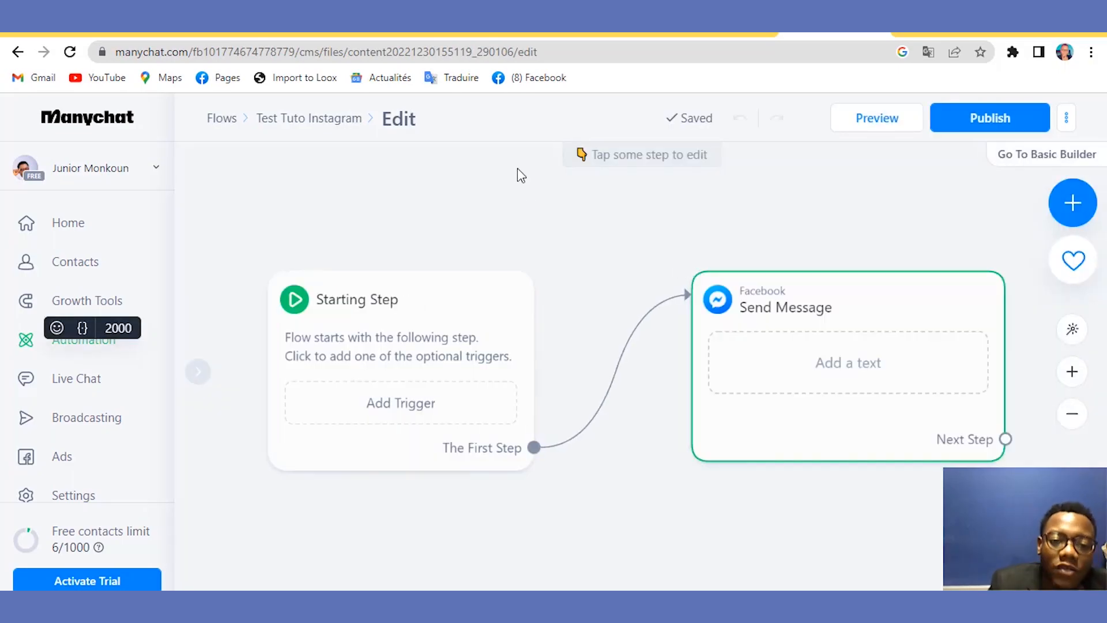
Add Instagram as a new channel from the flow's step choices and connect the listed Instagram account.
{"action": "left_click", "coordinate": [425, 317]}
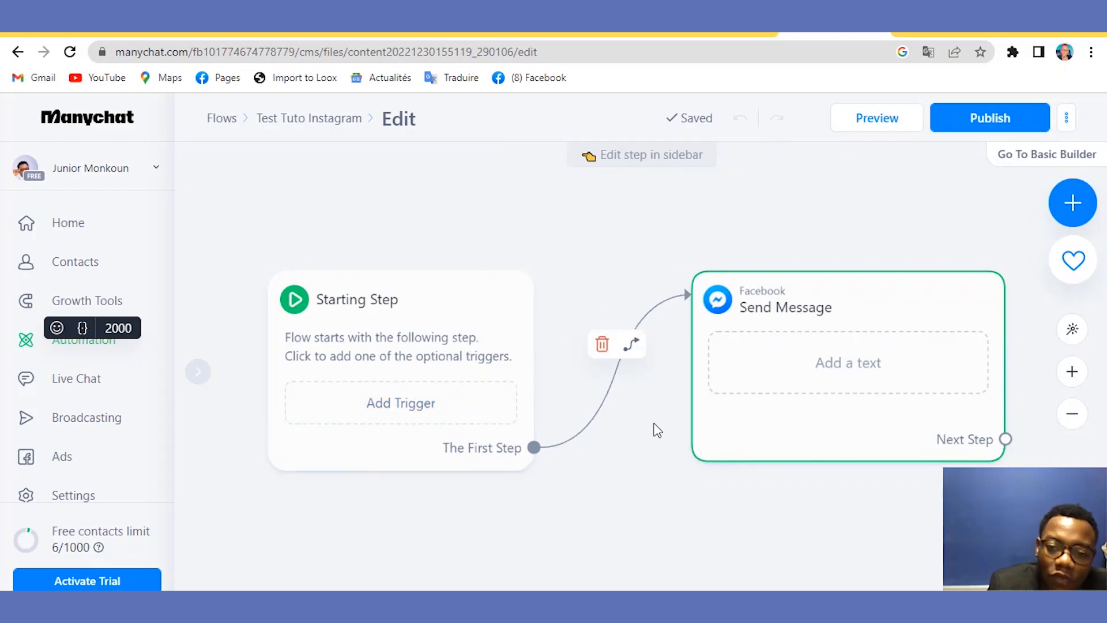
{"action": "left_click", "coordinate": [783, 362]}
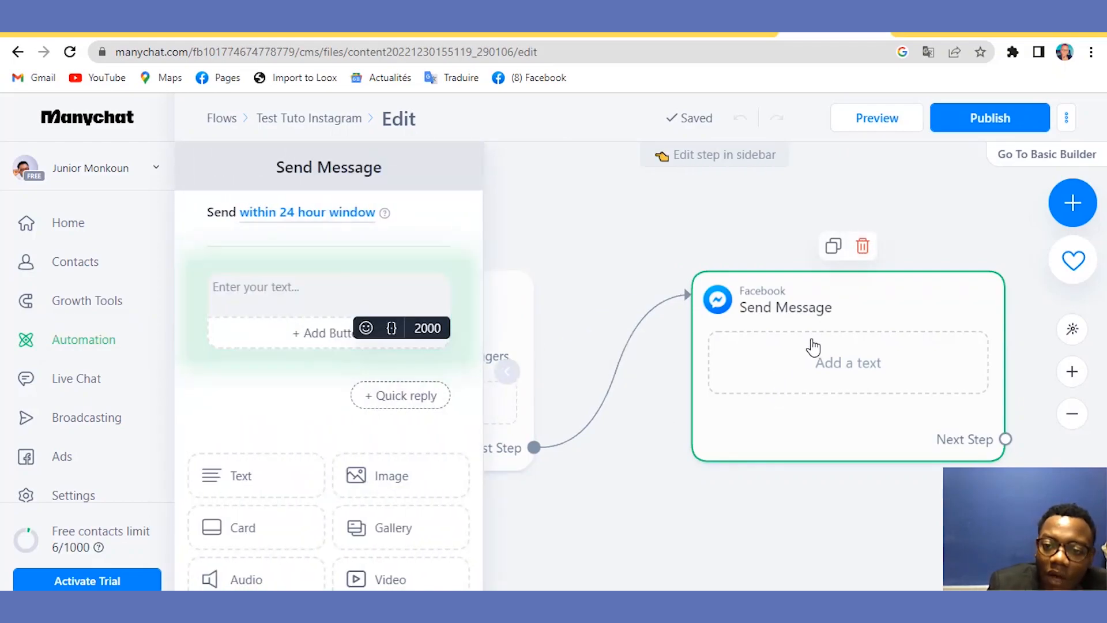
{"action": "left_click", "coordinate": [1073, 203]}
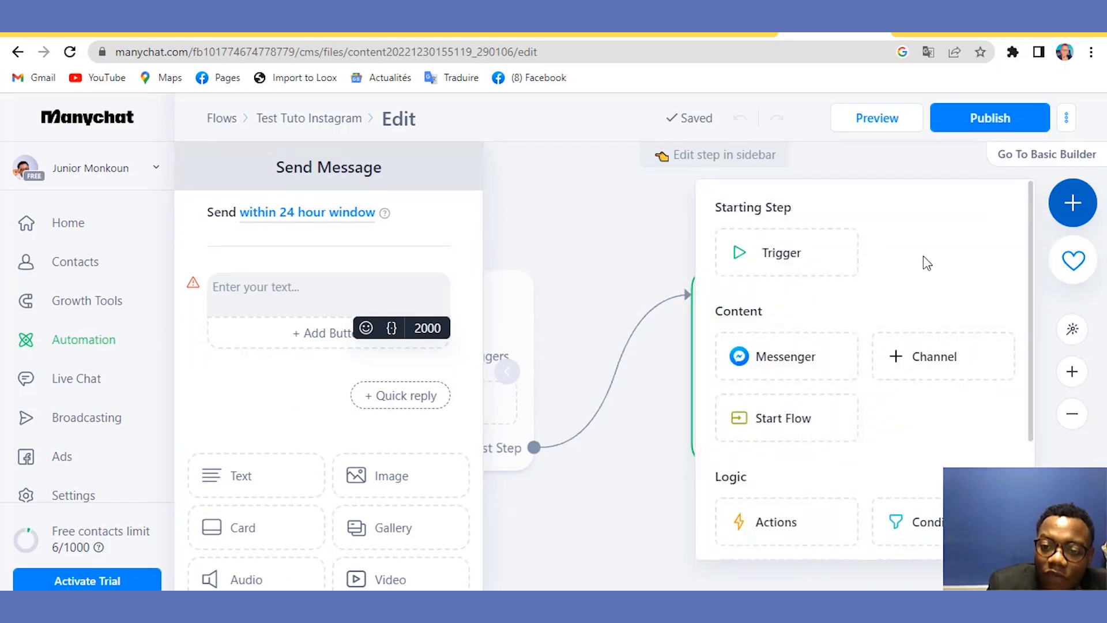
{"action": "left_click_drag", "start_coordinate": [1025, 312], "coordinate": [857, 401]}
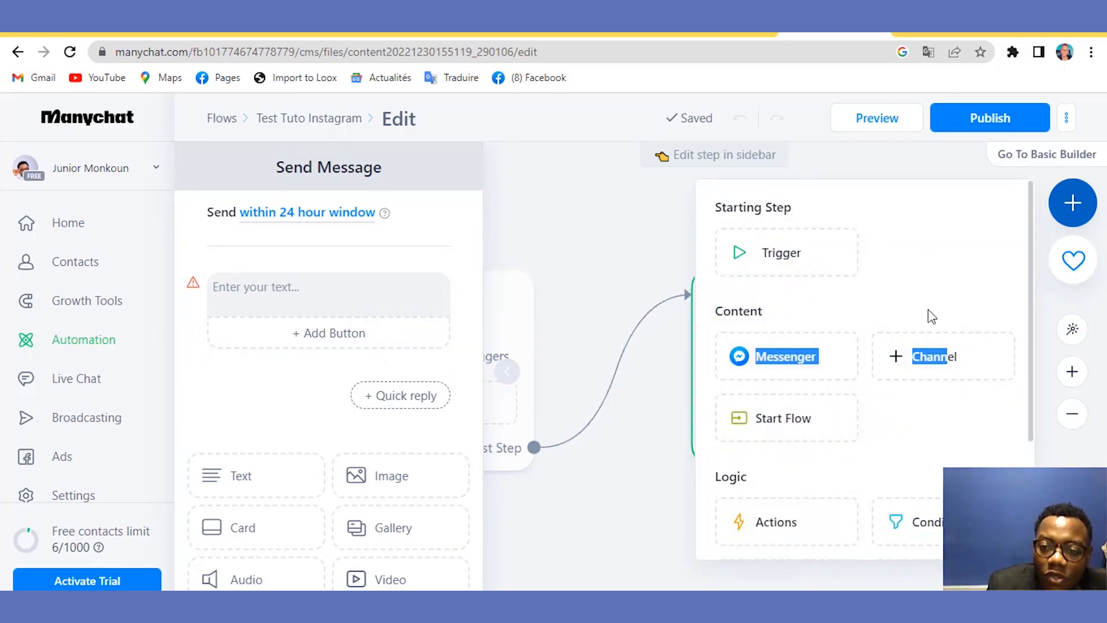
{"action": "left_click", "coordinate": [903, 352]}
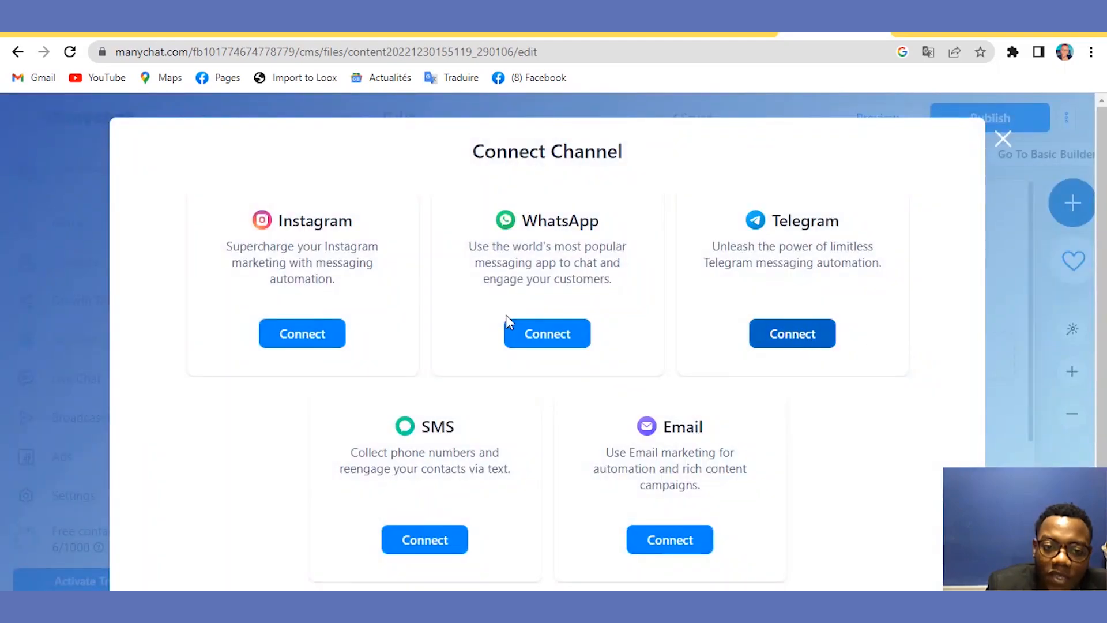
{"action": "left_click", "coordinate": [334, 343]}
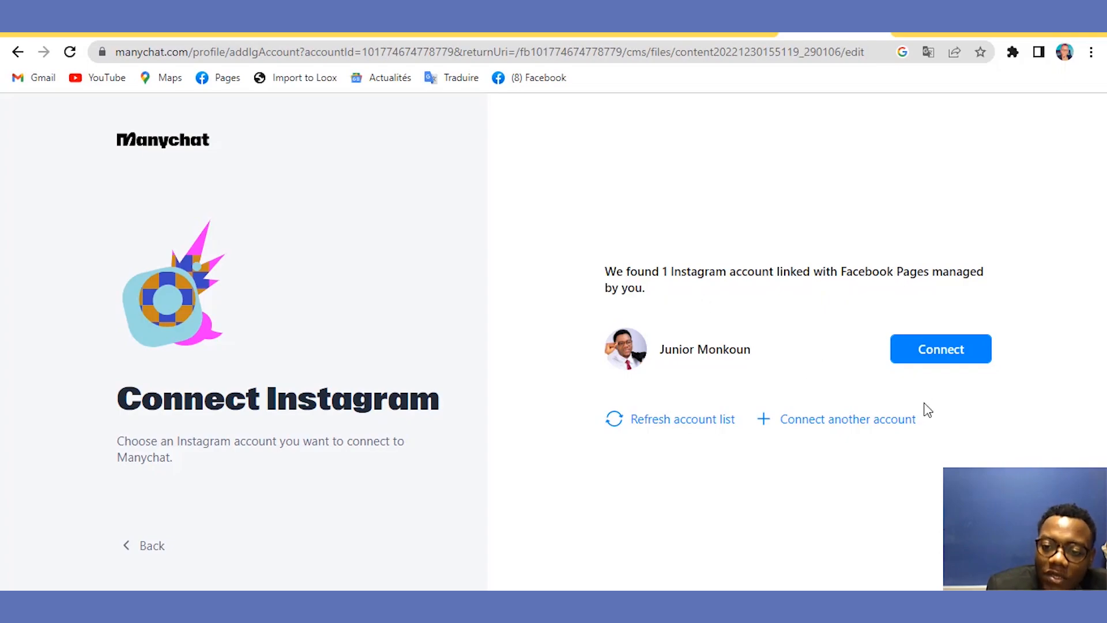
{"action": "left_click", "coordinate": [939, 357]}
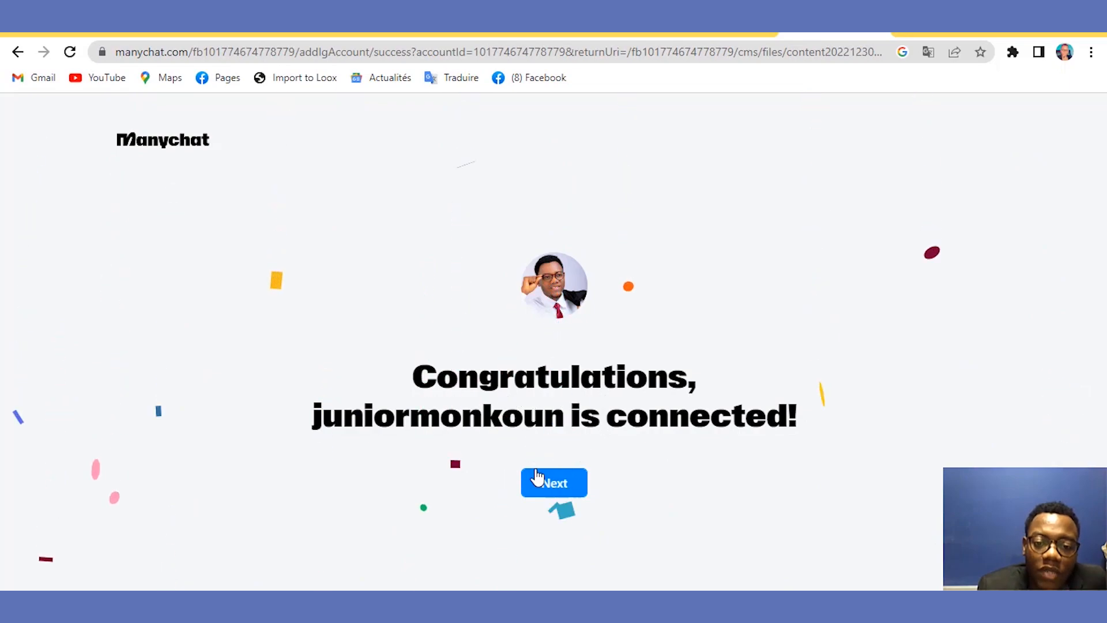
Continue with the free plan instead of the Pro trial and skip the first Instagram campaign setup.
{"action": "left_click", "coordinate": [562, 484]}
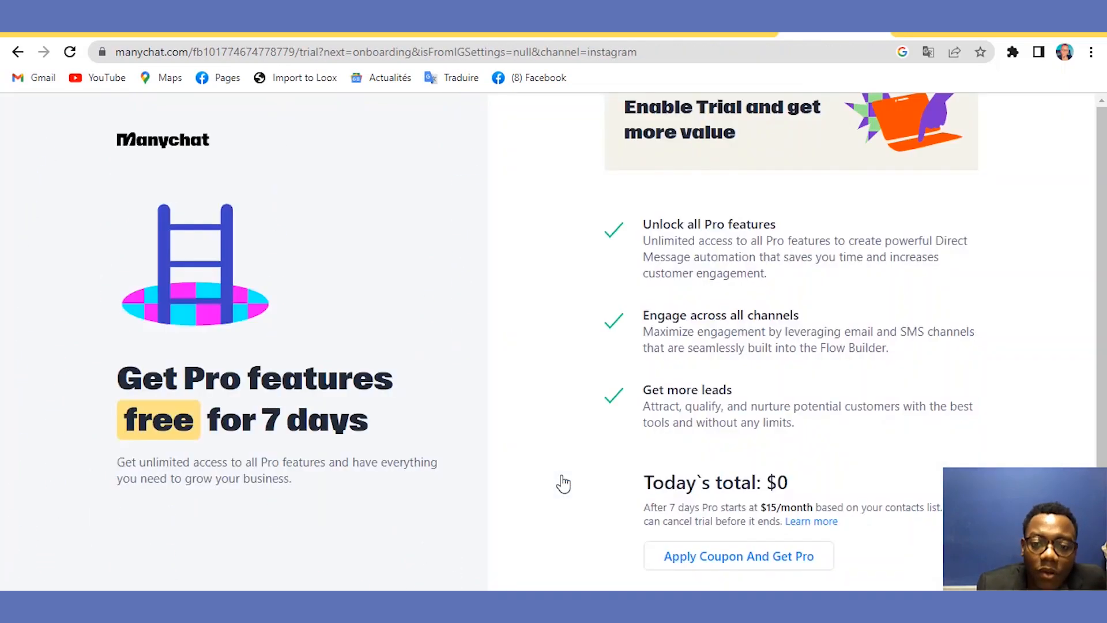
{"action": "scroll", "coordinate": [1099, 381], "scroll_direction": "down", "scroll_amount": 1}
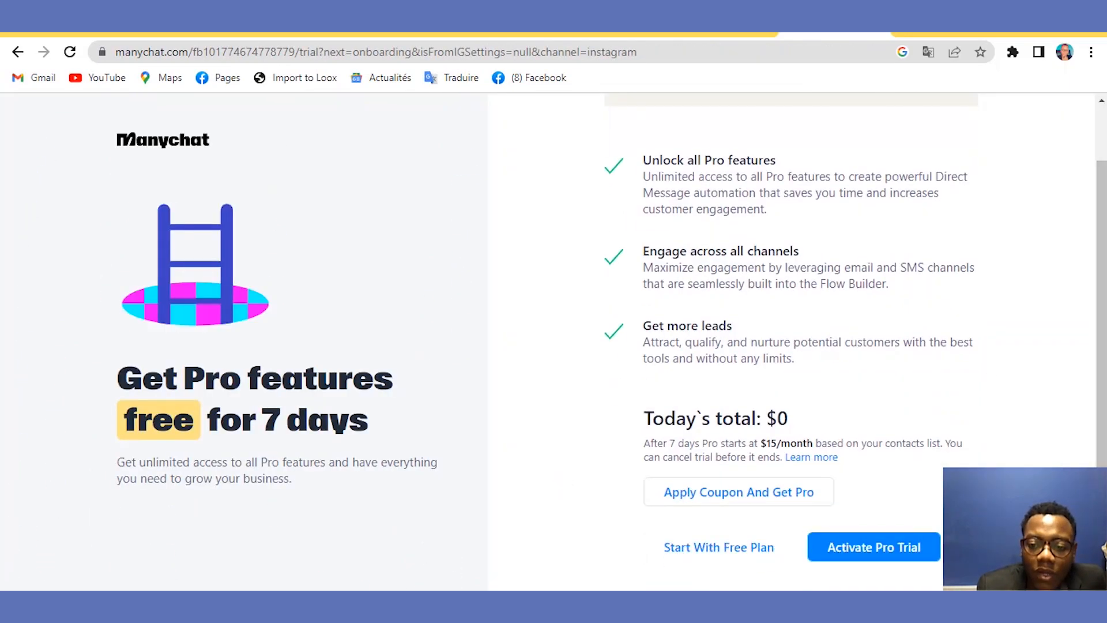
{"action": "left_click", "coordinate": [745, 558]}
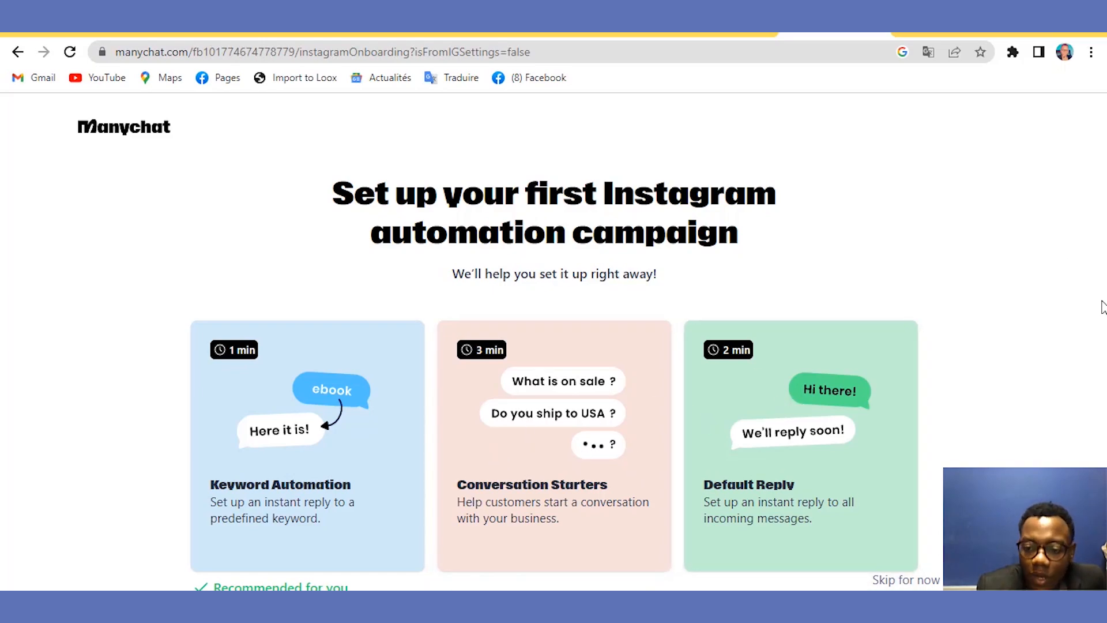
{"action": "left_click", "coordinate": [917, 584]}
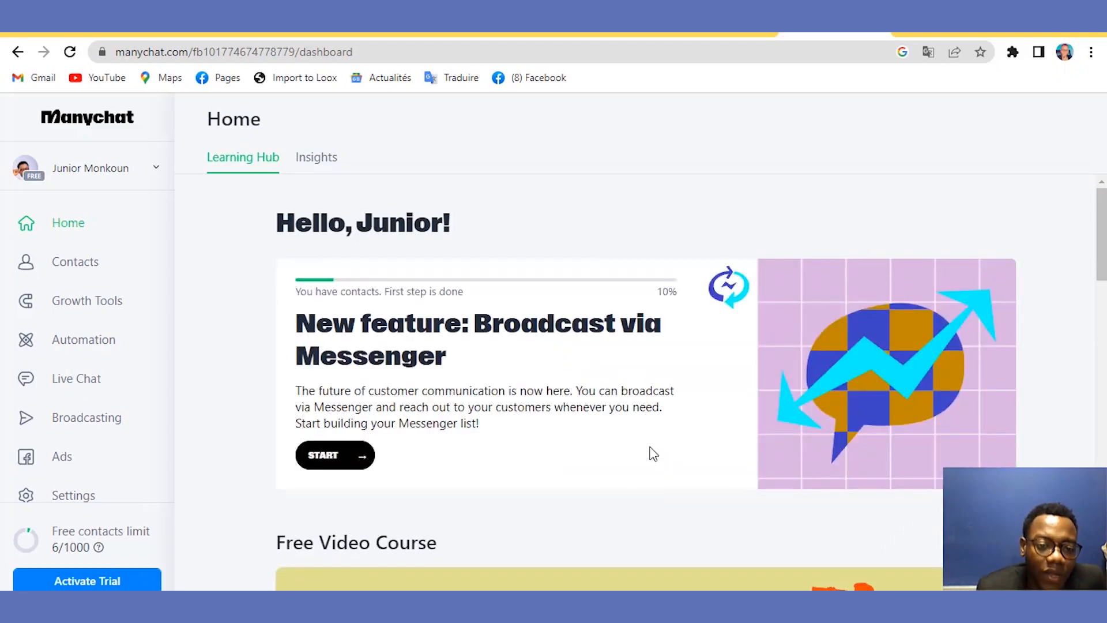
Create another flow named "Test Tuto Instagram" among the automations, now with the Instagram channel connected.
{"action": "left_click", "coordinate": [114, 343]}
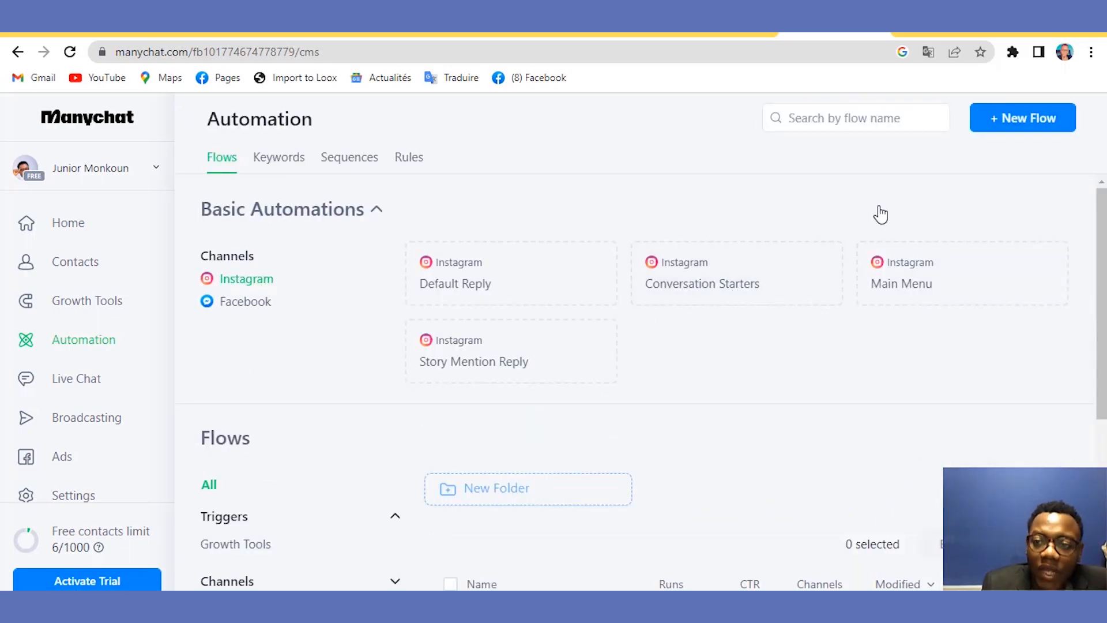
{"action": "left_click", "coordinate": [1012, 122]}
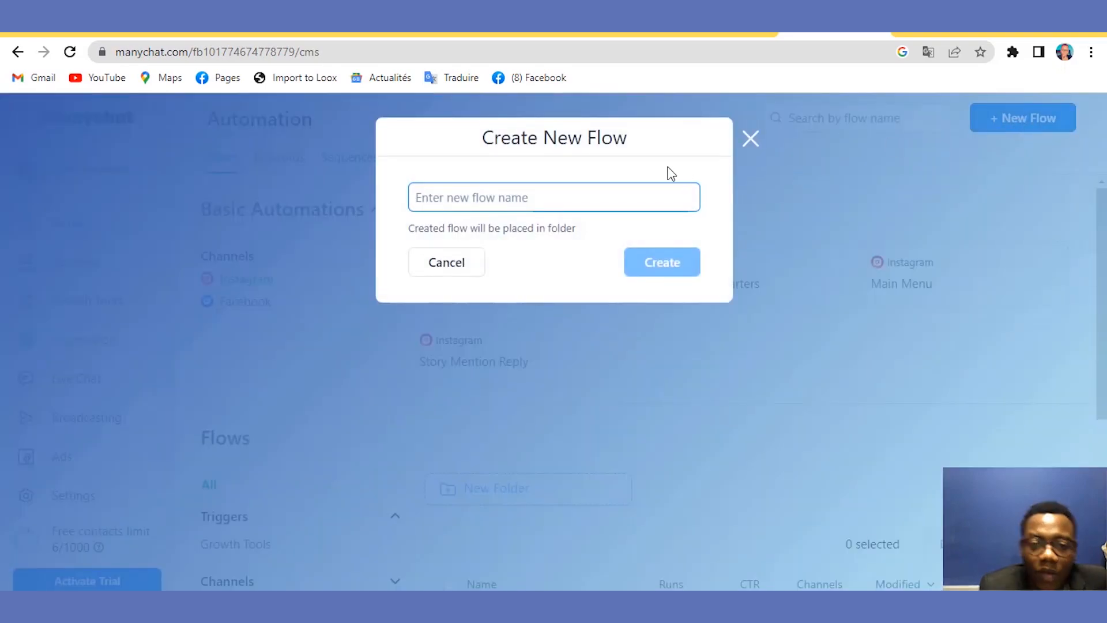
{"action": "left_click", "coordinate": [667, 190]}
{"action": "type", "text": "T"}
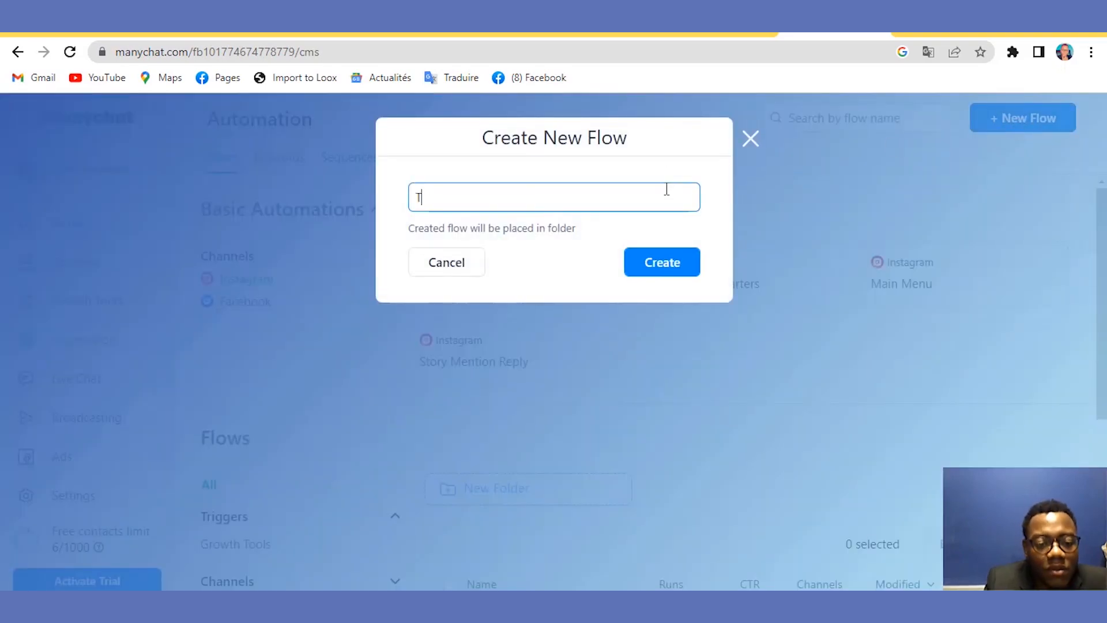
{"action": "type", "text": "est T"}
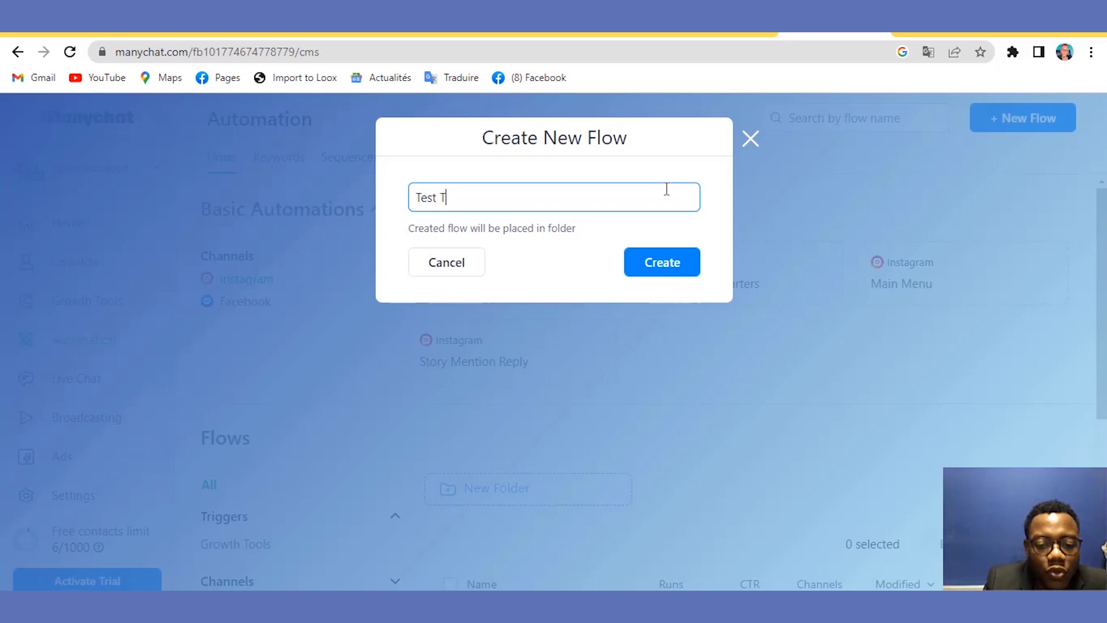
{"action": "type", "text": "uto I"}
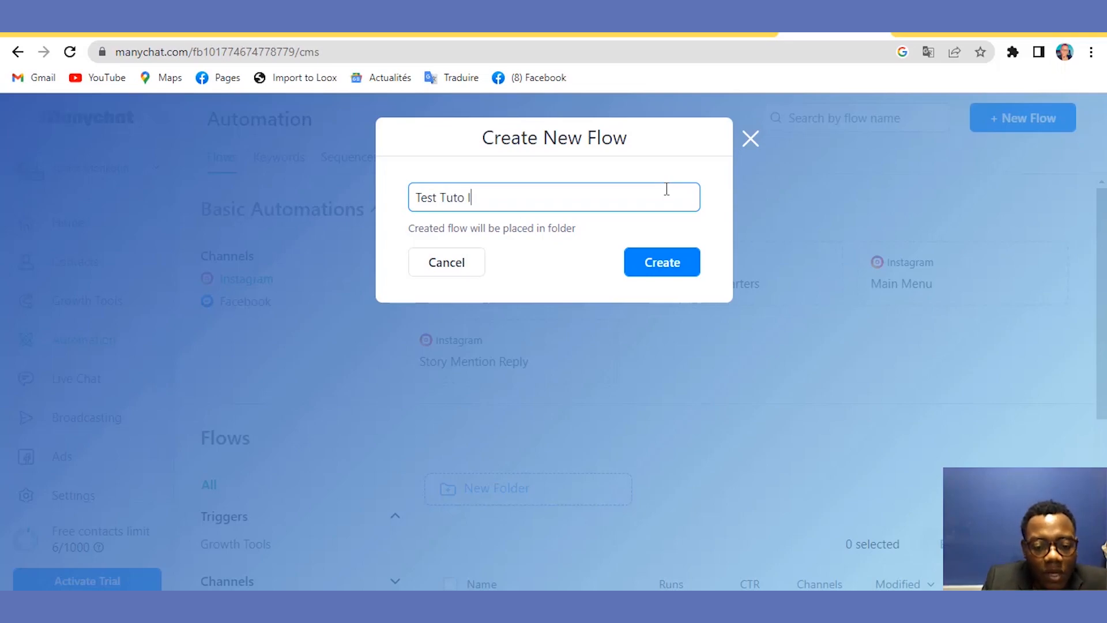
{"action": "type", "text": "n"}
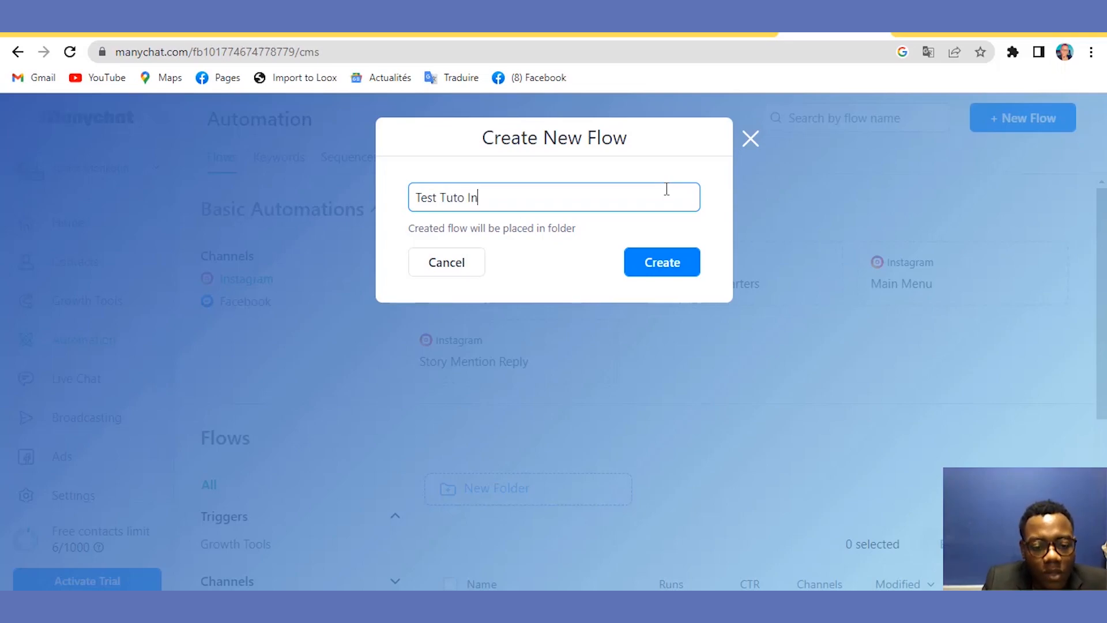
{"action": "type", "text": "stagram"}
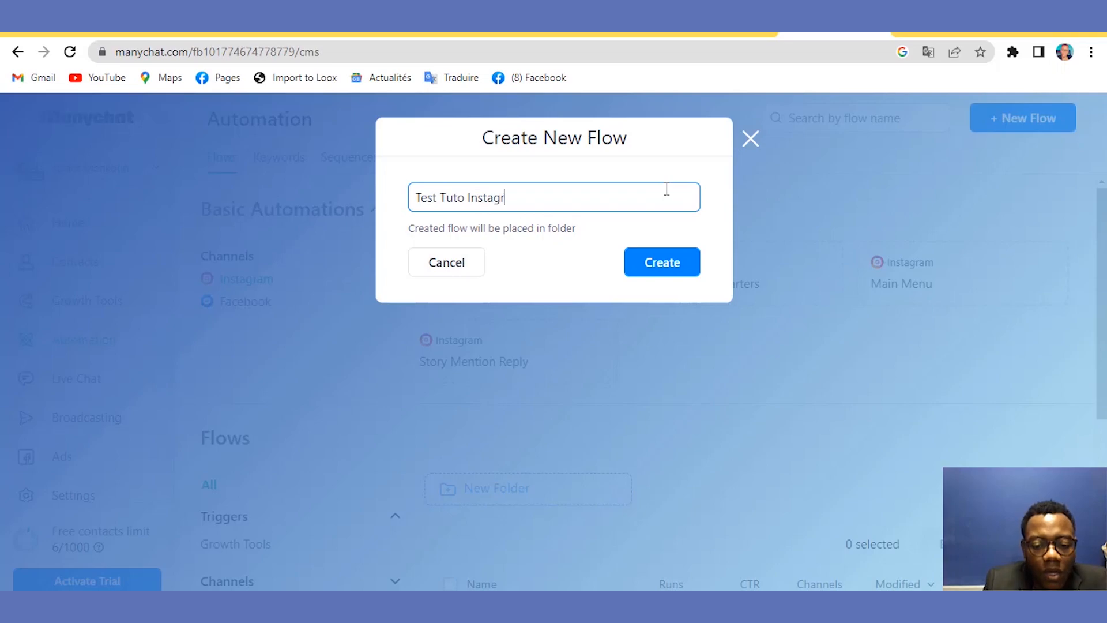
{"action": "left_click", "coordinate": [675, 268]}
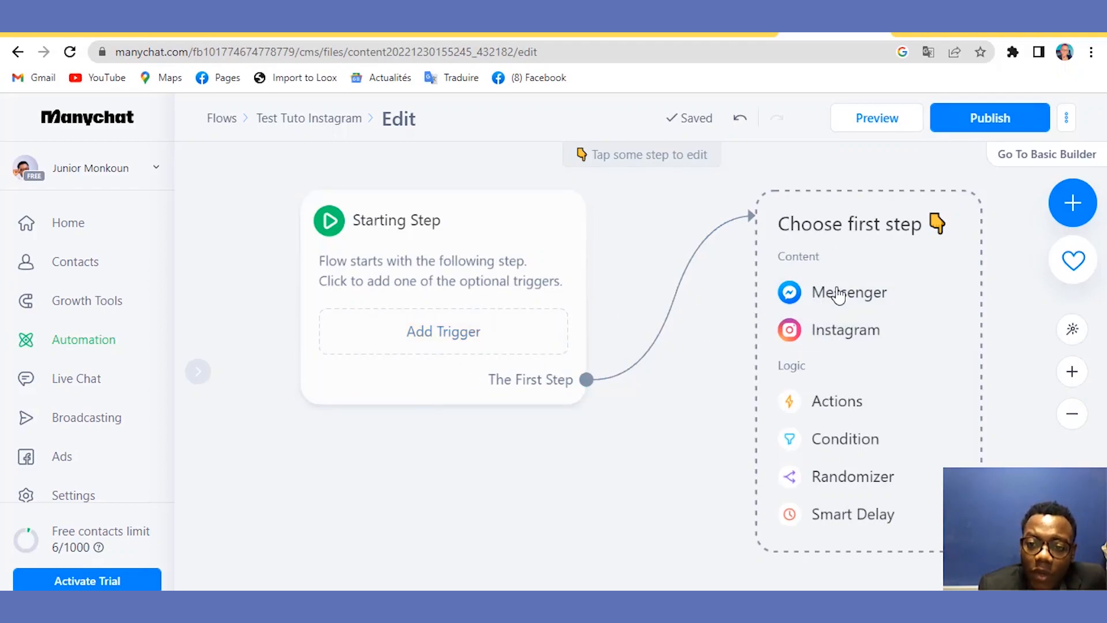
Choose an Instagram message as the flow's first step and set its text to "Que voulez vous ?".
{"action": "left_click", "coordinate": [818, 333]}
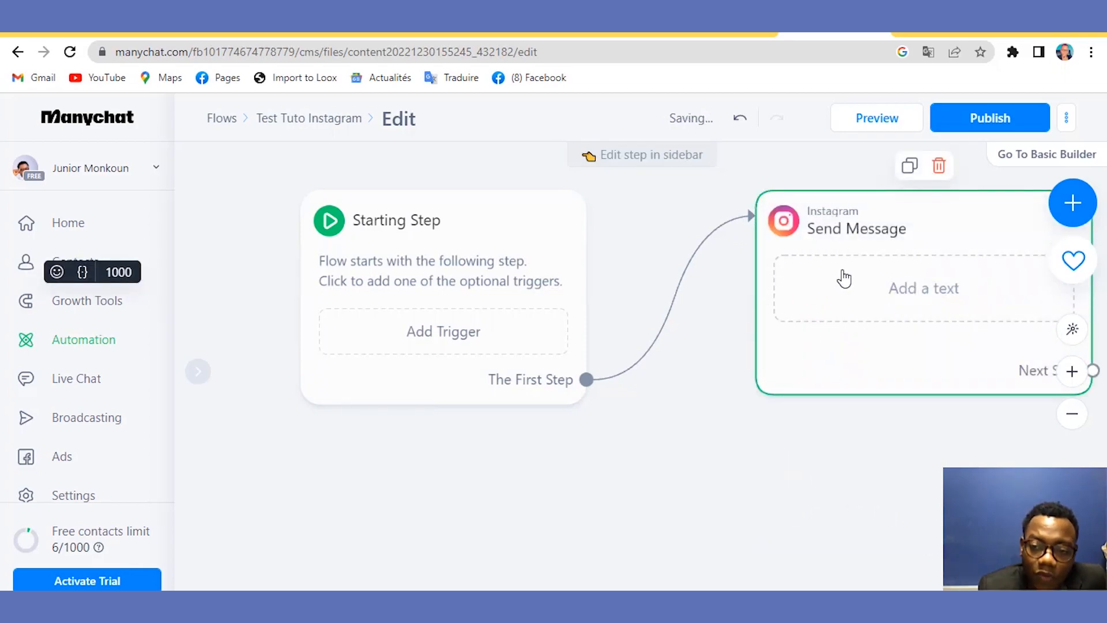
{"action": "left_click", "coordinate": [917, 289]}
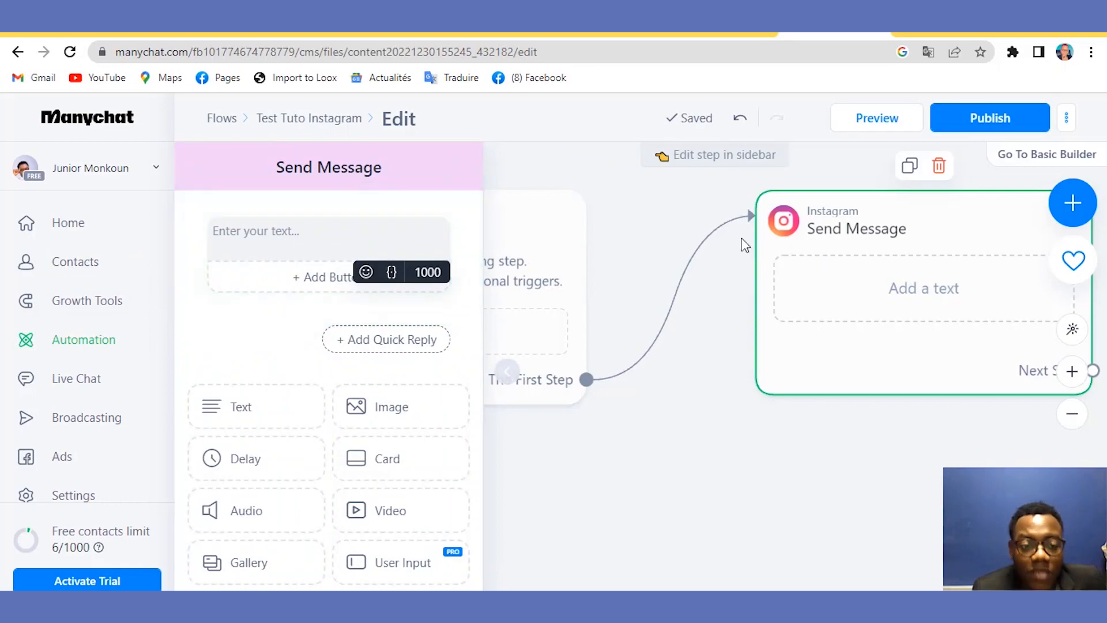
{"action": "left_click", "coordinate": [384, 226]}
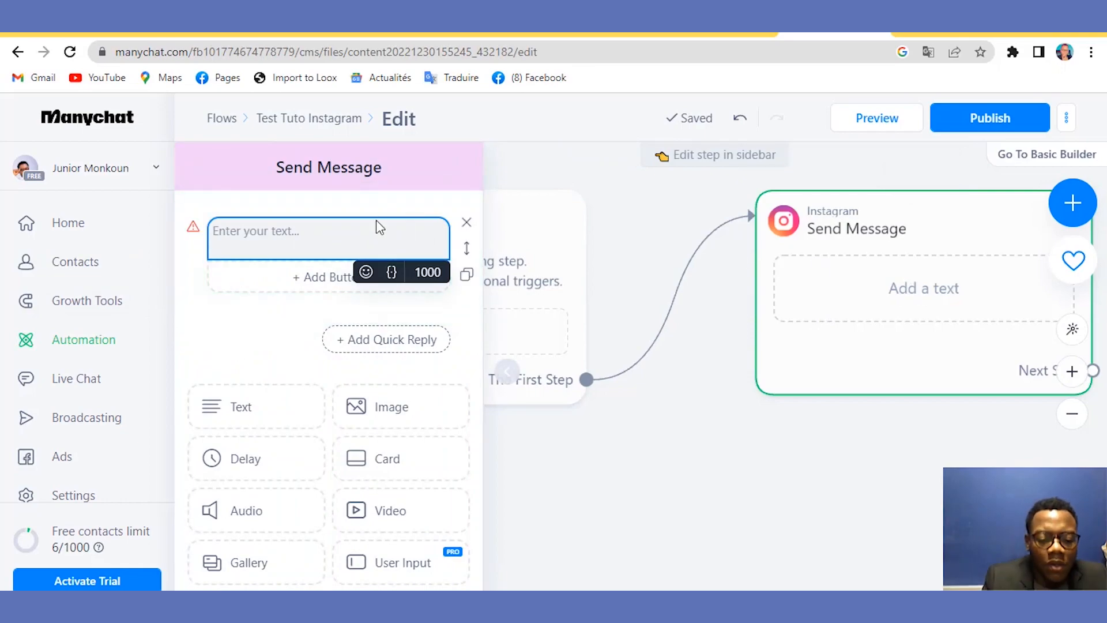
{"action": "type", "text": "Qu"}
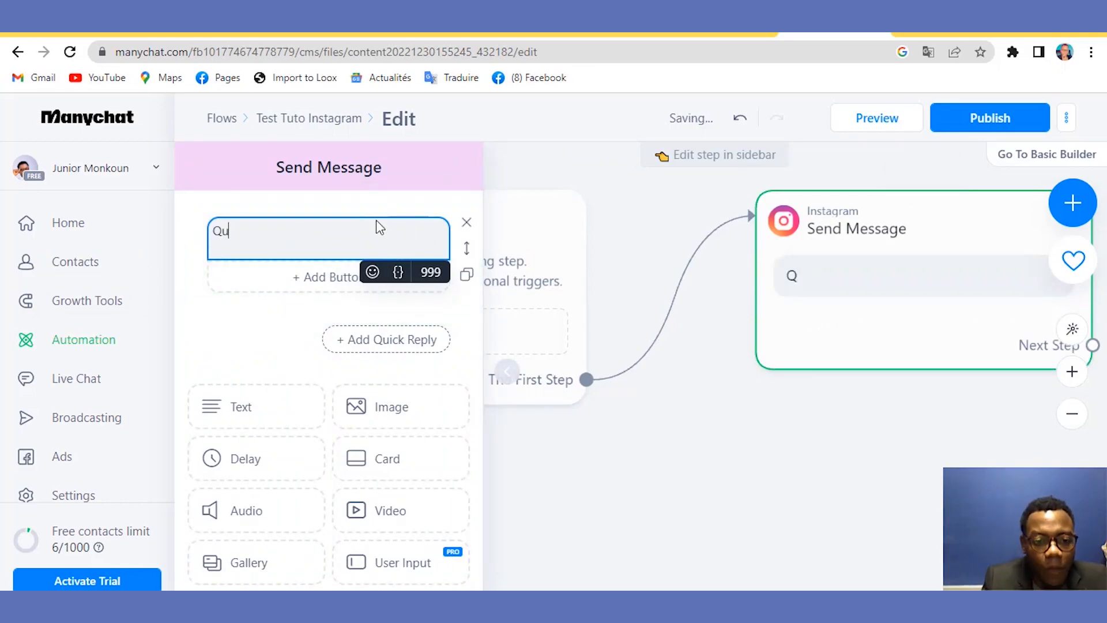
{"action": "type", "text": "e"}
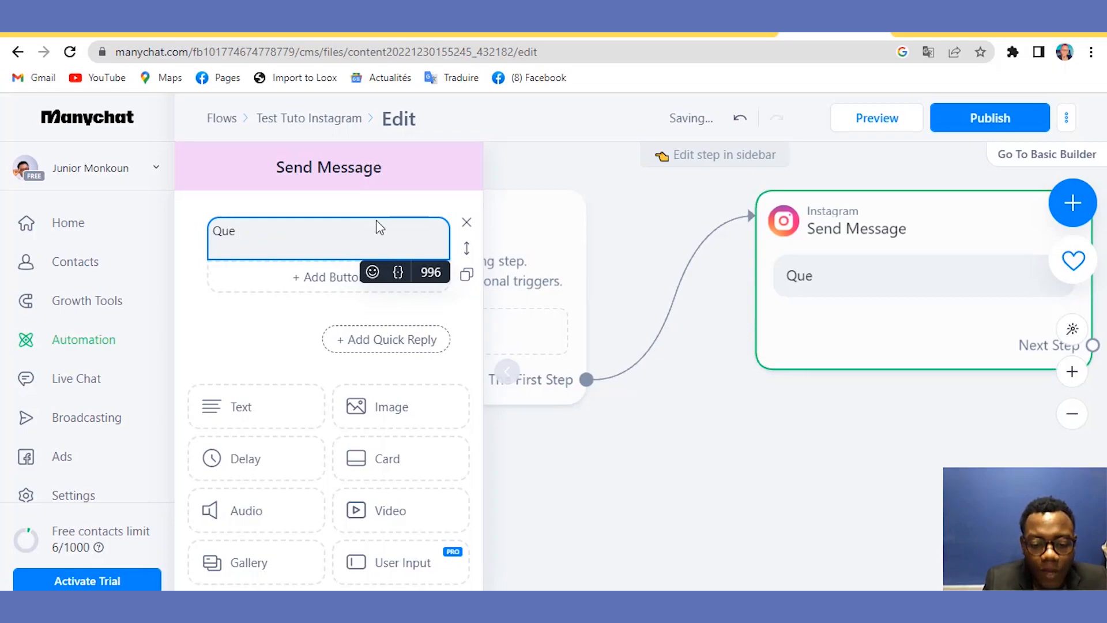
{"action": "type", "text": " voulez vous"}
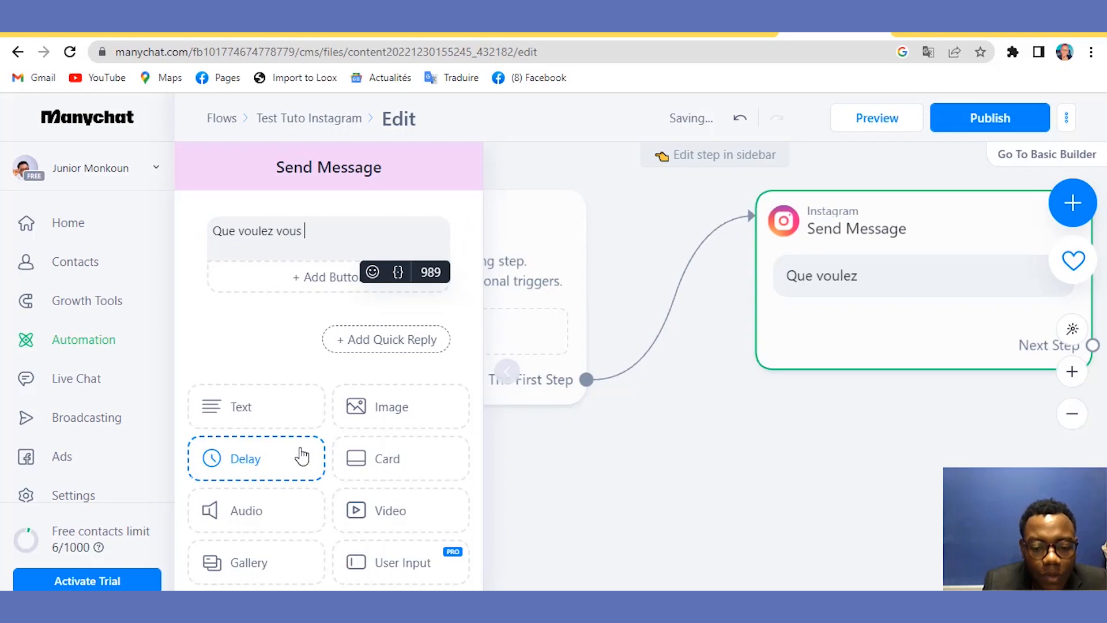
{"action": "type", "text": " ?"}
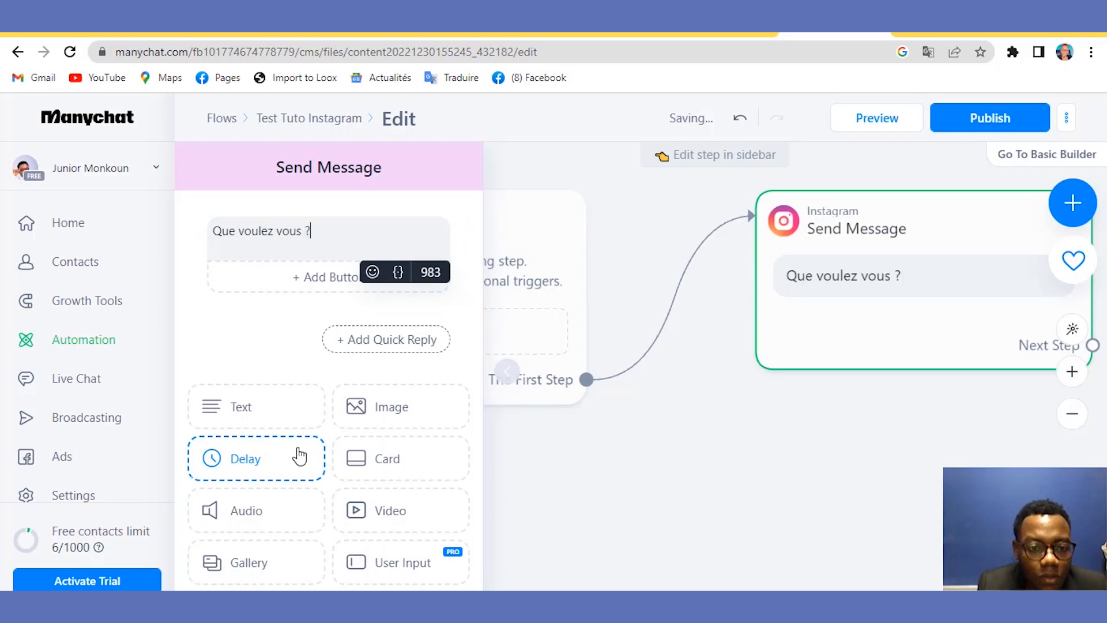
Add a quick reply labelled "Accompagement" to the "Que voulez vous ?" message and have it perform actions.
{"action": "left_click", "coordinate": [351, 343]}
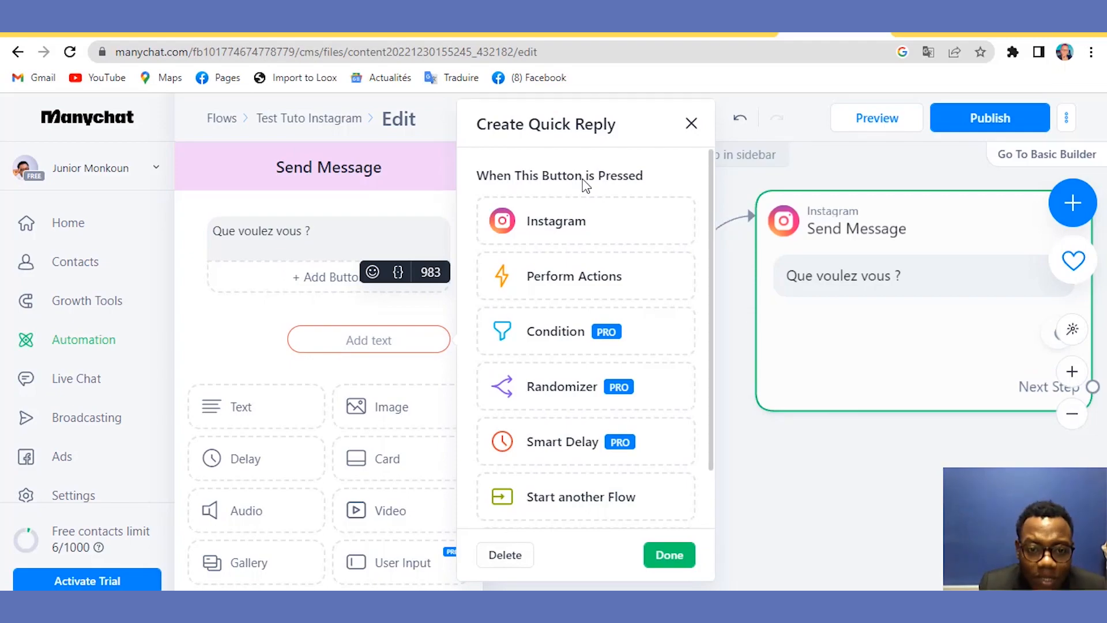
{"action": "left_click", "coordinate": [529, 277]}
{"action": "left_click", "coordinate": [381, 339]}
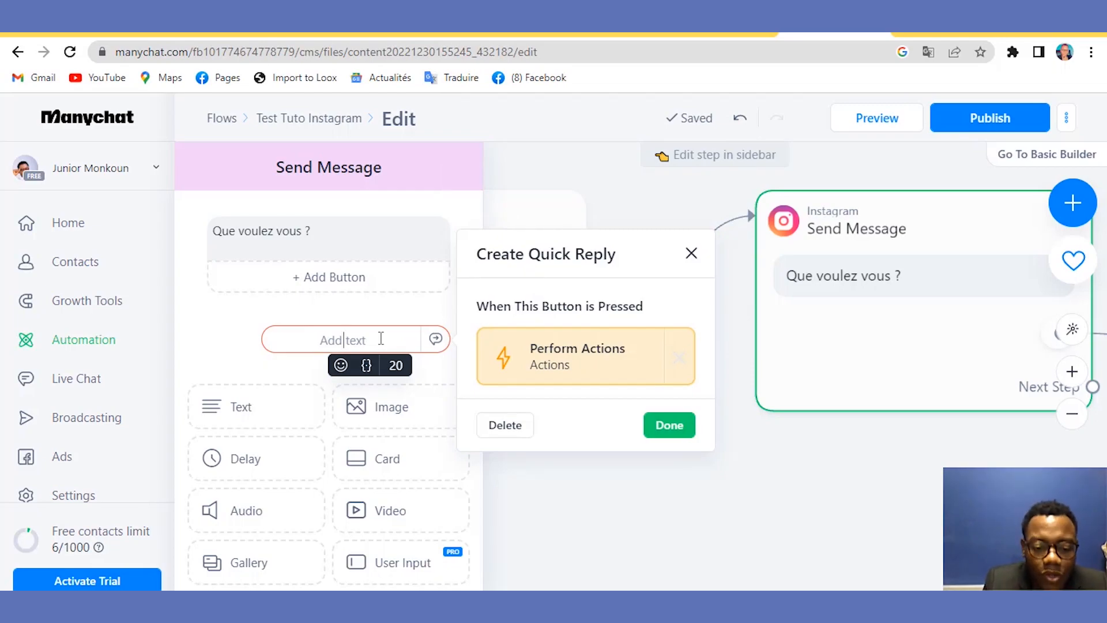
{"action": "type", "text": "A"}
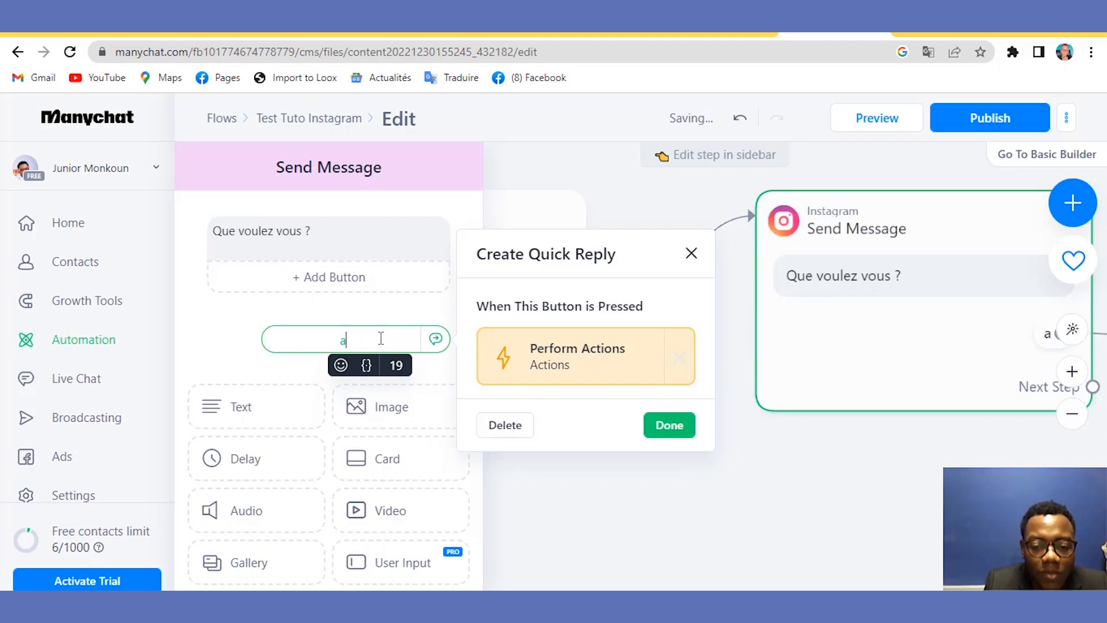
{"action": "key", "text": "BackSpace"}
{"action": "type", "text": "Ac"}
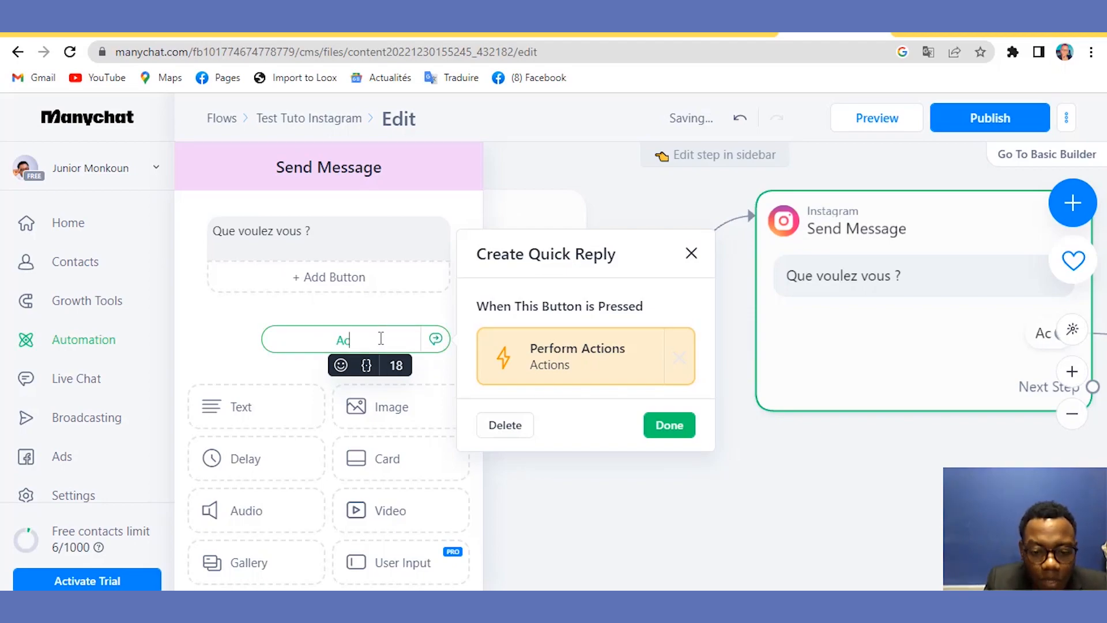
{"action": "type", "text": "comp"}
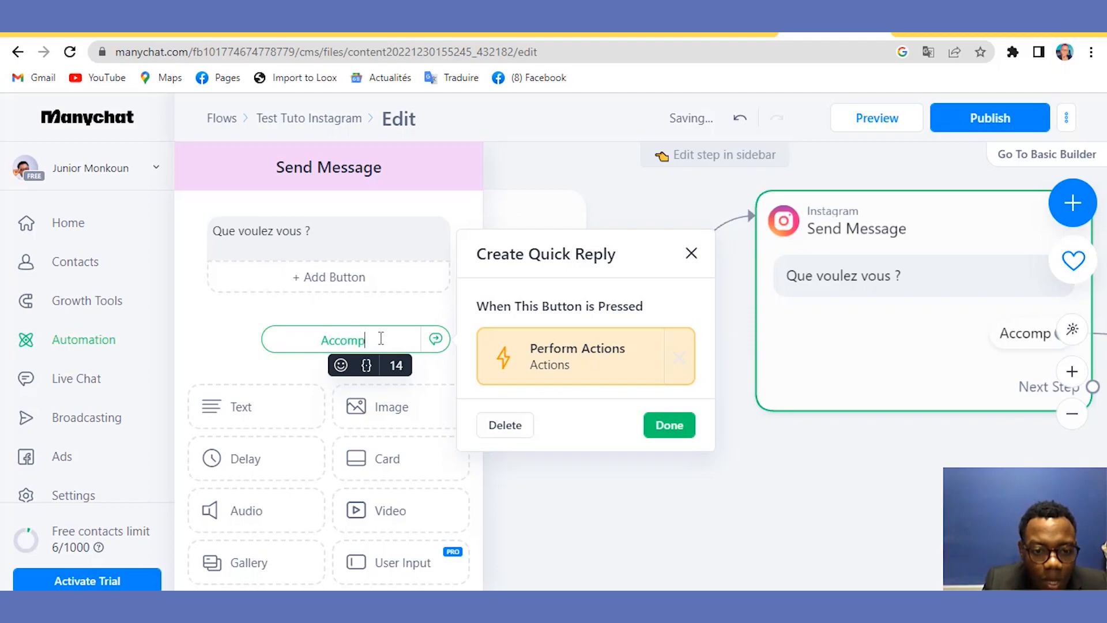
{"action": "type", "text": "agen"}
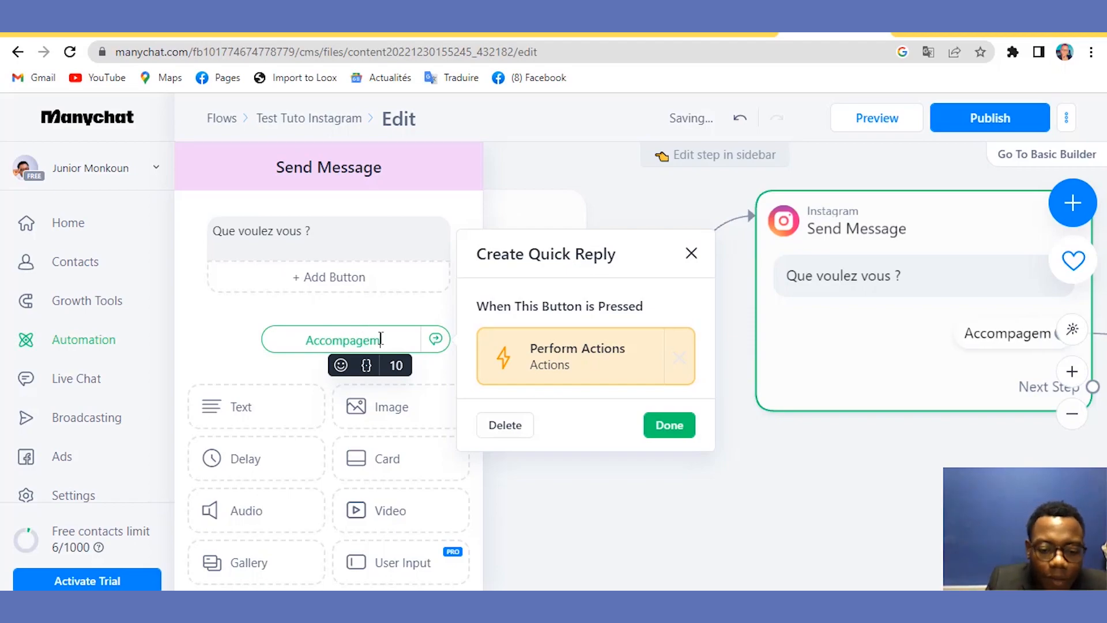
{"action": "type", "text": "ent"}
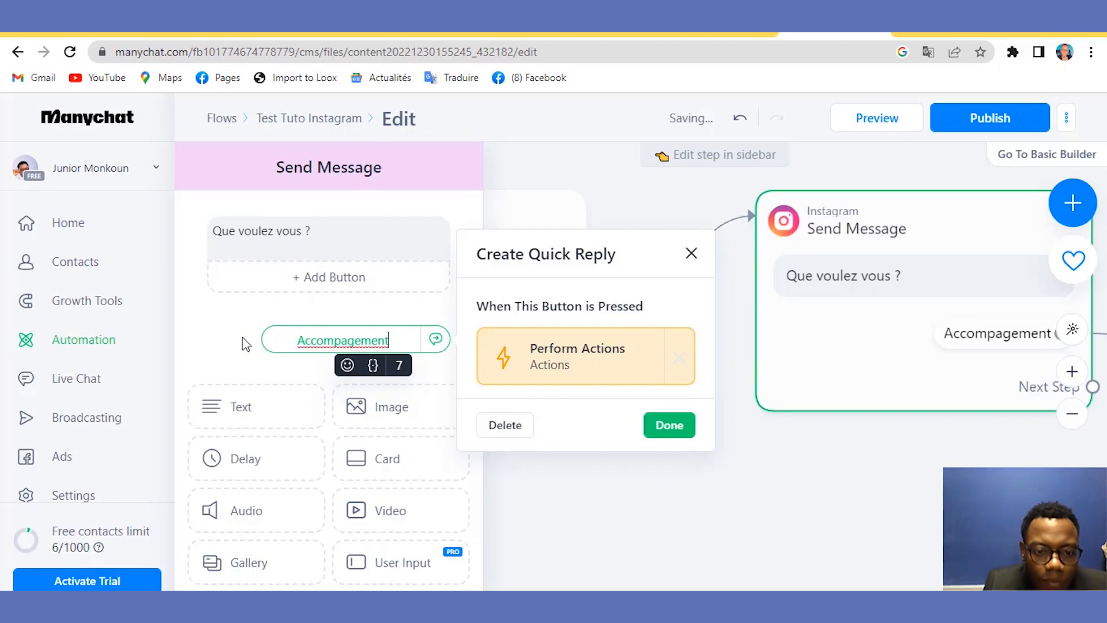
Correct the first quick reply's spelling to the suggested "Accompagnement".
{"action": "left_click", "coordinate": [242, 344]}
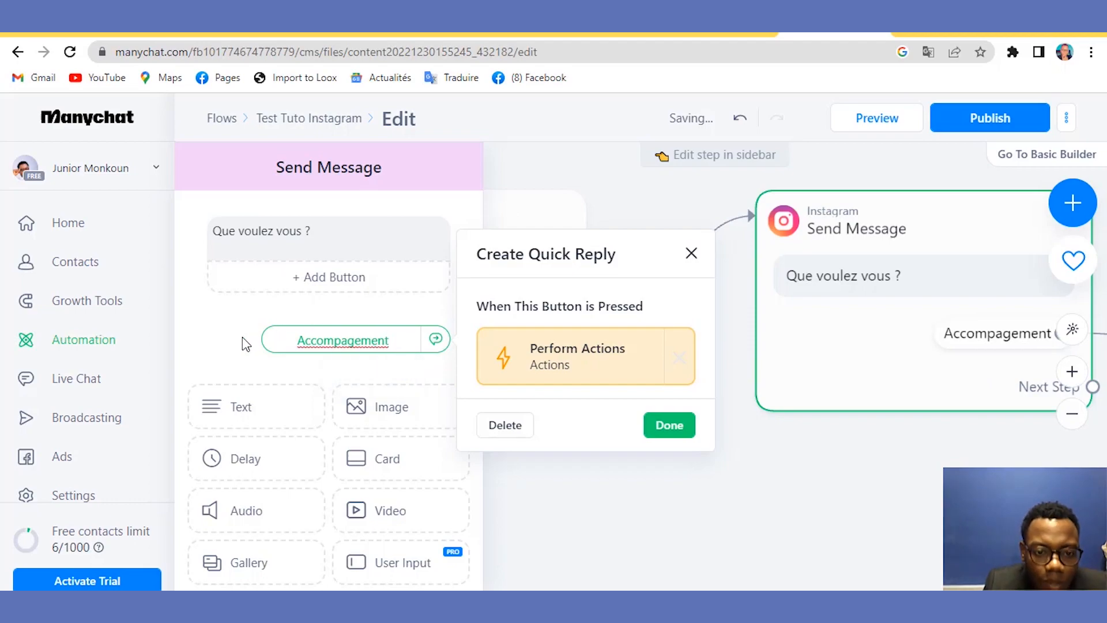
{"action": "left_click", "coordinate": [331, 340]}
{"action": "right_click", "coordinate": [333, 339]}
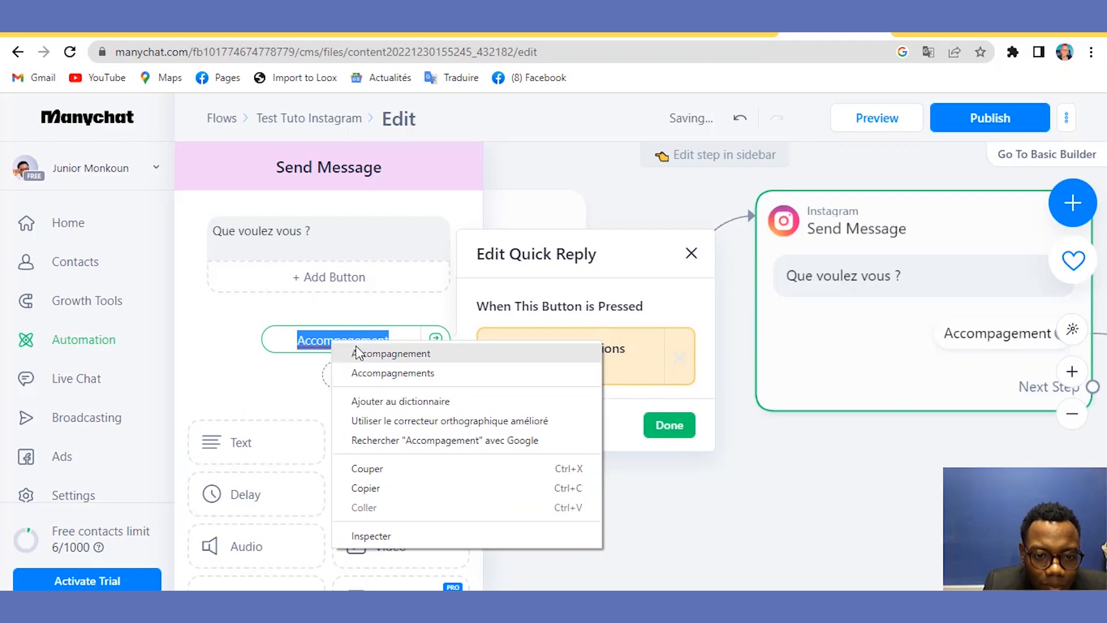
{"action": "left_click", "coordinate": [356, 353]}
{"action": "left_click", "coordinate": [304, 391]}
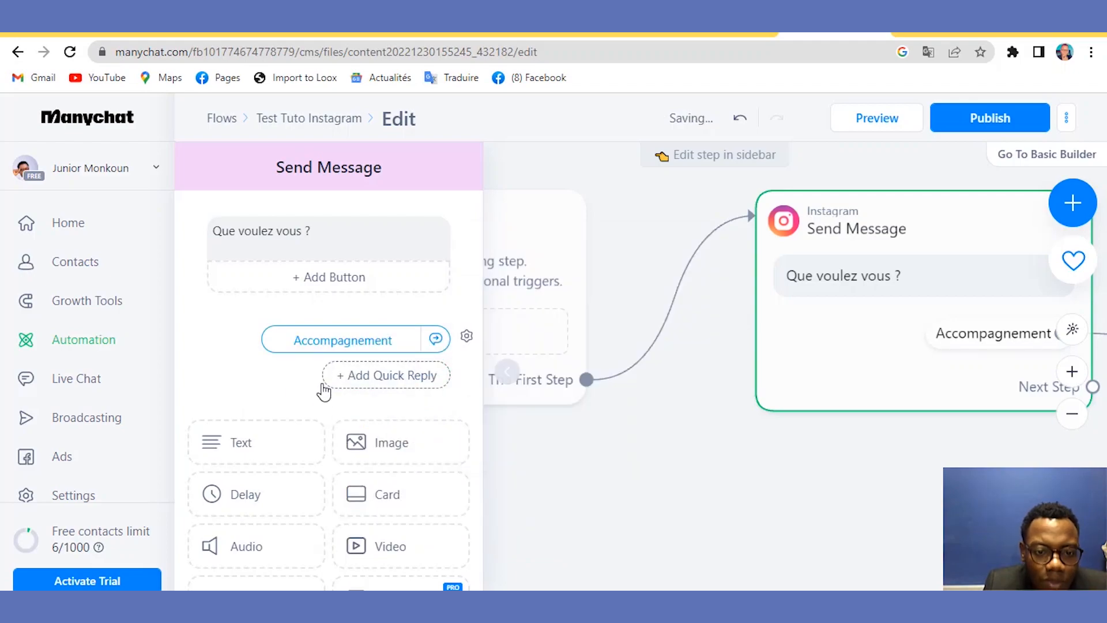
Add a second quick reply labelled "Acheter mon livre" that also performs actions.
{"action": "left_click", "coordinate": [356, 378]}
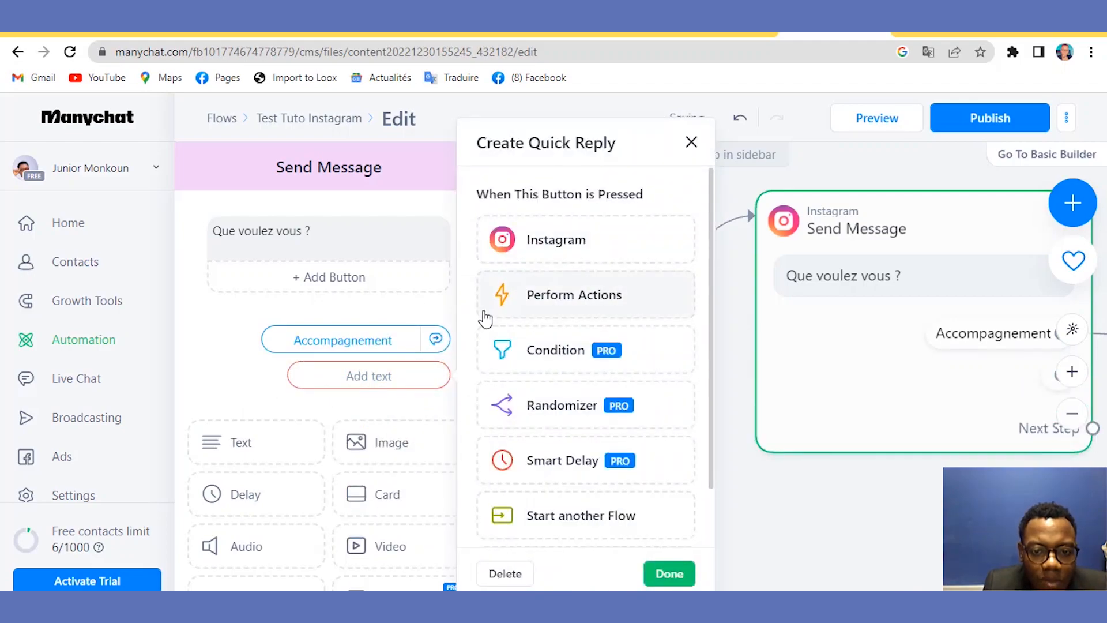
{"action": "left_click", "coordinate": [572, 303]}
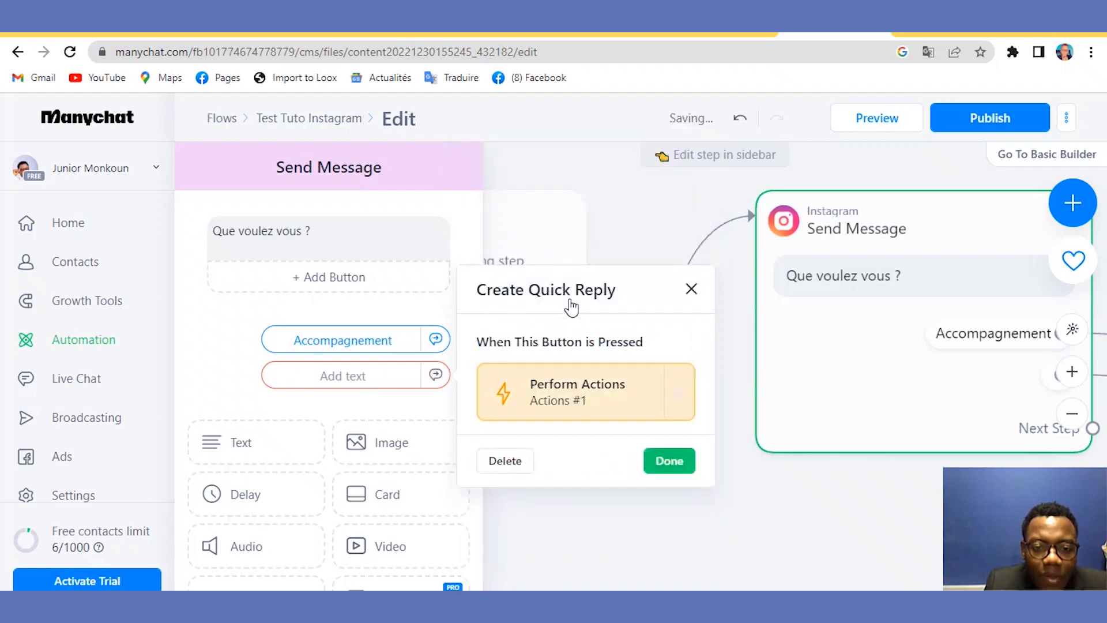
{"action": "left_click", "coordinate": [384, 372]}
{"action": "type", "text": "Achete"}
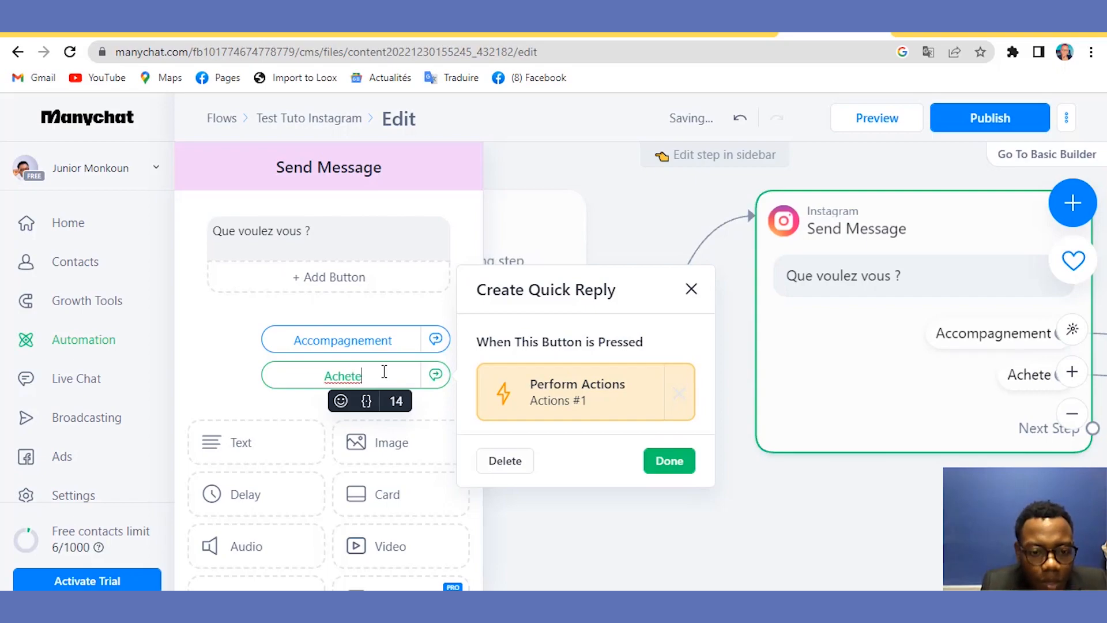
{"action": "type", "text": "r mon "}
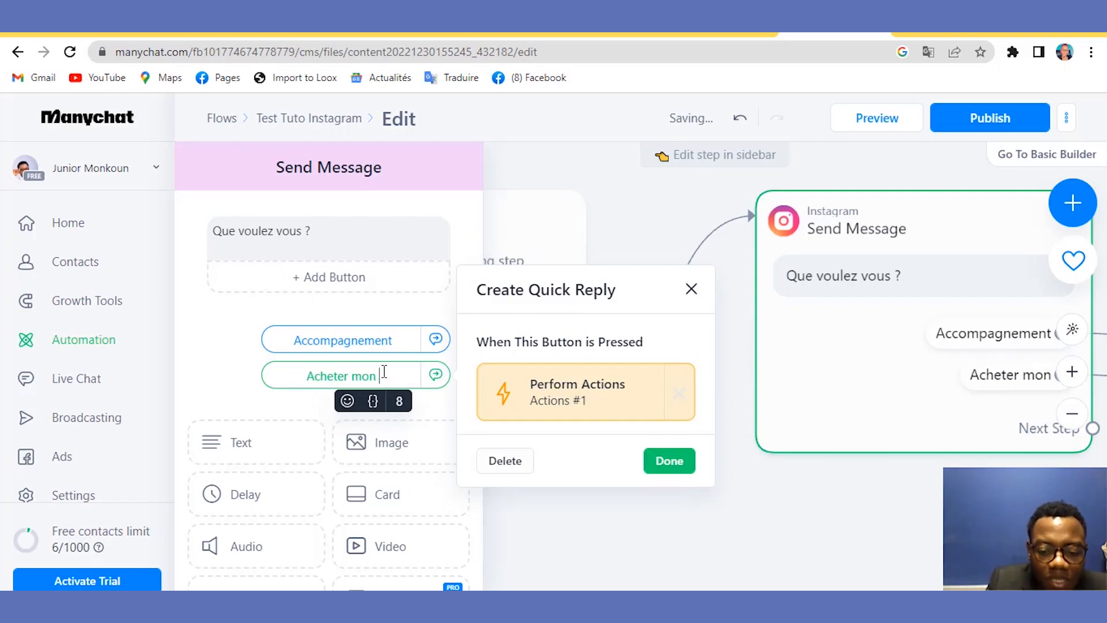
{"action": "type", "text": "livre"}
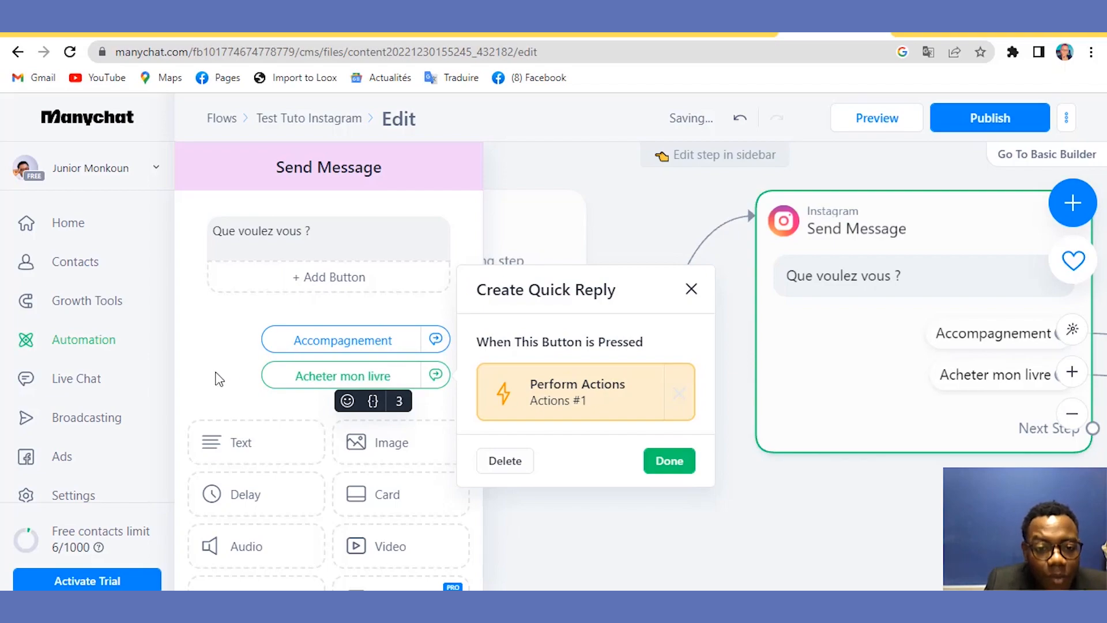
{"action": "left_click", "coordinate": [219, 344]}
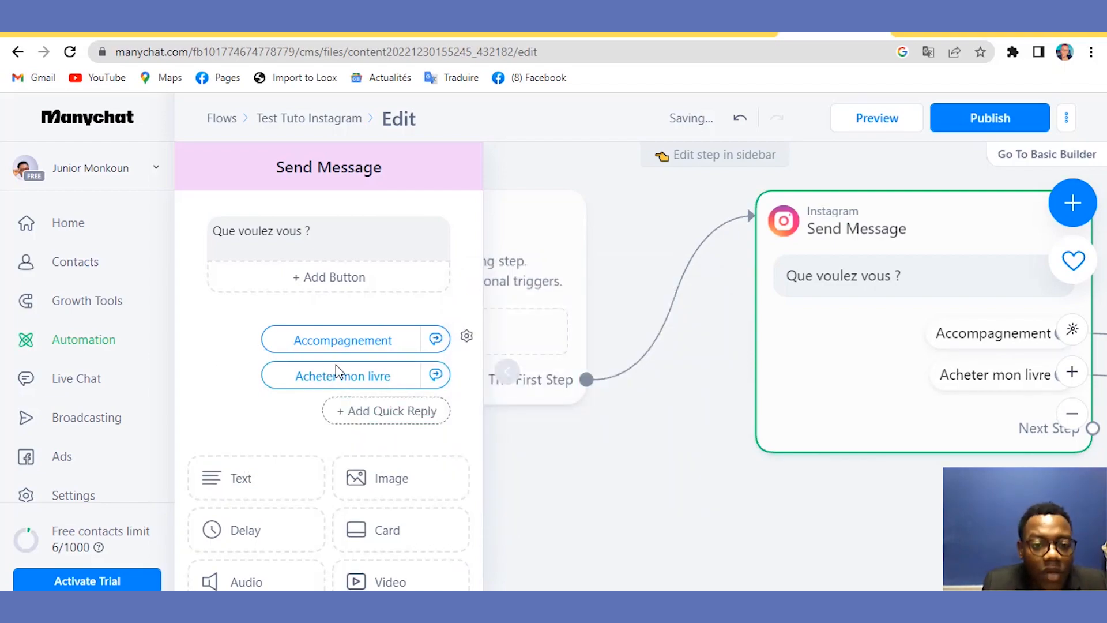
Add a third quick reply labelled "Autres" without assigning it an action.
{"action": "left_click", "coordinate": [379, 411]}
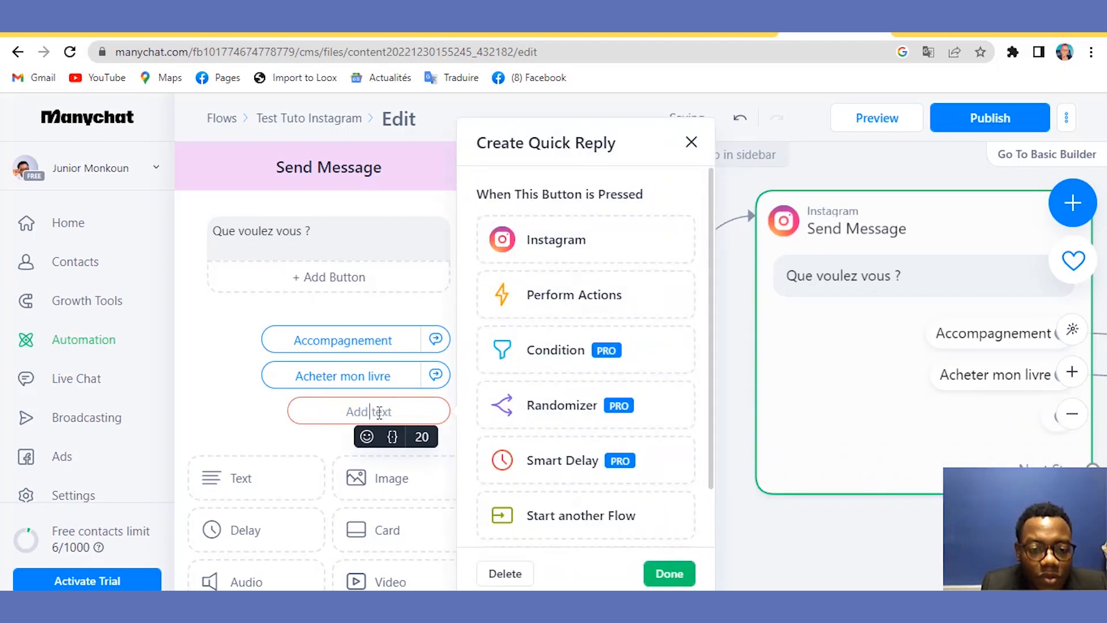
{"action": "type", "text": "Q"}
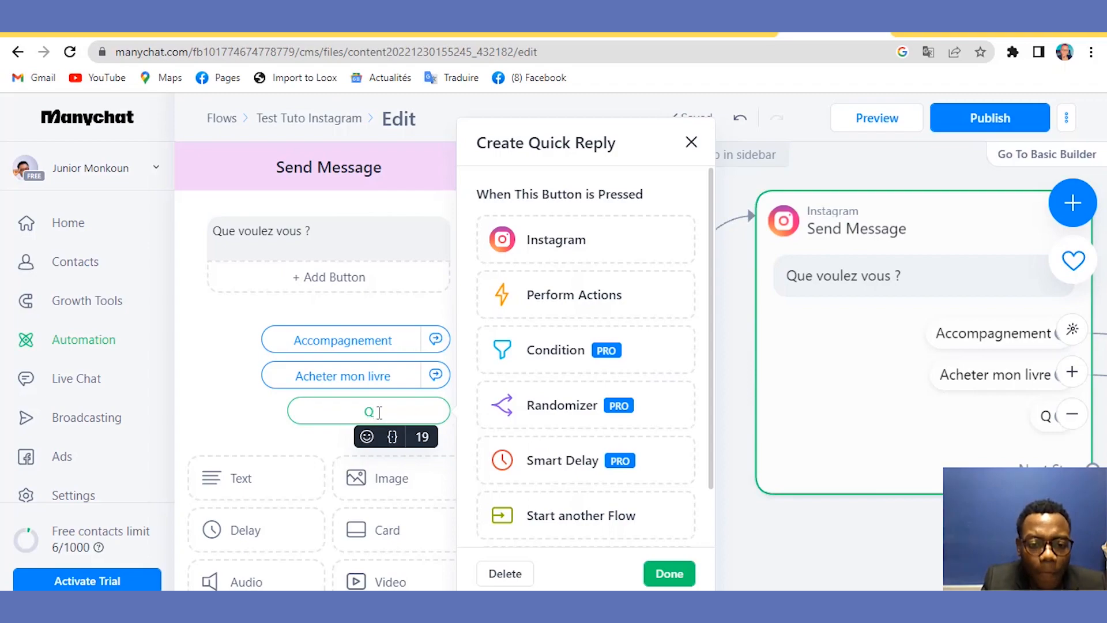
{"action": "key", "text": "BackSpace"}
{"action": "type", "text": "A"}
{"action": "key", "text": "BackSpace"}
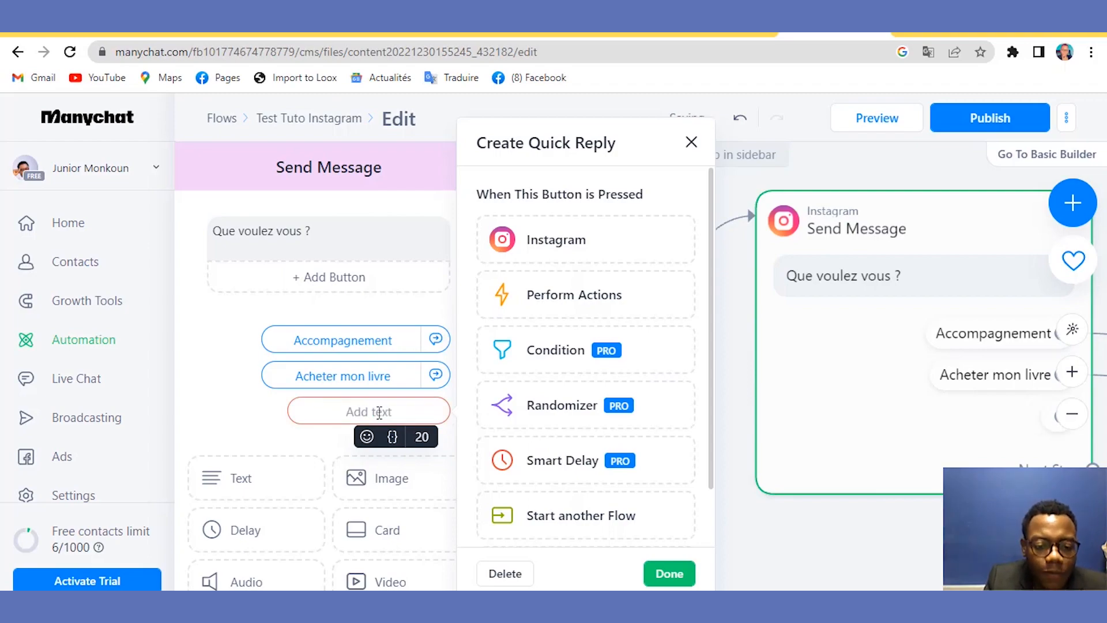
{"action": "type", "text": "Autre"}
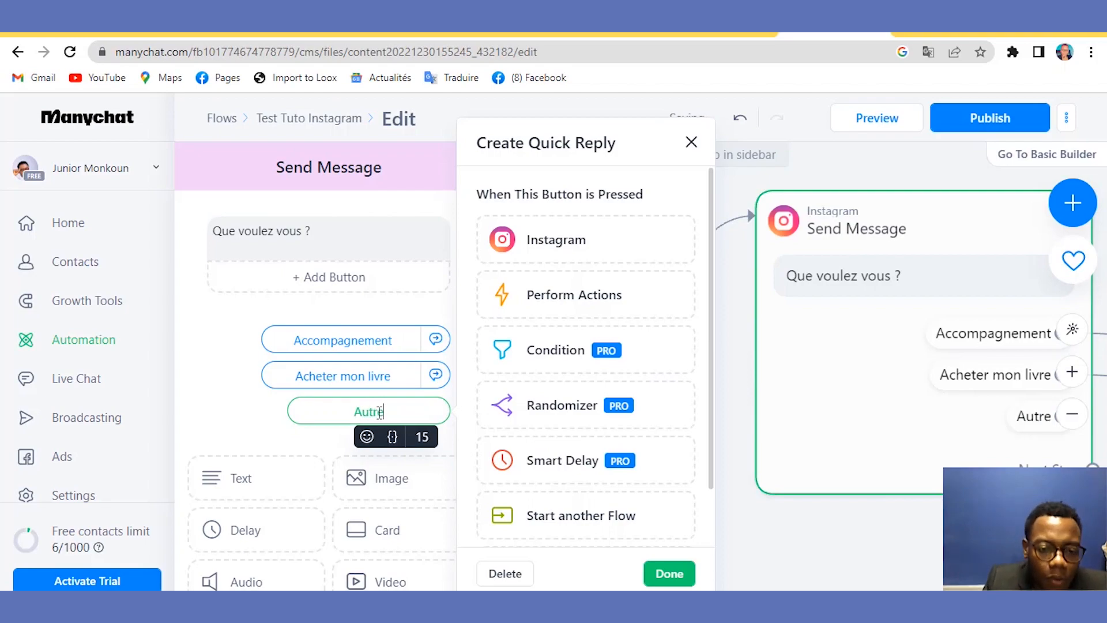
{"action": "type", "text": "s"}
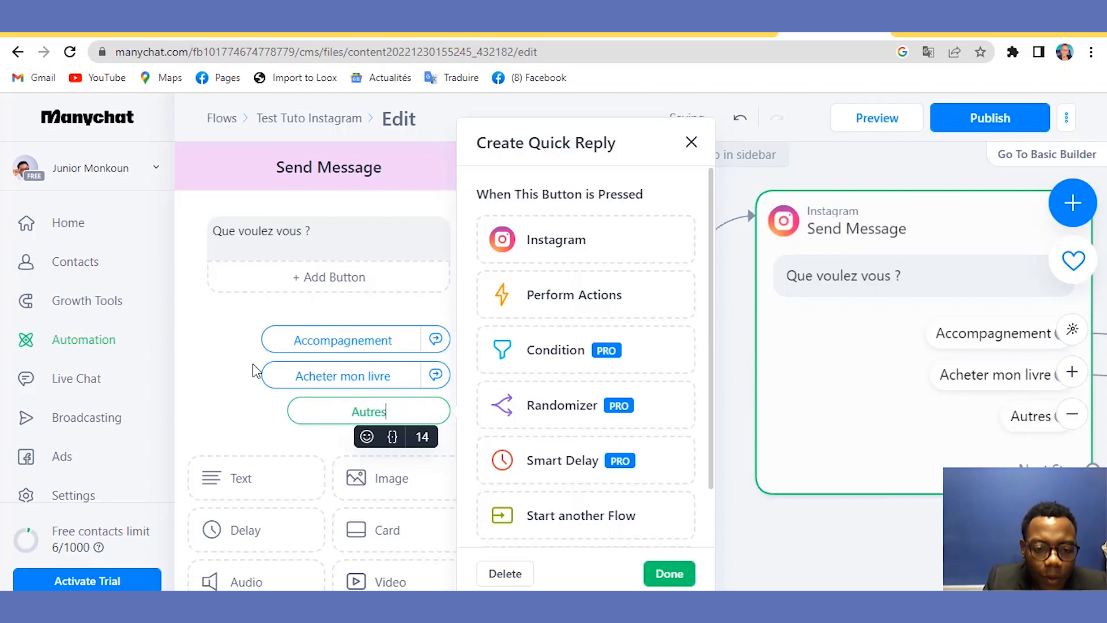
{"action": "left_click", "coordinate": [242, 396]}
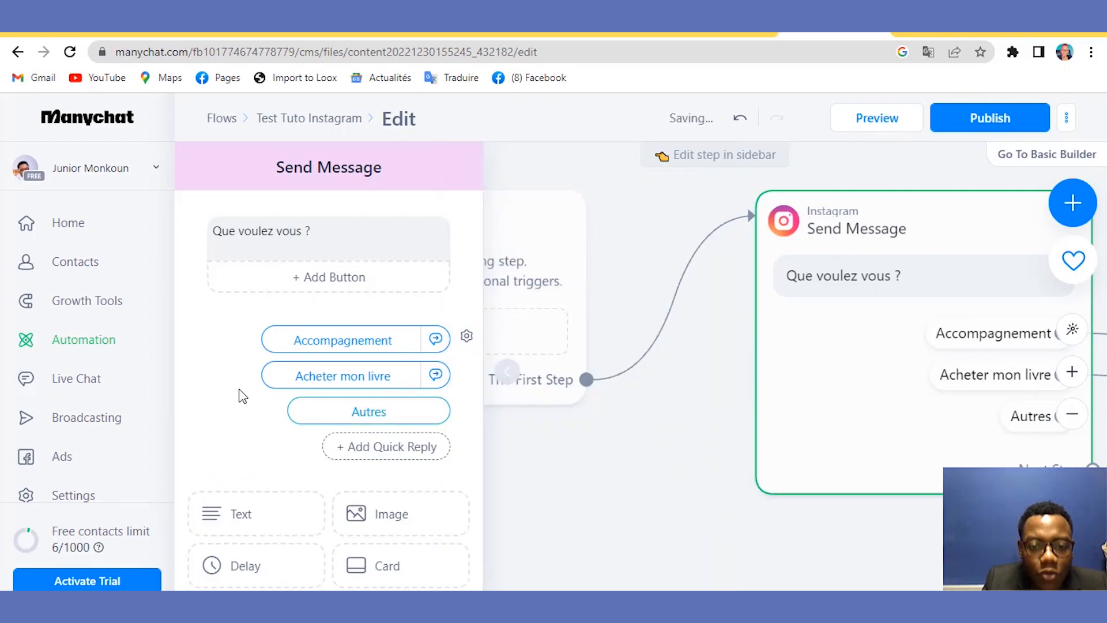
Connect the "Accompagnement" quick reply to a new Instagram message step, and reopen the "Que voulez vous ?" message for editing.
{"action": "left_click", "coordinate": [630, 500]}
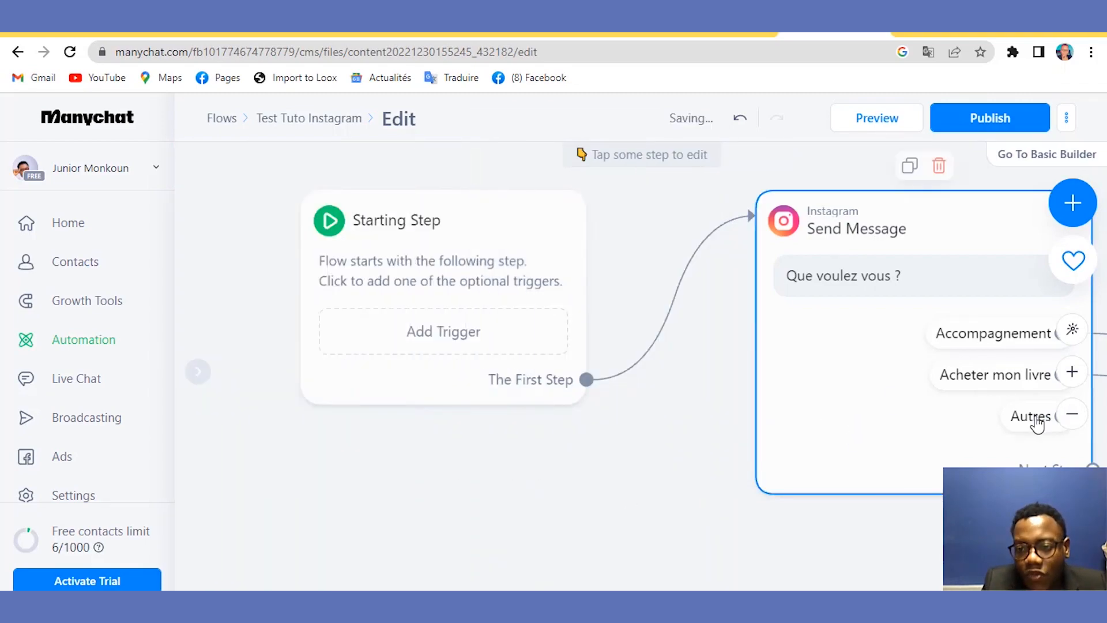
{"action": "scroll", "coordinate": [1073, 415], "scroll_direction": "down", "scroll_amount": 3}
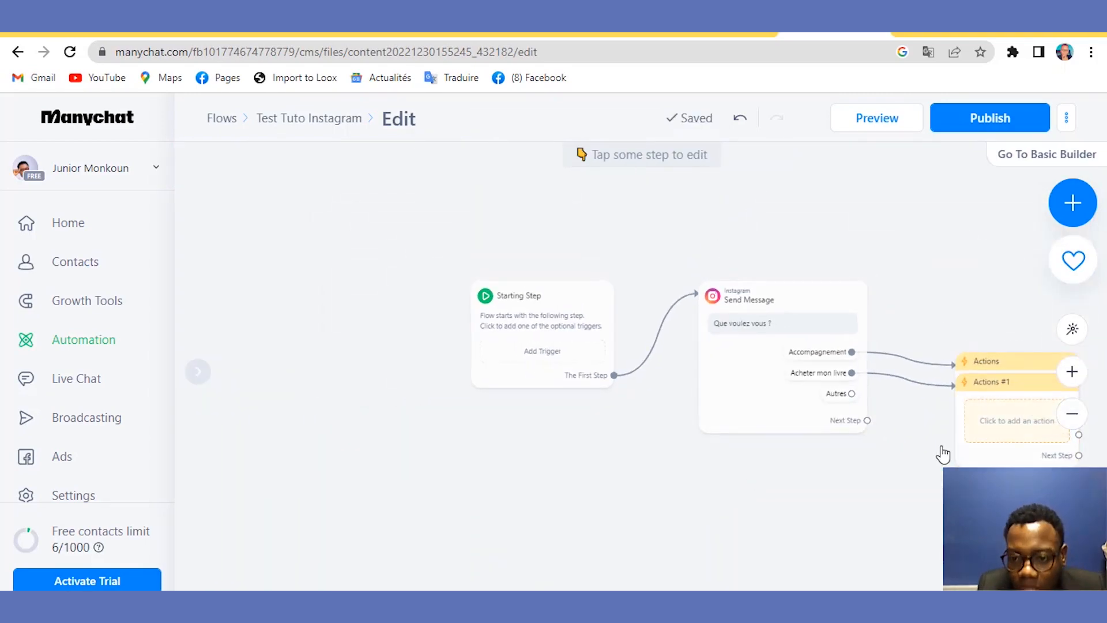
{"action": "left_click", "coordinate": [735, 291]}
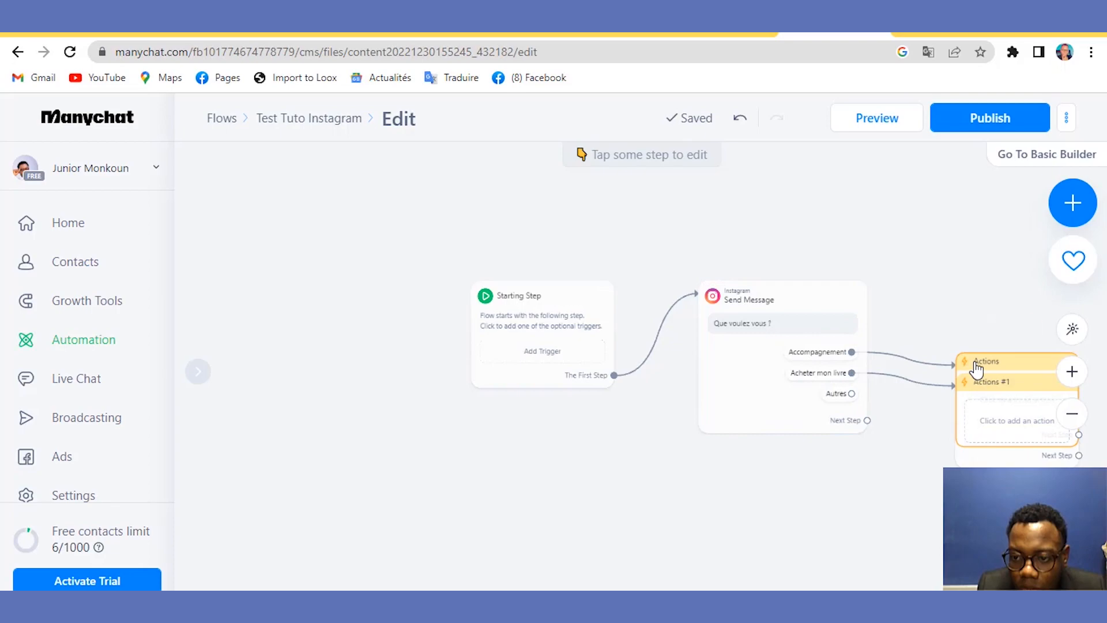
{"action": "left_click", "coordinate": [852, 352]}
{"action": "left_click", "coordinate": [893, 318]}
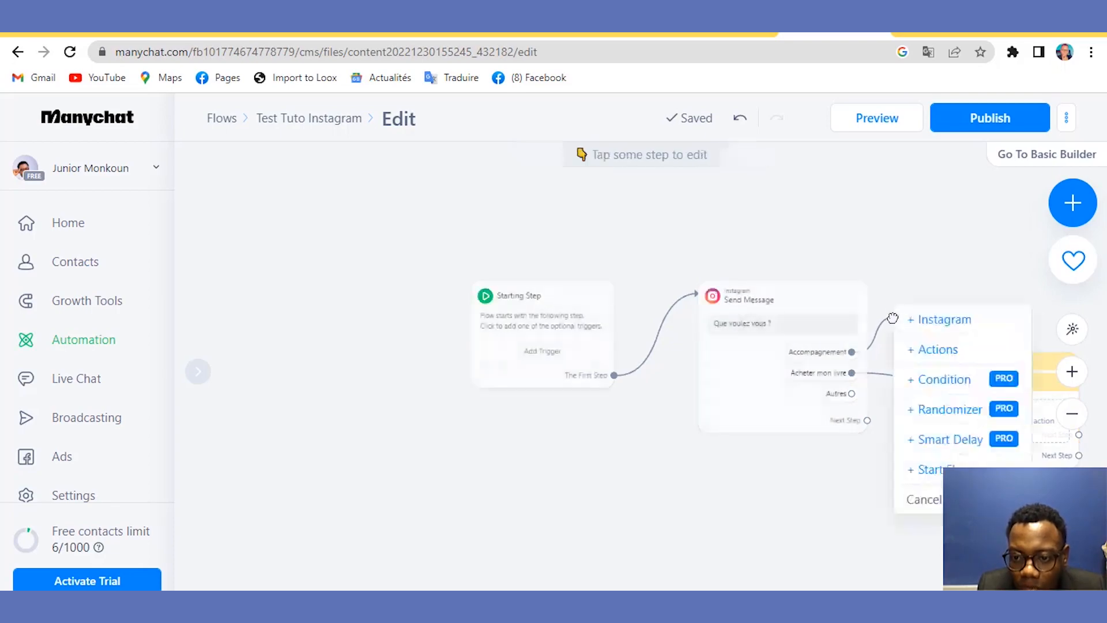
{"action": "left_click", "coordinate": [922, 327]}
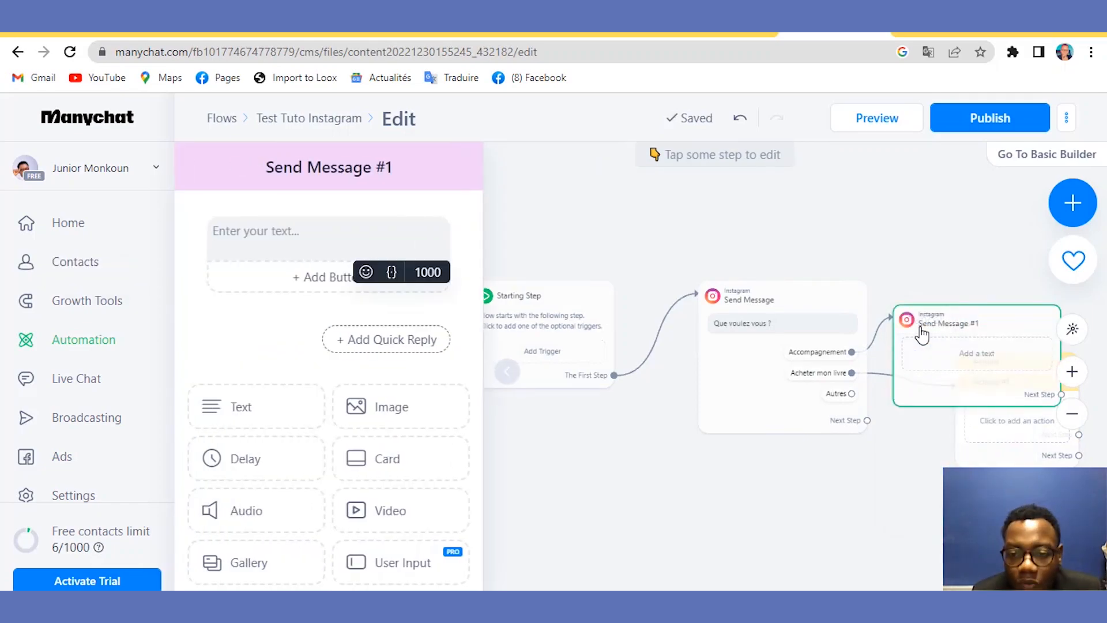
{"action": "left_click", "coordinate": [795, 374]}
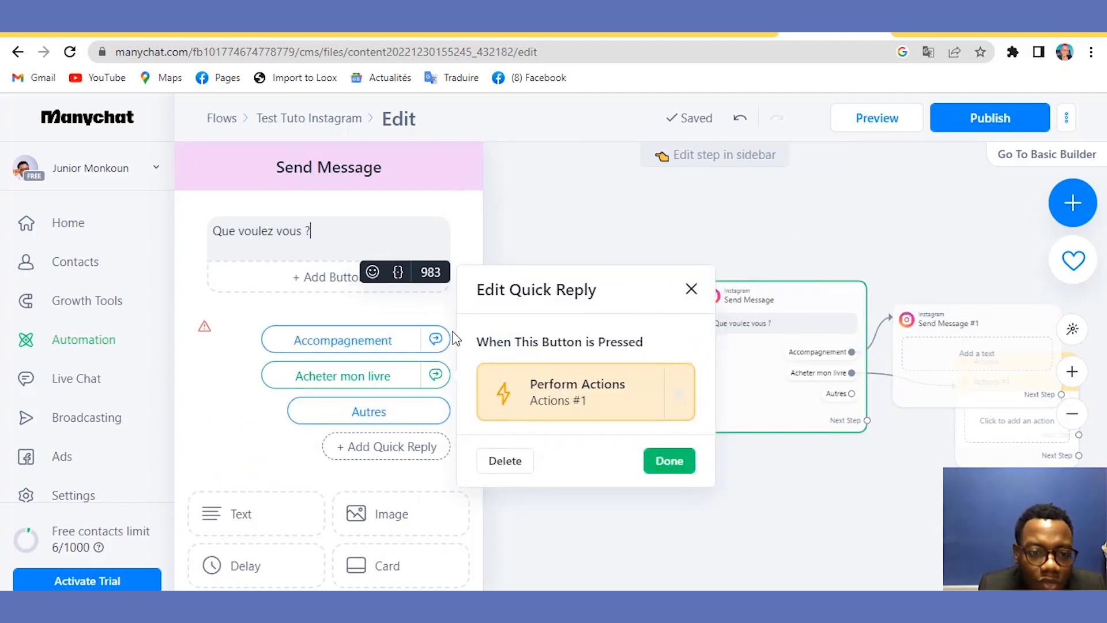
{"action": "left_click", "coordinate": [368, 511]}
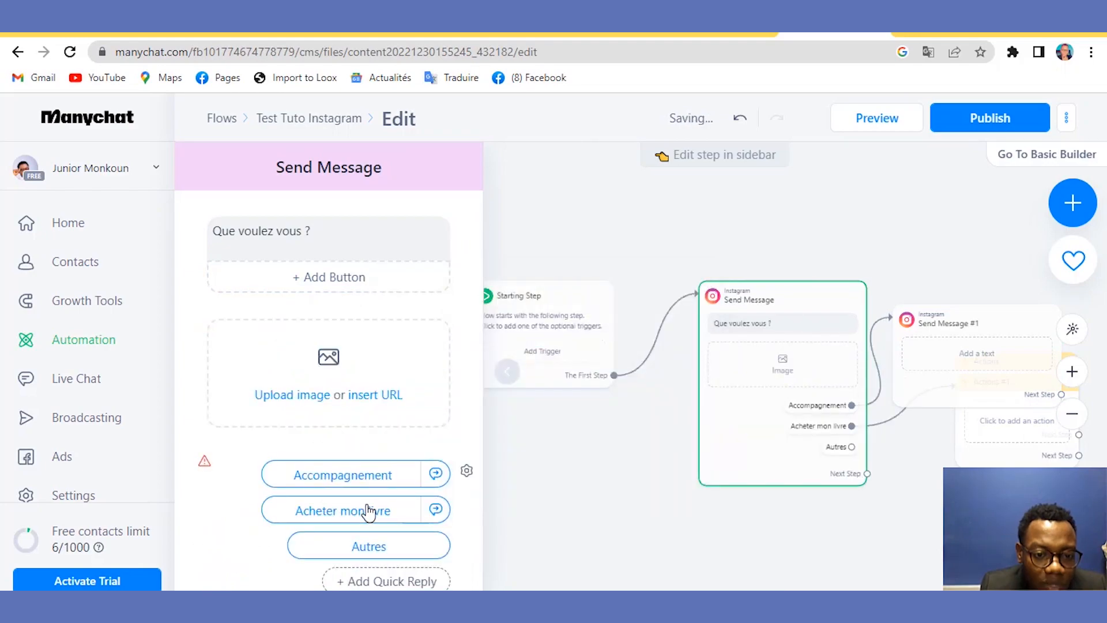
{"action": "left_click", "coordinate": [355, 396]}
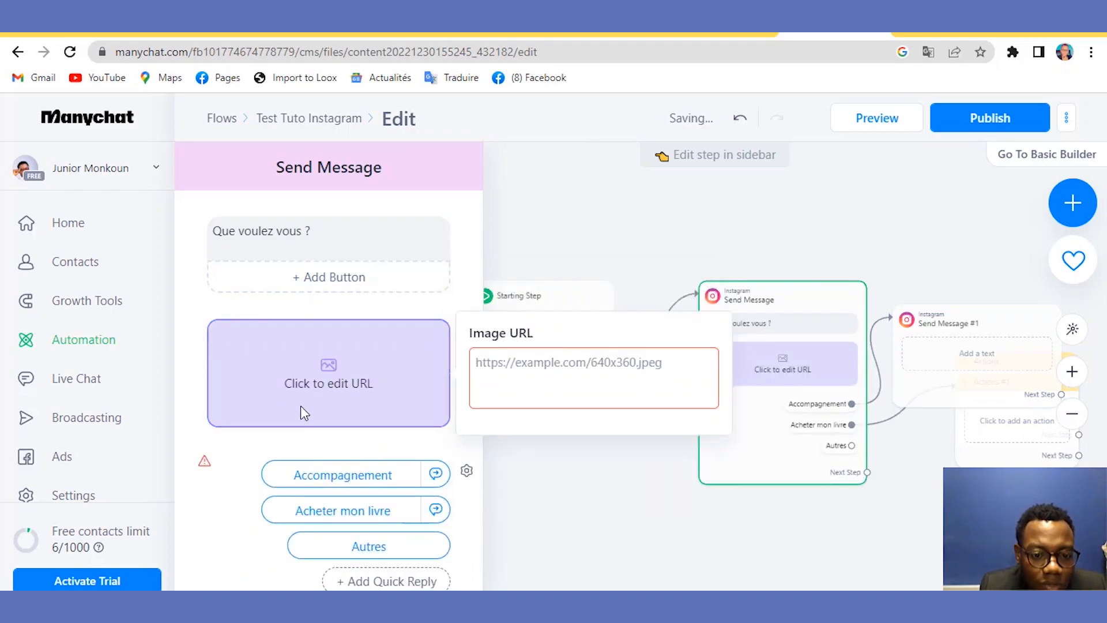
{"action": "left_click", "coordinate": [261, 552]}
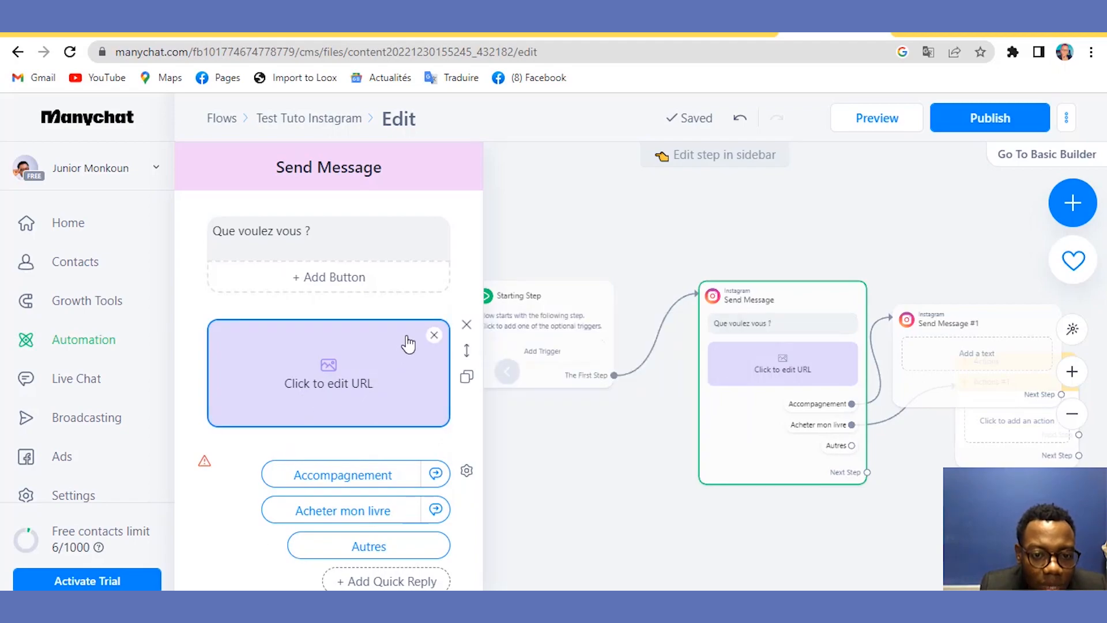
{"action": "left_click", "coordinate": [464, 334]}
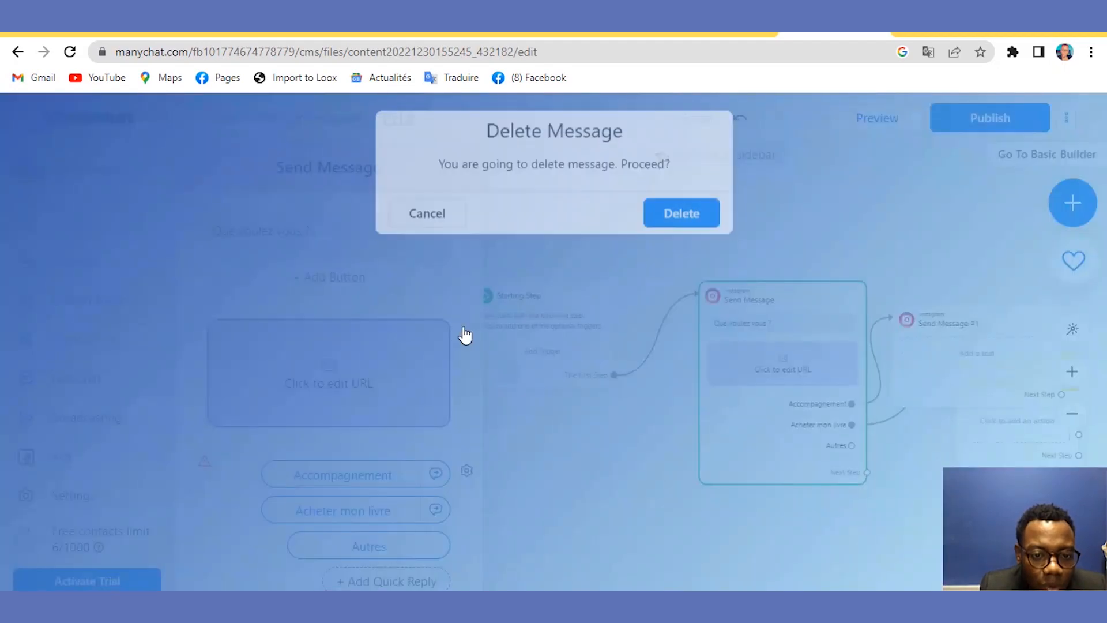
{"action": "left_click", "coordinate": [697, 223]}
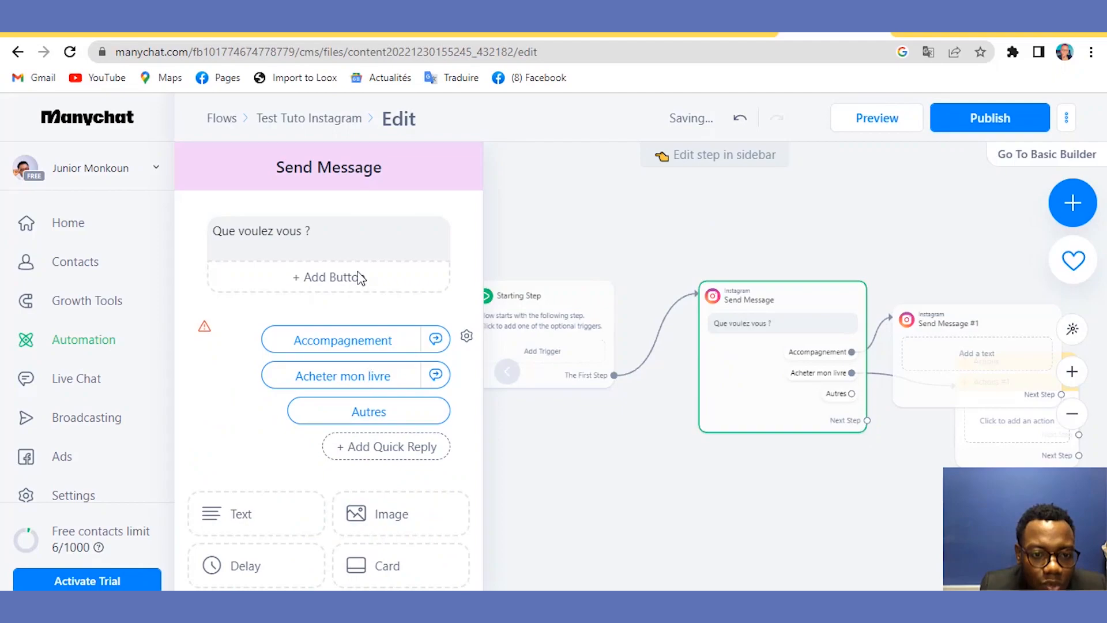
Add an image block to the "Que voulez vous ?" message and upload IMG_9177 from the Images folder.
{"action": "left_click", "coordinate": [364, 513]}
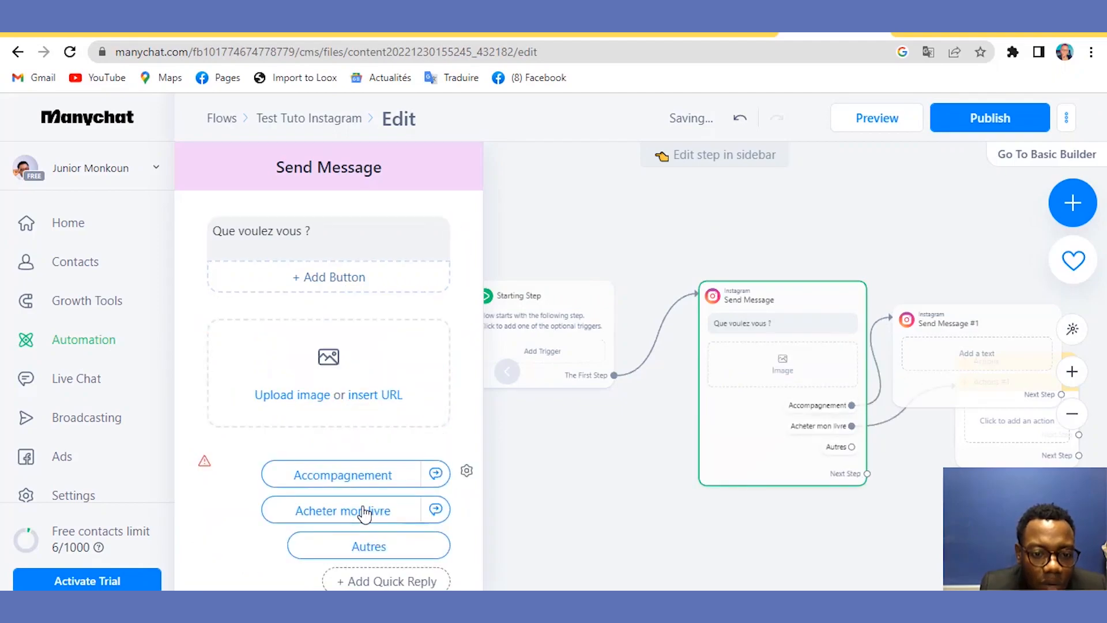
{"action": "left_click", "coordinate": [311, 398]}
{"action": "left_click", "coordinate": [87, 209]}
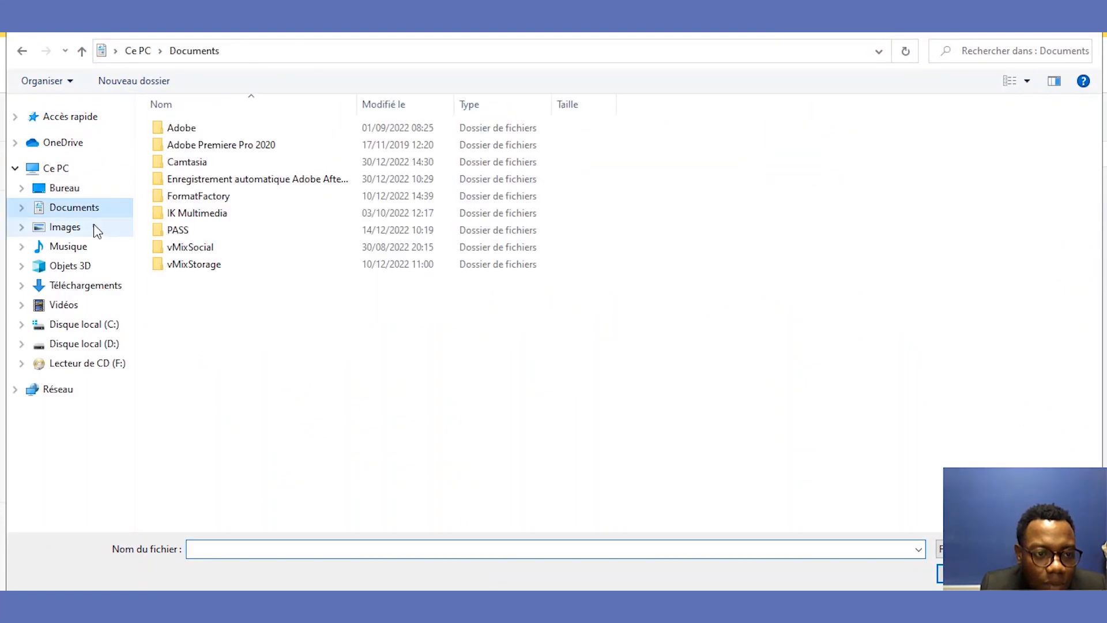
{"action": "left_click", "coordinate": [94, 227]}
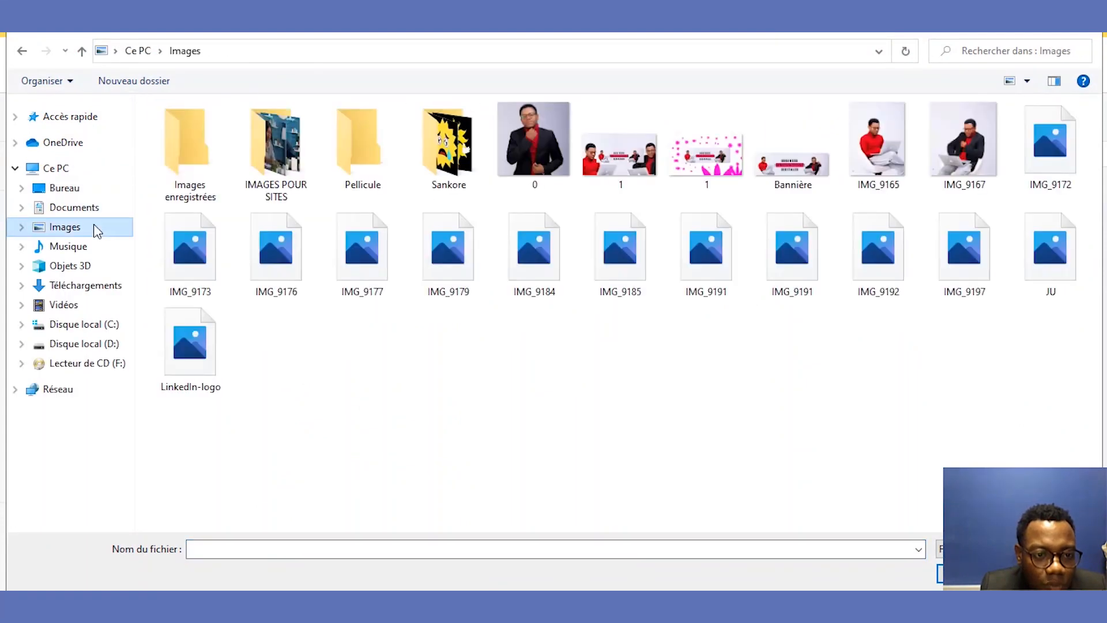
{"action": "double_click", "coordinate": [357, 254]}
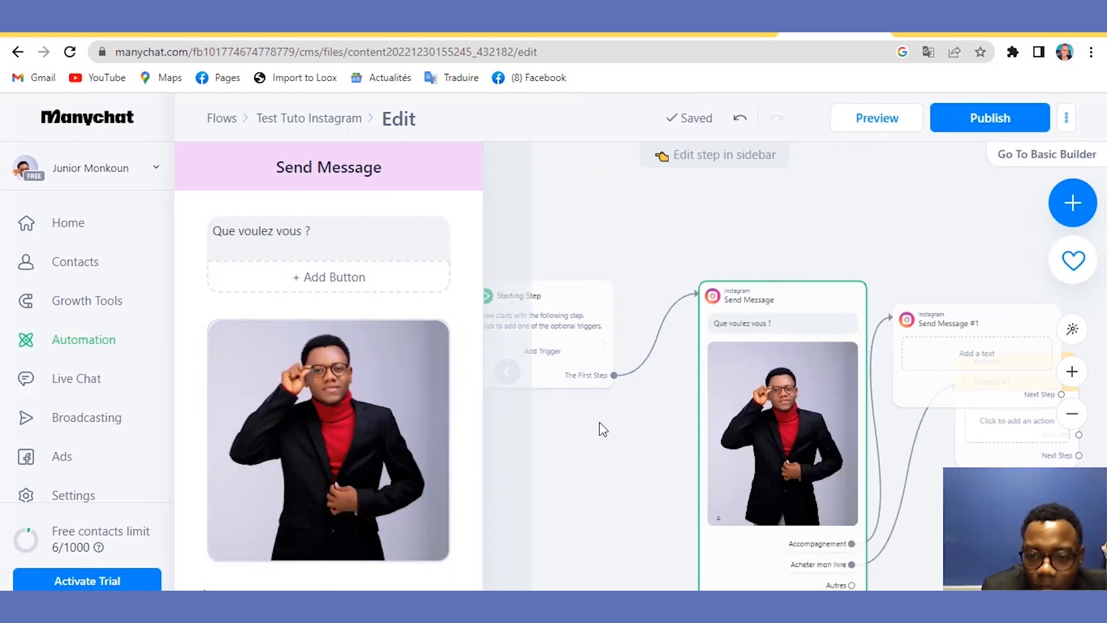
Examine the flow's layout and the empty Send Message #1 step linked to the "Accompagnement" quick reply.
{"action": "left_click", "coordinate": [1072, 414]}
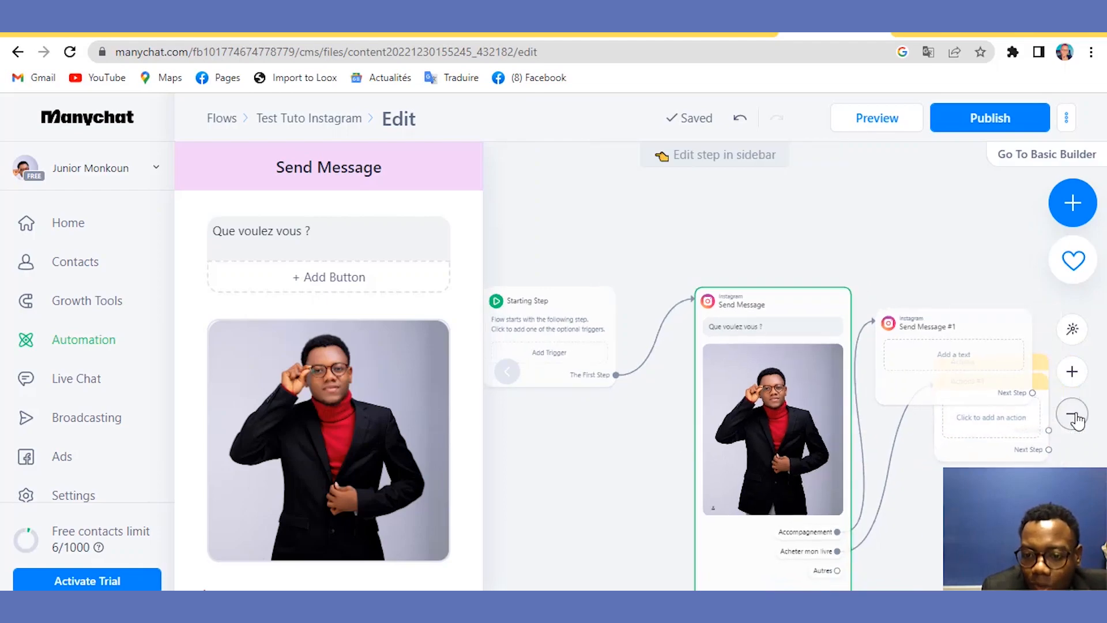
{"action": "left_click", "coordinate": [1072, 414]}
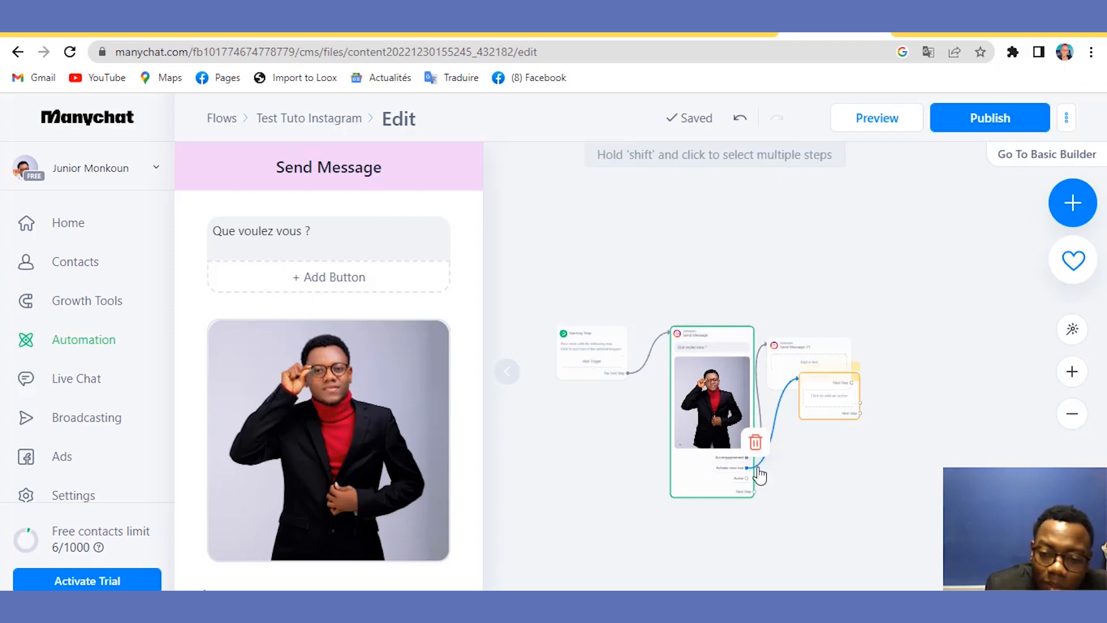
{"action": "left_click", "coordinate": [827, 484]}
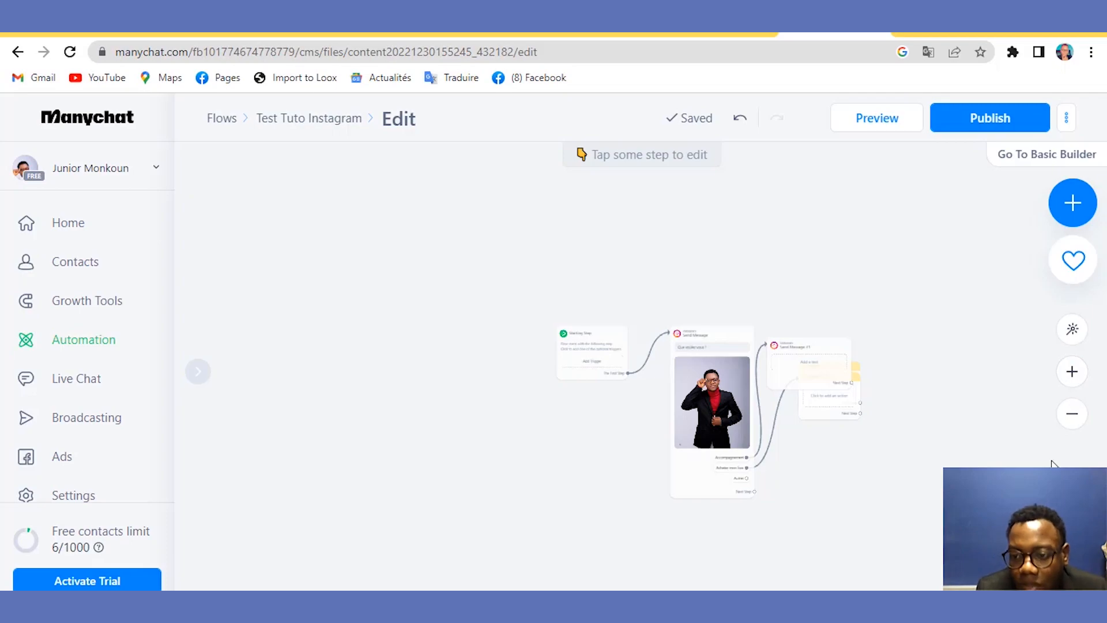
{"action": "left_click", "coordinate": [1071, 372]}
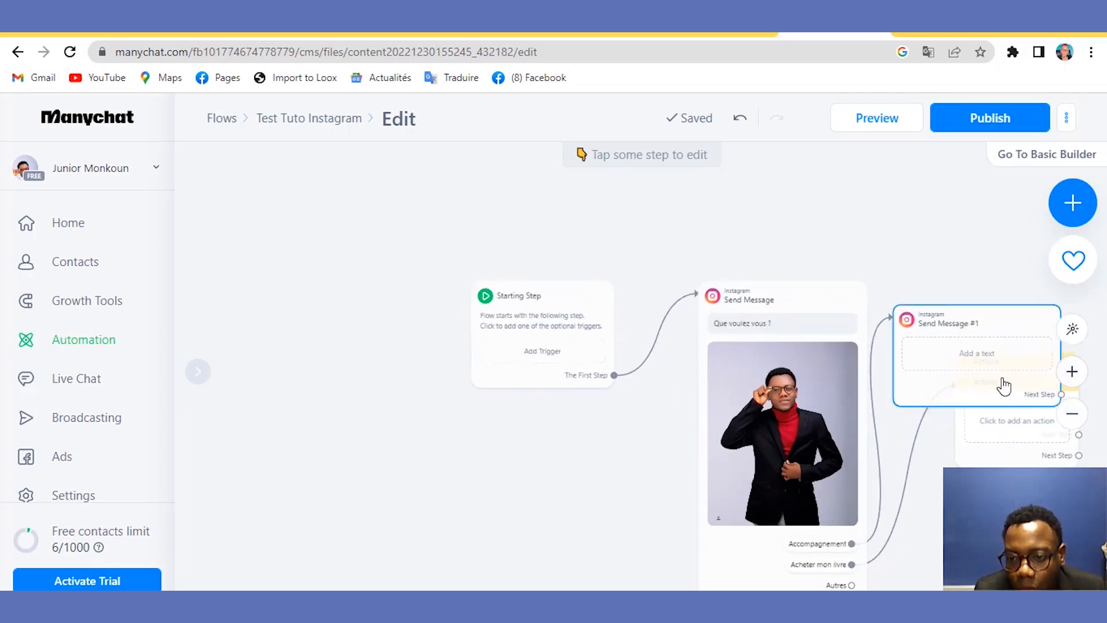
{"action": "left_click_drag", "start_coordinate": [873, 468], "coordinate": [639, 408]}
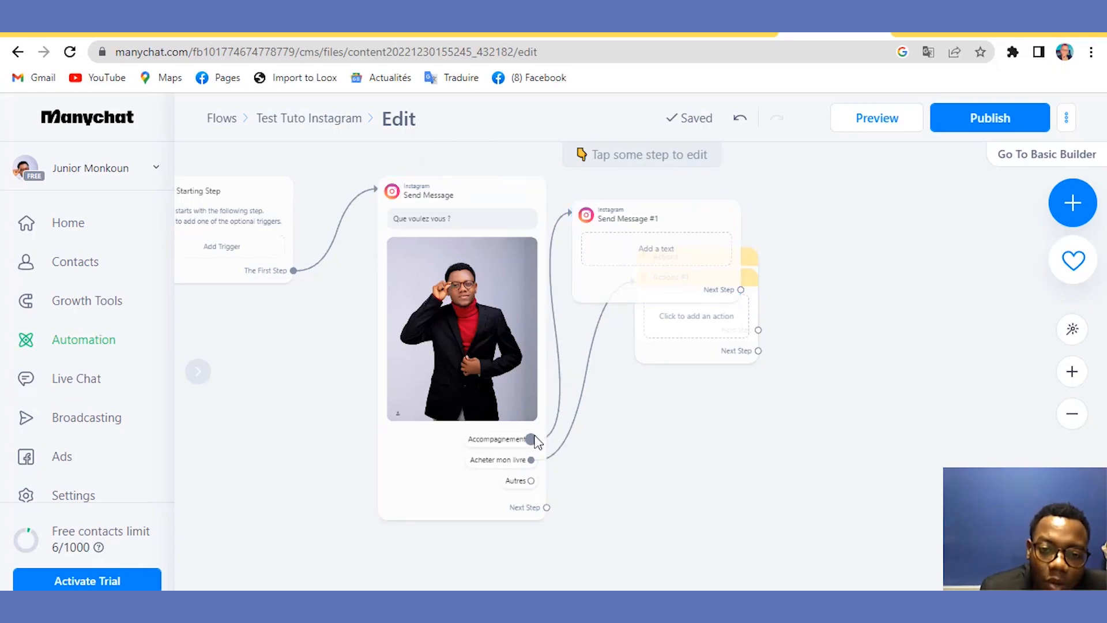
{"action": "left_click", "coordinate": [615, 265]}
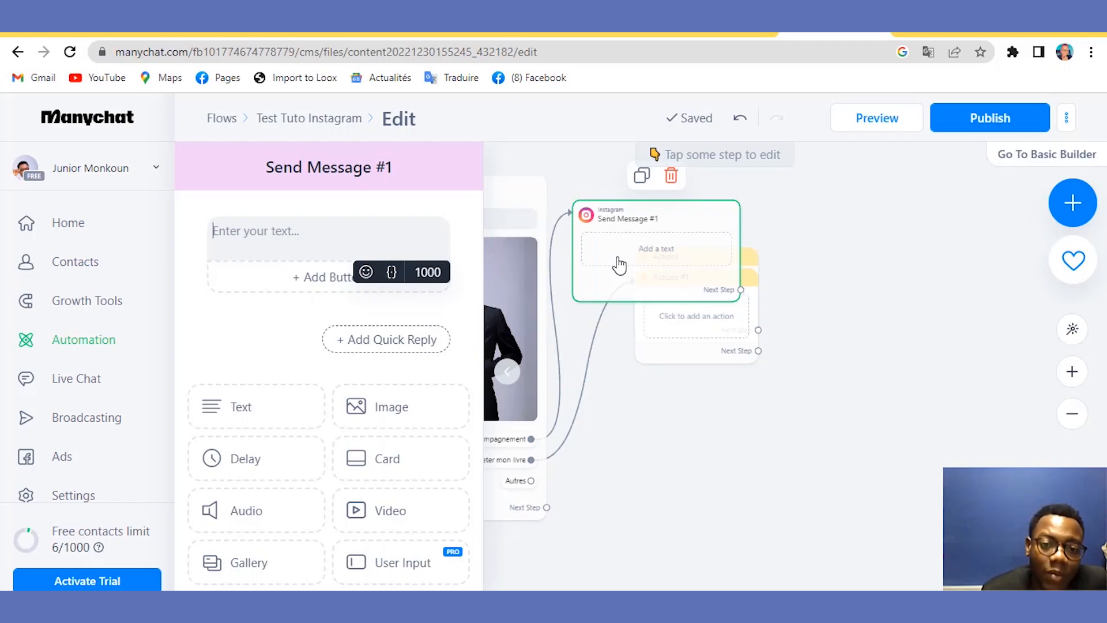
{"action": "left_click", "coordinate": [679, 421]}
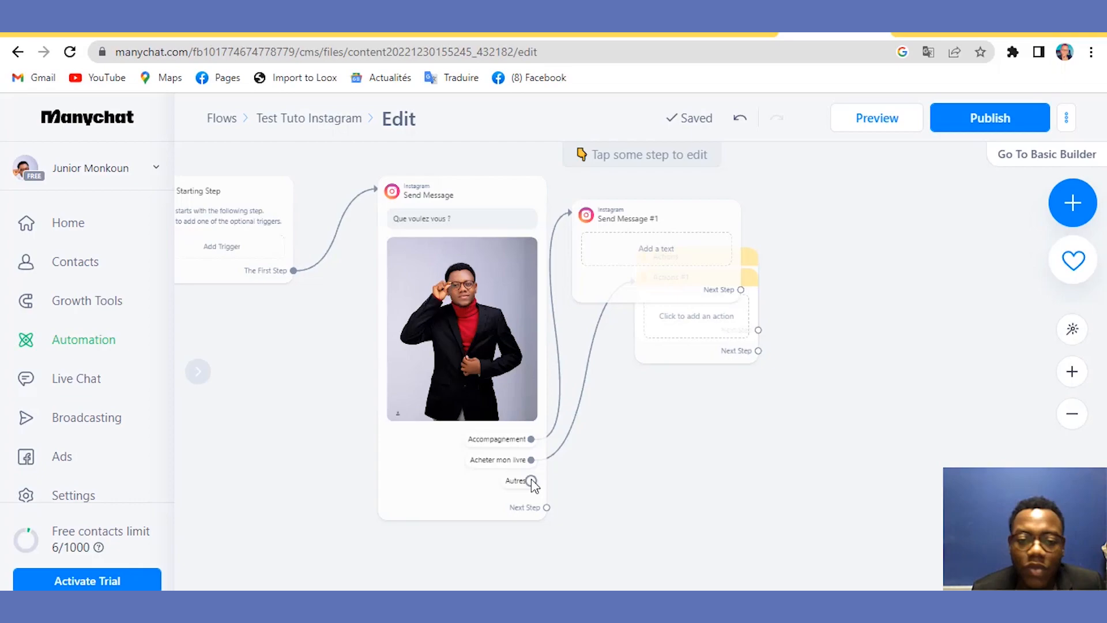
Reconnect the "Accompagnement" quick reply to a new Instagram message step placed beyond the overlapping steps.
{"action": "left_click", "coordinate": [531, 439]}
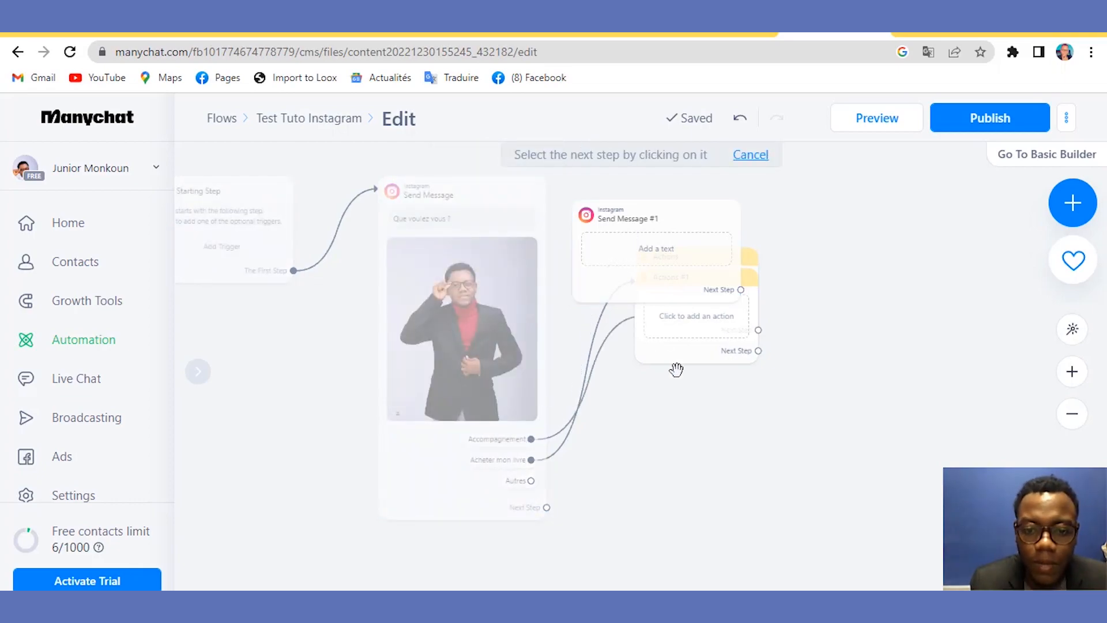
{"action": "left_click", "coordinate": [819, 229]}
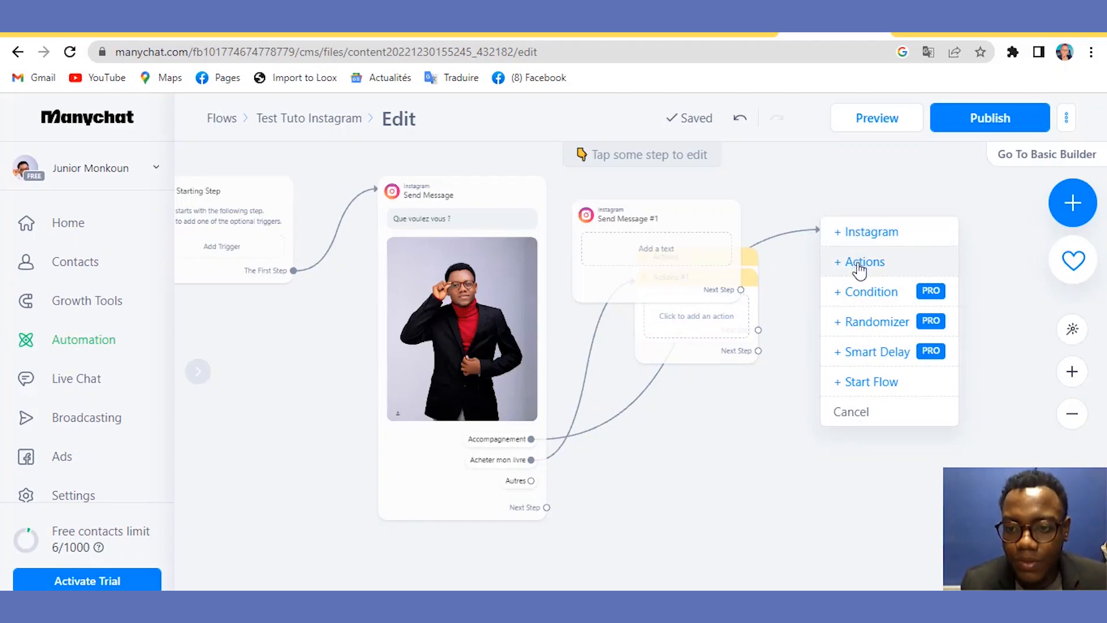
{"action": "left_click", "coordinate": [867, 233]}
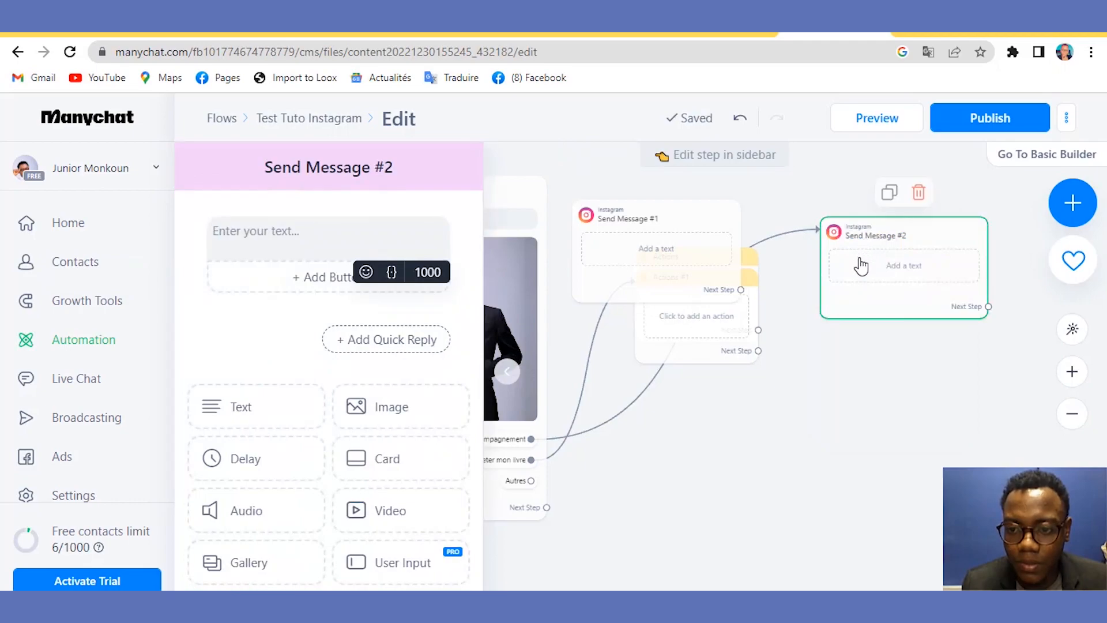
Enter "Cliquez ici" as the text of the Send Message #2 step and copy that text.
{"action": "left_click", "coordinate": [316, 232]}
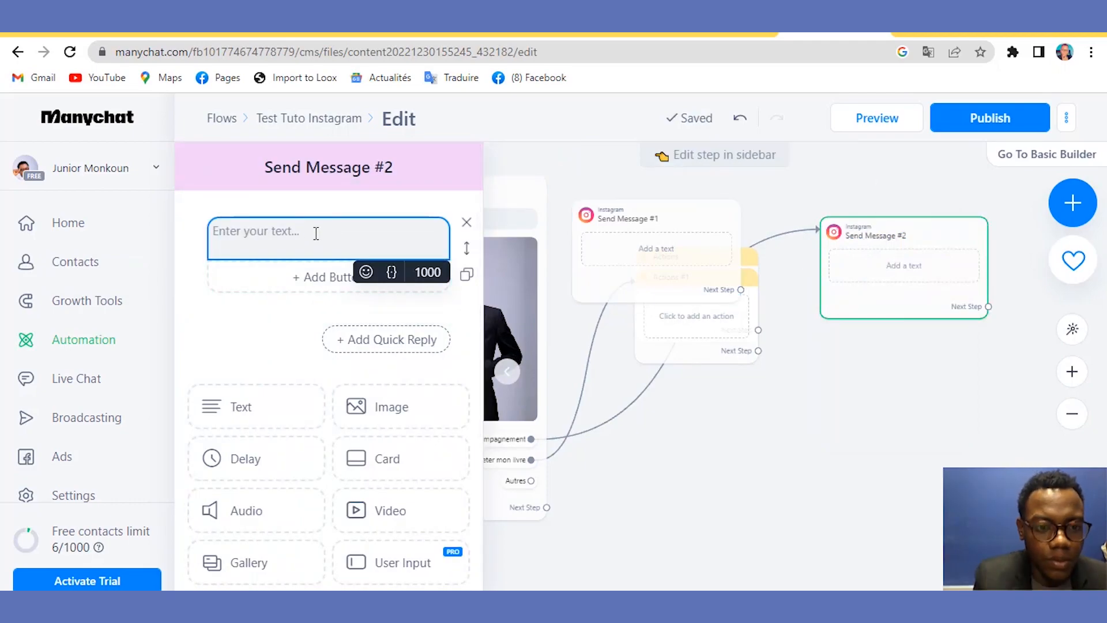
{"action": "type", "text": "Cliqu"}
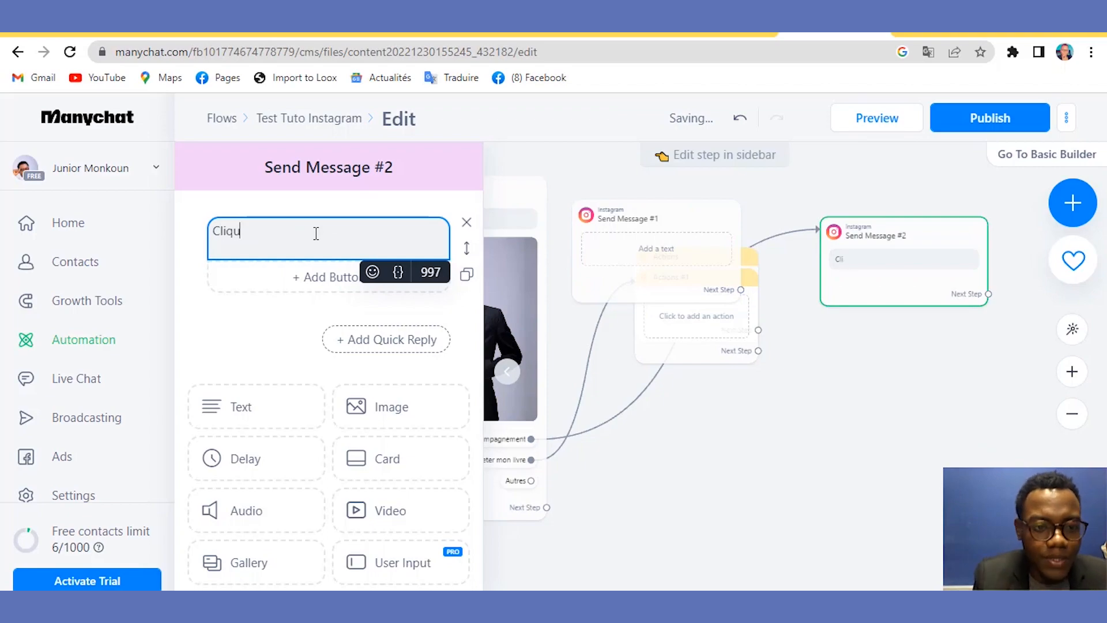
{"action": "type", "text": "ez ici"}
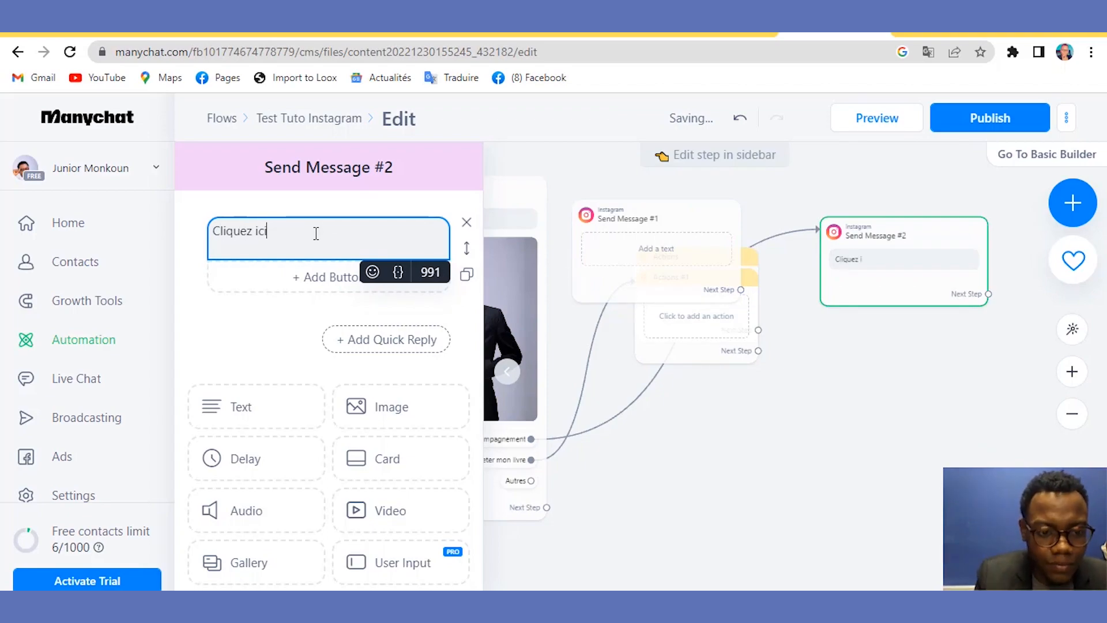
{"action": "key", "text": "ctrl+a"}
{"action": "key", "text": "ctrl+c"}
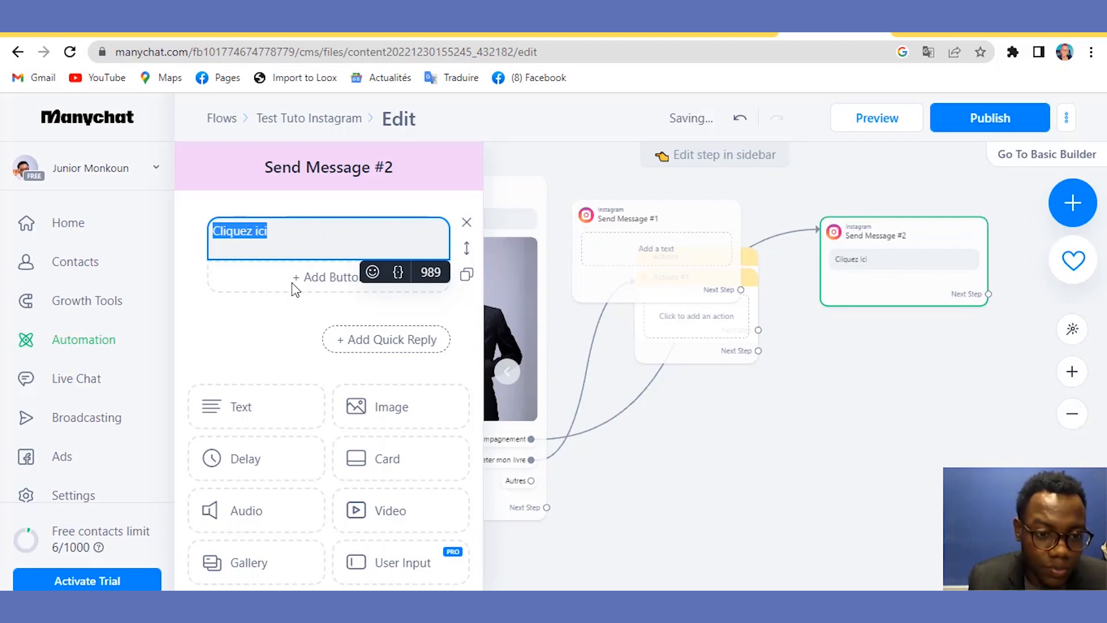
Add a button titled "#1" under the "Cliquez ici" text and make it open a website.
{"action": "left_click", "coordinate": [308, 283]}
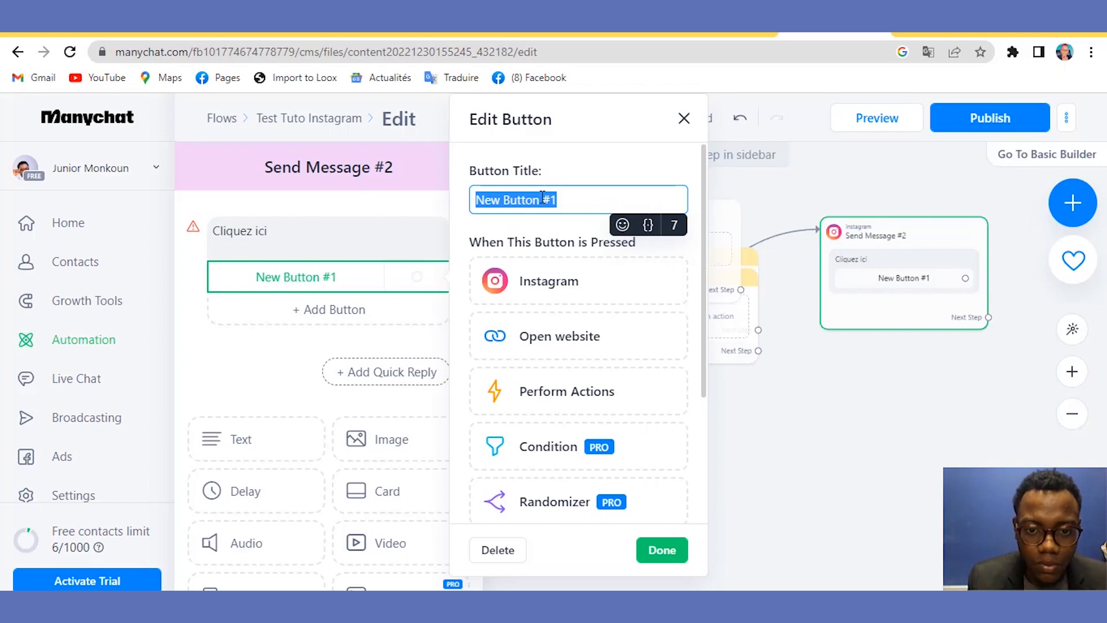
{"action": "left_click", "coordinate": [542, 197]}
{"action": "left_click_drag", "start_coordinate": [542, 197], "coordinate": [391, 215]}
{"action": "key", "text": "BackSpace"}
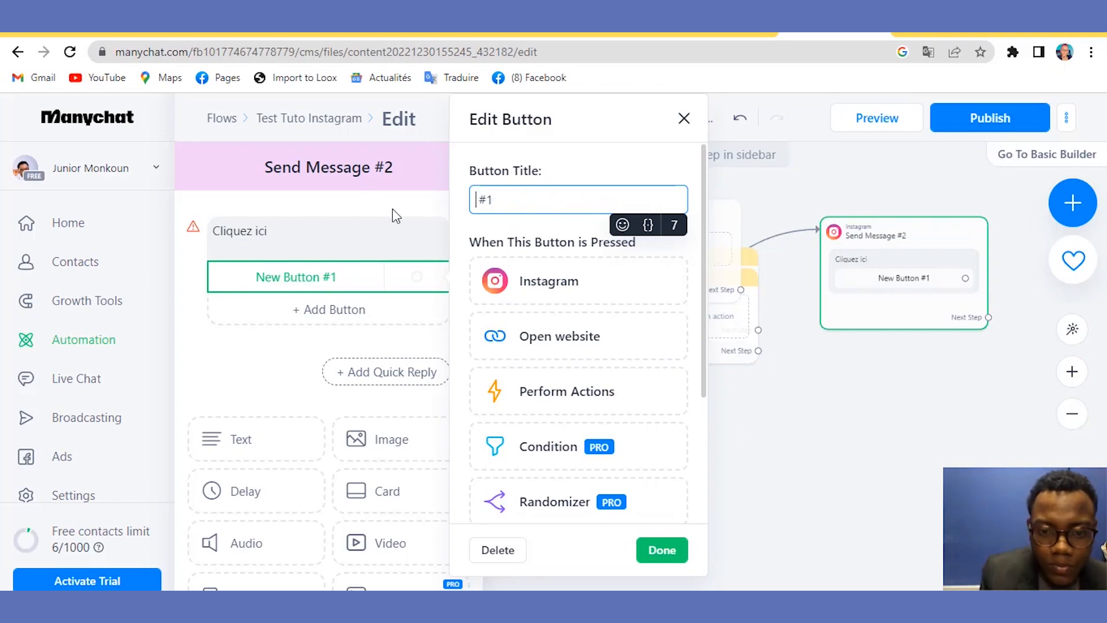
{"action": "left_click", "coordinate": [521, 336]}
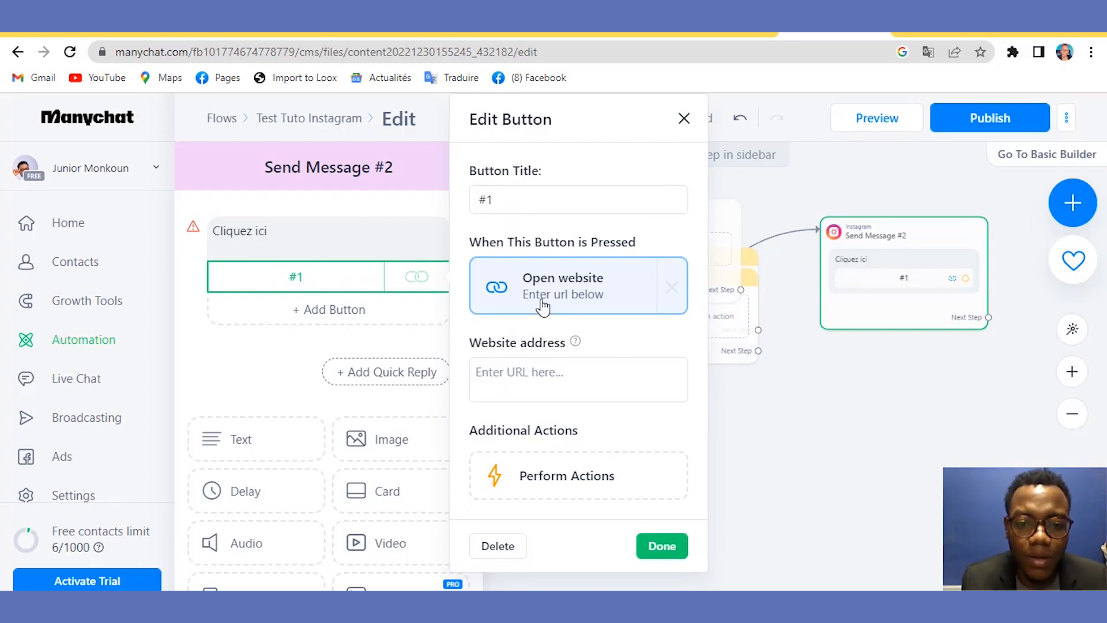
{"action": "left_click", "coordinate": [541, 300]}
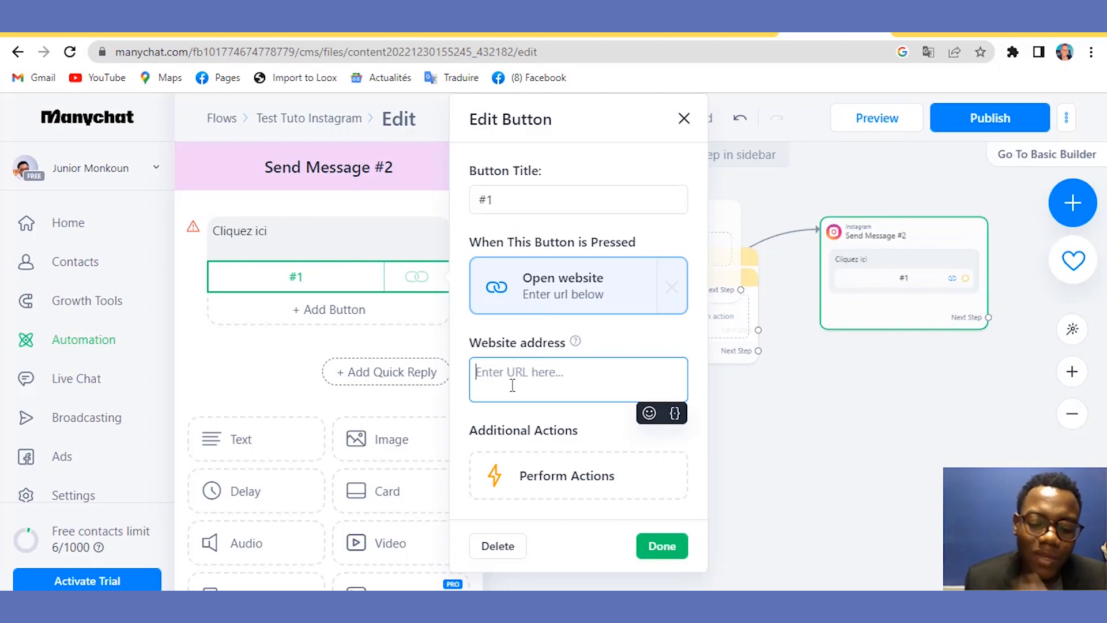
{"action": "type", "text": "lin"}
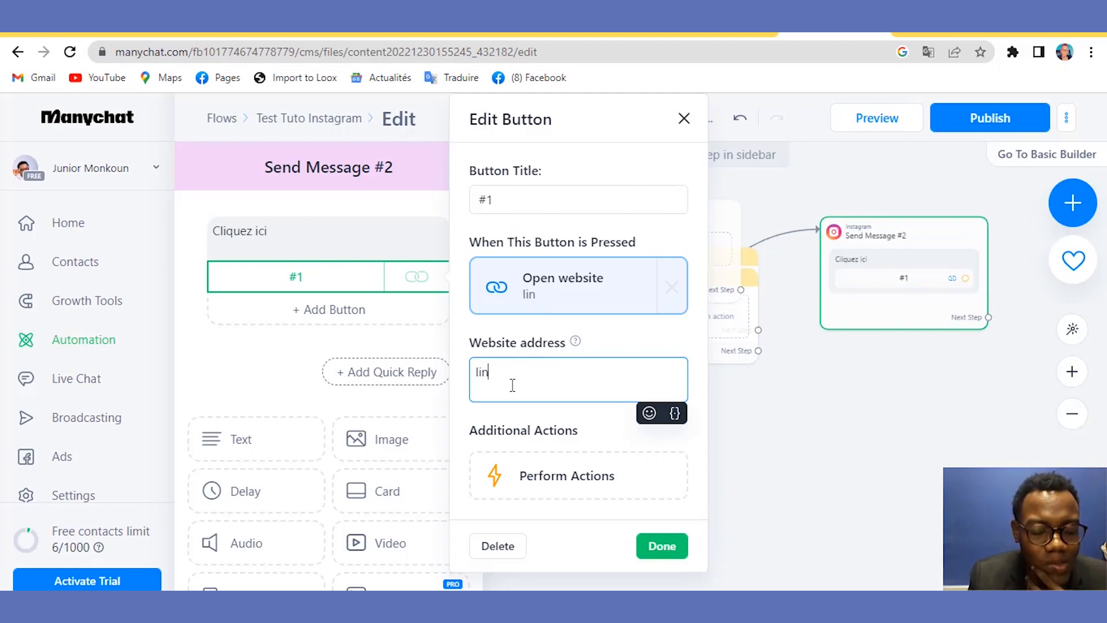
{"action": "key", "text": "BackSpace"}
{"action": "key", "text": "BackSpace"}
{"action": "key", "text": "BackSpace"}
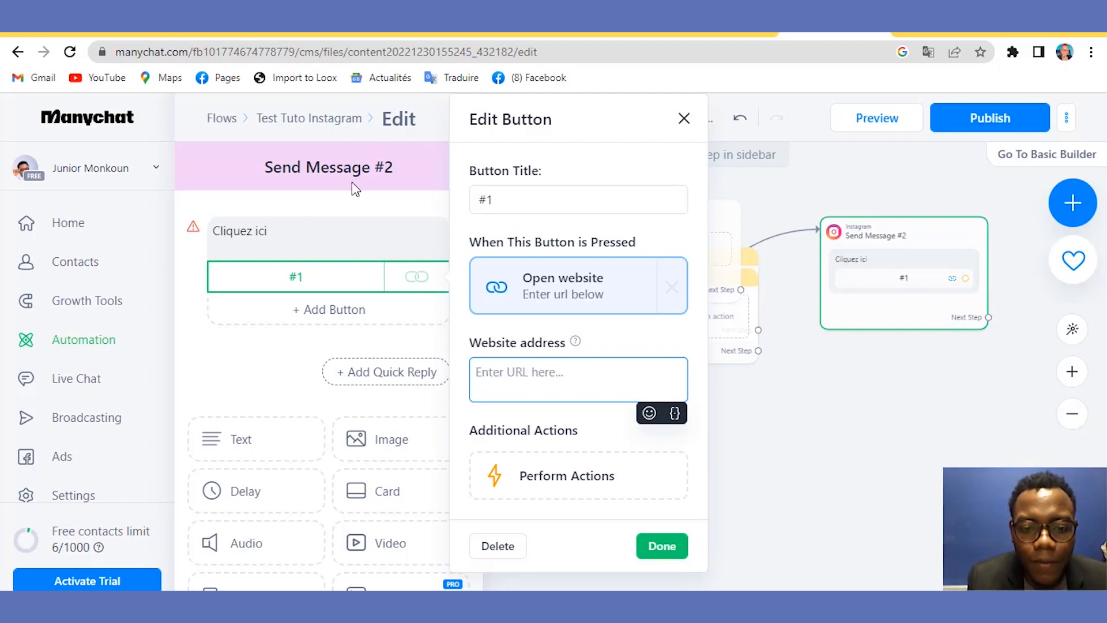
Enter the creator's personal .com website address for the "#1" button, and finish editing the message step.
{"action": "type", "text": "ju"}
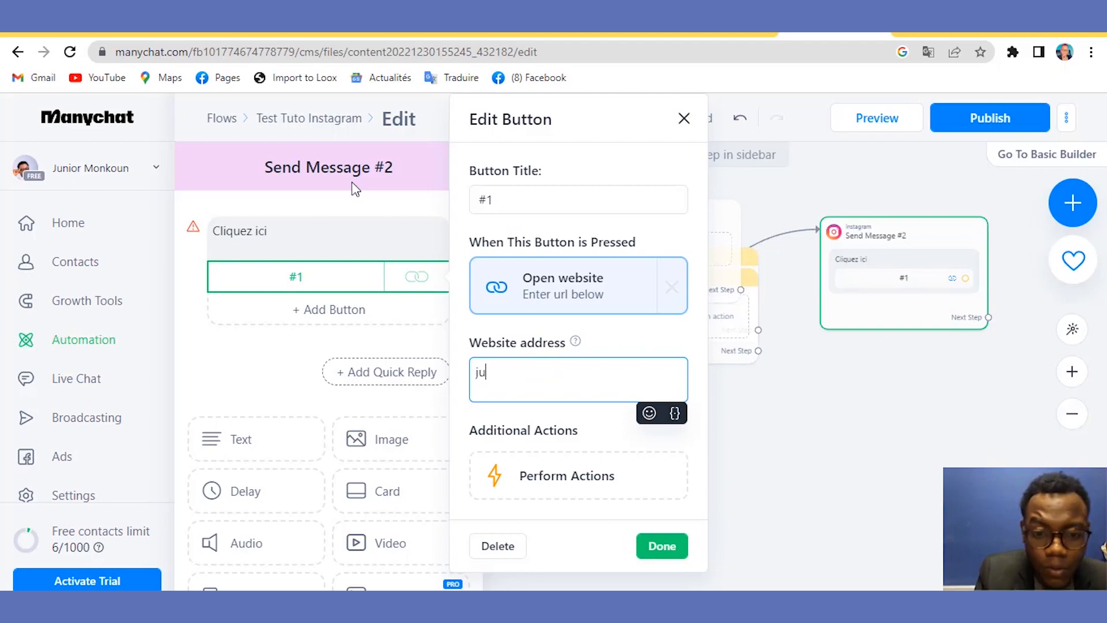
{"action": "type", "text": "nio"}
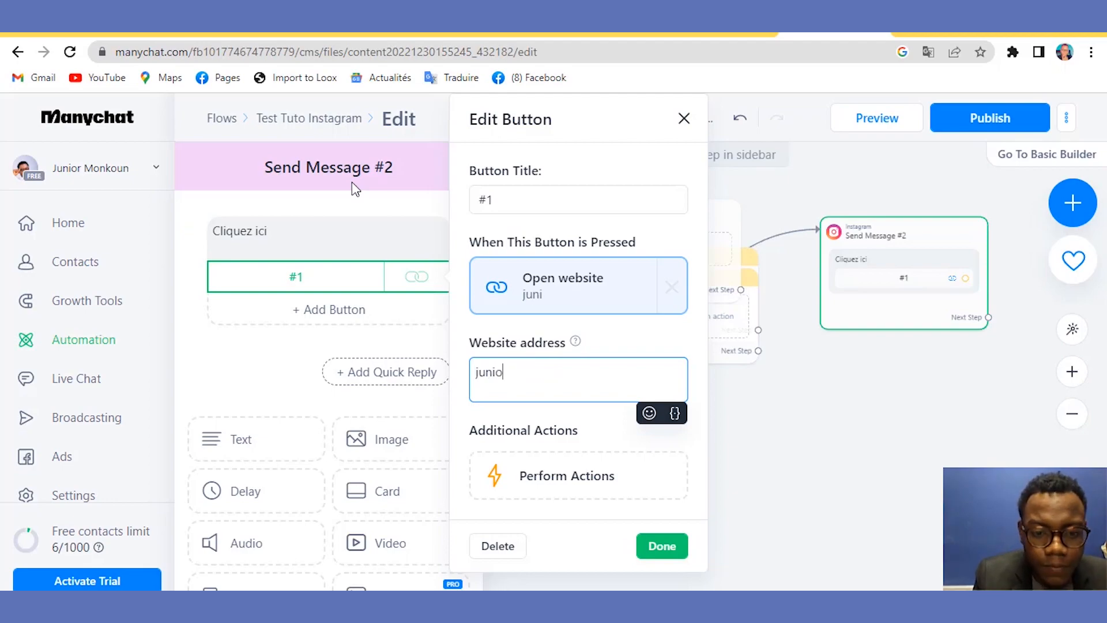
{"action": "type", "text": "rmonk"}
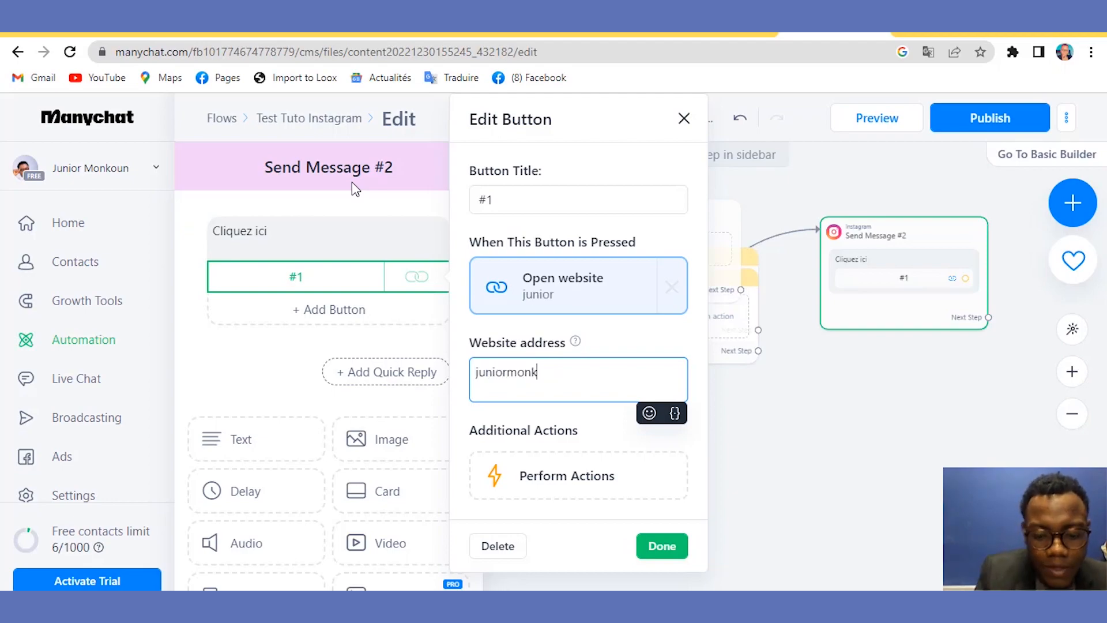
{"action": "type", "text": "oun."}
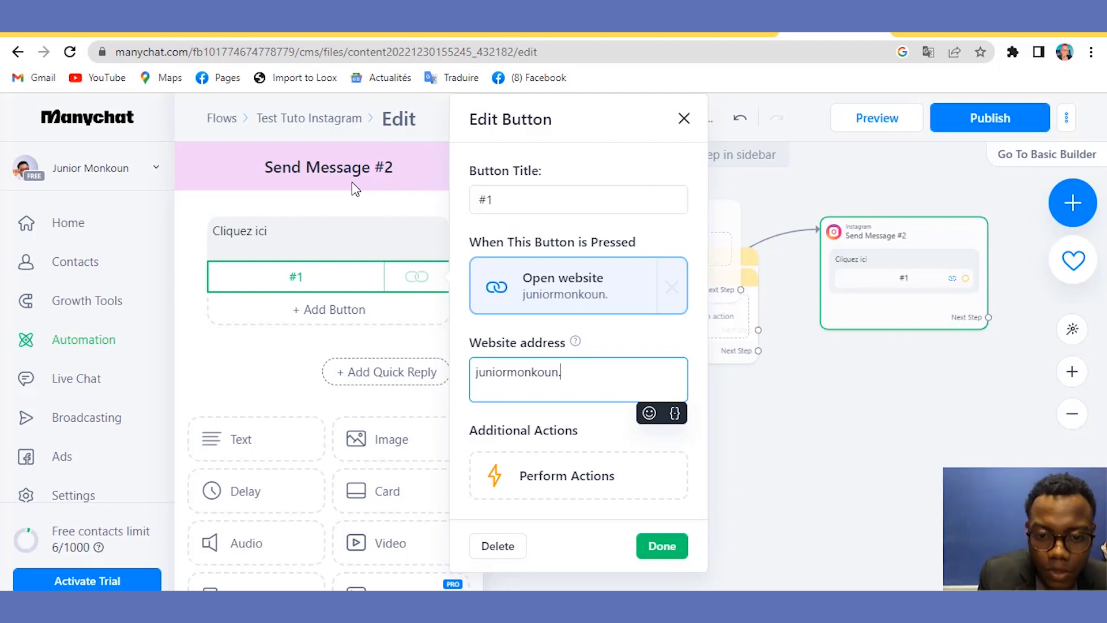
{"action": "type", "text": "com"}
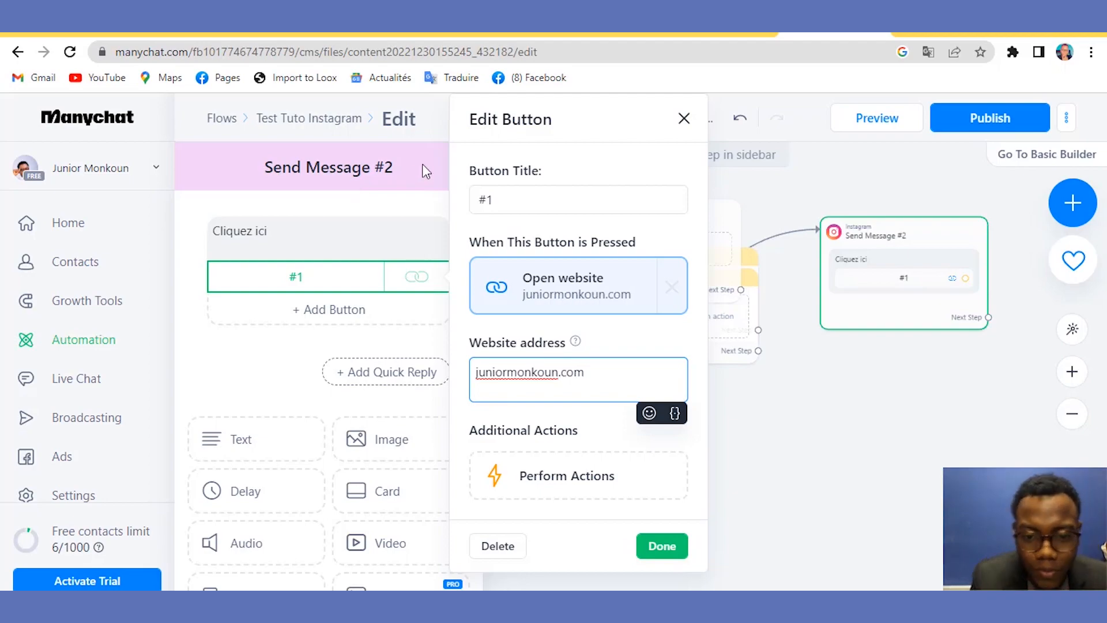
{"action": "left_click", "coordinate": [662, 545]}
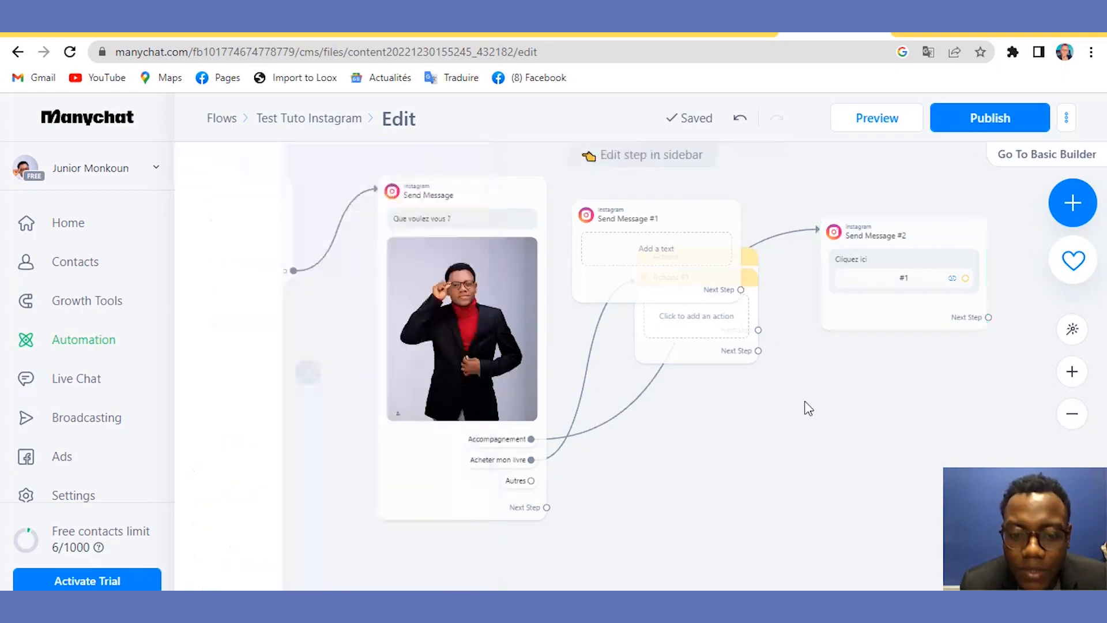
{"action": "left_click", "coordinate": [805, 408]}
Reconnect the "Acheter mon livre" quick reply to a new Instagram message step below Send Message #2.
{"action": "left_click", "coordinate": [539, 460]}
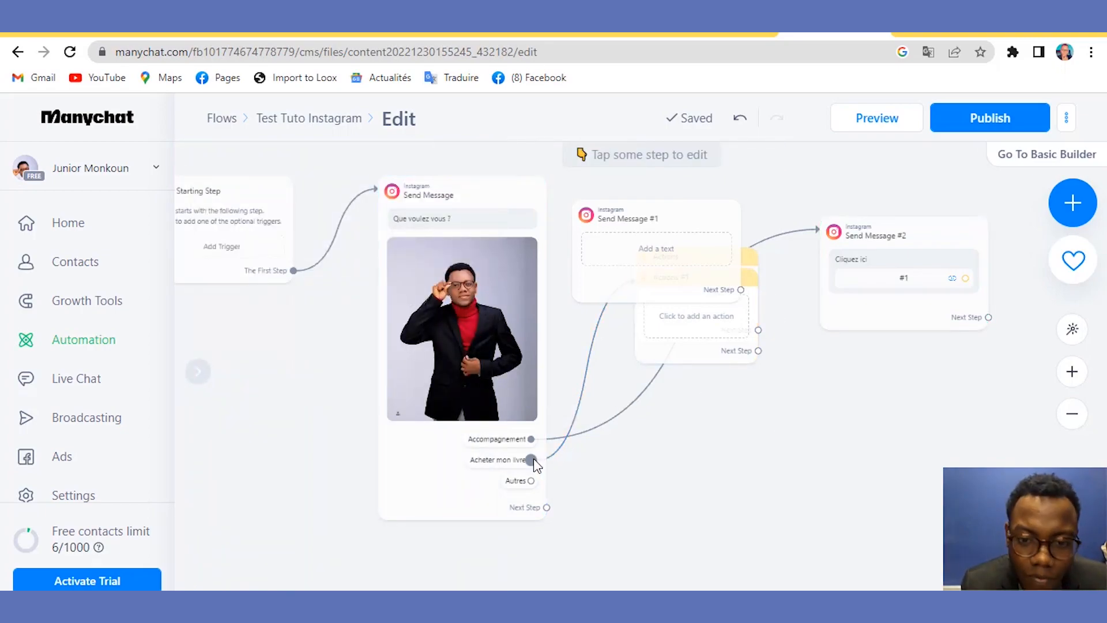
{"action": "left_click", "coordinate": [805, 345]}
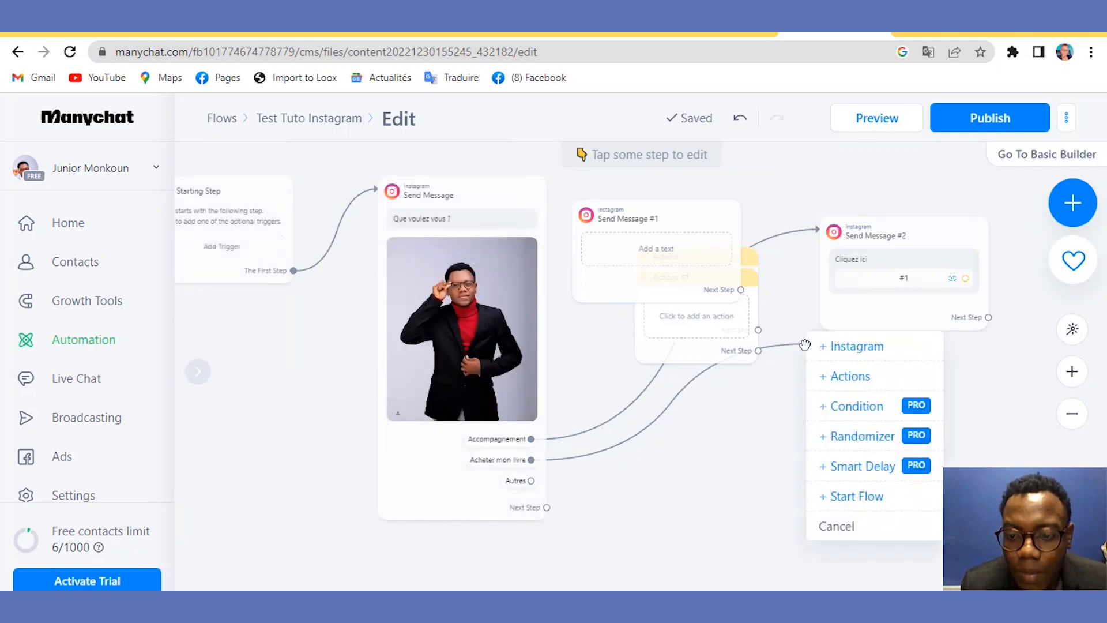
{"action": "left_click", "coordinate": [850, 347]}
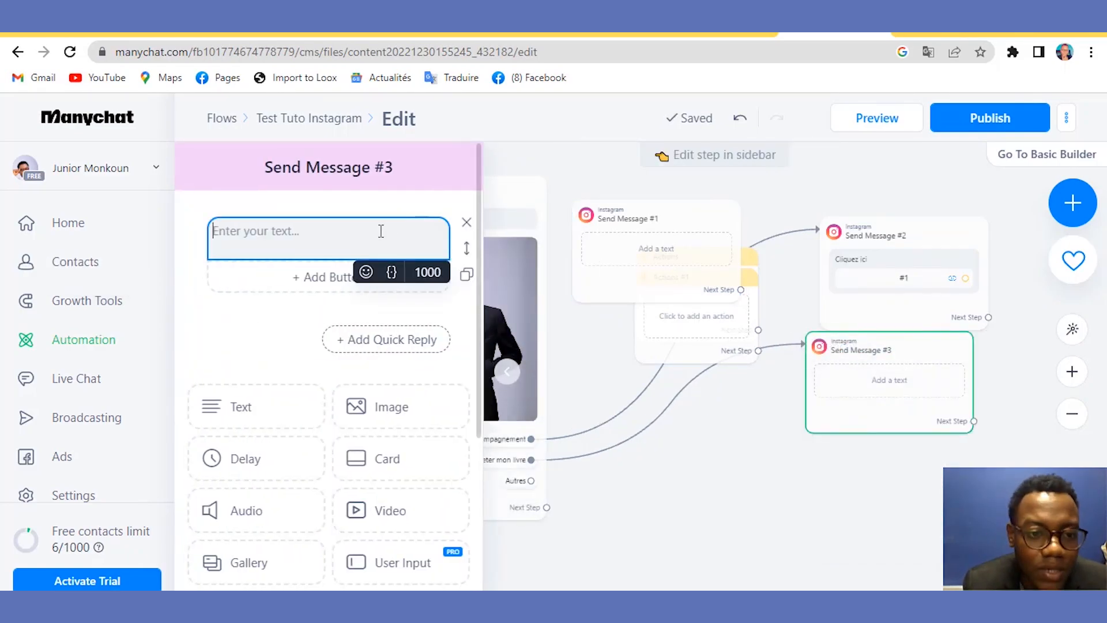
Enter the copied text "Cliquez ici" in Send Message #3 and add a button titled "#2" beneath it.
{"action": "key", "text": "ctrl+v"}
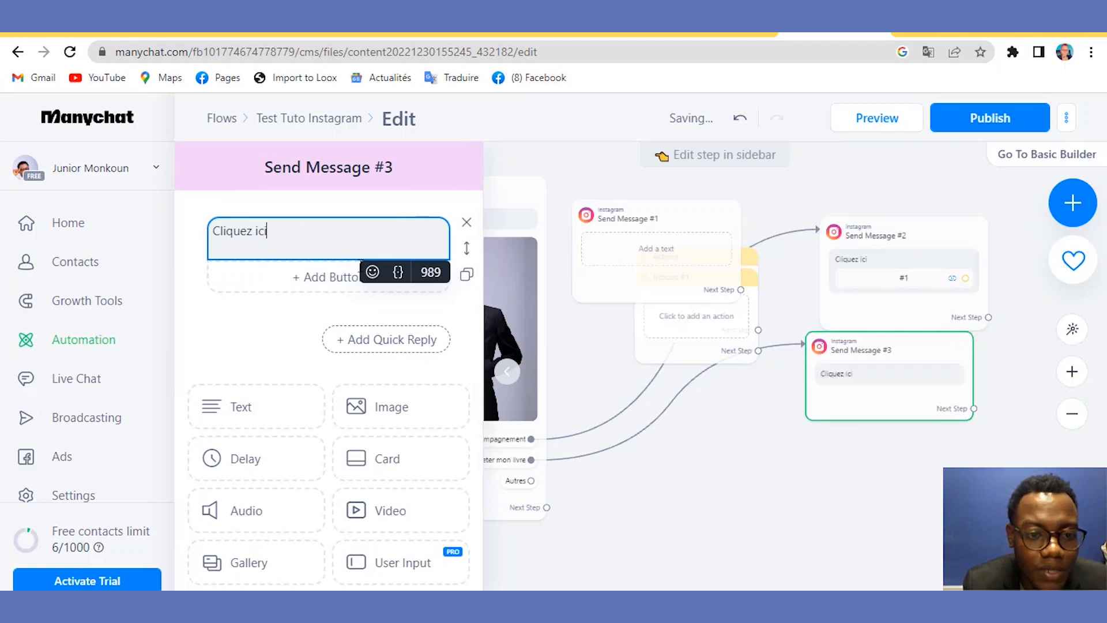
{"action": "left_click", "coordinate": [353, 279]}
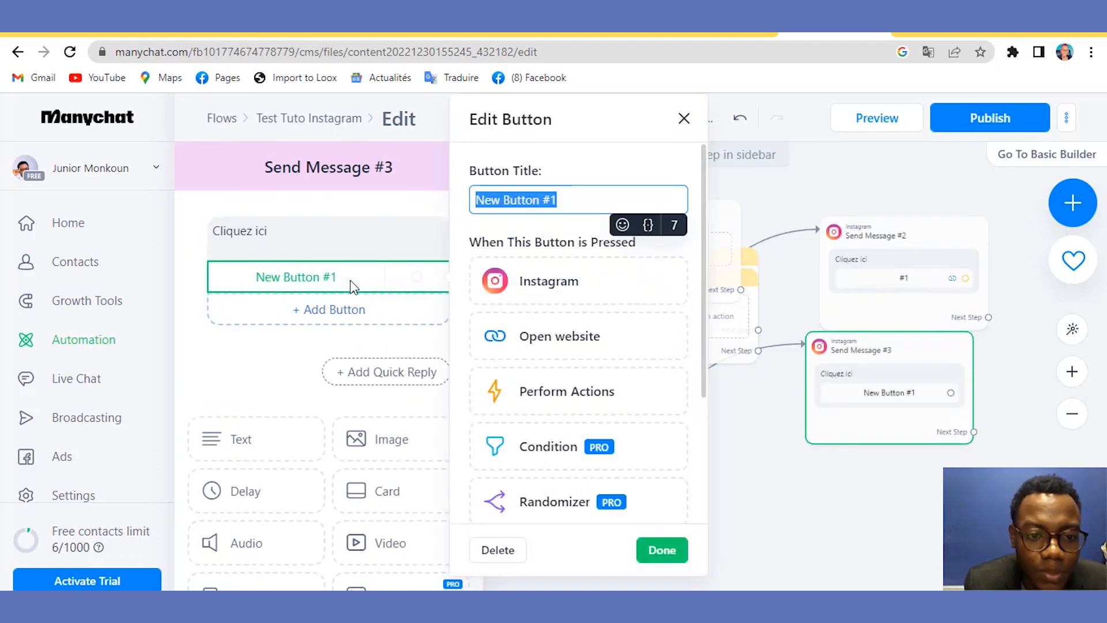
{"action": "left_click", "coordinate": [558, 203]}
{"action": "key", "text": "BackSpace"}
{"action": "type", "text": "2"}
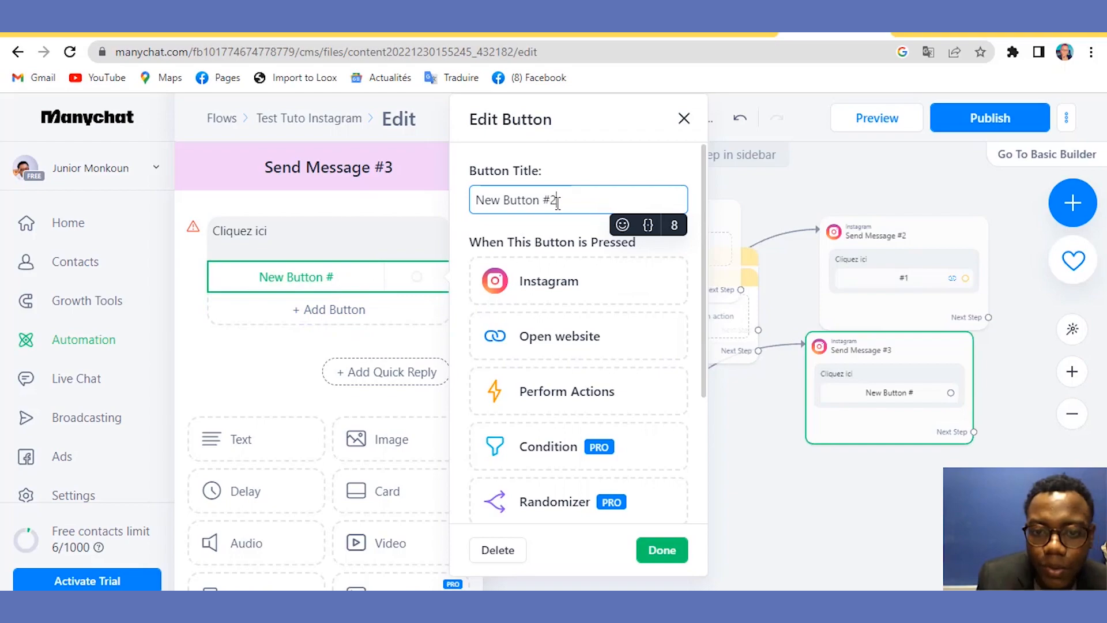
{"action": "left_click_drag", "start_coordinate": [545, 203], "coordinate": [395, 222]}
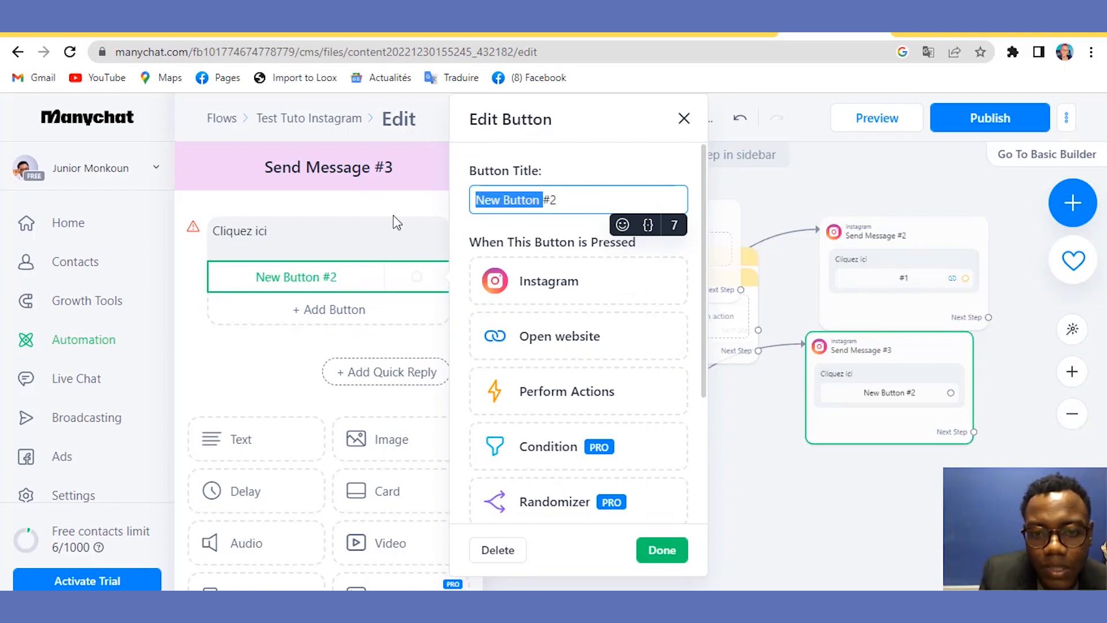
{"action": "key", "text": "BackSpace"}
Make the "#2" button open the website joomstore.com/formation and save the button.
{"action": "left_click", "coordinate": [539, 349]}
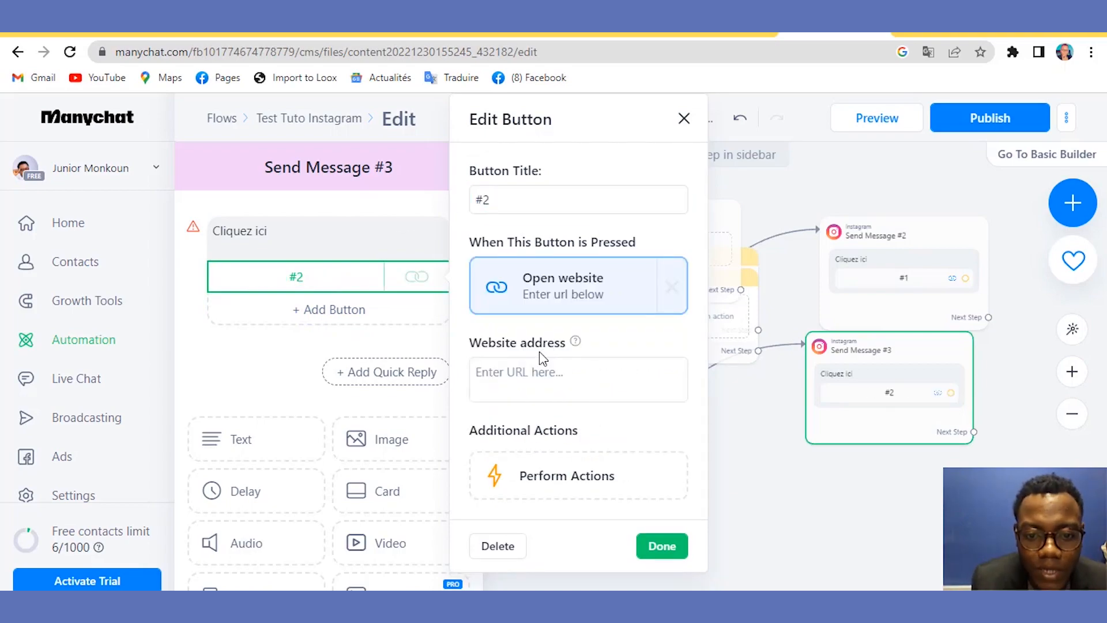
{"action": "left_click", "coordinate": [536, 376]}
{"action": "type", "text": "joom"}
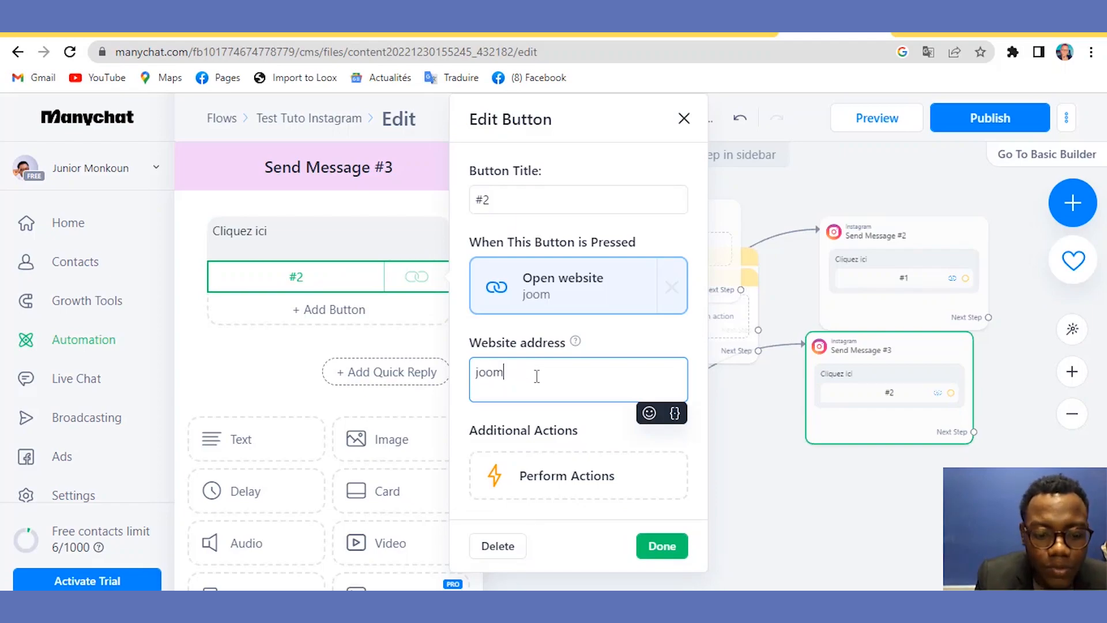
{"action": "type", "text": "sto"}
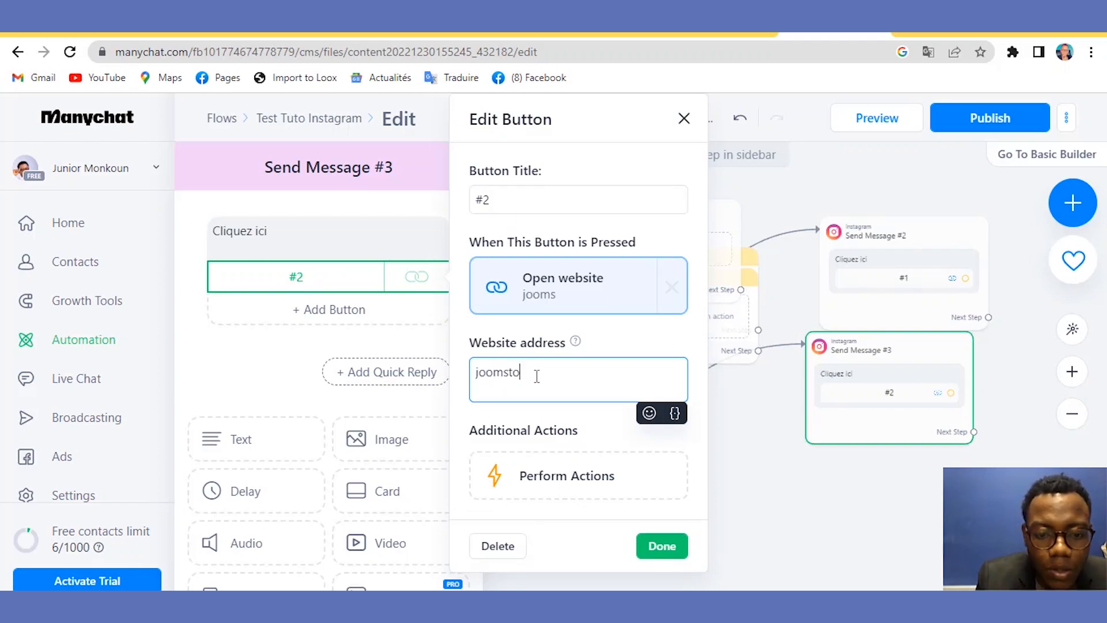
{"action": "type", "text": "re.co"}
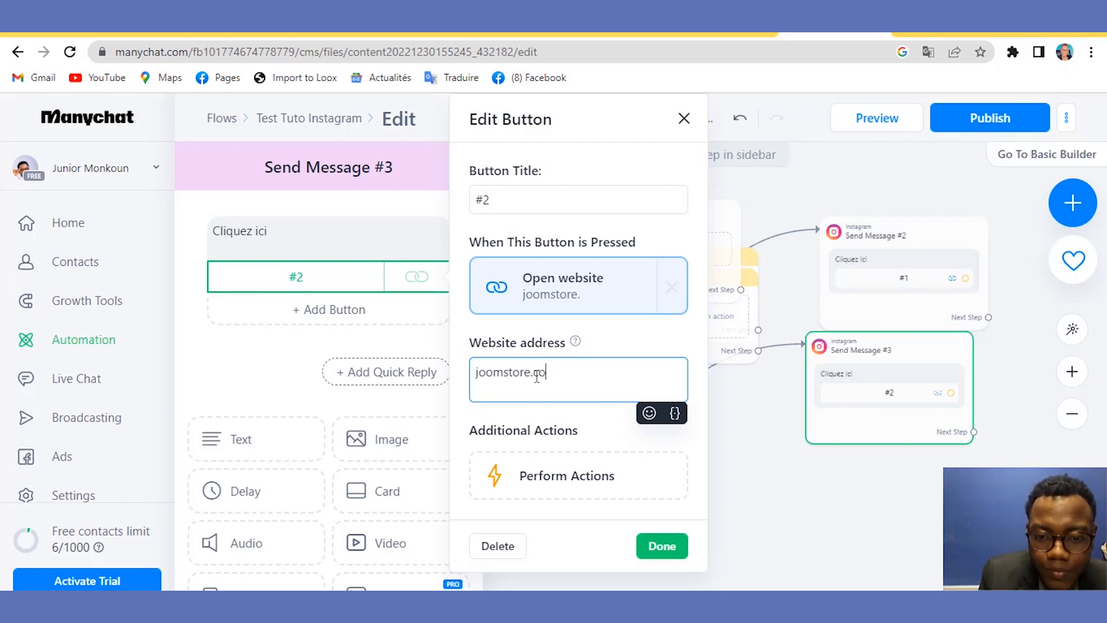
{"action": "type", "text": "m/"}
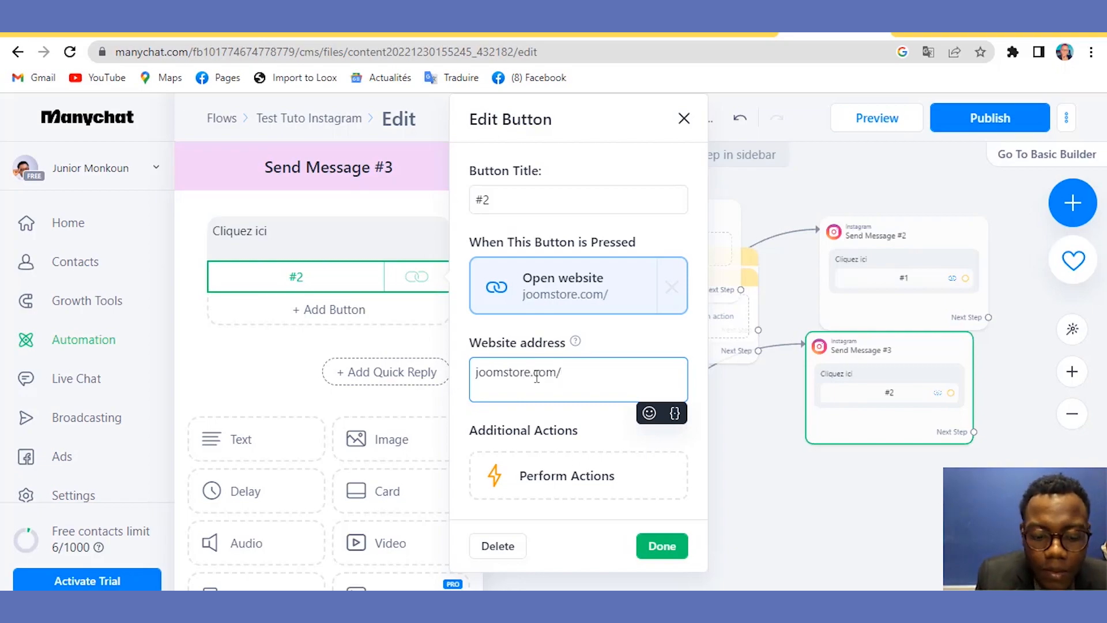
{"action": "type", "text": "forma"}
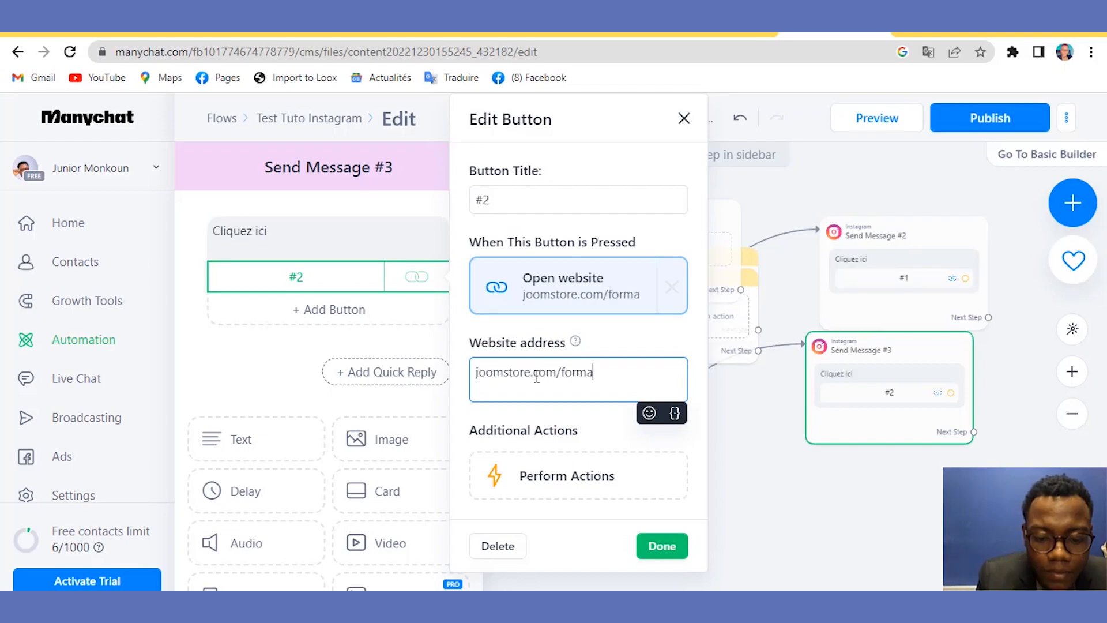
{"action": "type", "text": "tion"}
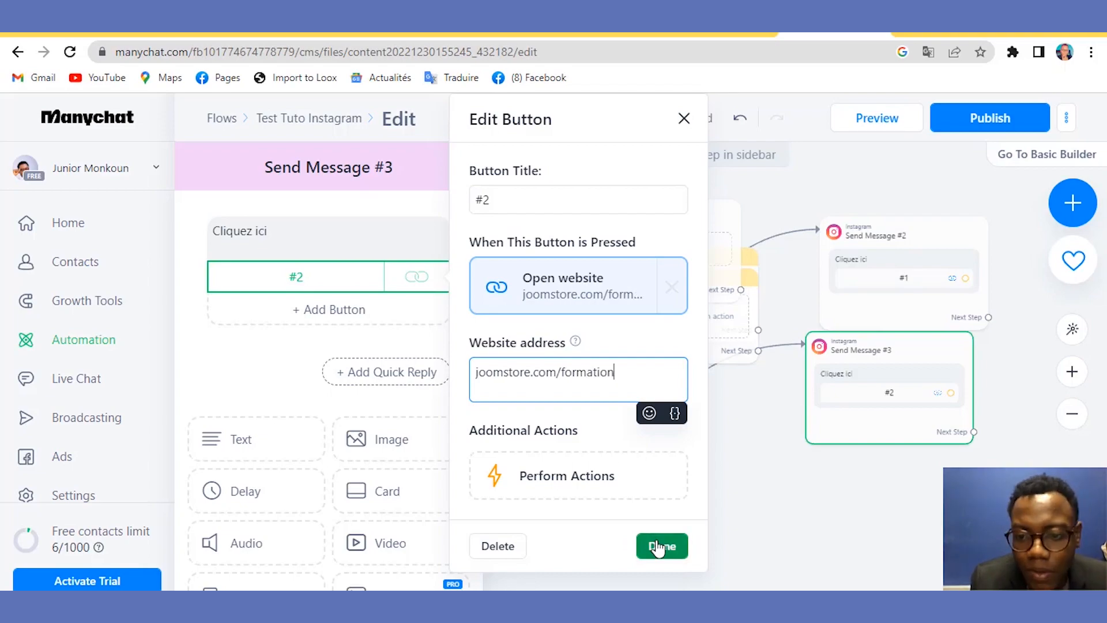
{"action": "left_click", "coordinate": [658, 546]}
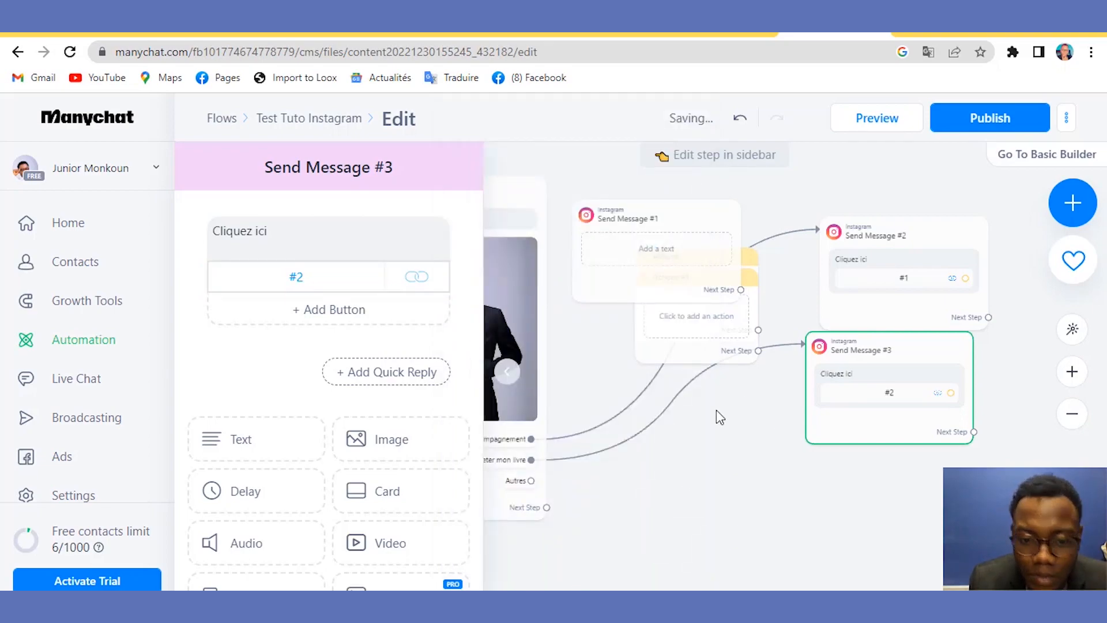
Connect the "Autres" quick reply to a new Instagram message step below Send Message #3, with the text "Cliquez ici".
{"action": "left_click_drag", "start_coordinate": [530, 481], "coordinate": [735, 448]}
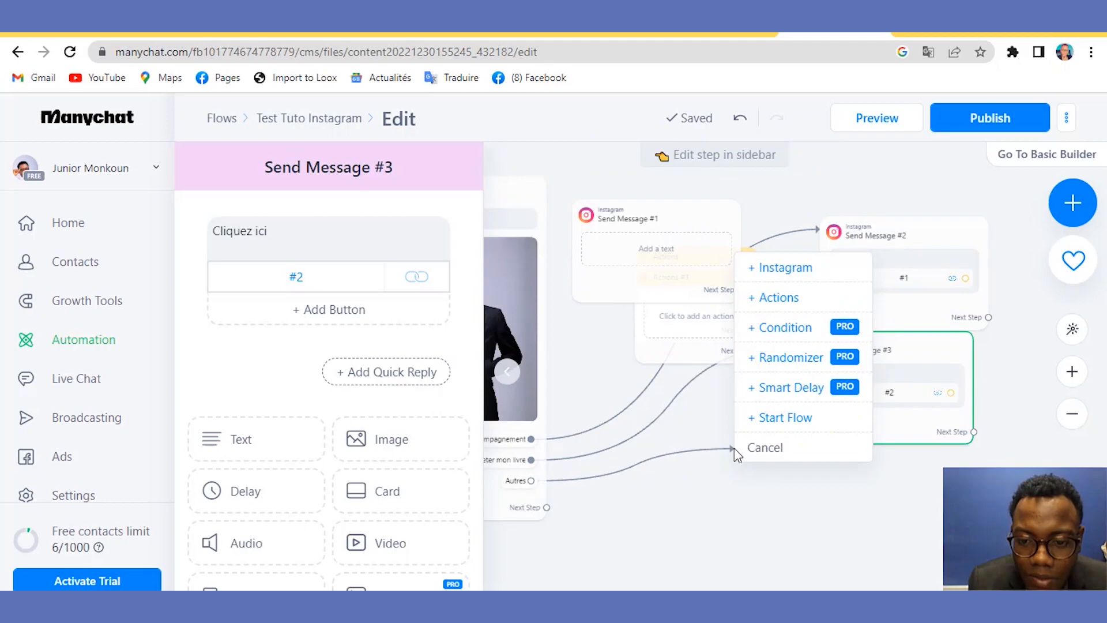
{"action": "left_click", "coordinate": [797, 282]}
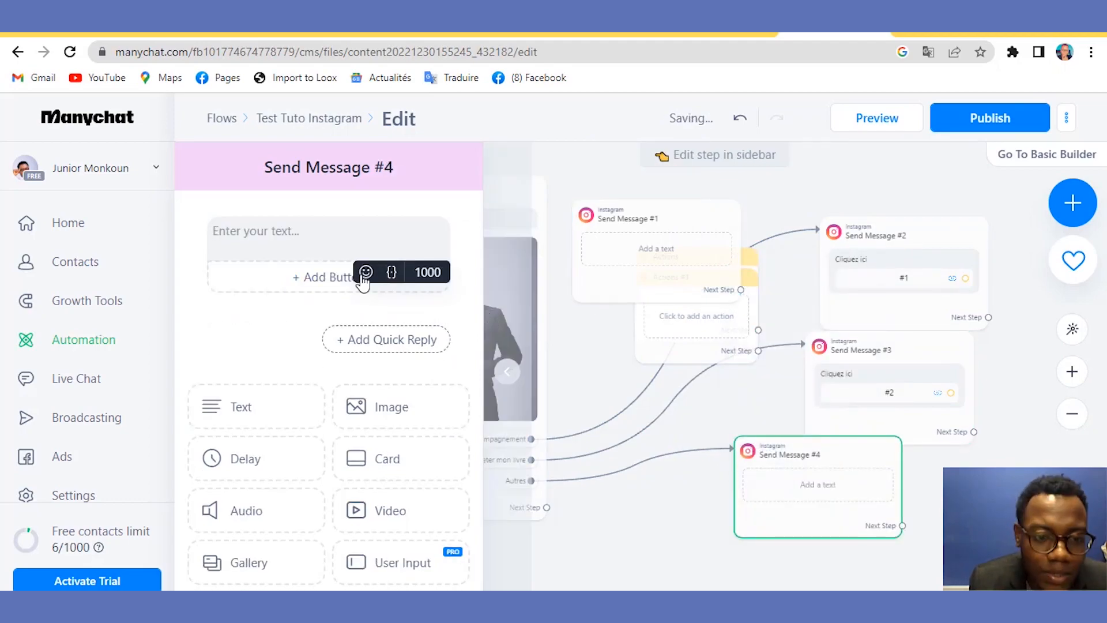
{"action": "type", "text": "Cliquez ici"}
Add a button titled "#3" under the "Cliquez ici" text of Send Message #4.
{"action": "left_click", "coordinate": [335, 277]}
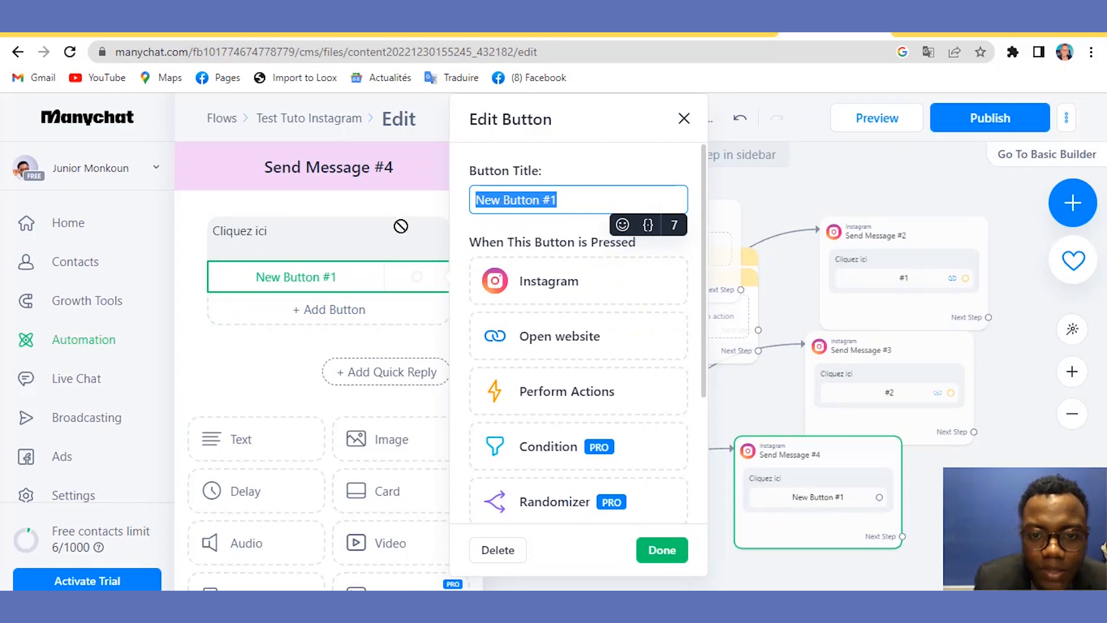
{"action": "left_click", "coordinate": [545, 200]}
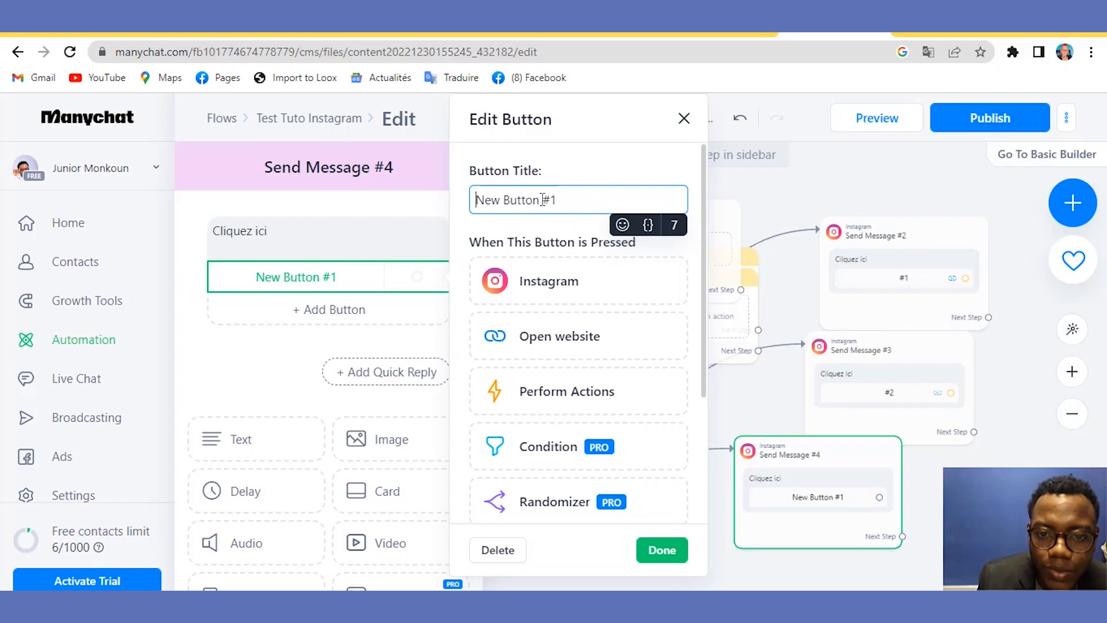
{"action": "left_click_drag", "start_coordinate": [542, 200], "coordinate": [433, 217]}
{"action": "key", "text": "BackSpace"}
{"action": "left_click", "coordinate": [500, 202]}
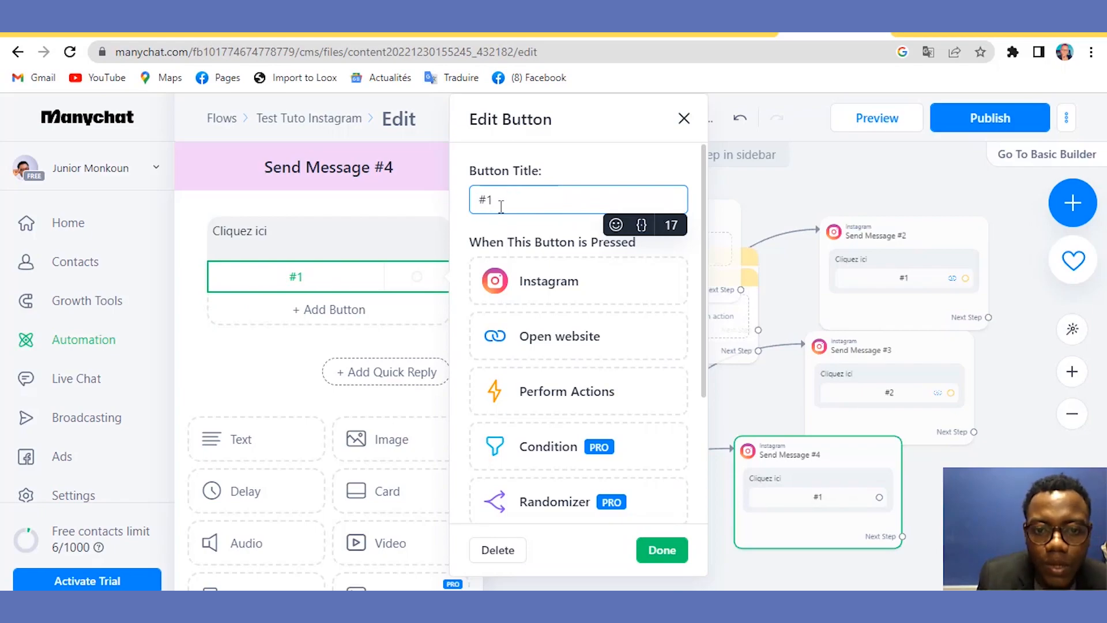
{"action": "key", "text": "BackSpace"}
{"action": "type", "text": "3"}
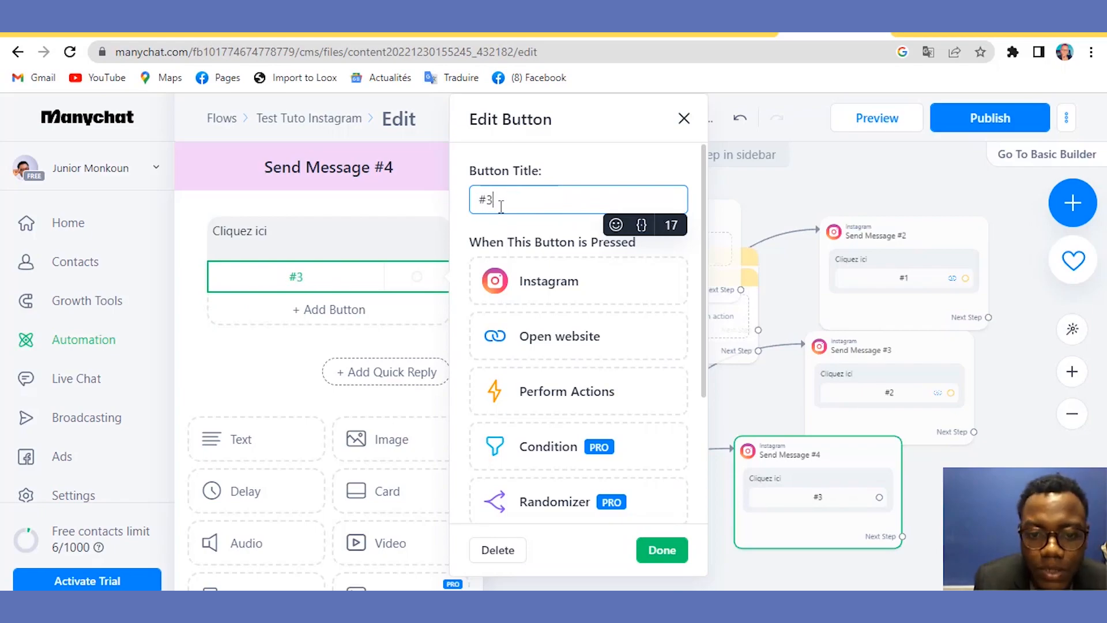
Make the "#3" button open the creator's personal calendly.com page, save the button and finish editing the message step.
{"action": "left_click", "coordinate": [548, 353]}
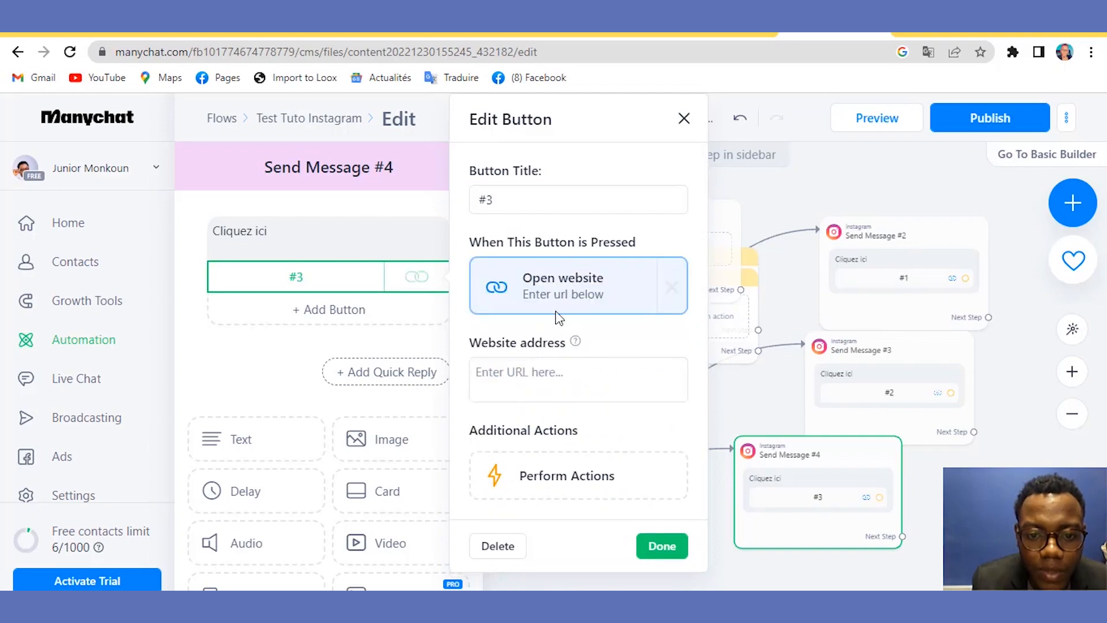
{"action": "left_click", "coordinate": [538, 378]}
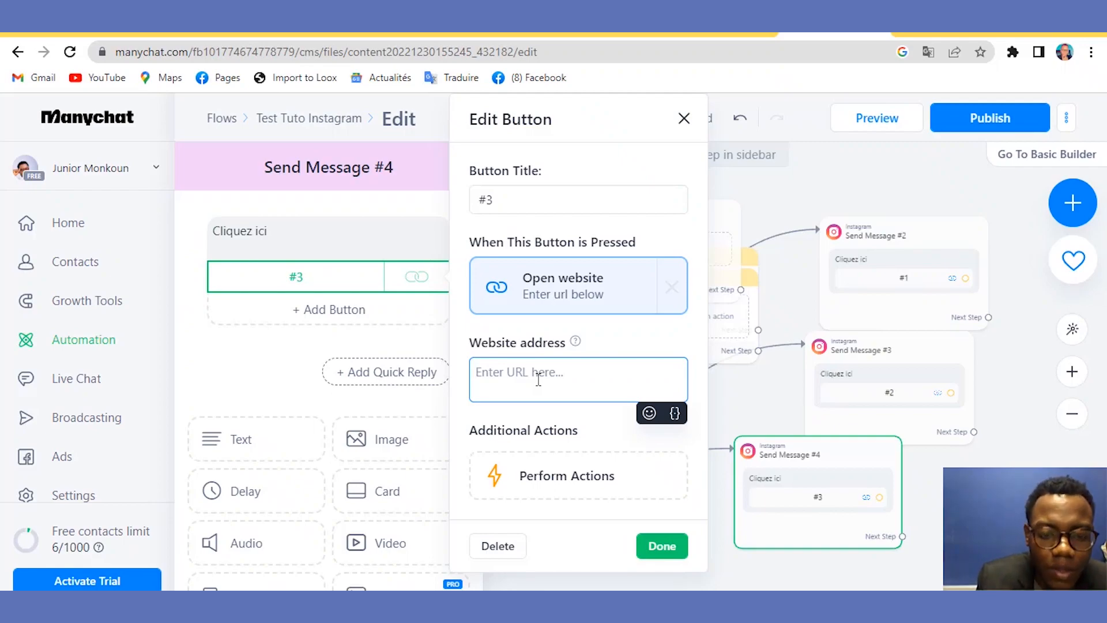
{"action": "type", "text": "ca"}
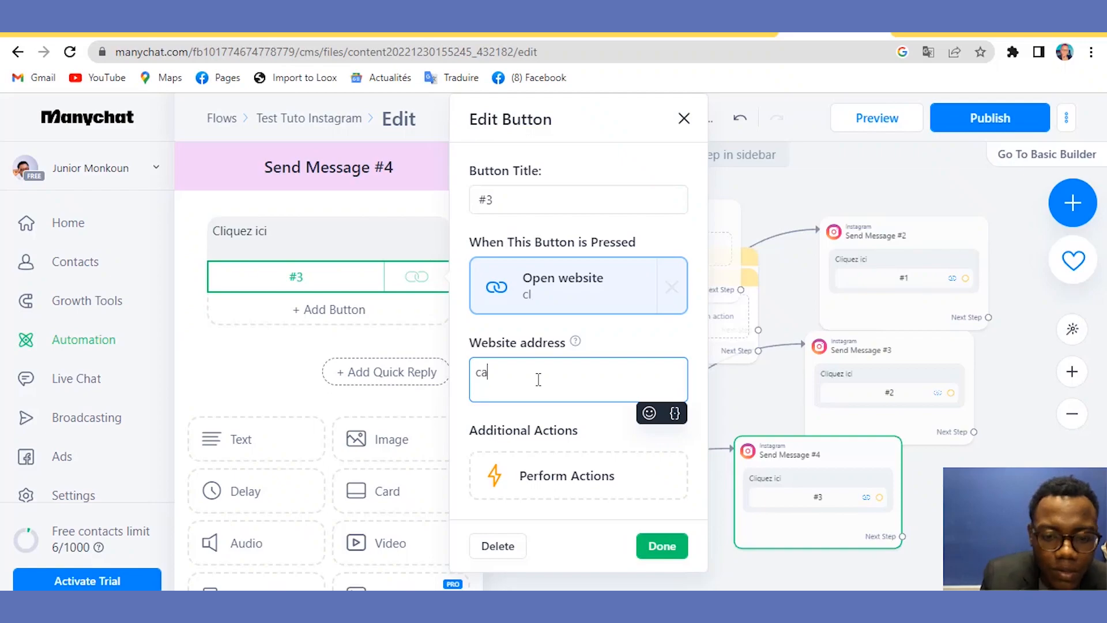
{"action": "type", "text": "len"}
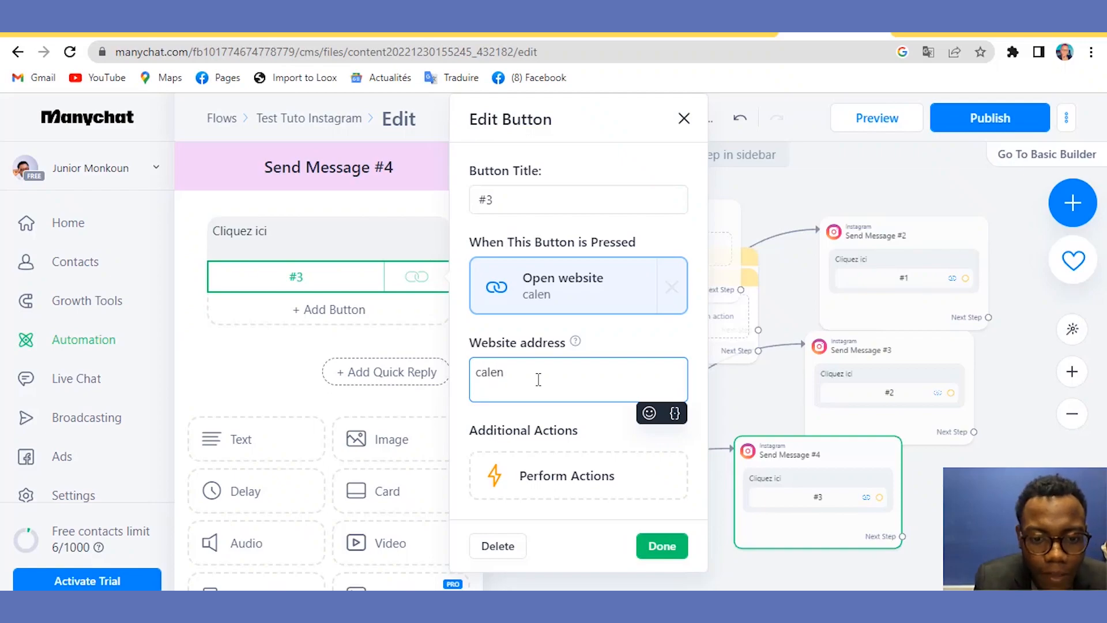
{"action": "type", "text": "d"}
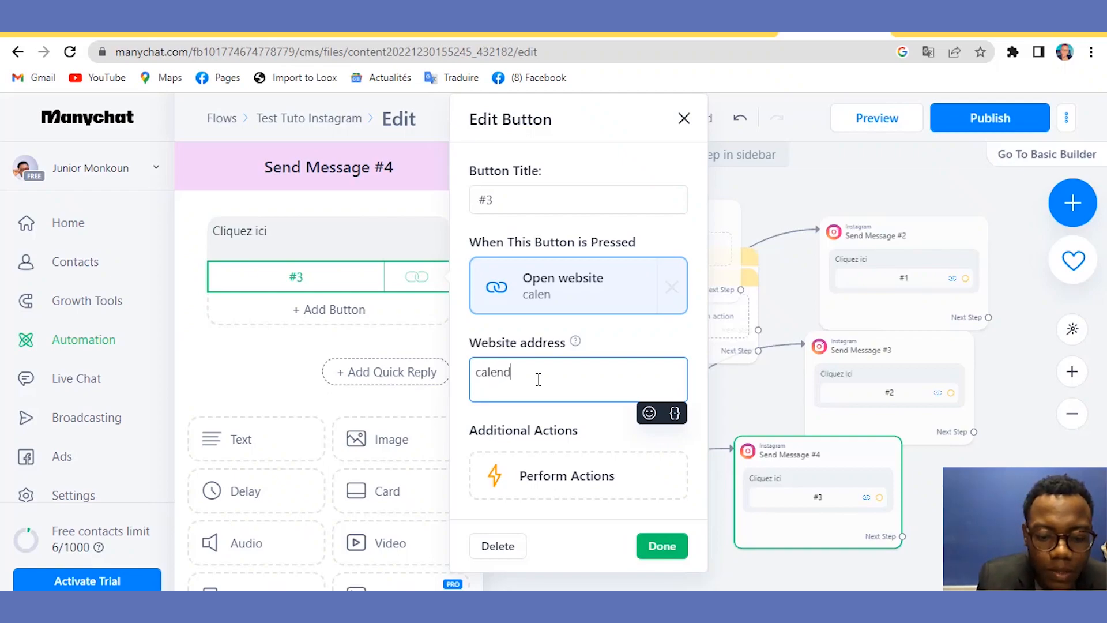
{"action": "type", "text": "ly.com"}
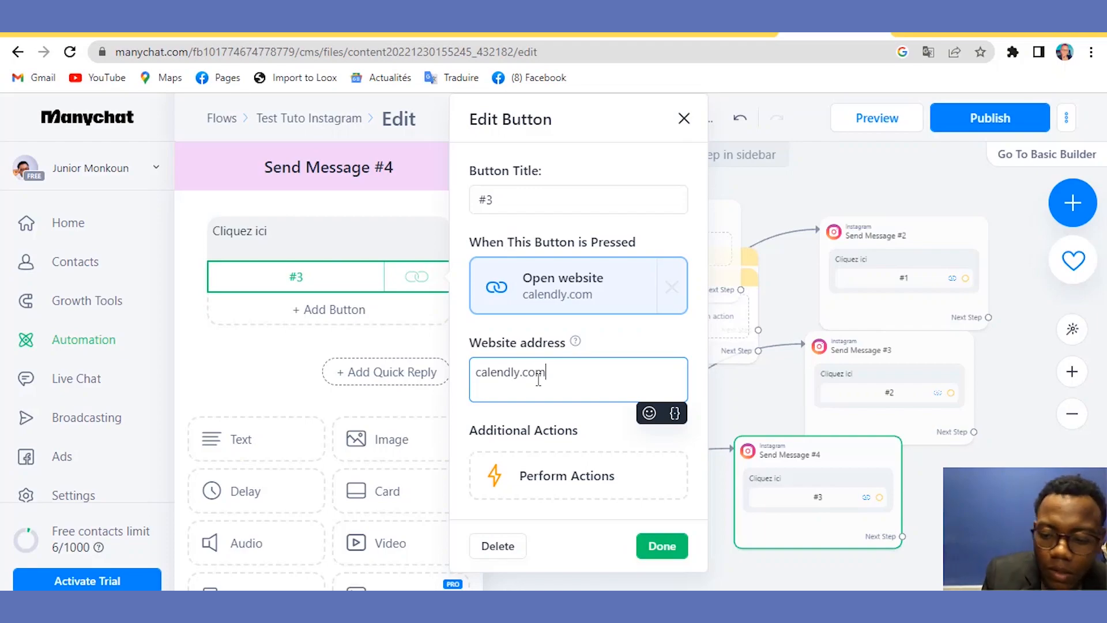
{"action": "type", "text": "/jun"}
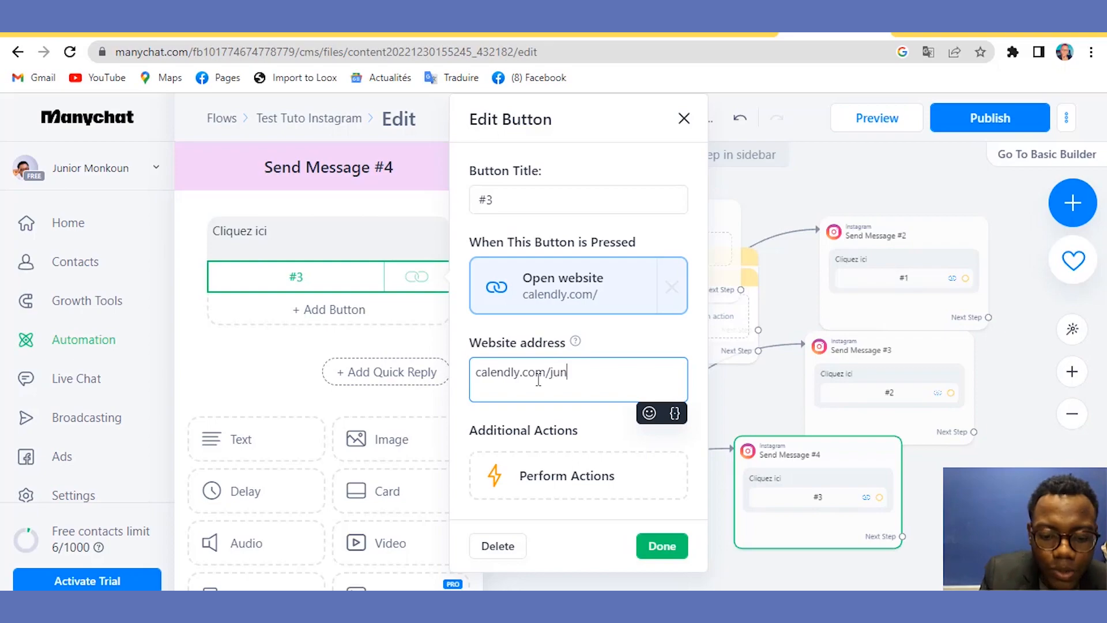
{"action": "type", "text": "iormonkoun"}
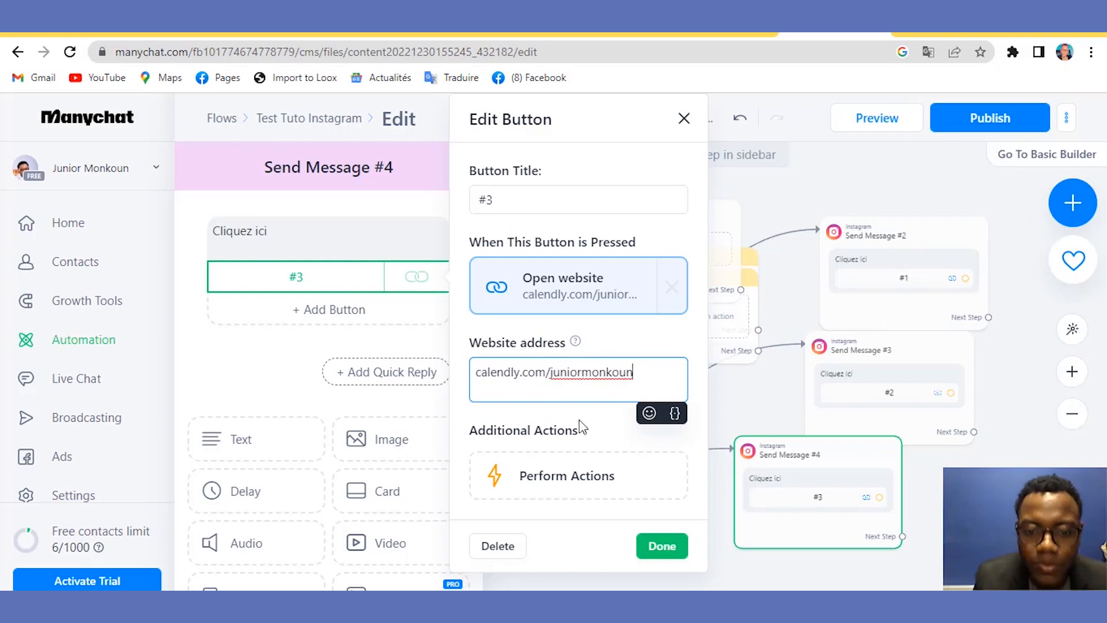
{"action": "left_click", "coordinate": [661, 545]}
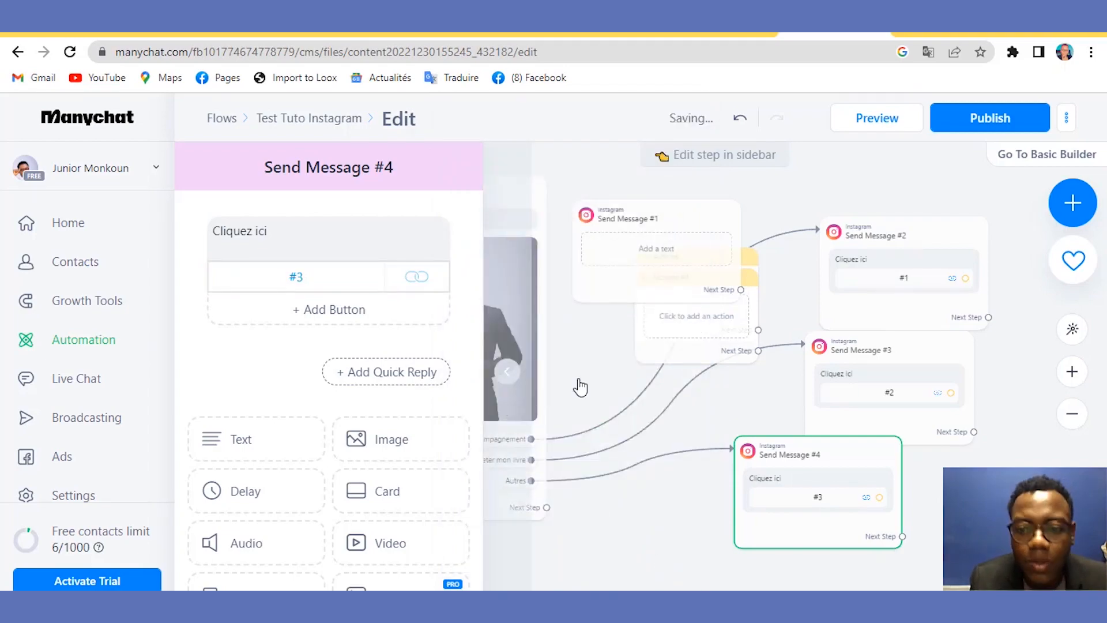
{"action": "left_click", "coordinate": [980, 519]}
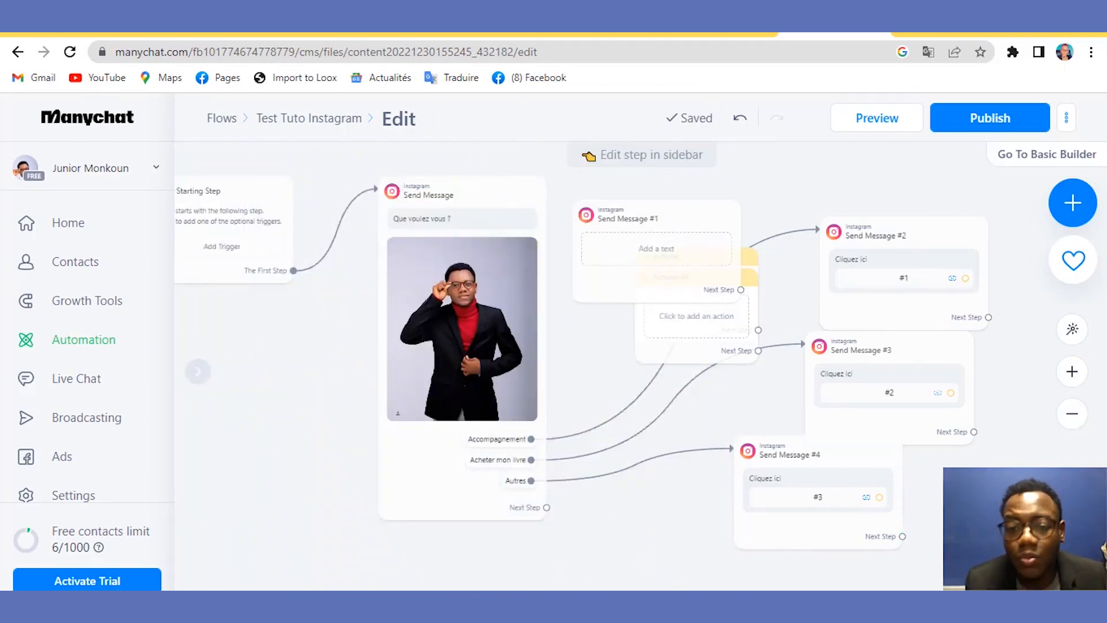